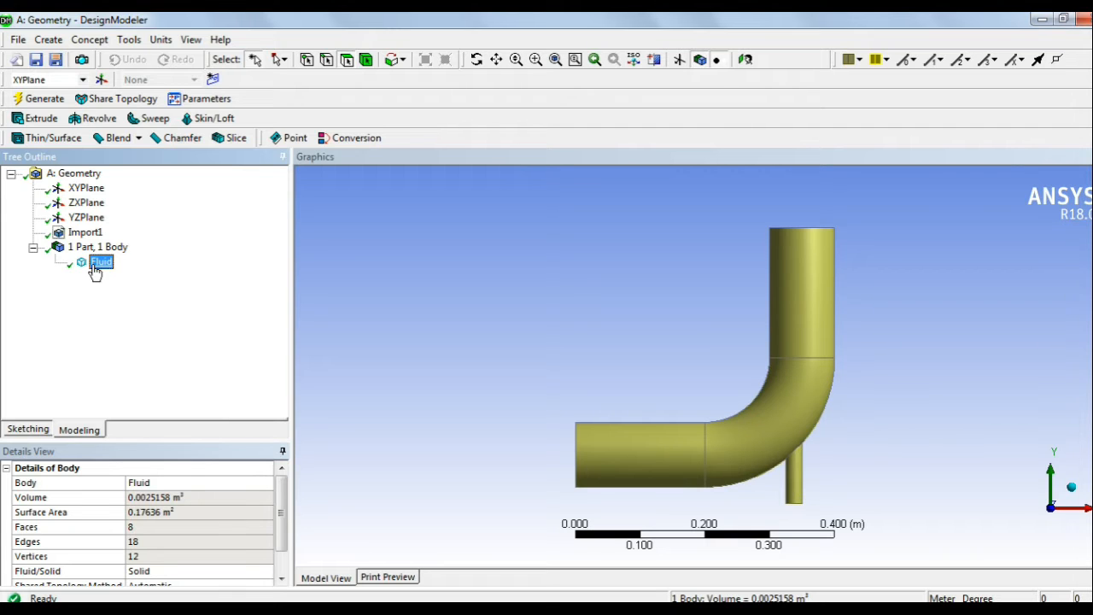
# Step: Make the large pipe's open end face a named selection called Inlet1 and generate it
pyautogui.click(513, 312)
pyautogui.moveTo(515, 288); pyautogui.dragTo(646, 267, button='middle')
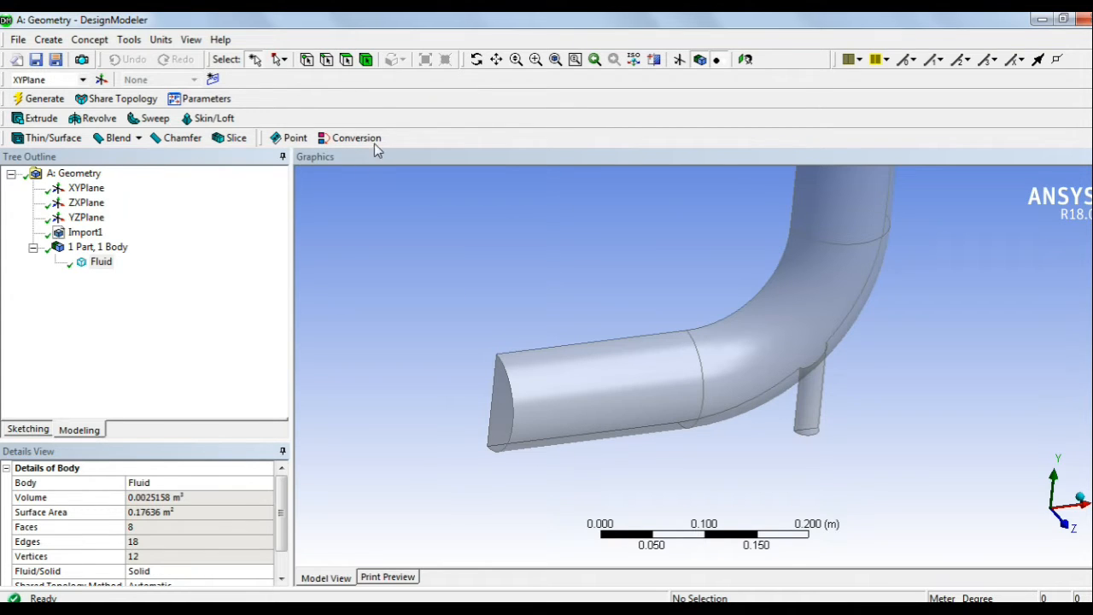
pyautogui.click(507, 425)
pyautogui.rightClick(509, 419)
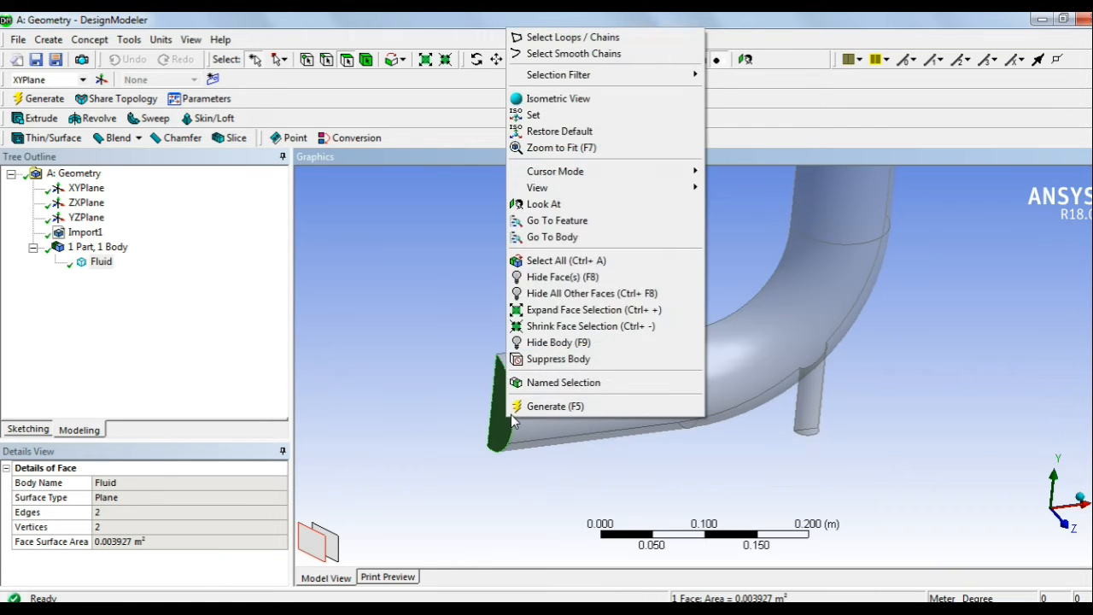
pyautogui.click(554, 383)
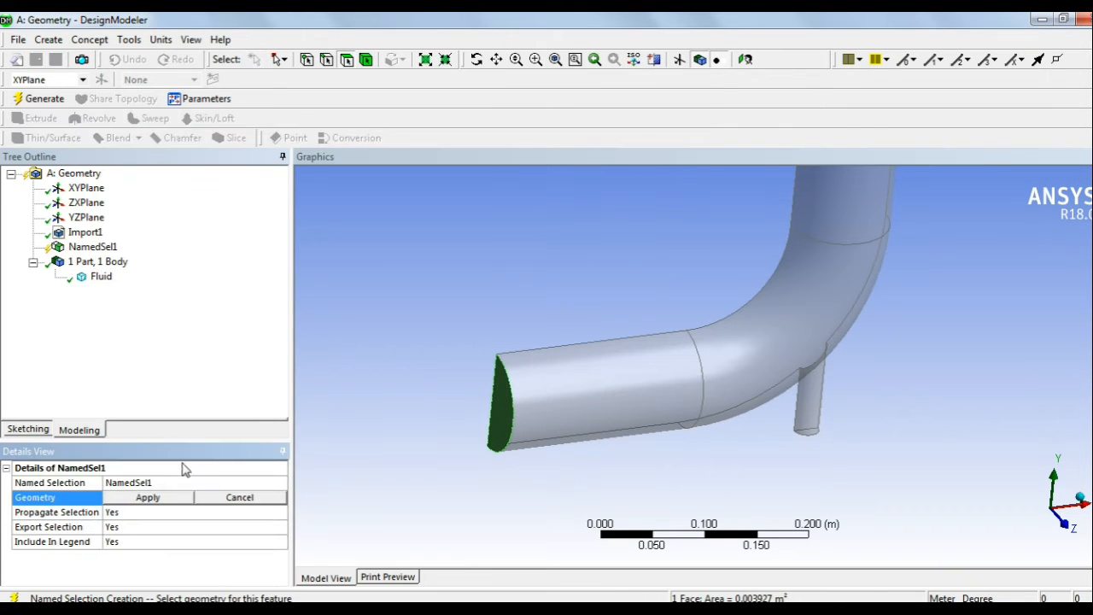
pyautogui.click(169, 484)
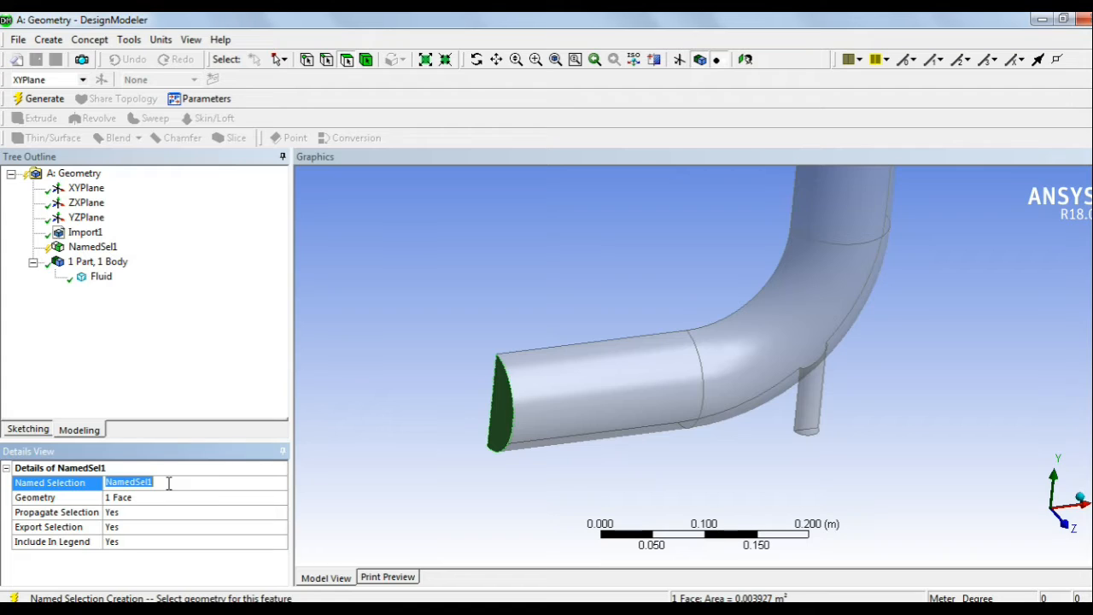
pyautogui.write('Inlet1')
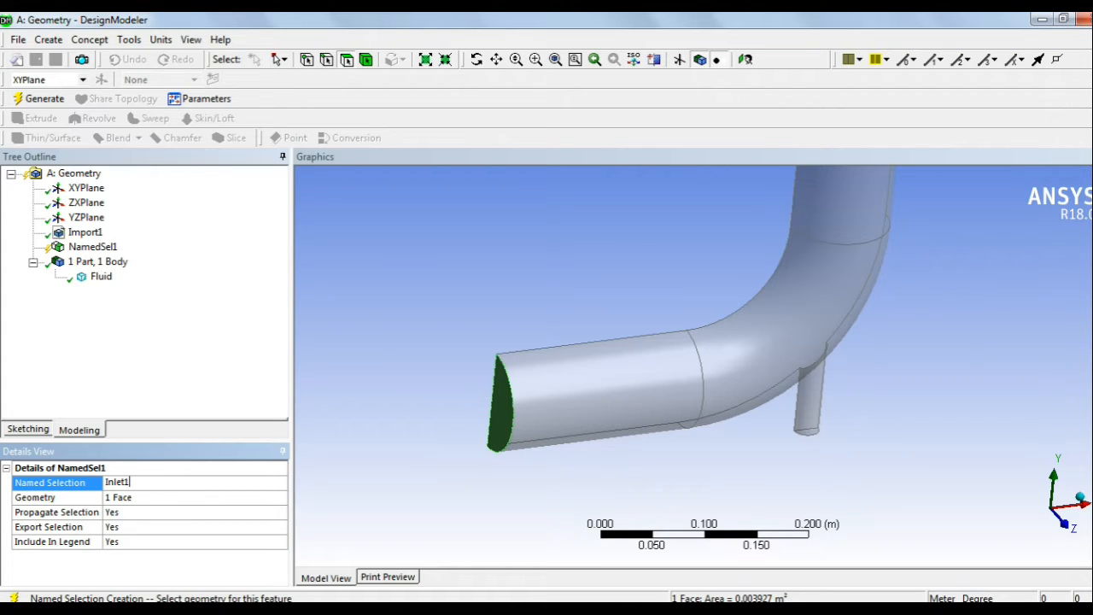
pyautogui.click(38, 99)
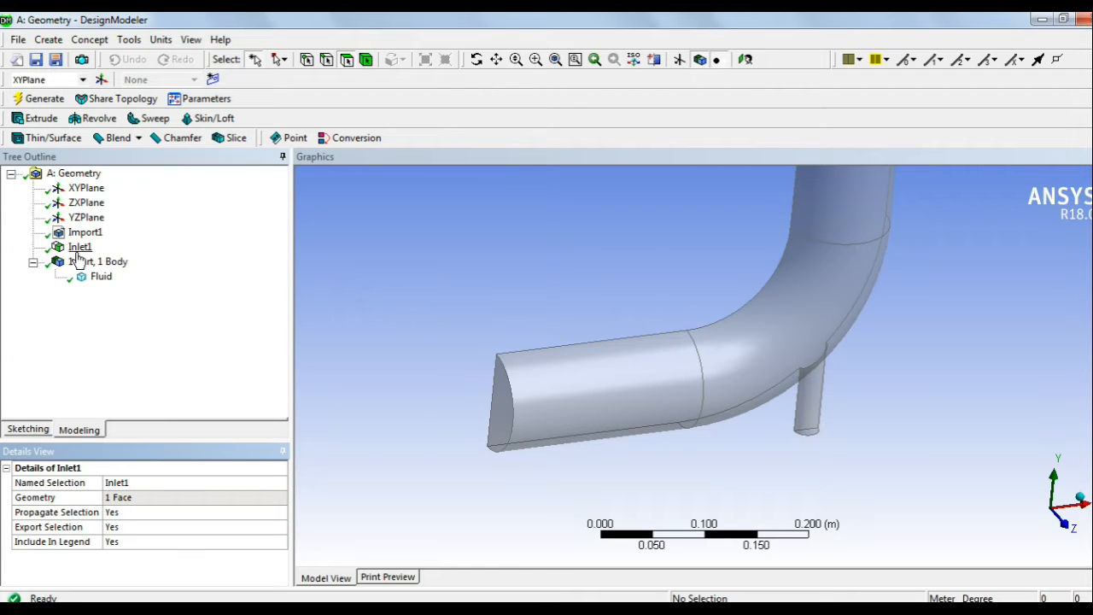
pyautogui.click(79, 247)
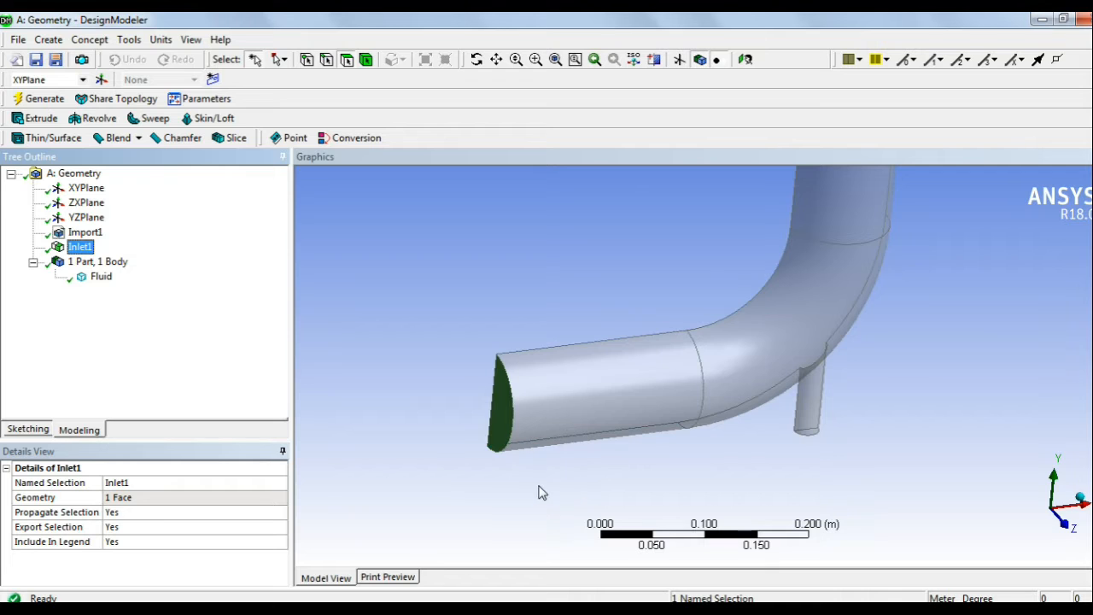
# Step: Make the small branch pipe's end face a named selection called Inlet2 and generate it
pyautogui.moveTo(800, 458); pyautogui.dragTo(766, 380, button='middle')
pyautogui.scroll(3, 766, 380)
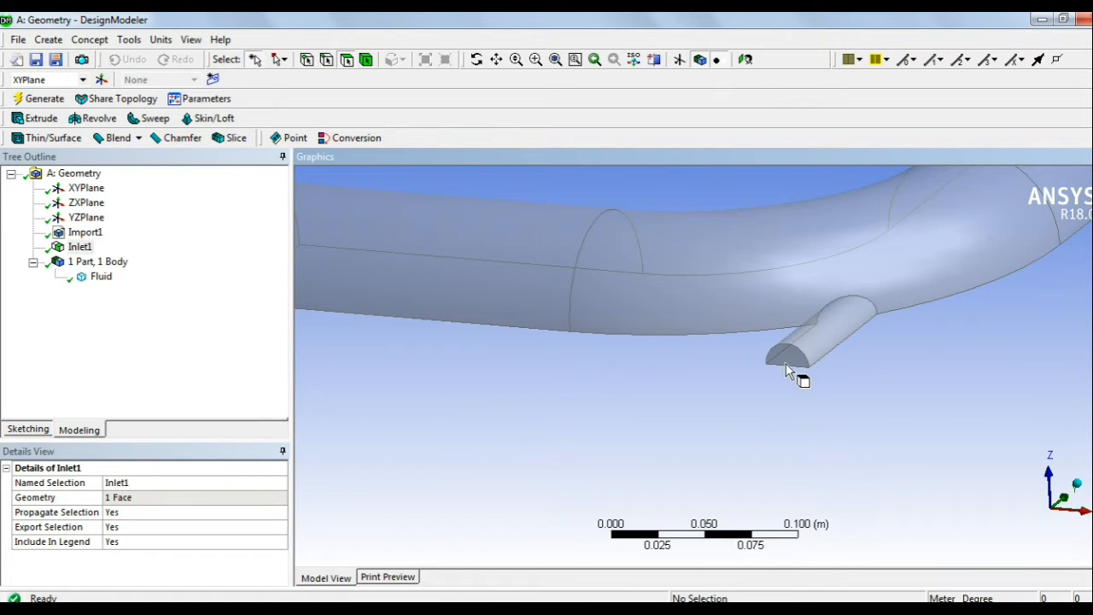
pyautogui.click(787, 354)
pyautogui.rightClick(788, 355)
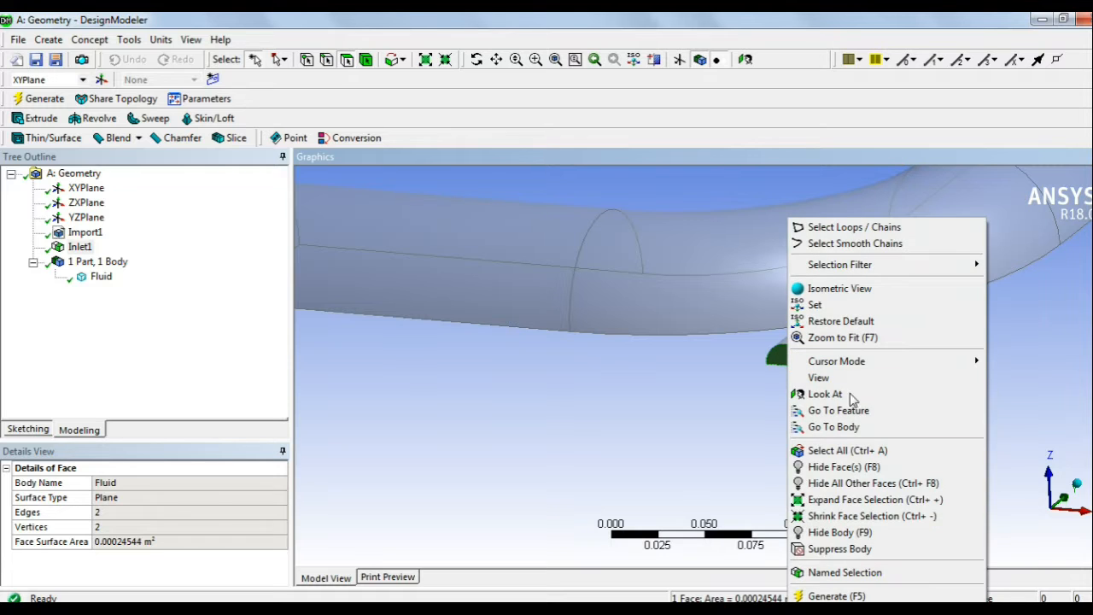
pyautogui.click(847, 573)
pyautogui.click(172, 482)
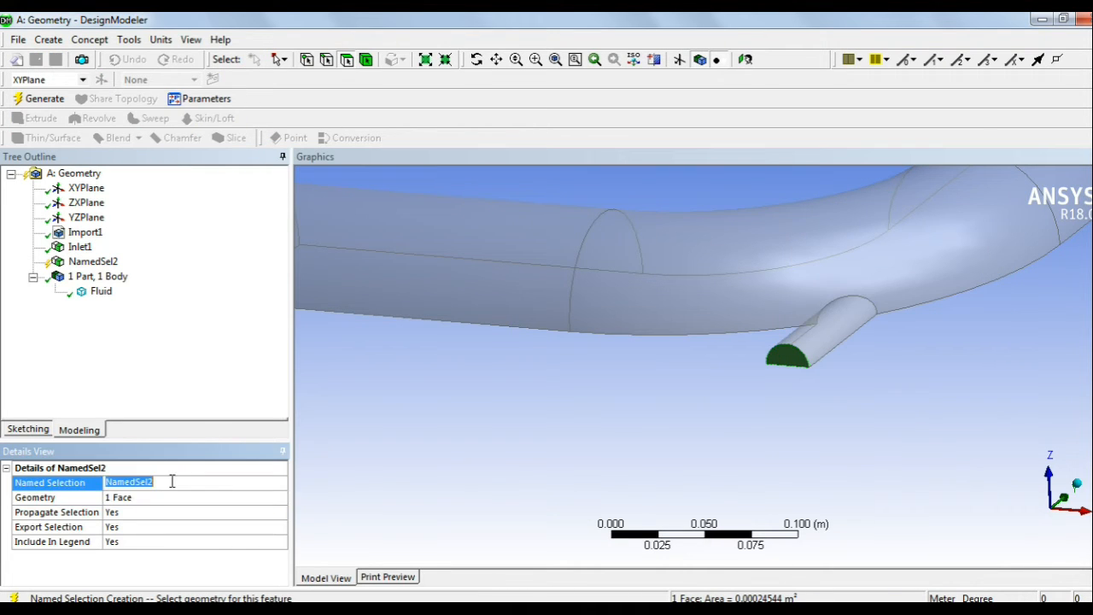
pyautogui.write('Inlet2')
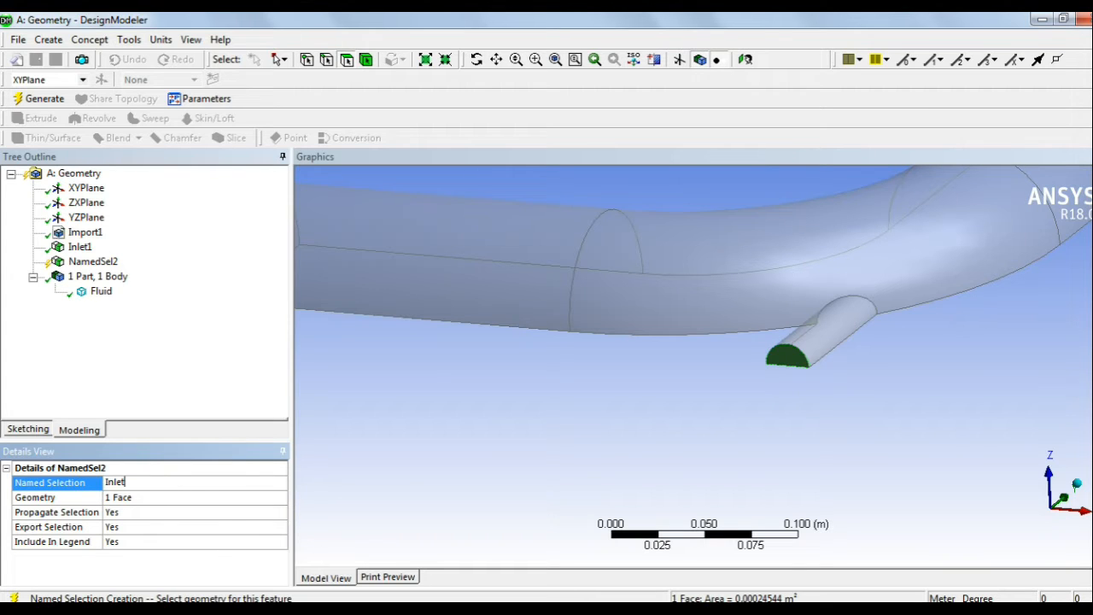
pyautogui.click(34, 99)
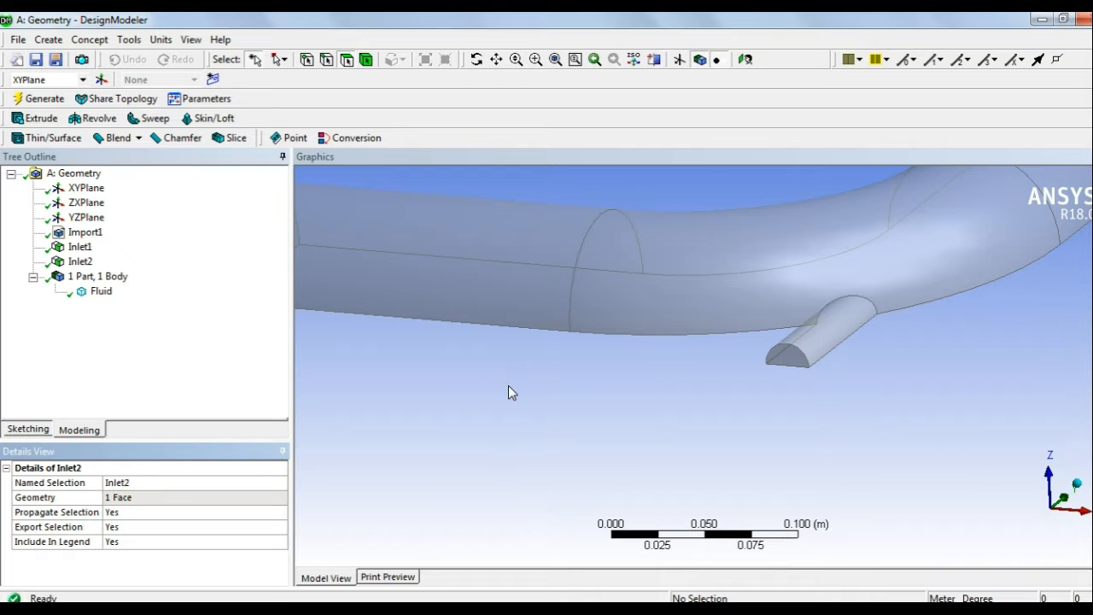
pyautogui.scroll(-8, 520, 384)
pyautogui.moveTo(632, 346); pyautogui.dragTo(855, 277, button='middle')
pyautogui.scroll(-2, 813, 280)
pyautogui.scroll(5, 824, 296)
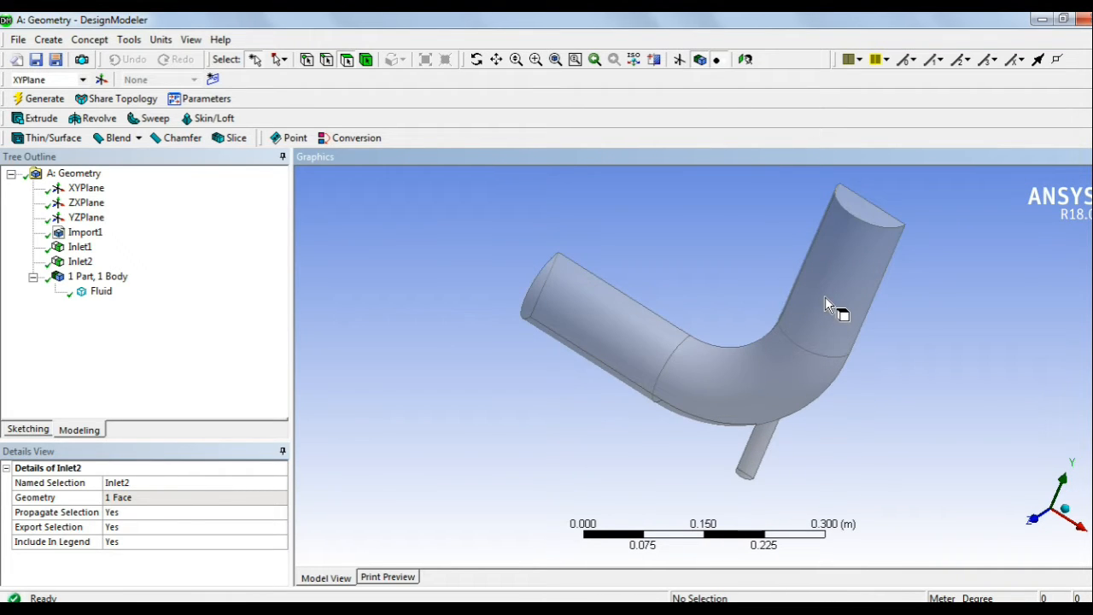
pyautogui.scroll(-1, 832, 295)
pyautogui.keyDown('ctrl'); pyautogui.moveTo(822, 313); pyautogui.dragTo(762, 367, button='middle'); pyautogui.keyUp('ctrl')
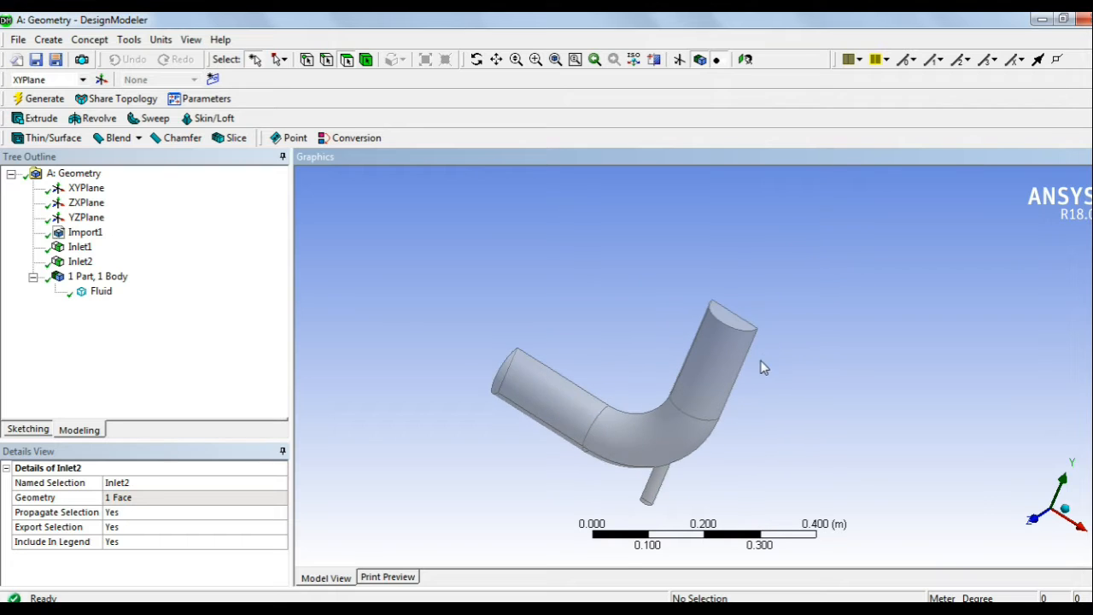
pyautogui.scroll(2, 730, 289)
# Step: Name the elbow's top end face Outlet and regenerate the model
pyautogui.click(730, 289)
pyautogui.rightClick(731, 290)
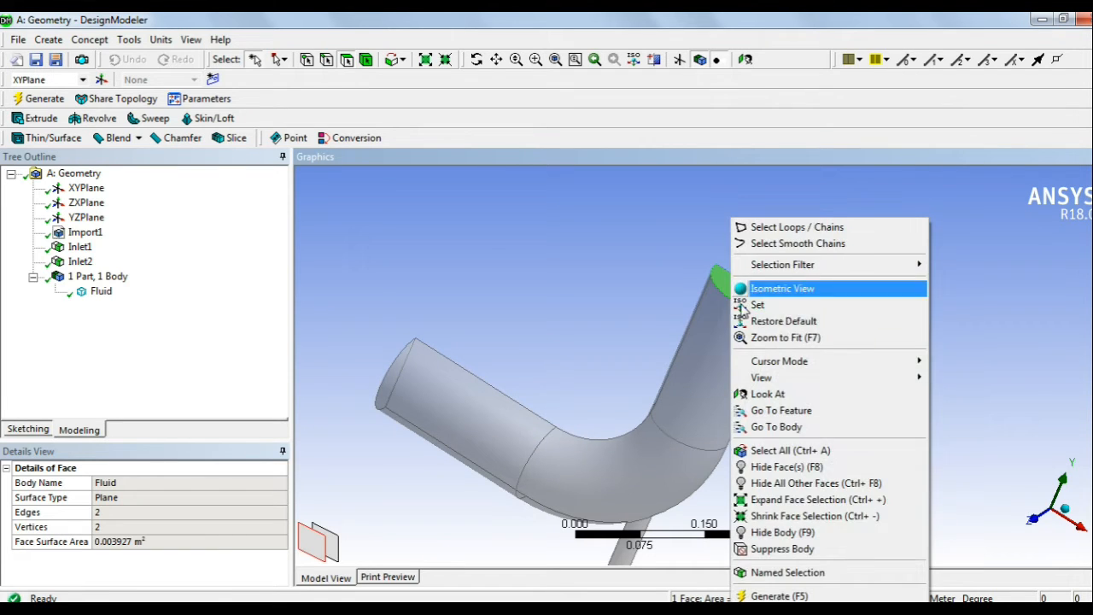
pyautogui.click(786, 572)
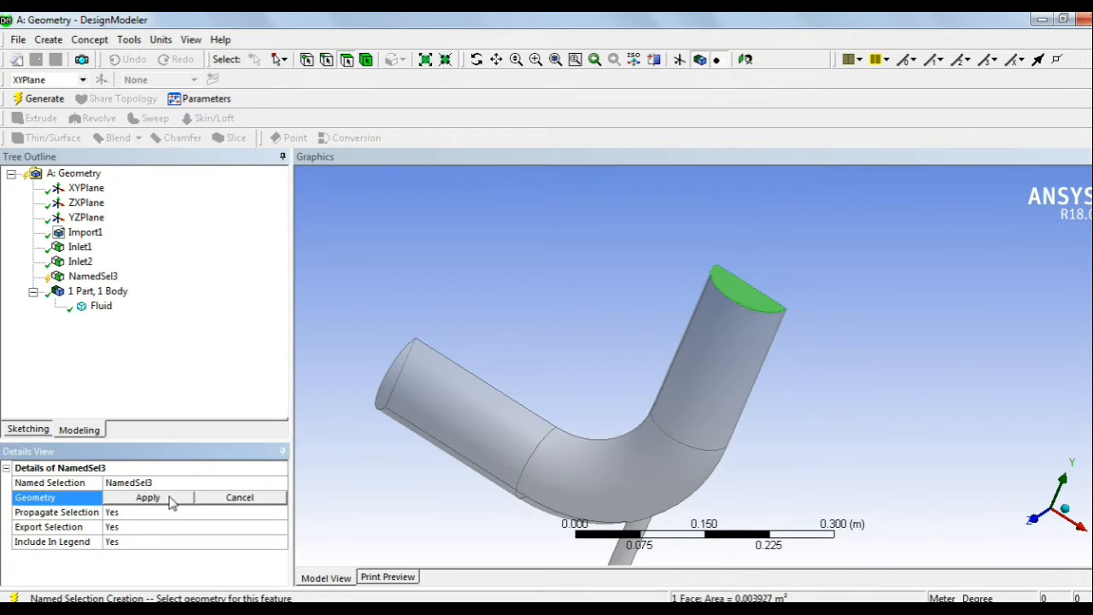
pyautogui.click(157, 482)
pyautogui.write('Outl')
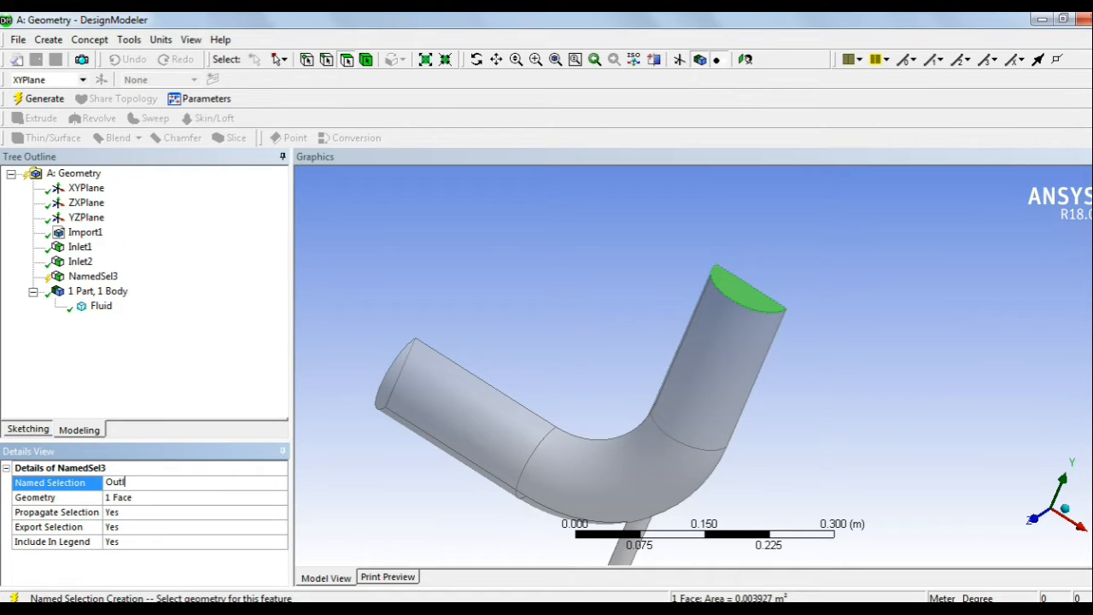
pyautogui.write('et')
pyautogui.press('Return')
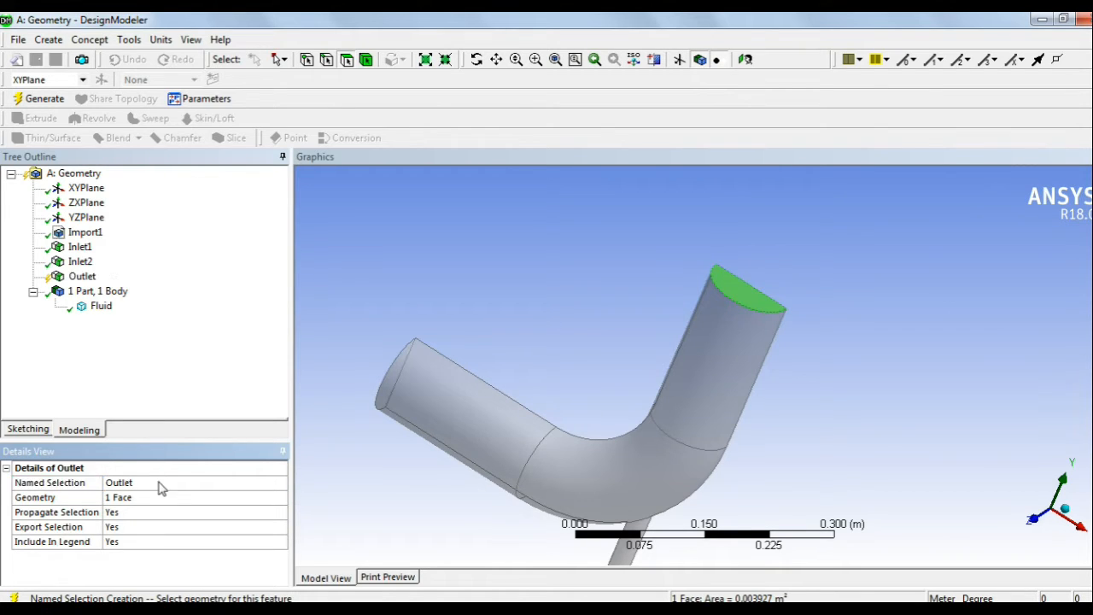
pyautogui.click(56, 104)
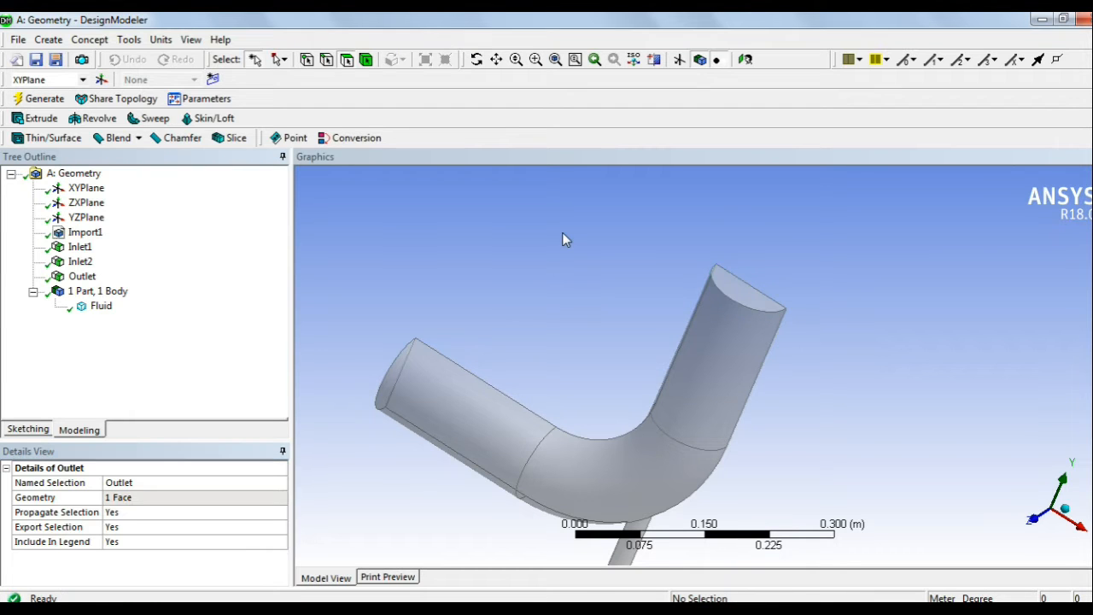
# Step: Name the half pipe's flat cut face Symmetry and regenerate the model
pyautogui.scroll(1, 619, 287)
pyautogui.scroll(-2, 620, 287)
pyautogui.moveTo(619, 287); pyautogui.dragTo(531, 364, button='middle')
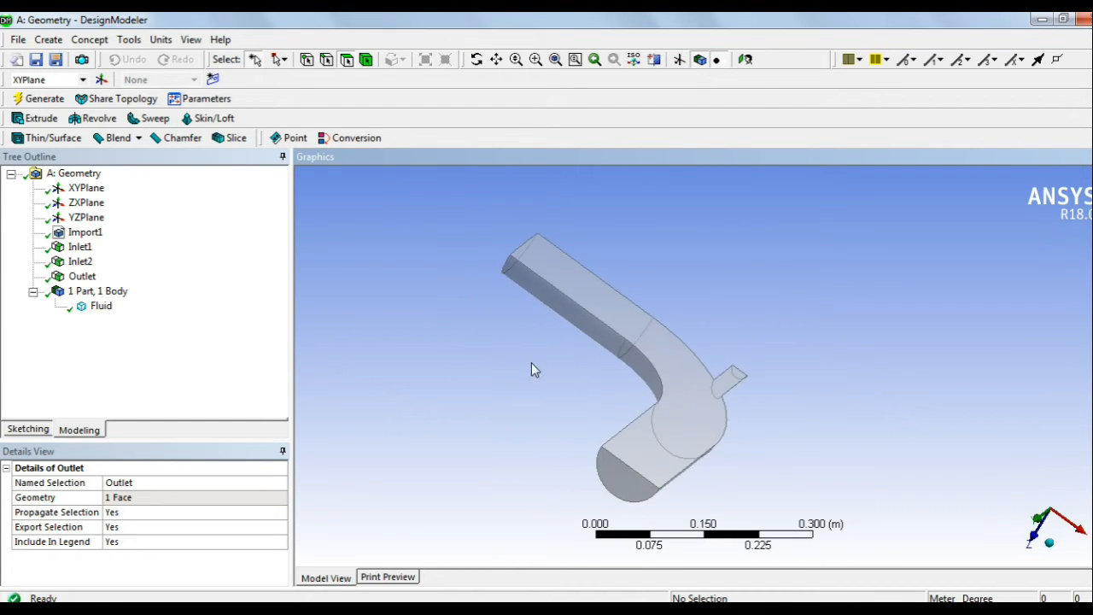
pyautogui.click(592, 299)
pyautogui.rightClick(591, 299)
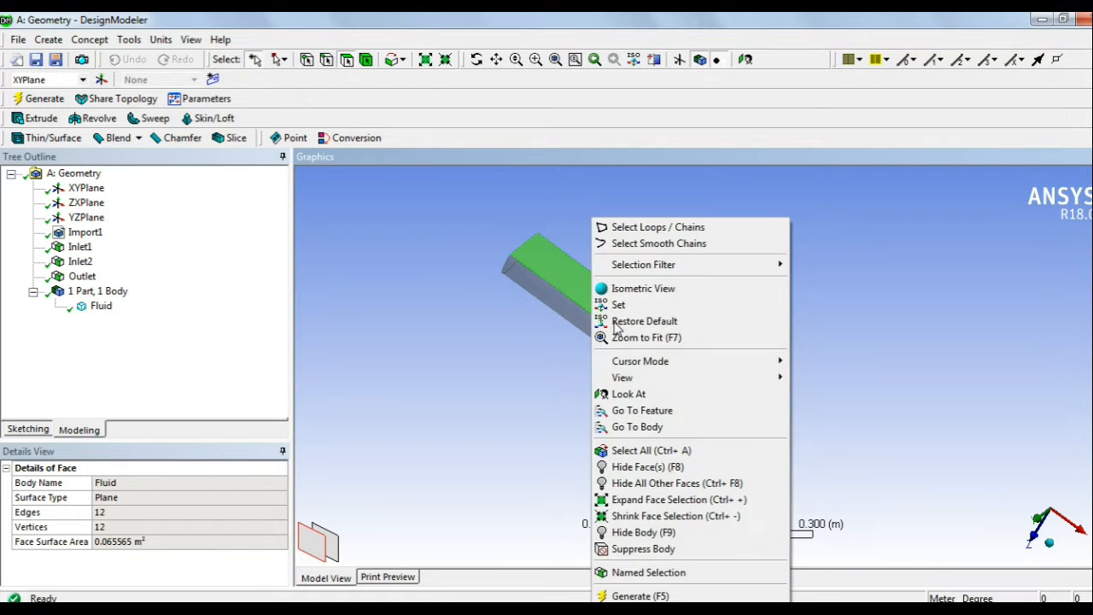
pyautogui.click(647, 572)
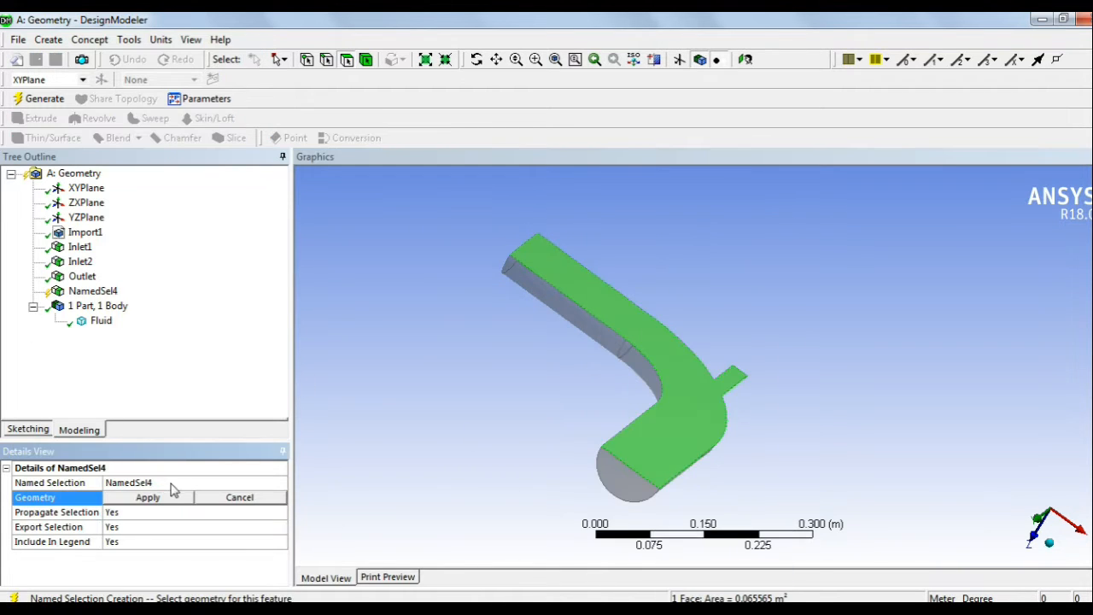
pyautogui.click(172, 483)
pyautogui.write('Symmetry')
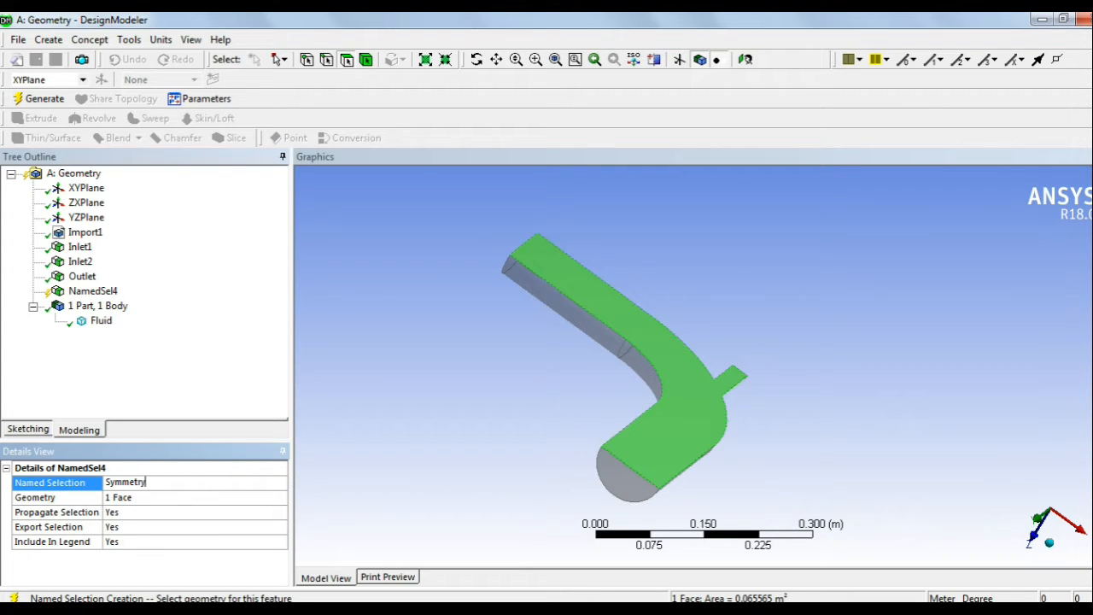
pyautogui.press('Return')
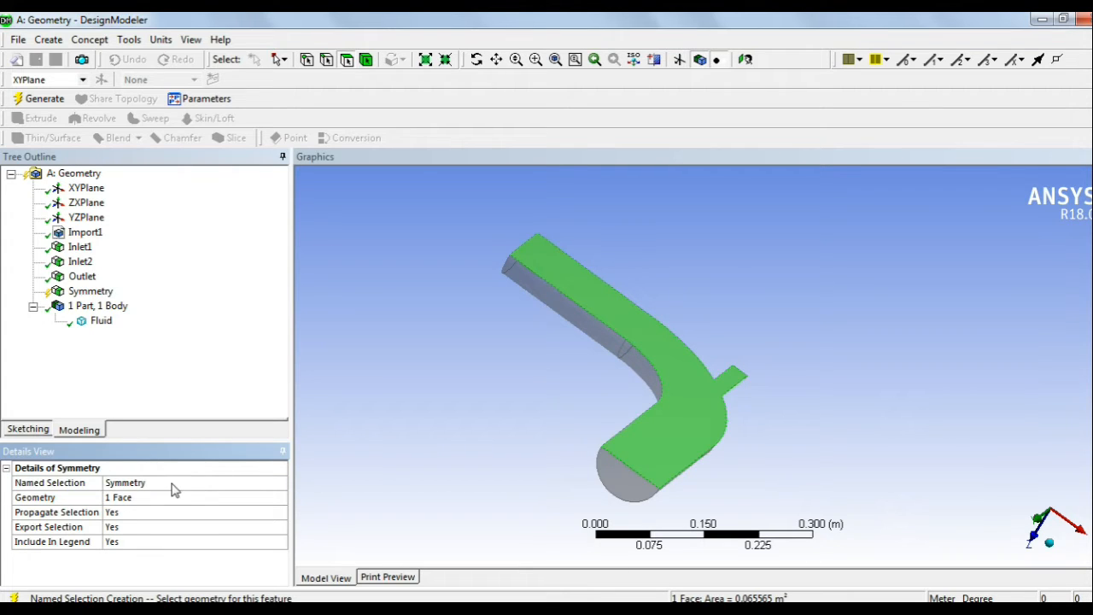
pyautogui.click(45, 100)
pyautogui.moveTo(705, 317); pyautogui.dragTo(752, 243, button='middle')
# Step: Select the straight inlet pipe, elbow bend and vertical pipe wall faces
pyautogui.keyDown('shift'); pyautogui.moveTo(567, 392); pyautogui.dragTo(564, 251, button='middle'); pyautogui.keyUp('shift')
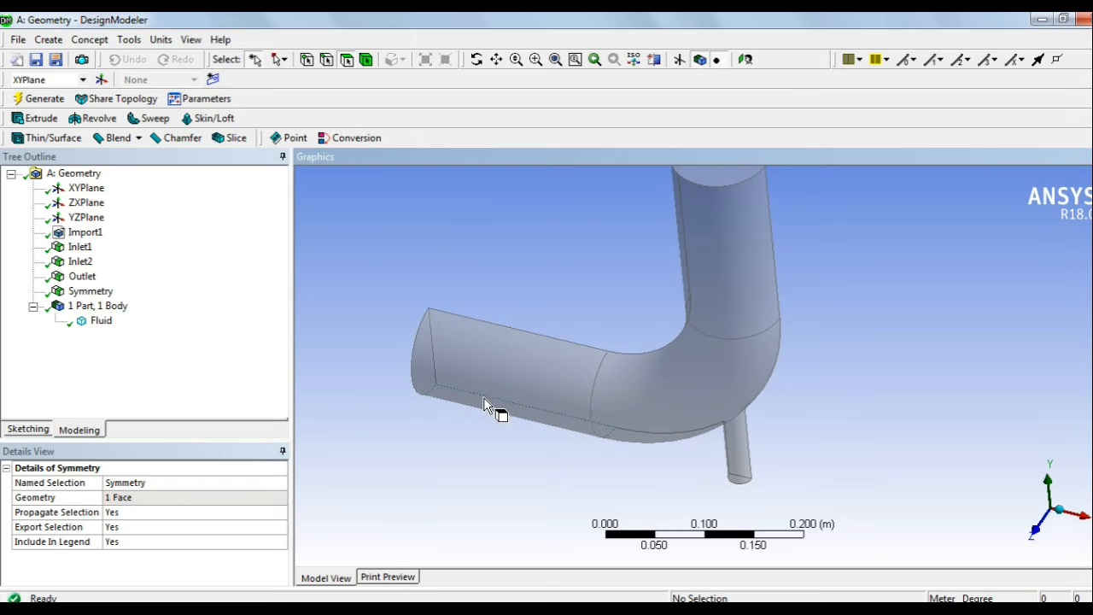
pyautogui.scroll(-2, 515, 385)
pyautogui.click(514, 385)
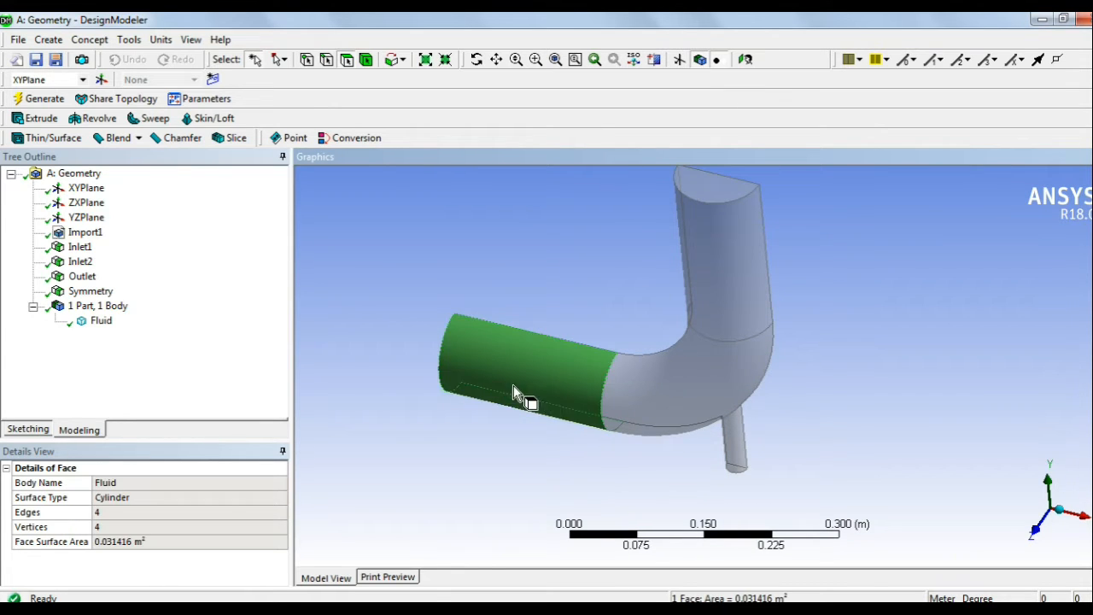
pyautogui.keyDown('ctrl'); pyautogui.click(657, 405); pyautogui.keyUp('ctrl')
pyautogui.keyDown('ctrl'); pyautogui.click(724, 325); pyautogui.keyUp('ctrl')
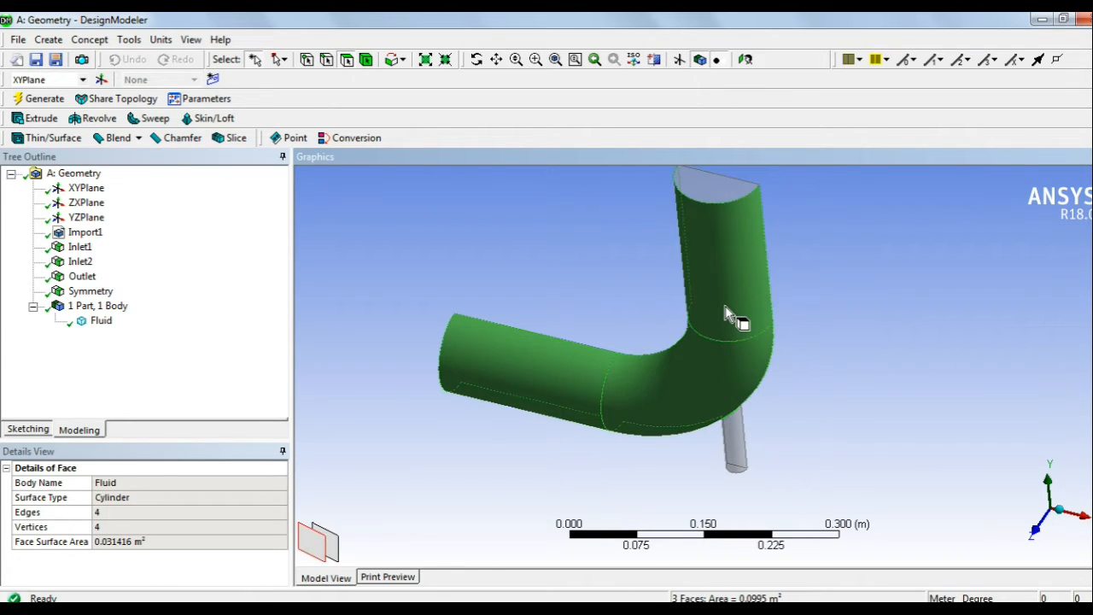
pyautogui.moveTo(702, 324); pyautogui.dragTo(726, 333, button='middle')
# Step: Add the branch pipe wall and save the selected faces as named selection 'wall', then regenerate
pyautogui.rightClick(727, 333)
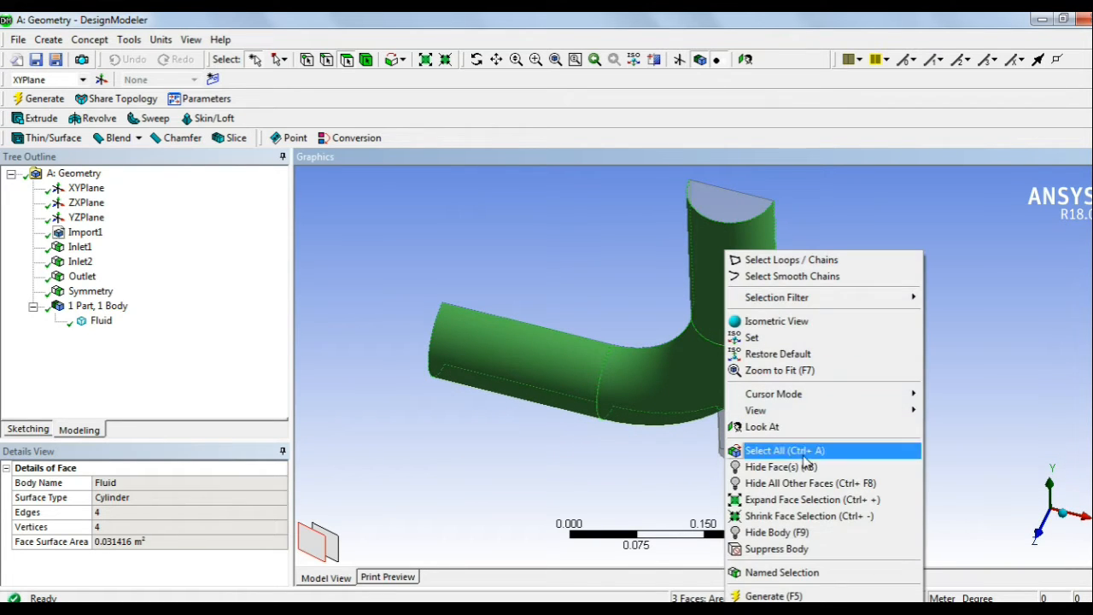
pyautogui.click(782, 572)
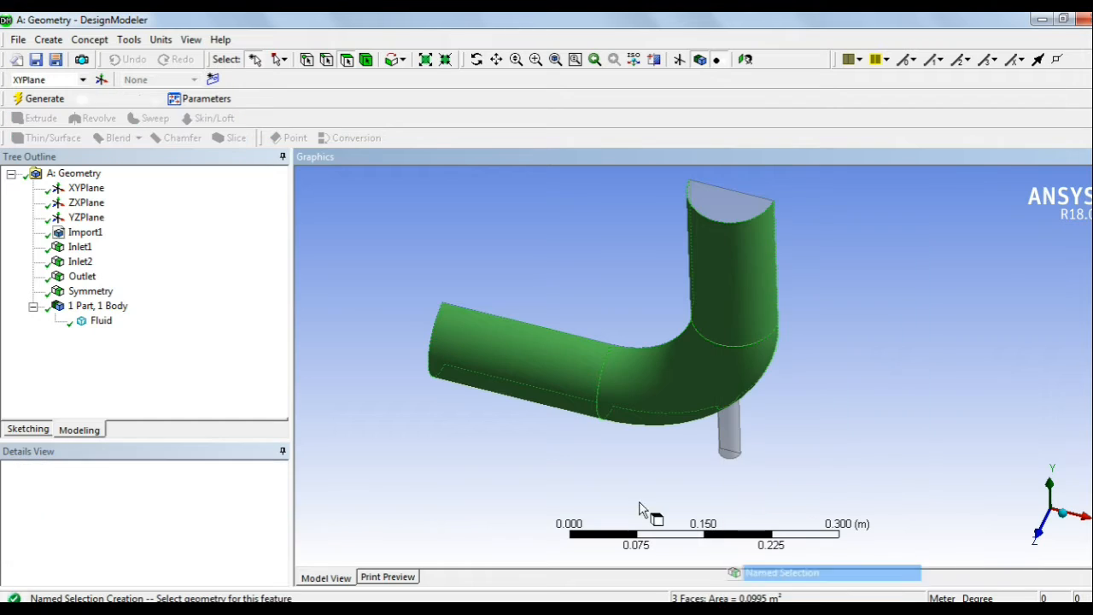
pyautogui.keyDown('ctrl'); pyautogui.click(727, 427); pyautogui.keyUp('ctrl')
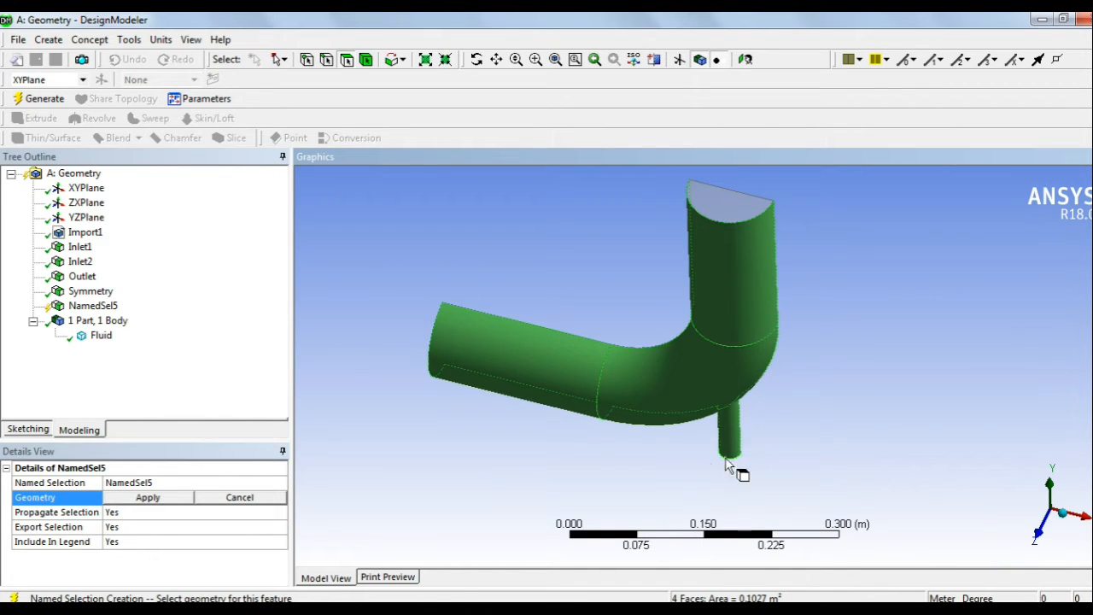
pyautogui.click(169, 479)
pyautogui.write('w')
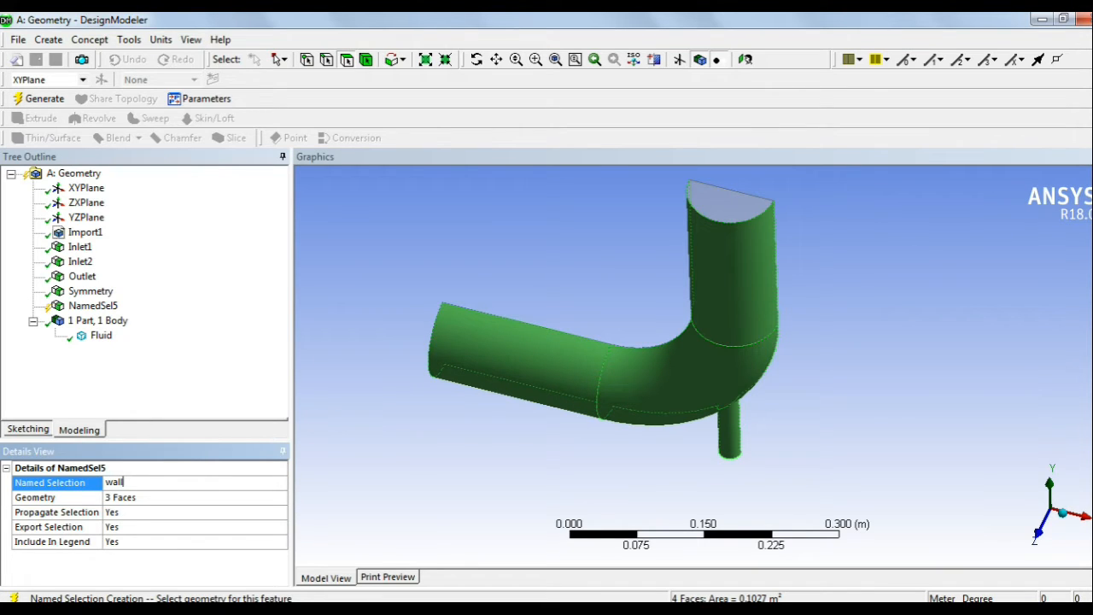
pyautogui.write('all')
pyautogui.press('Return')
pyautogui.click(38, 98)
pyautogui.click(445, 281)
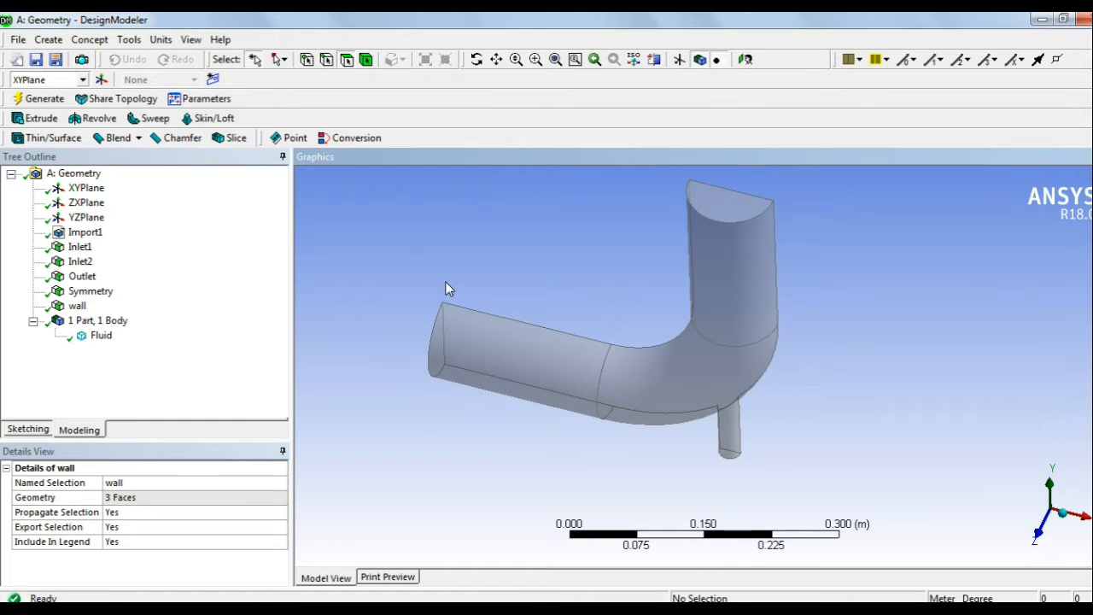
pyautogui.moveTo(708, 332)
pyautogui.mouseDown(button='middle')
pyautogui.moveTo(720, 316)
pyautogui.moveTo(716, 328)
pyautogui.mouseUp(button='middle')
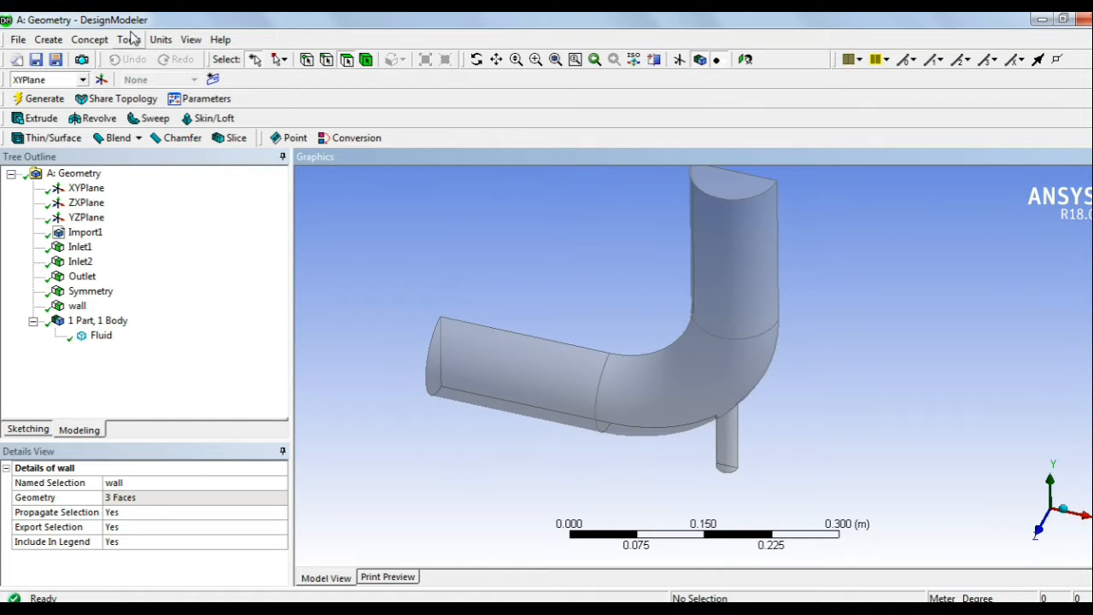
# Step: Turn off Frozen Body Transparency so the pipe is opaque, snap to a front view, and collapse the part node
pyautogui.click(189, 40)
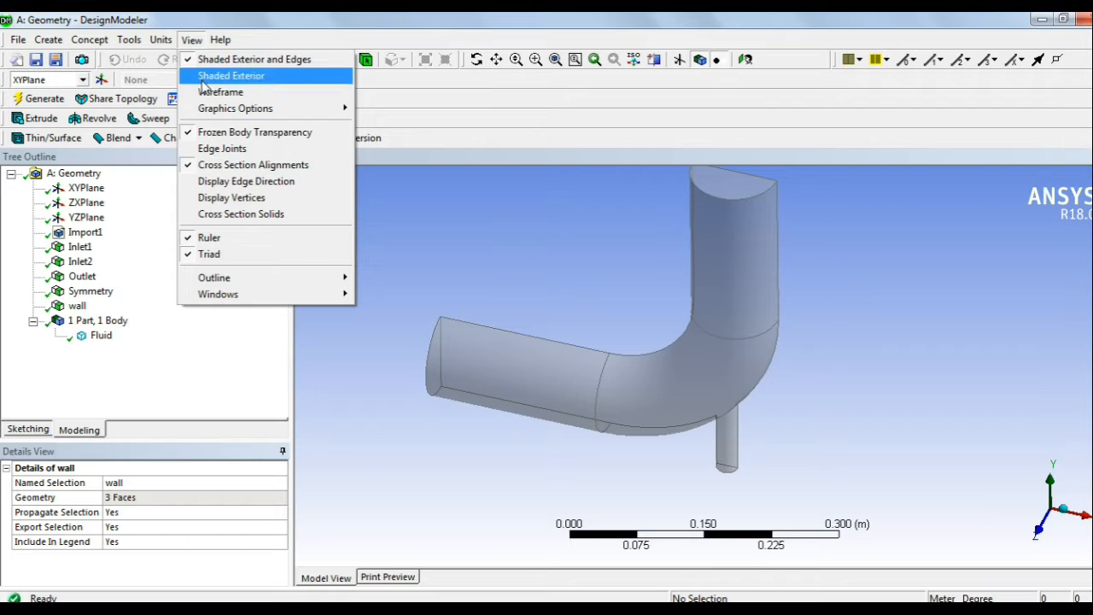
pyautogui.click(223, 132)
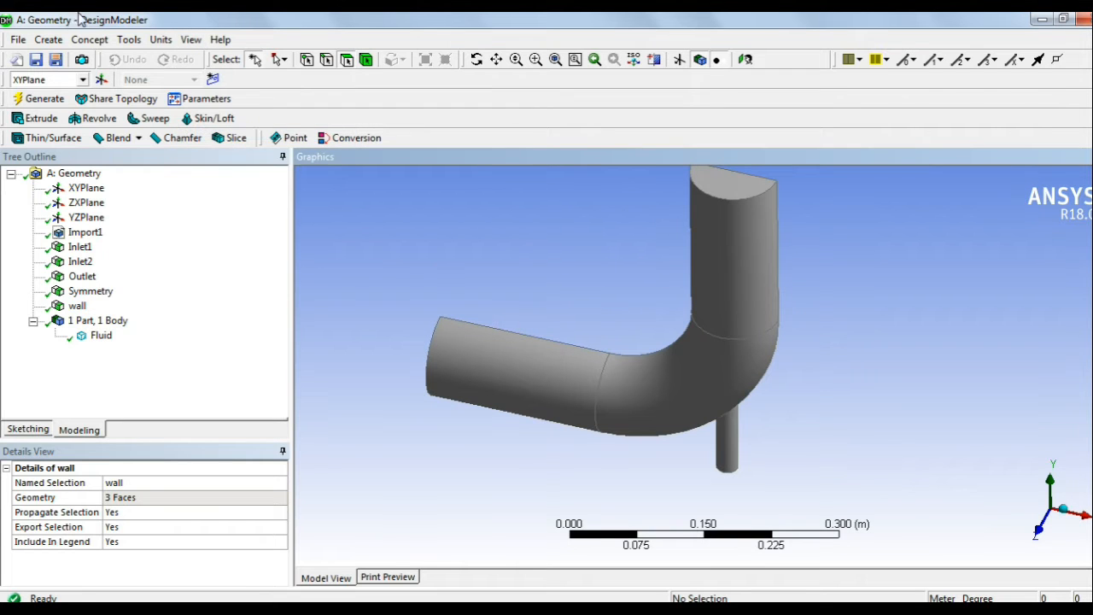
pyautogui.moveTo(752, 316)
pyautogui.mouseDown(button='middle')
pyautogui.moveTo(761, 244)
pyautogui.moveTo(752, 302)
pyautogui.mouseUp(button='middle')
pyautogui.scroll(2, 709, 363)
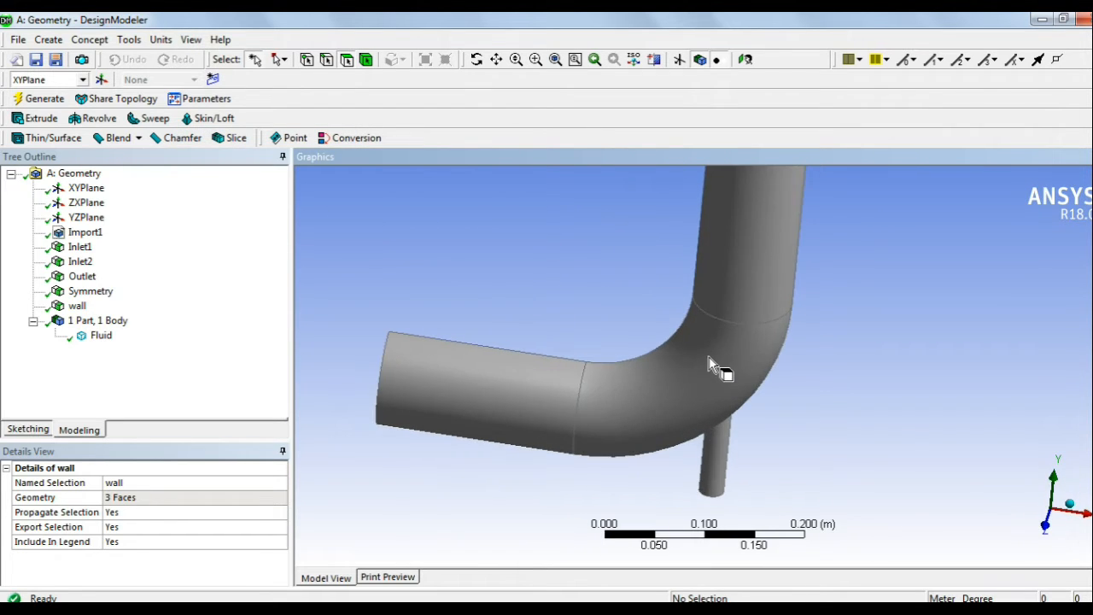
pyautogui.scroll(-2, 720, 350)
pyautogui.moveTo(720, 350); pyautogui.dragTo(797, 356, button='middle')
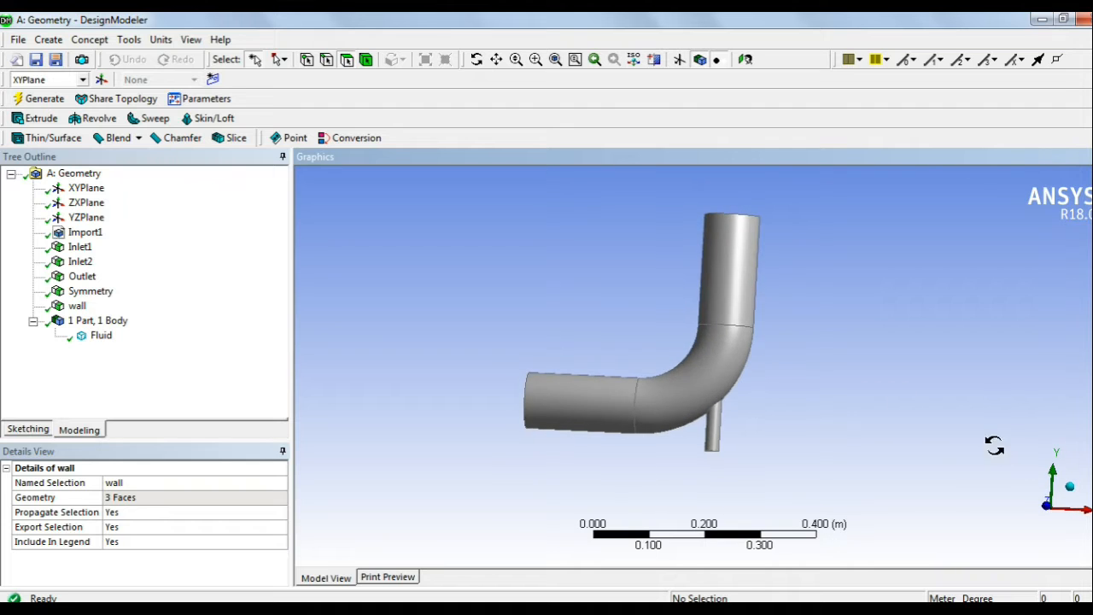
pyautogui.moveTo(994, 445); pyautogui.dragTo(1016, 483, button='middle')
pyautogui.click(1044, 515)
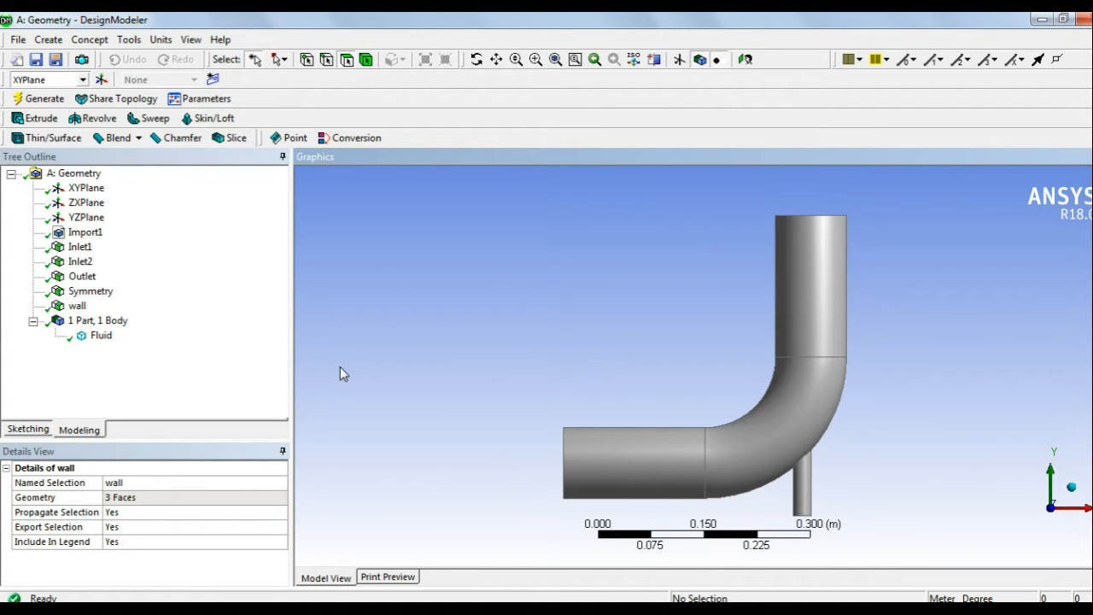
pyautogui.click(33, 322)
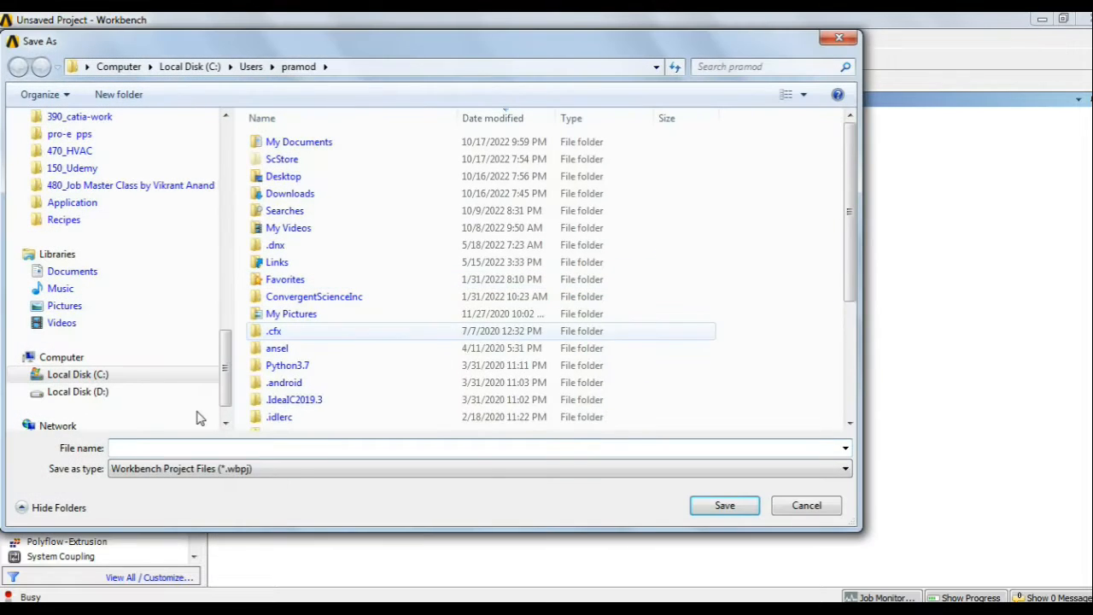
# Step: Browse to the D:\My_channel_cfd folder in the Save As dialog
pyautogui.click(83, 391)
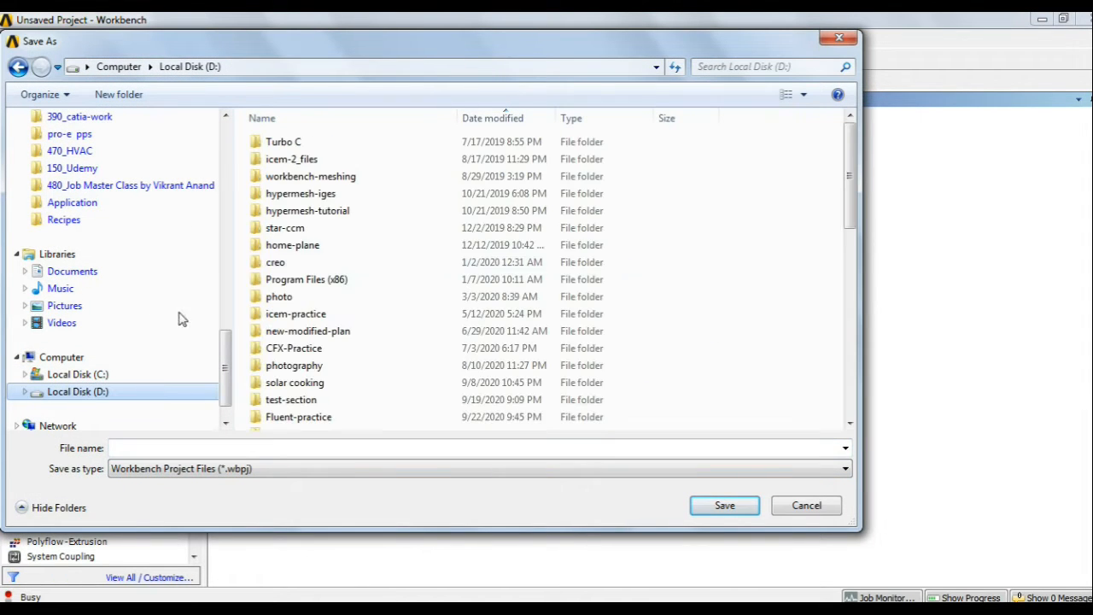
pyautogui.click(300, 238)
pyautogui.press('m')
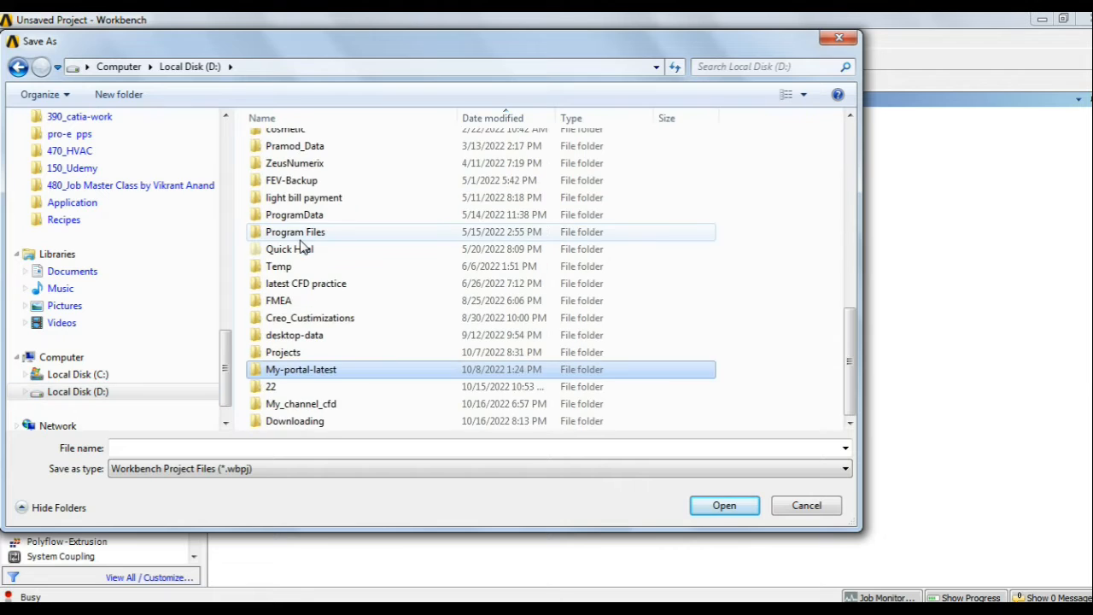
pyautogui.doubleClick(290, 404)
# Step: Create folder '020_Flow throughmixing chamber' and save the project there as 'flow though mixing chamber'
pyautogui.rightClick(326, 293)
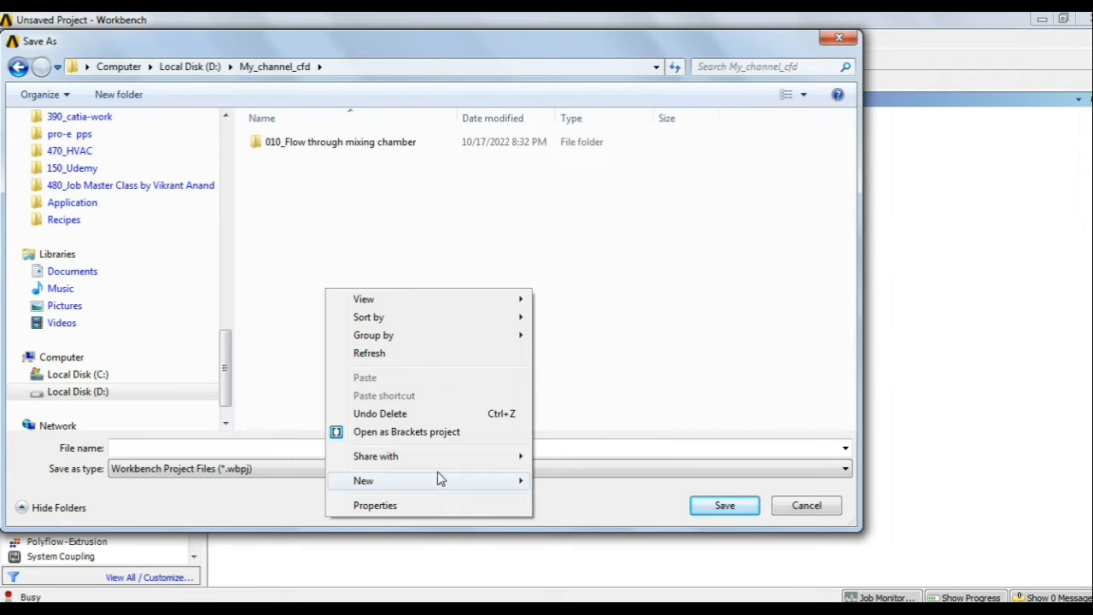
pyautogui.moveTo(437, 478)
pyautogui.click(585, 168)
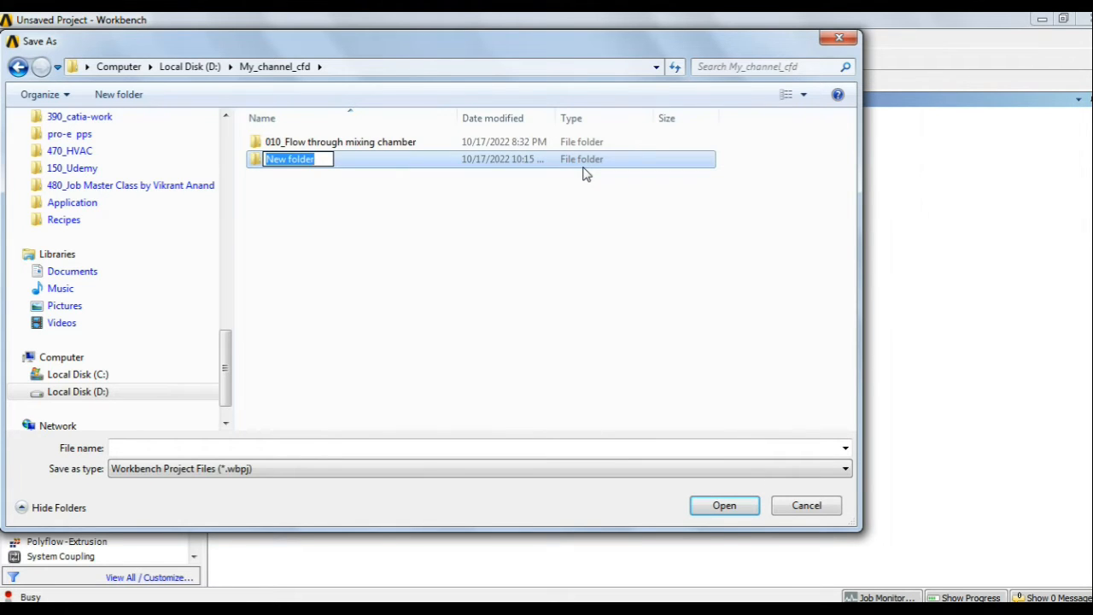
pyautogui.write('020')
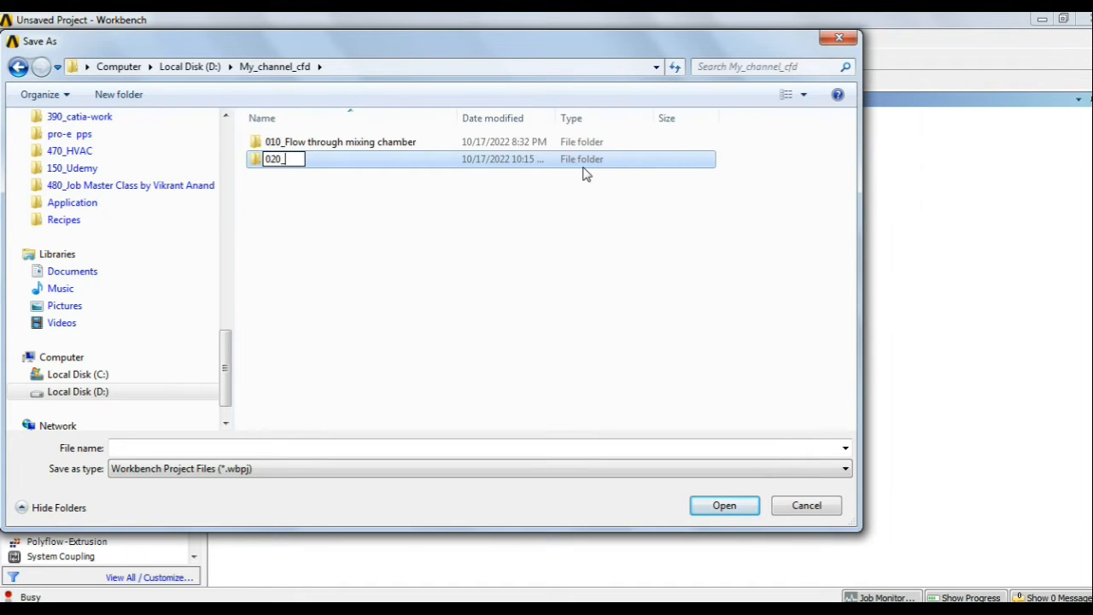
pyautogui.write('_Flow throughmi')
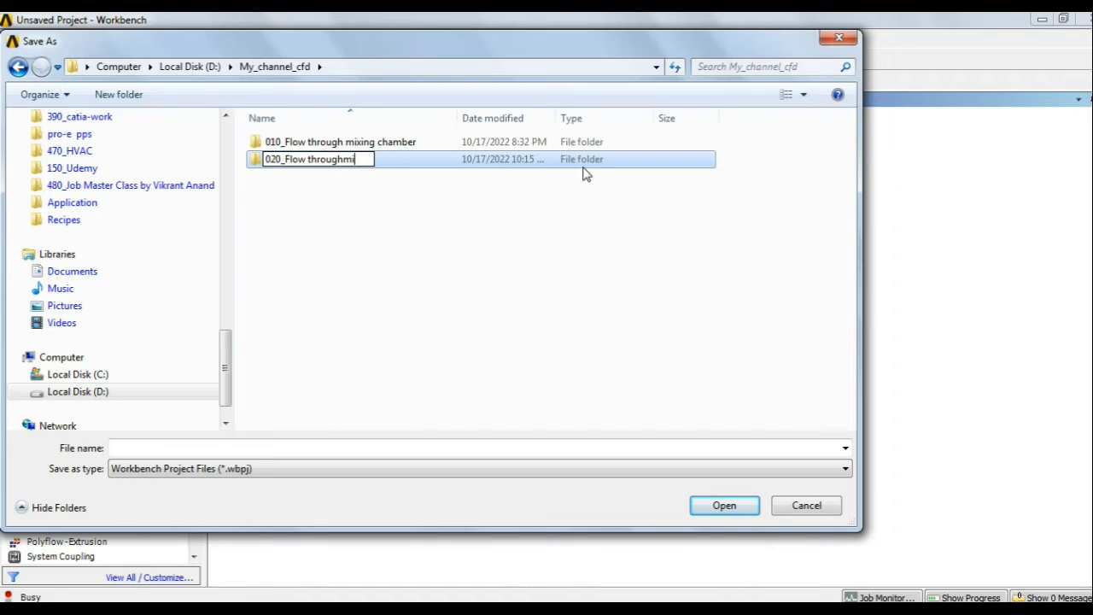
pyautogui.write('xing chamber')
pyautogui.press('Return')
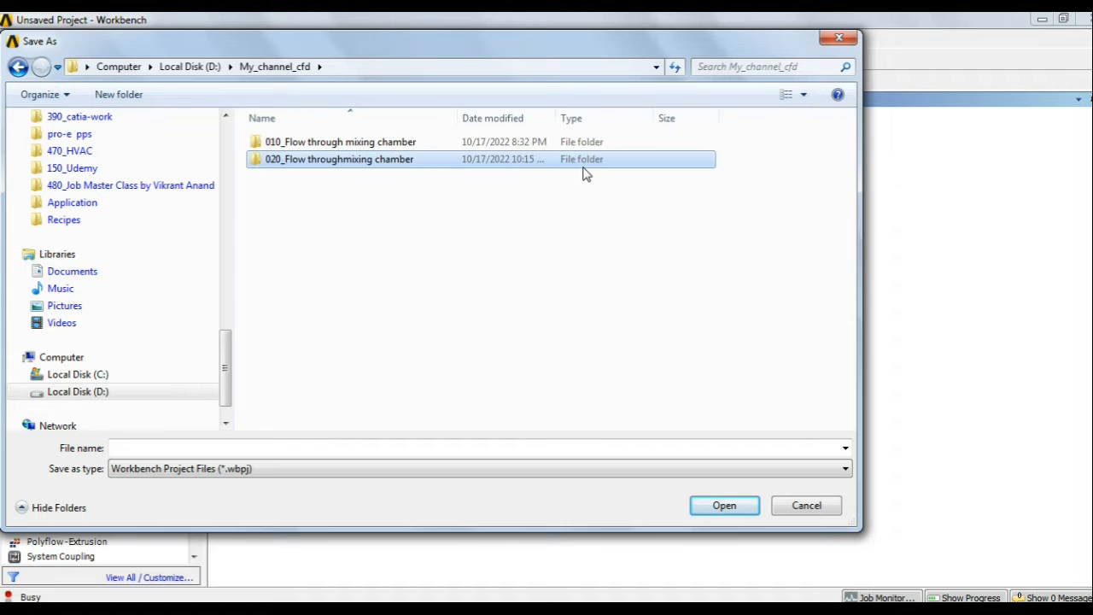
pyautogui.press('Return')
pyautogui.click(172, 447)
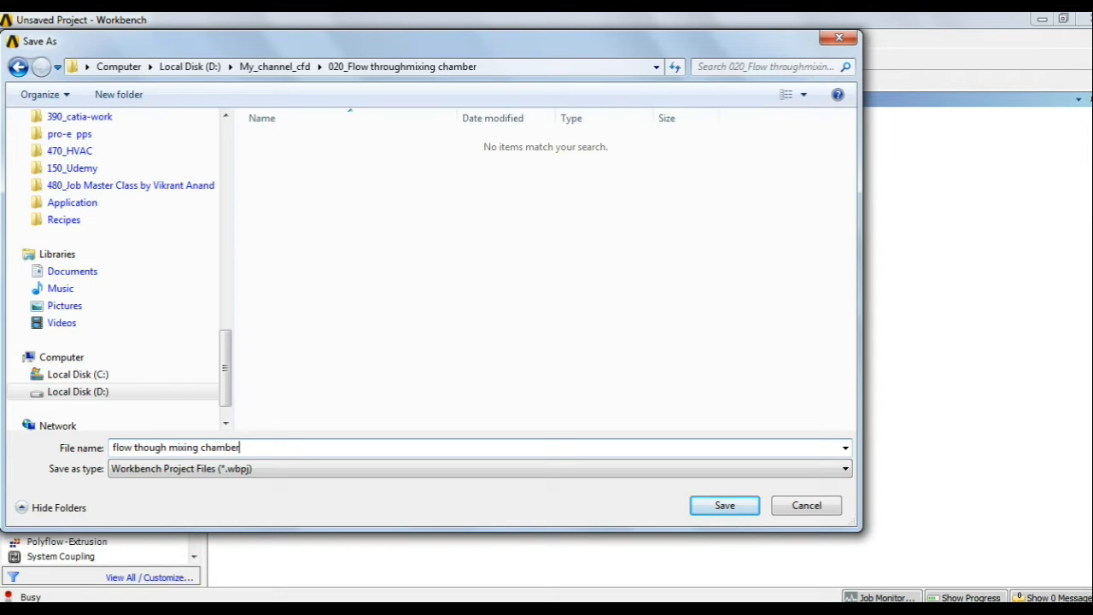
pyautogui.press('Return')
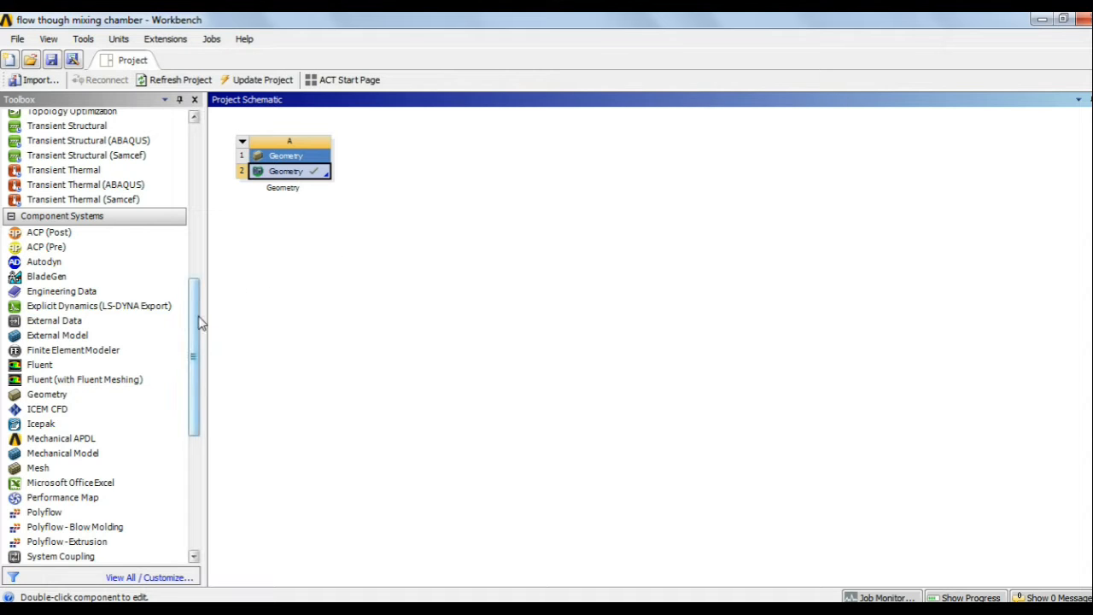
# Step: Link a Mesh system and a Fluent (with Fluent Meshing) system to Geometry cell A2
pyautogui.moveTo(198, 320); pyautogui.dragTo(186, 376)
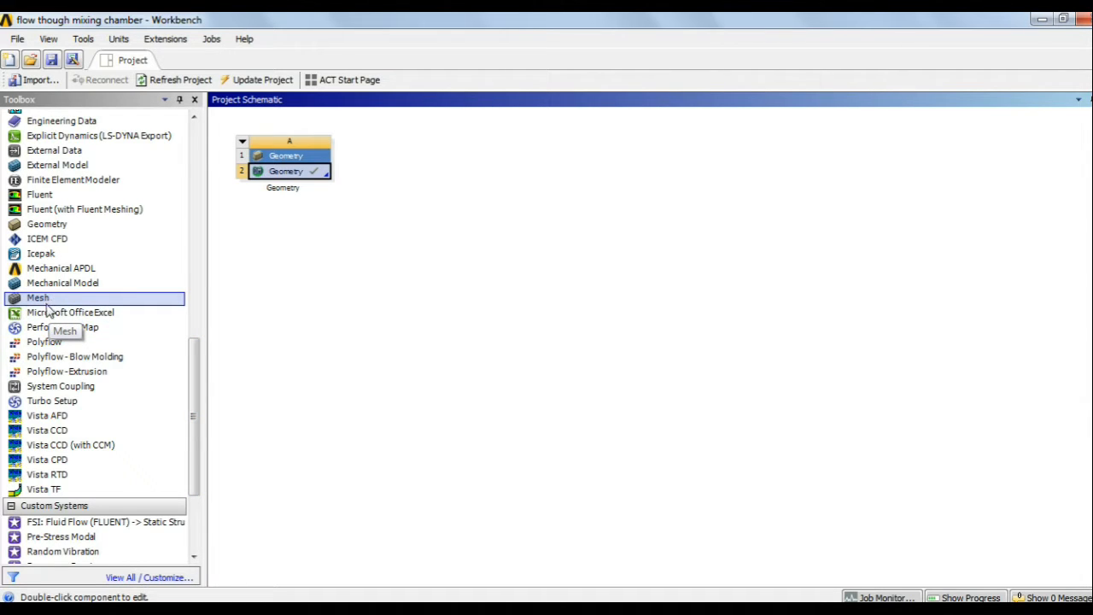
pyautogui.moveTo(43, 298); pyautogui.dragTo(312, 179)
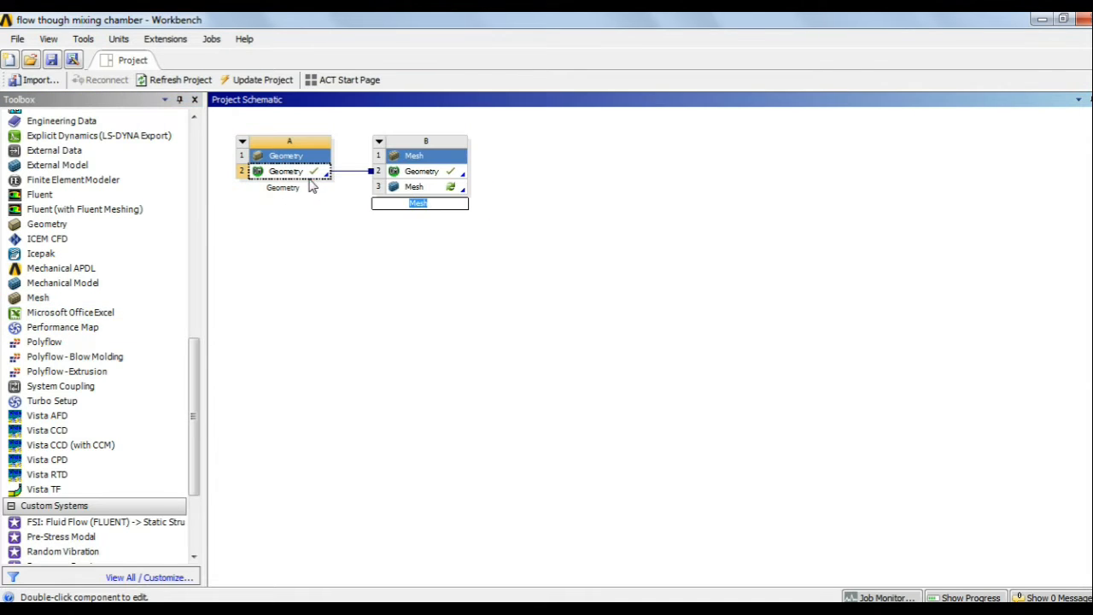
pyautogui.moveTo(196, 371); pyautogui.dragTo(195, 339)
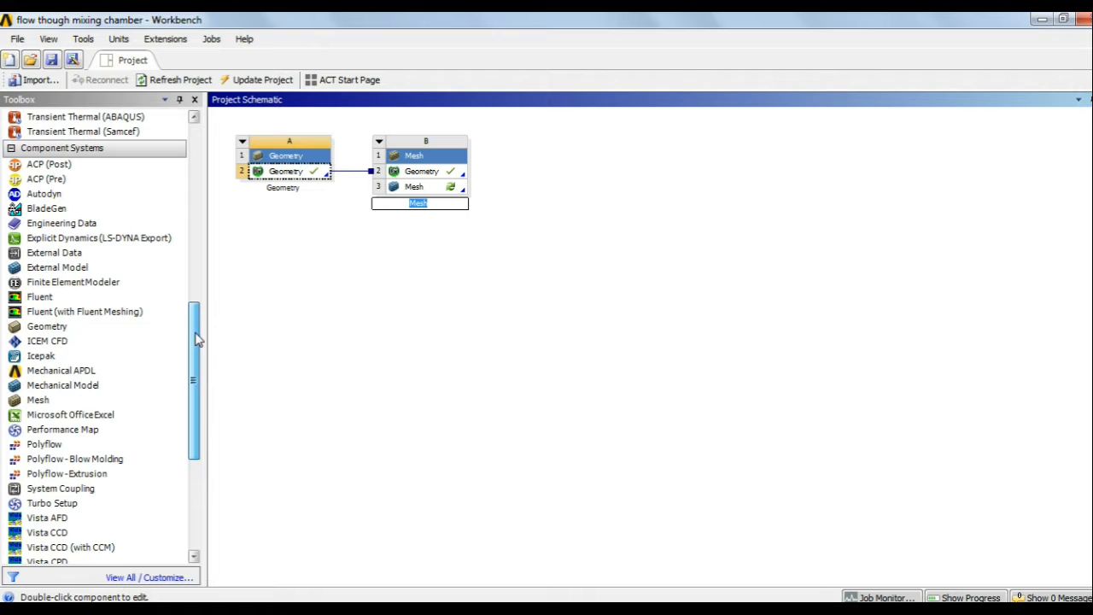
pyautogui.moveTo(99, 295); pyautogui.dragTo(350, 303)
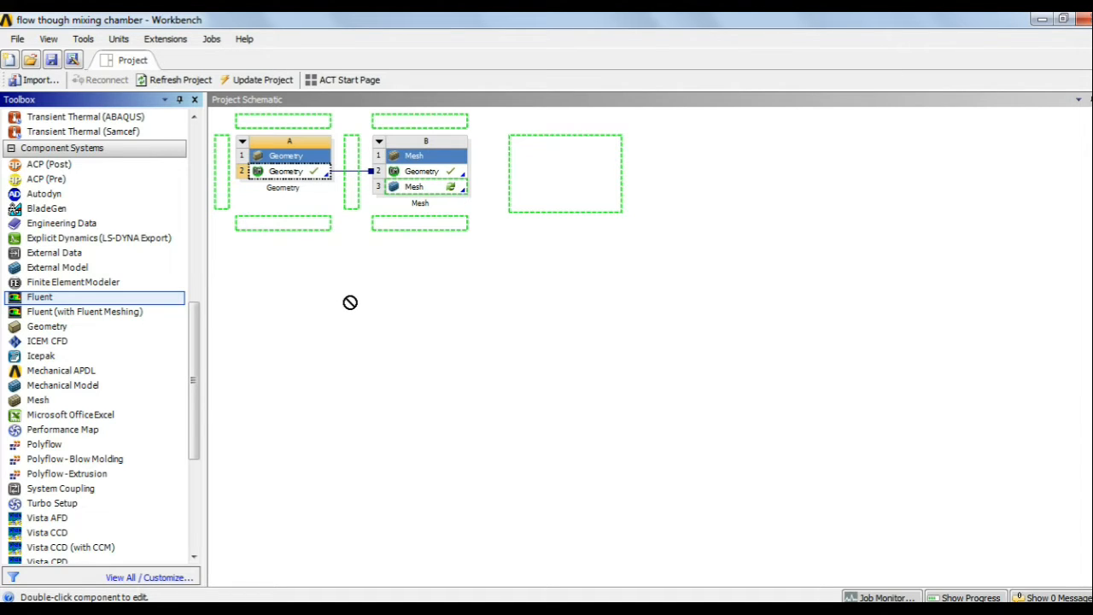
pyautogui.moveTo(351, 302); pyautogui.dragTo(76, 322)
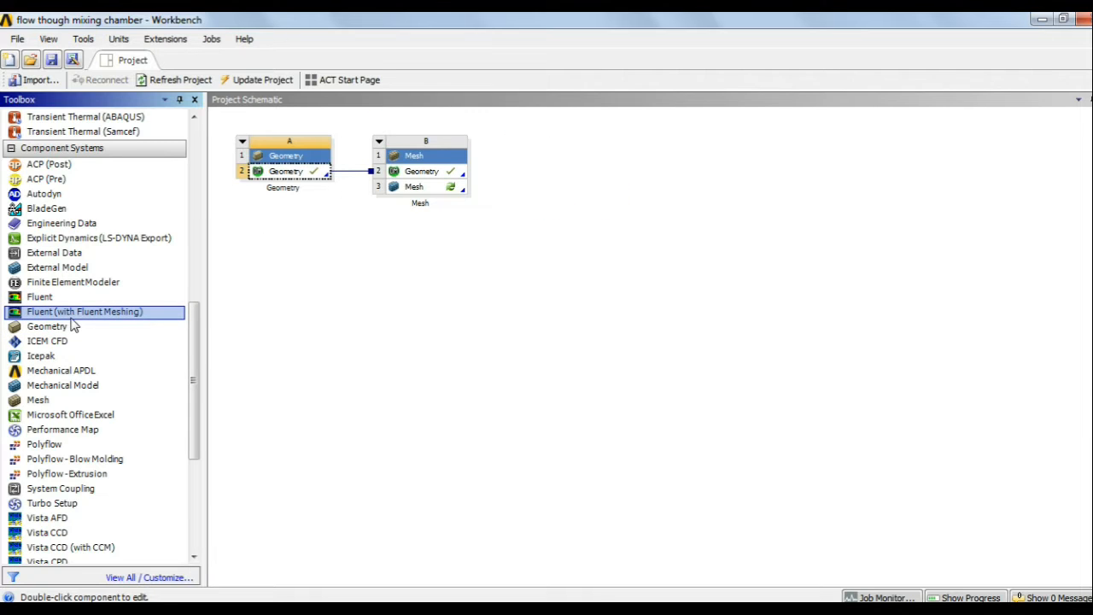
pyautogui.moveTo(80, 312); pyautogui.dragTo(318, 178)
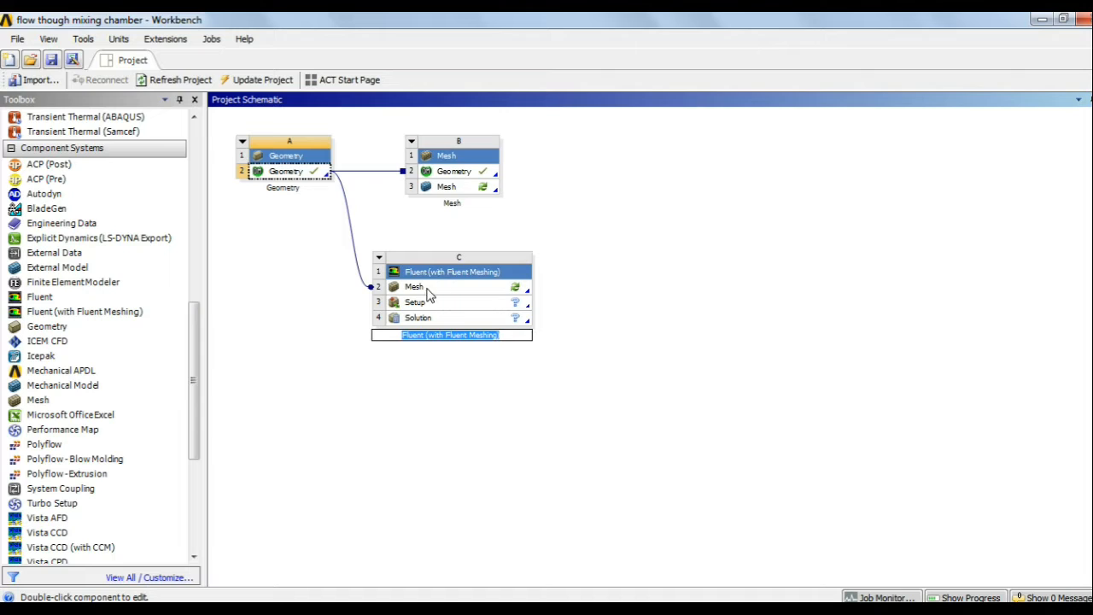
pyautogui.click(411, 392)
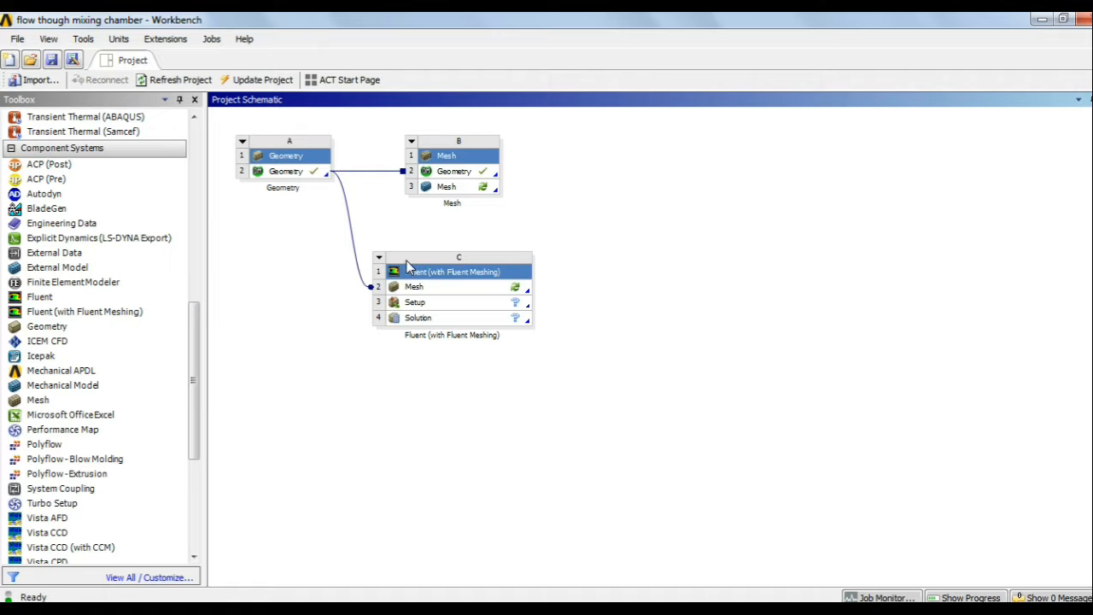
# Step: Delete the Fluent (with Fluent Meshing) system C from the schematic
pyautogui.click(411, 276)
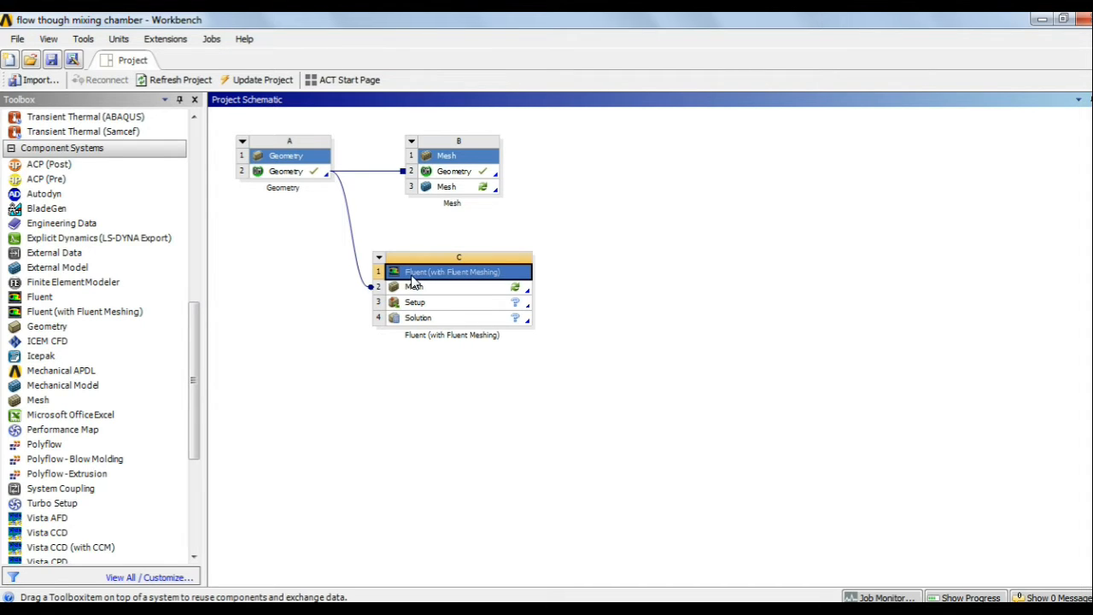
pyautogui.rightClick(412, 277)
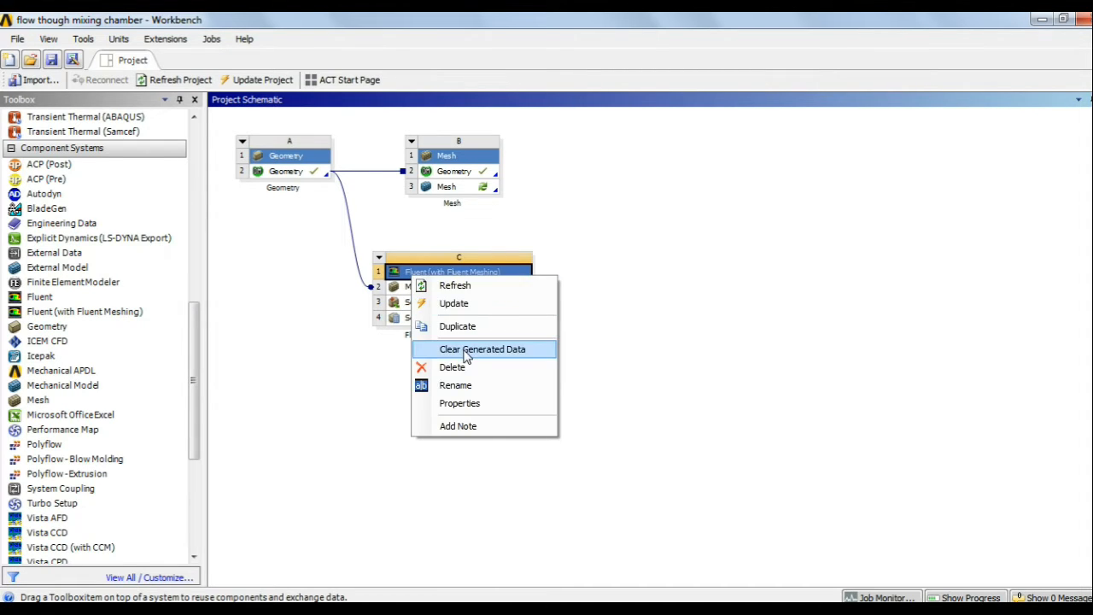
pyautogui.click(461, 368)
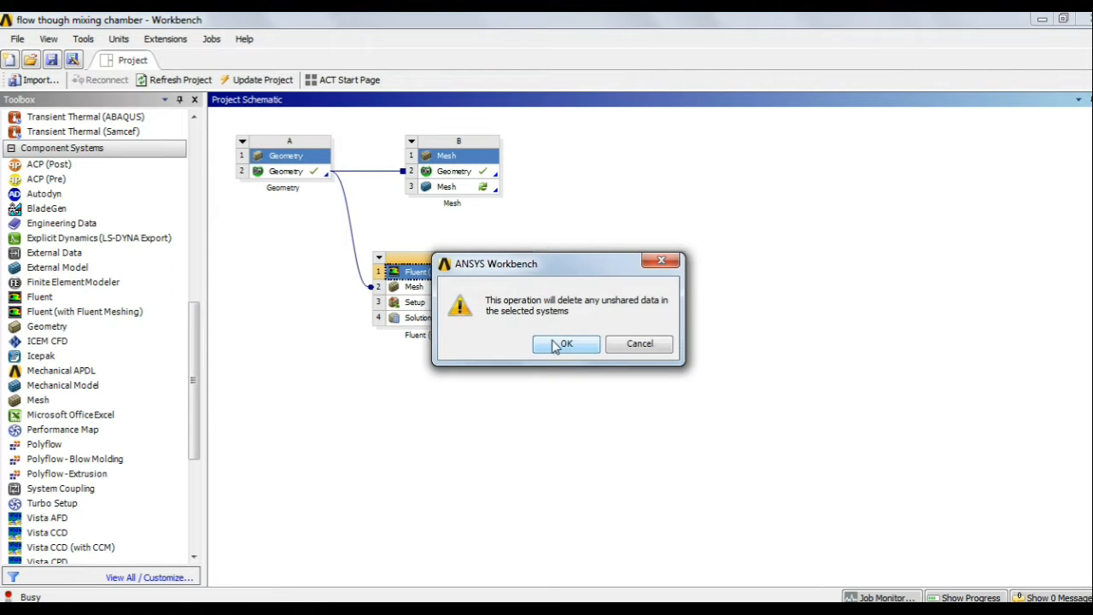
pyautogui.click(556, 342)
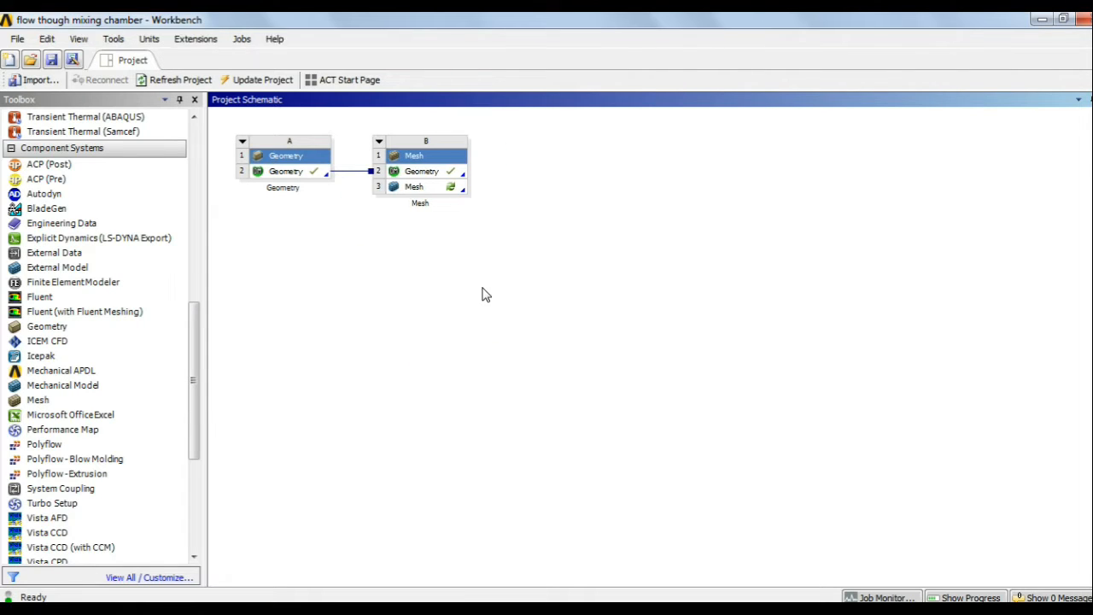
# Step: Edit Mesh cell B3 to launch ANSYS Meshing
pyautogui.click(432, 187)
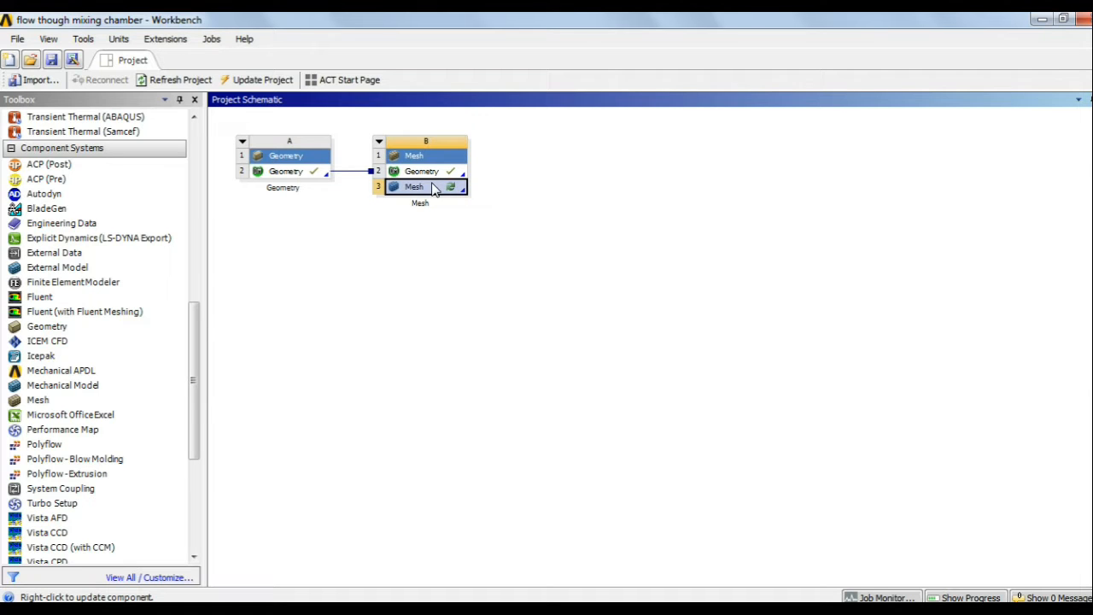
pyautogui.rightClick(432, 189)
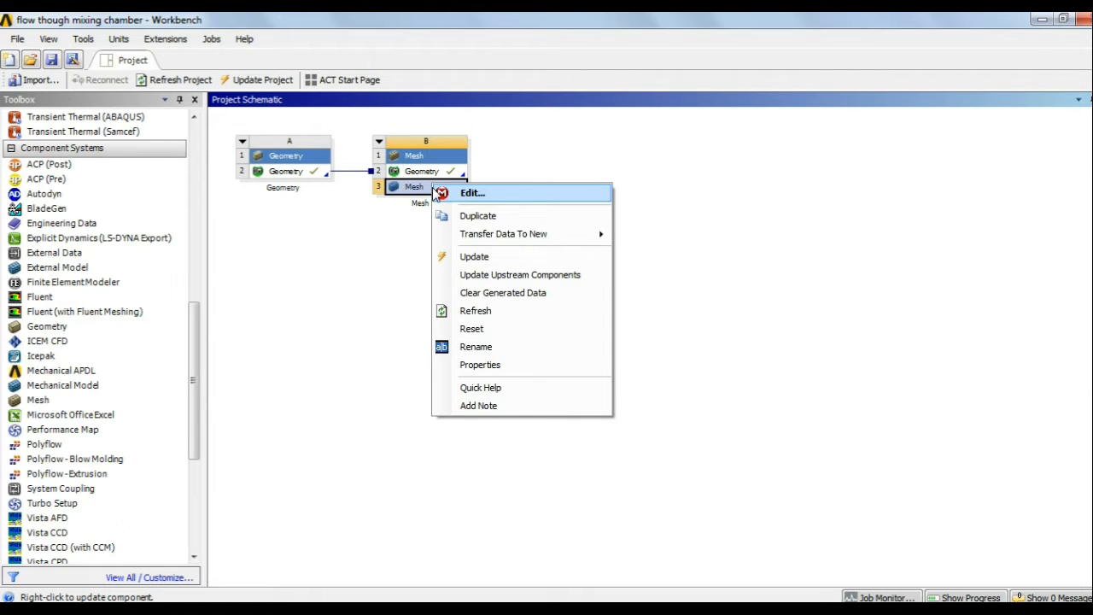
pyautogui.click(474, 197)
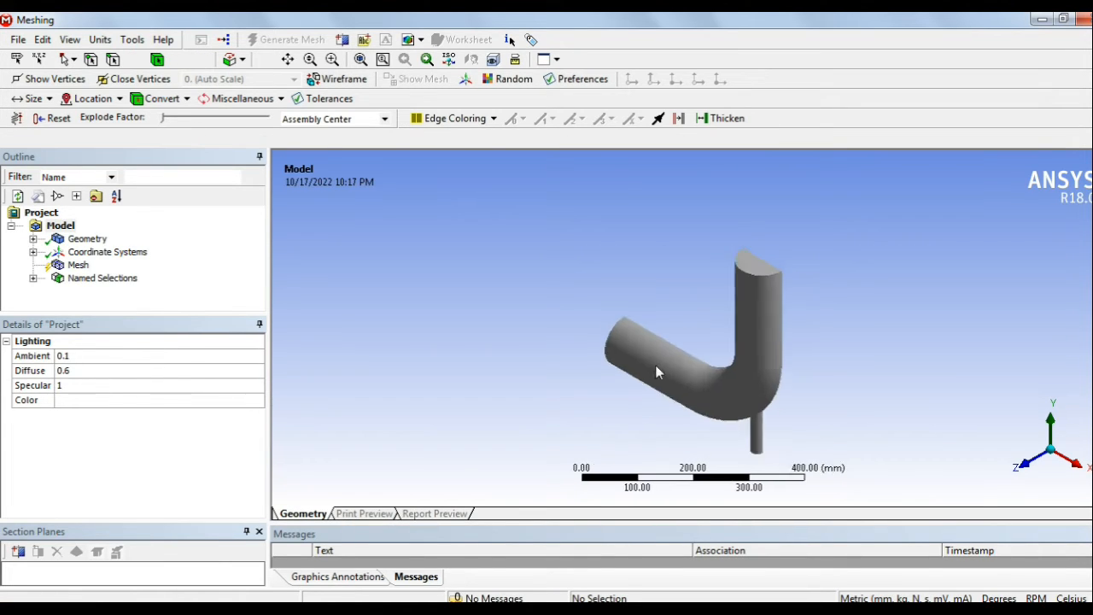
# Step: Snap to the Z-axis front view and zoom and pan to fit the pipe elbow
pyautogui.click(1026, 461)
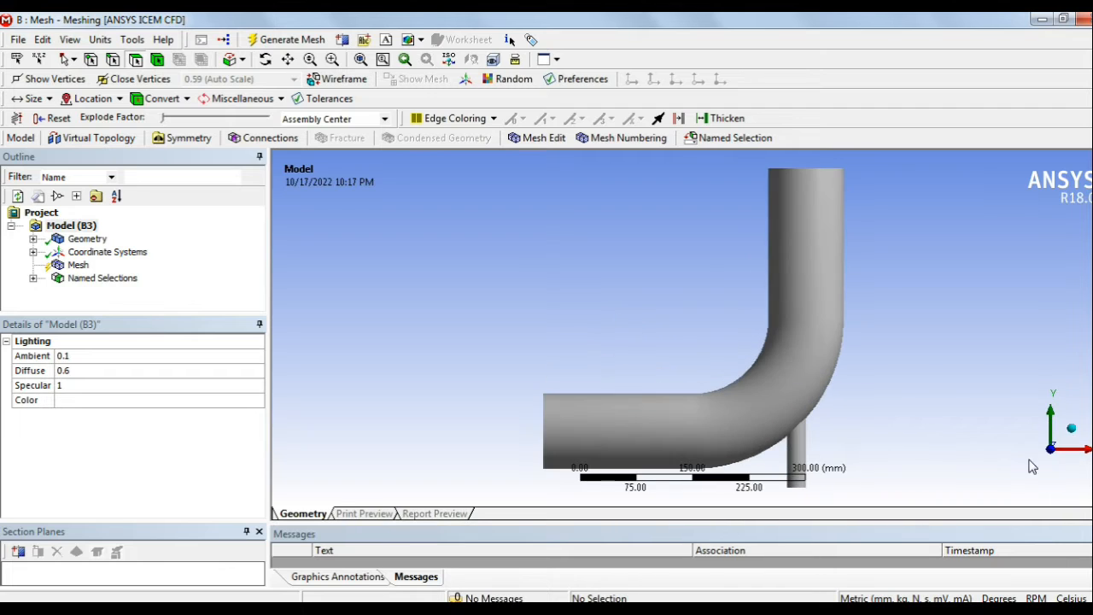
pyautogui.scroll(2, 598, 351)
pyautogui.scroll(-3, 599, 351)
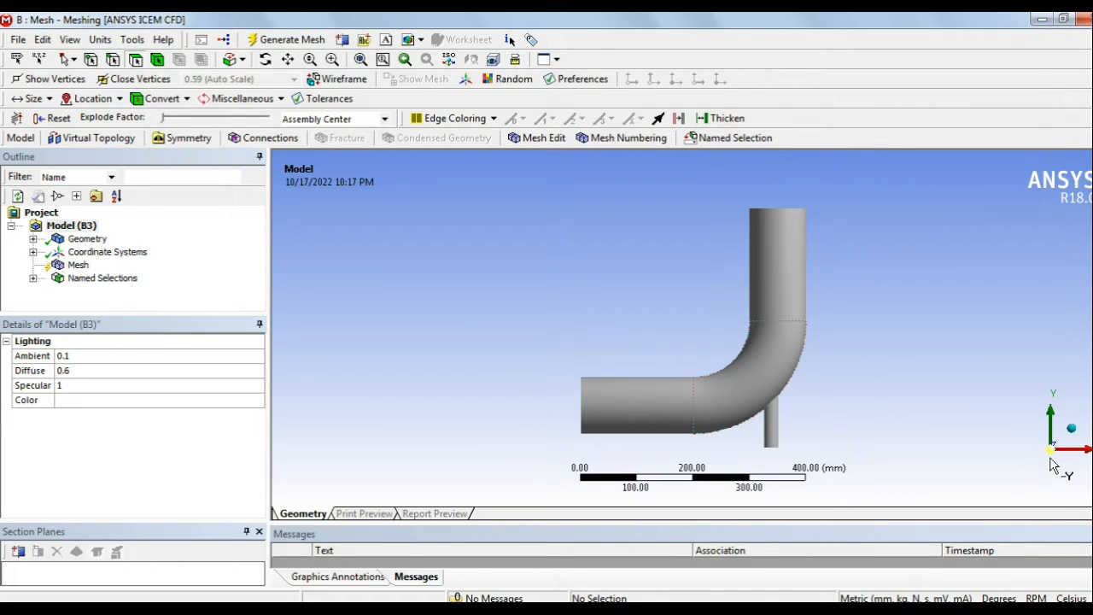
pyautogui.moveTo(1023, 425); pyautogui.dragTo(991, 470, button='middle')
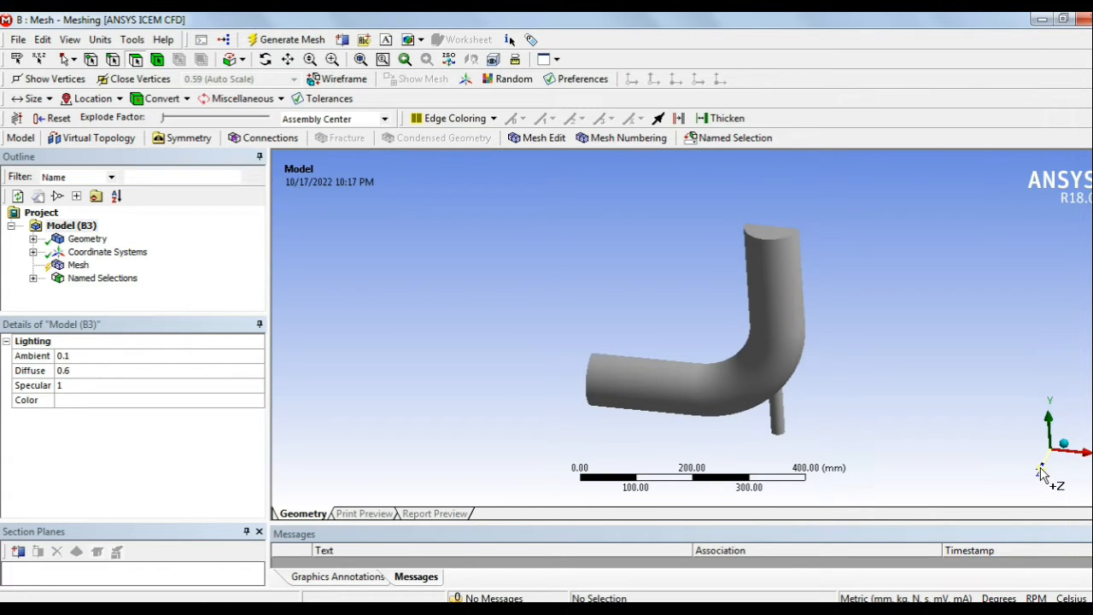
pyautogui.click(1042, 474)
pyautogui.scroll(1, 530, 347)
pyautogui.scroll(-3, 580, 357)
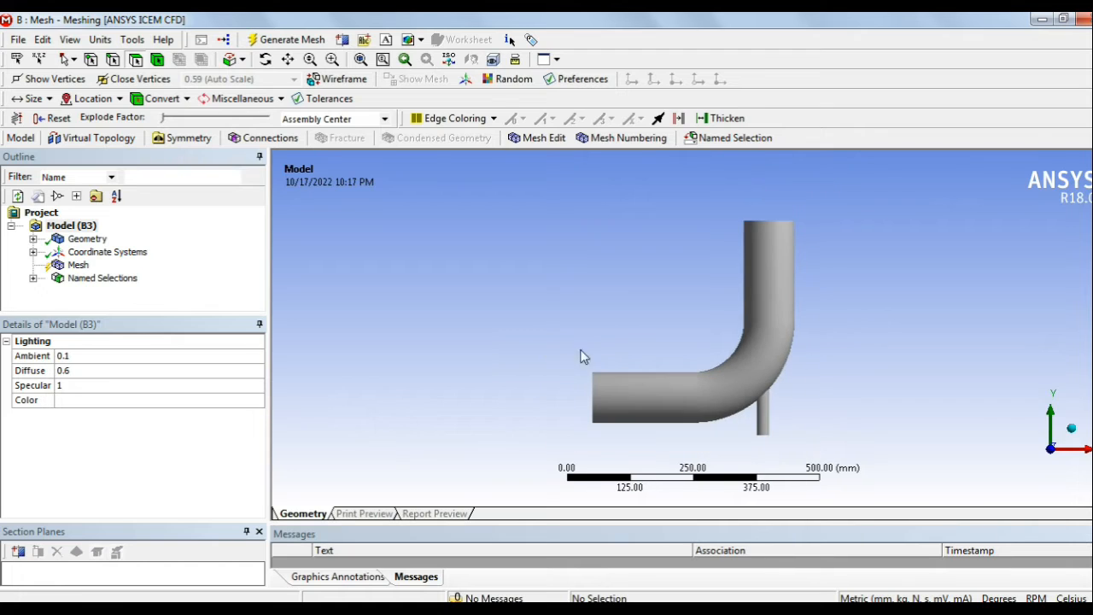
pyautogui.scroll(-2, 777, 346)
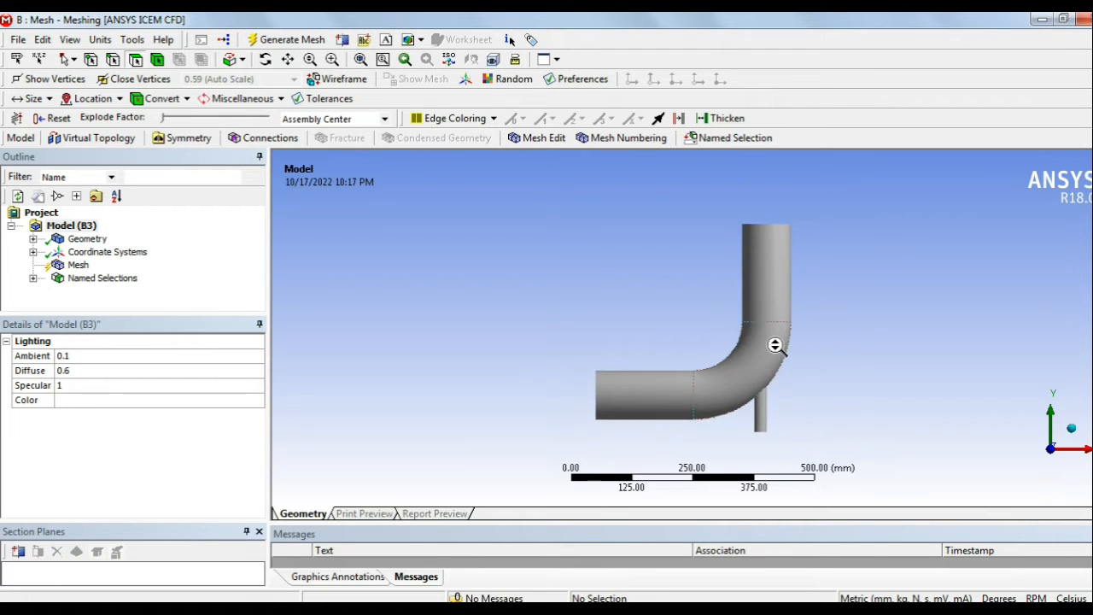
pyautogui.scroll(1, 854, 347)
pyautogui.keyDown('ctrl'); pyautogui.moveTo(861, 344); pyautogui.dragTo(743, 332, button='middle'); pyautogui.keyUp('ctrl')
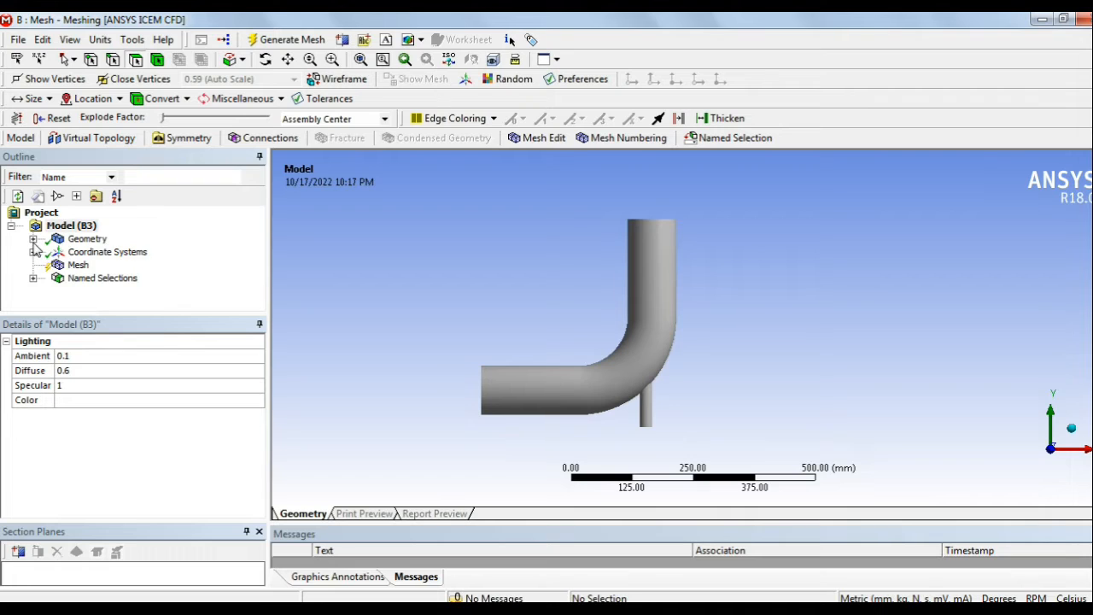
# Step: Review Geometry and Mesh details and check the Inlet1, Inlet2, Outlet, Symmetry and wall selections
pyautogui.click(86, 239)
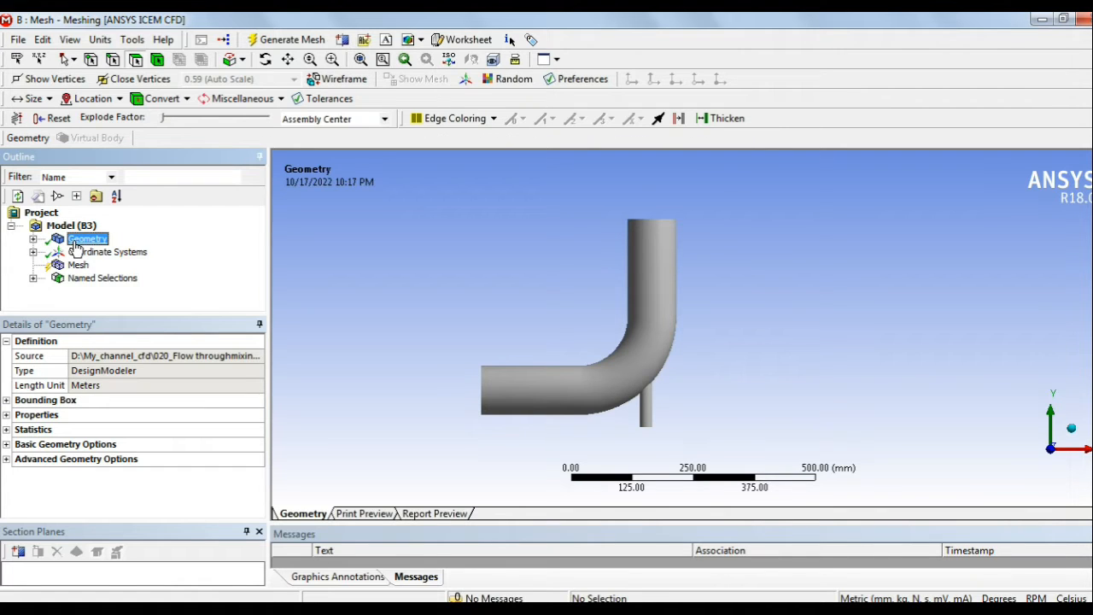
pyautogui.click(77, 267)
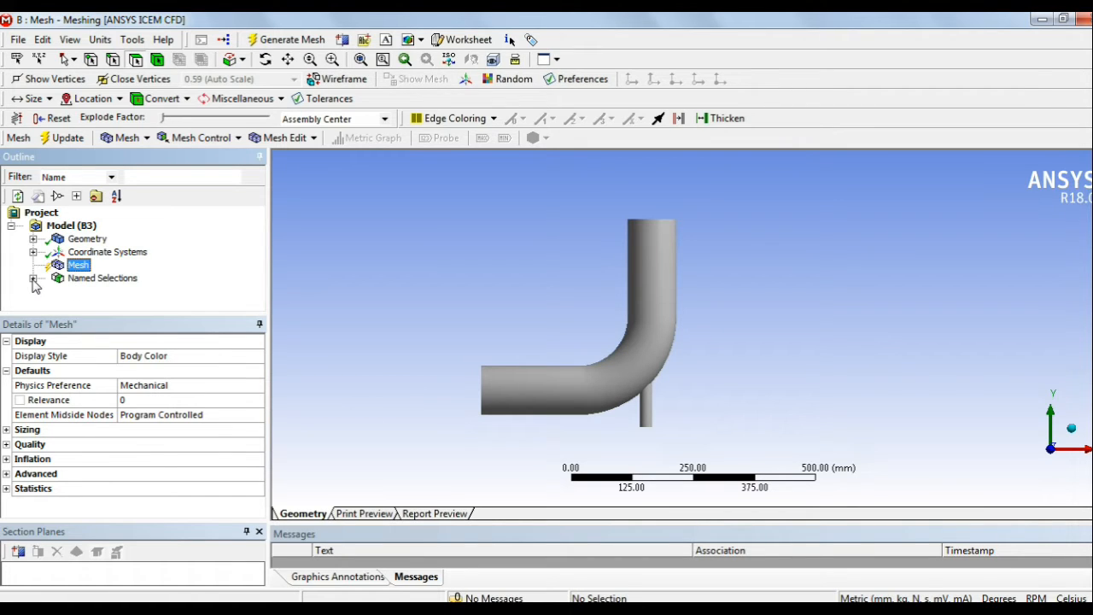
pyautogui.click(32, 278)
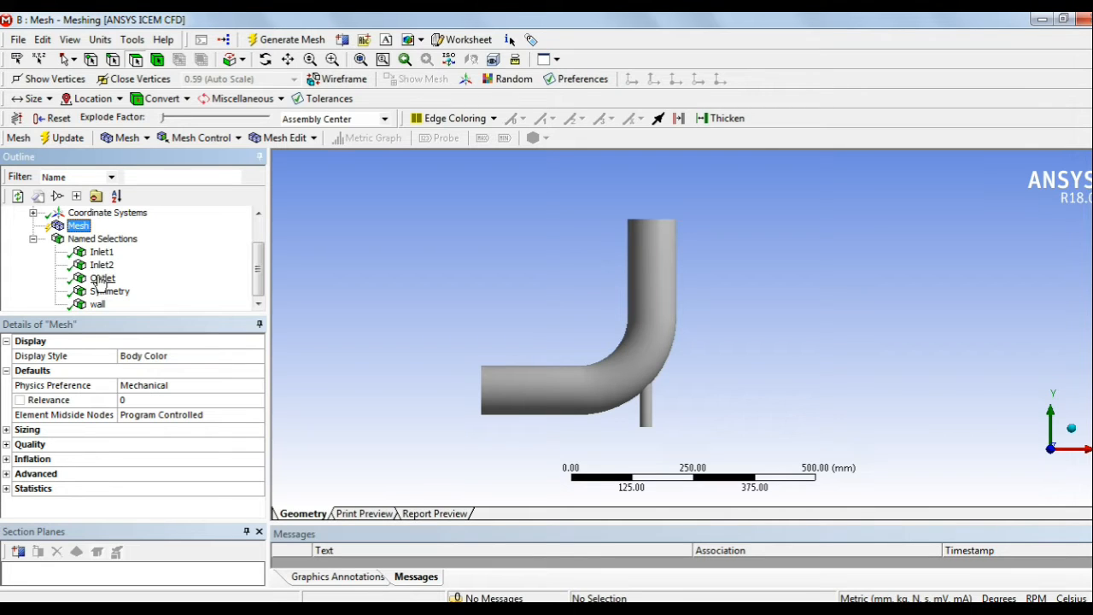
pyautogui.click(33, 241)
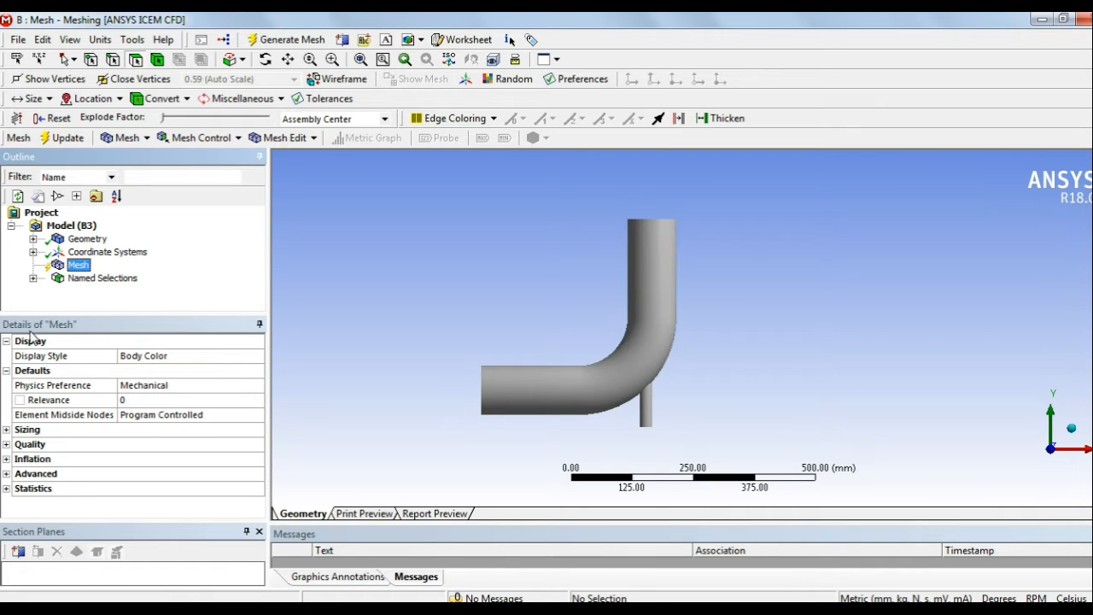
pyautogui.click(189, 359)
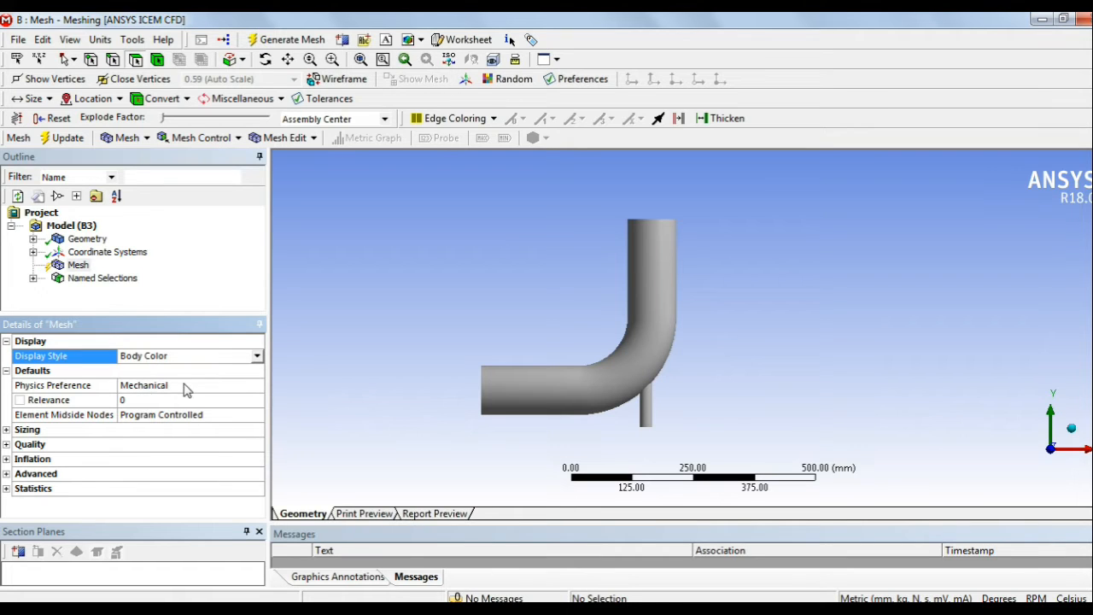
# Step: Set the mesh Physics Preference to CFD, making Fluent the solver preference
pyautogui.click(185, 389)
pyautogui.click(257, 385)
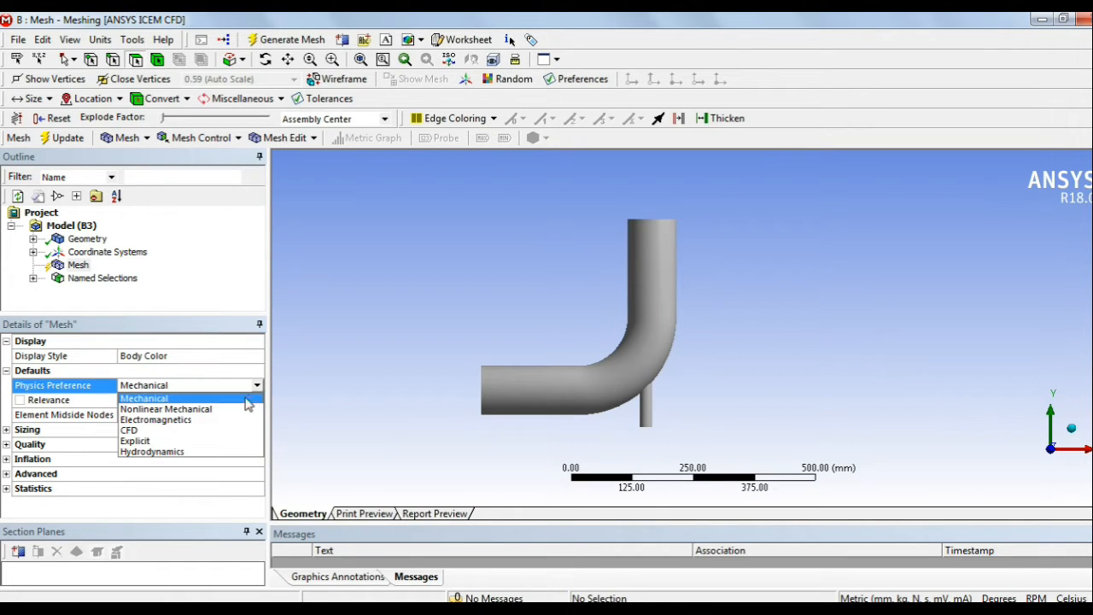
pyautogui.click(192, 429)
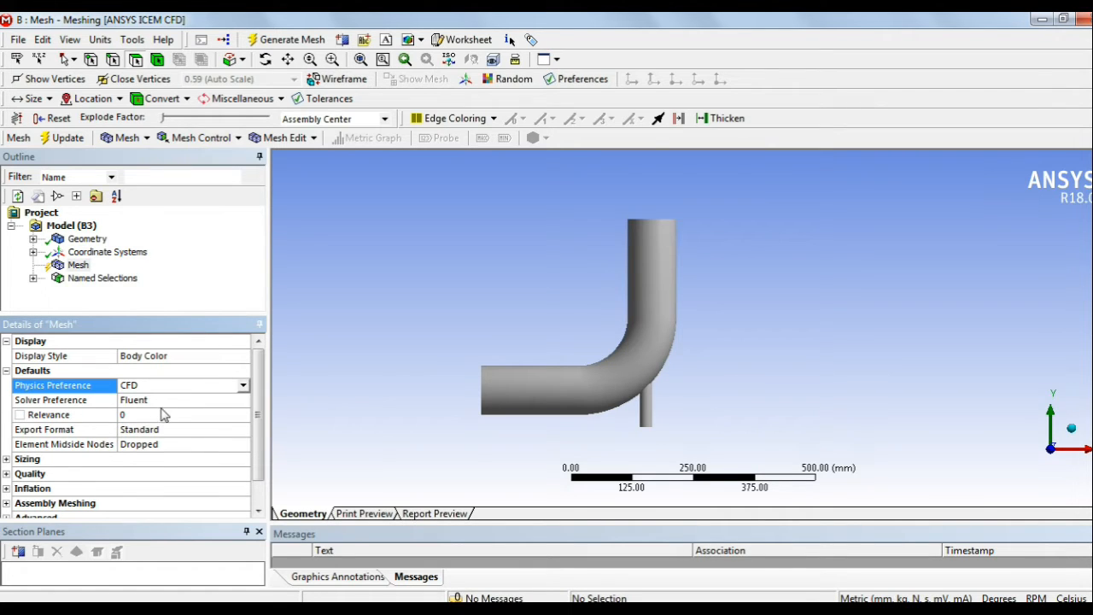
pyautogui.scroll(-1, 138, 460)
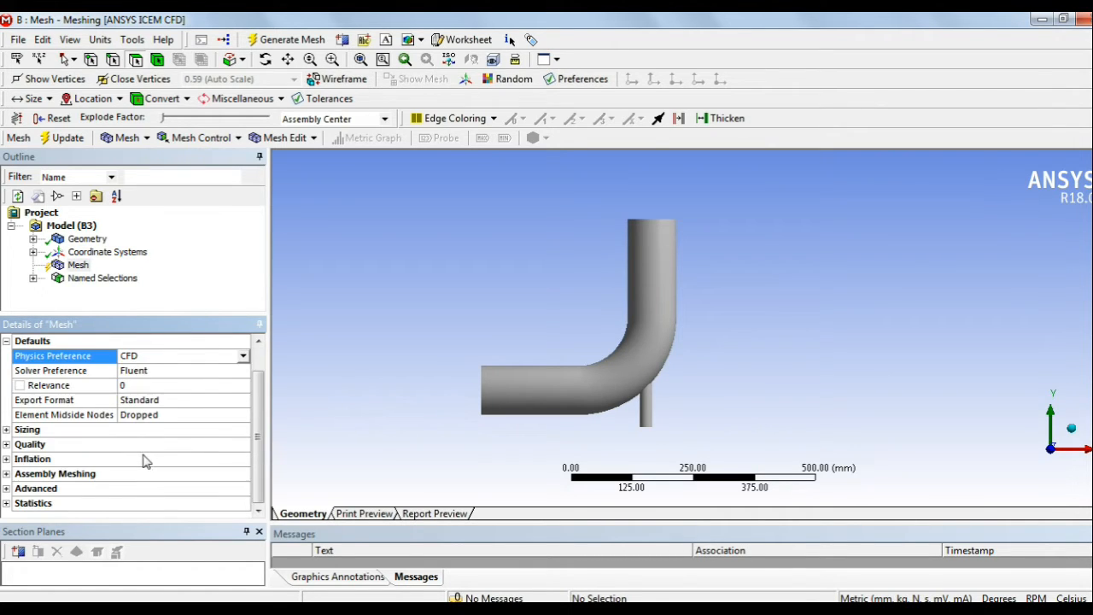
# Step: Set the mesh Size Function to Proximity and Curvature with a Fine Relevance Center
pyautogui.click(6, 430)
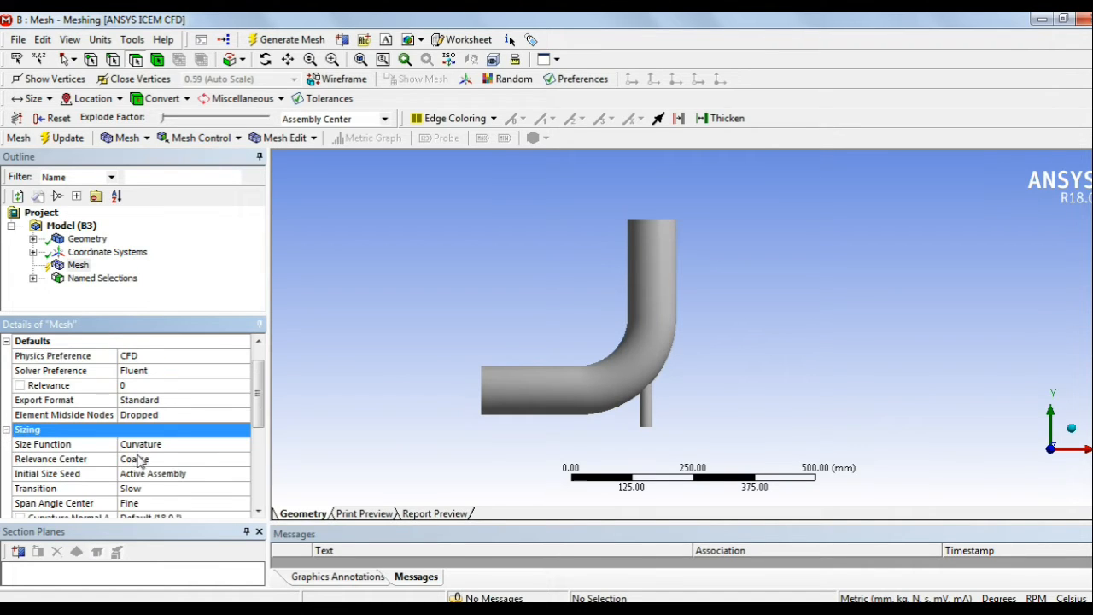
pyautogui.scroll(-1, 139, 460)
pyautogui.click(184, 401)
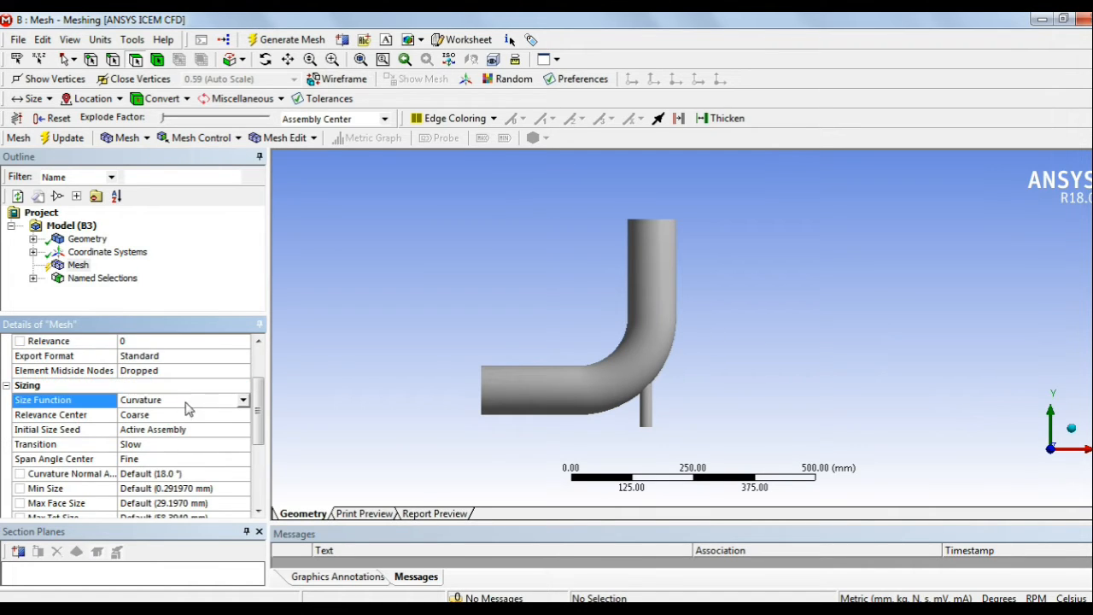
pyautogui.click(243, 400)
pyautogui.click(213, 426)
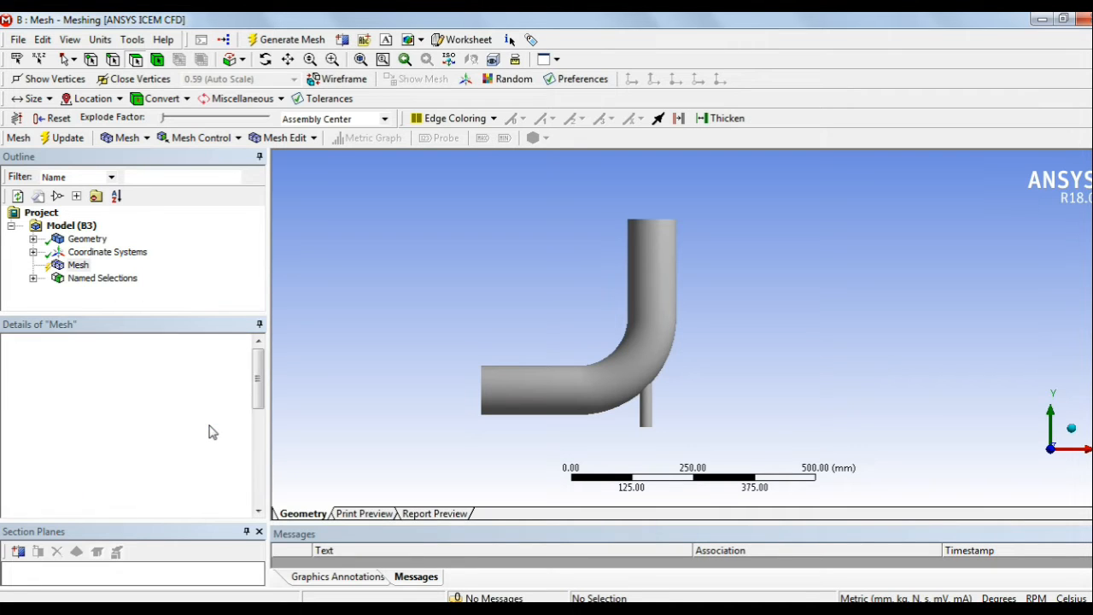
pyautogui.scroll(-2, 211, 431)
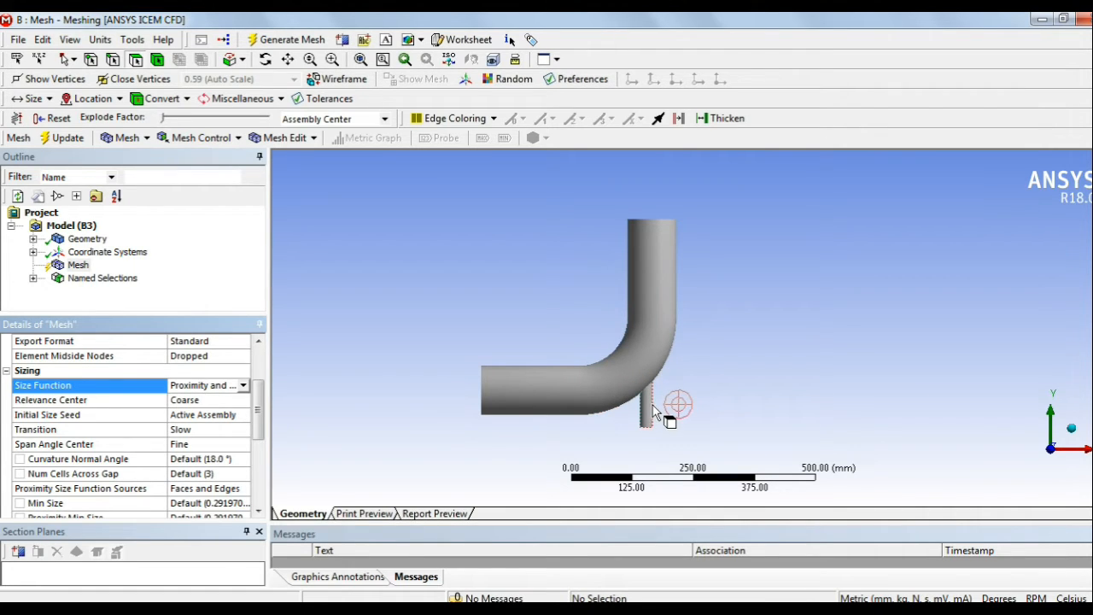
pyautogui.click(198, 404)
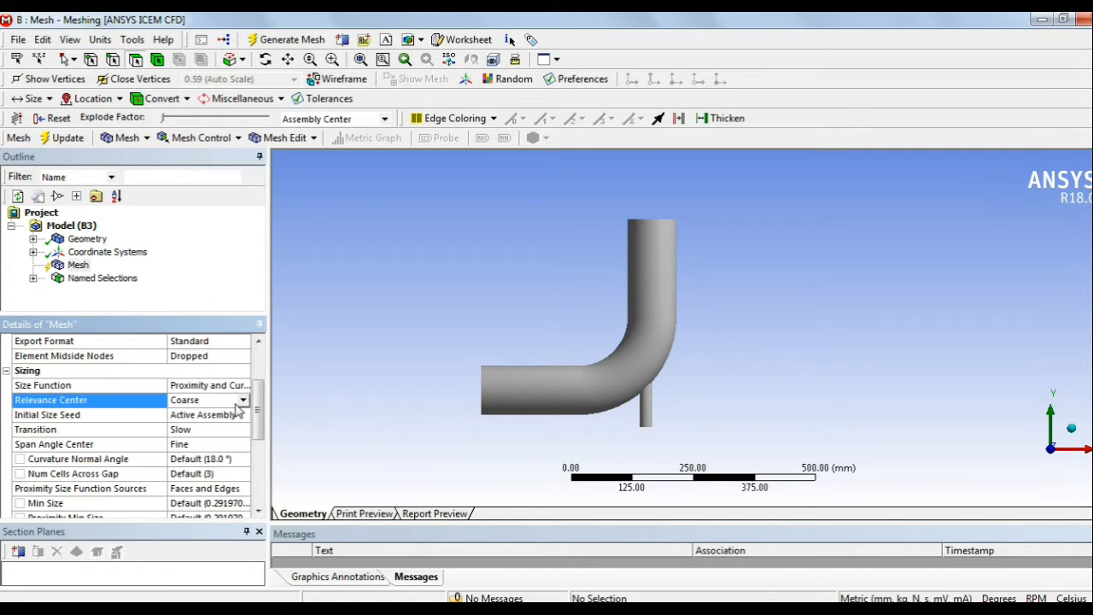
pyautogui.click(242, 399)
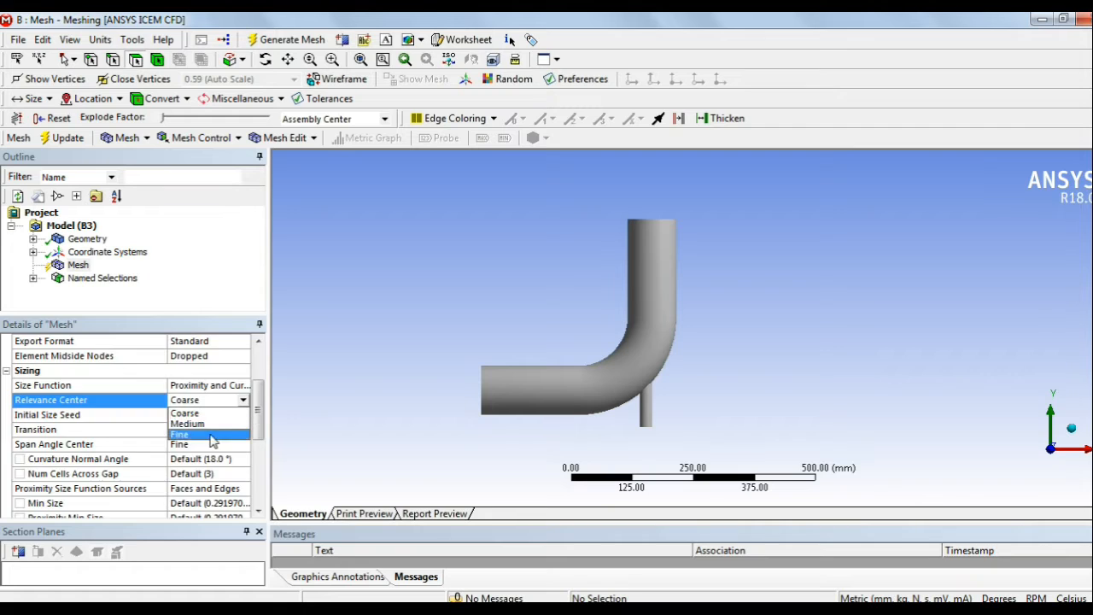
pyautogui.click(212, 436)
# Step: Review the mesh Quality settings, then generate the mesh from Mesh in the Outline
pyautogui.scroll(-3, 214, 434)
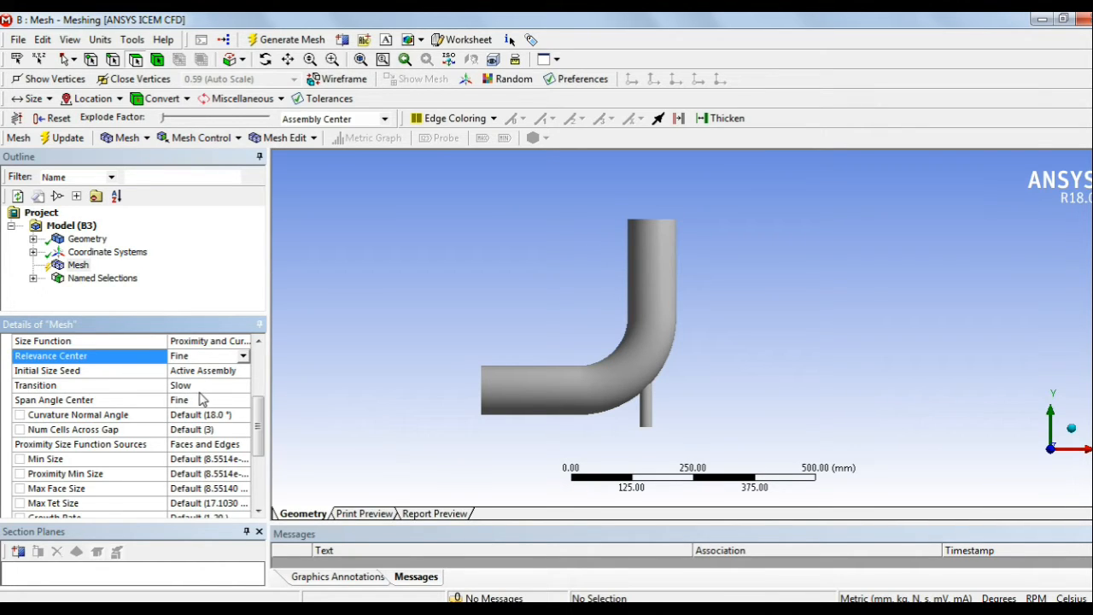
pyautogui.scroll(-1, 202, 415)
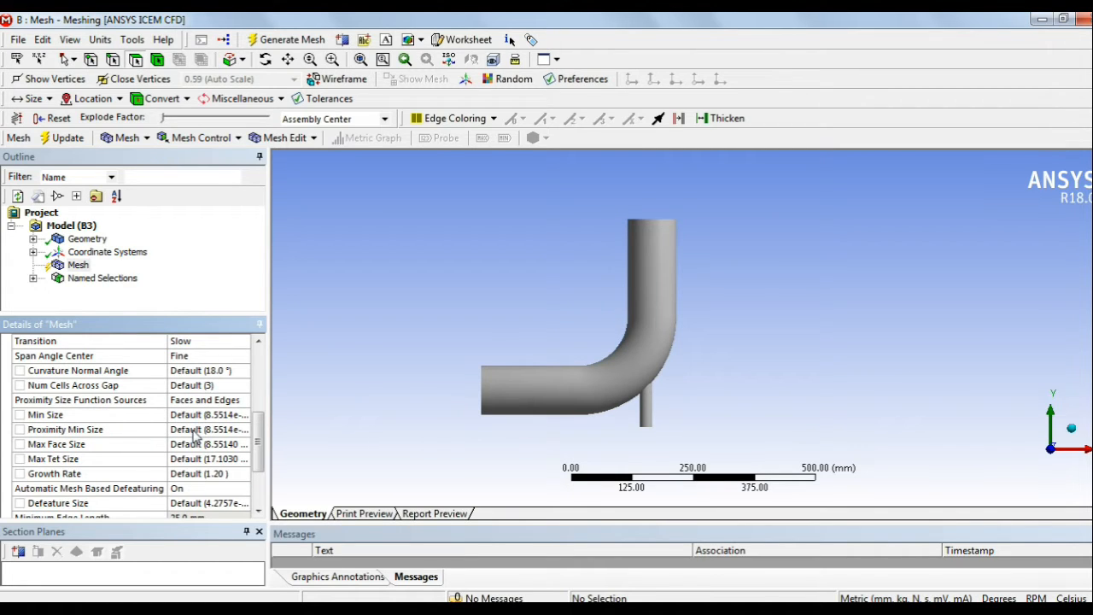
pyautogui.scroll(-2, 194, 436)
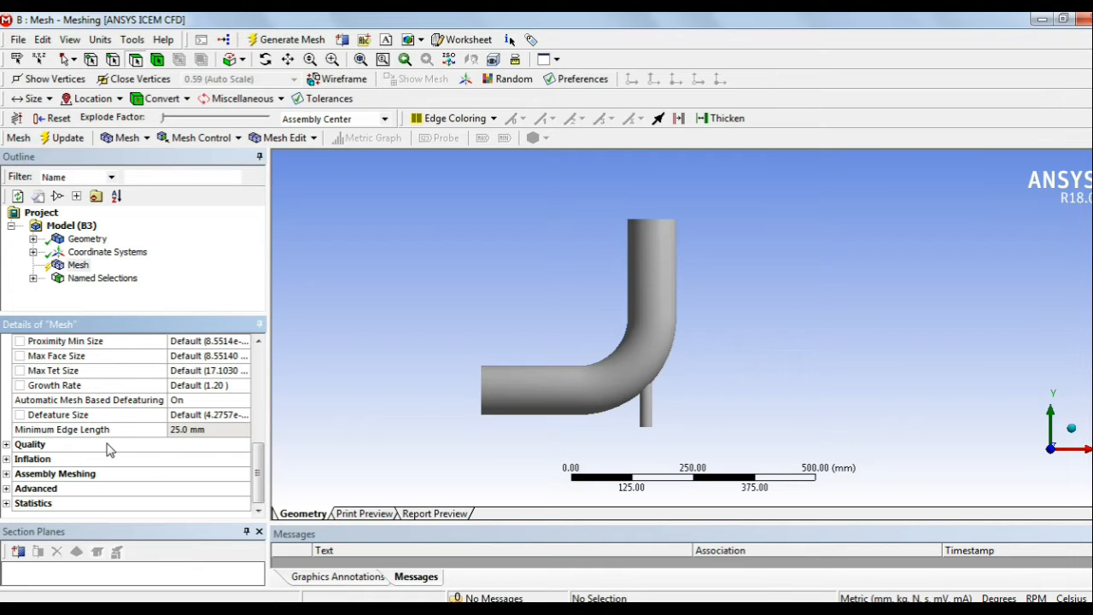
pyautogui.click(6, 446)
pyautogui.scroll(-1, 154, 483)
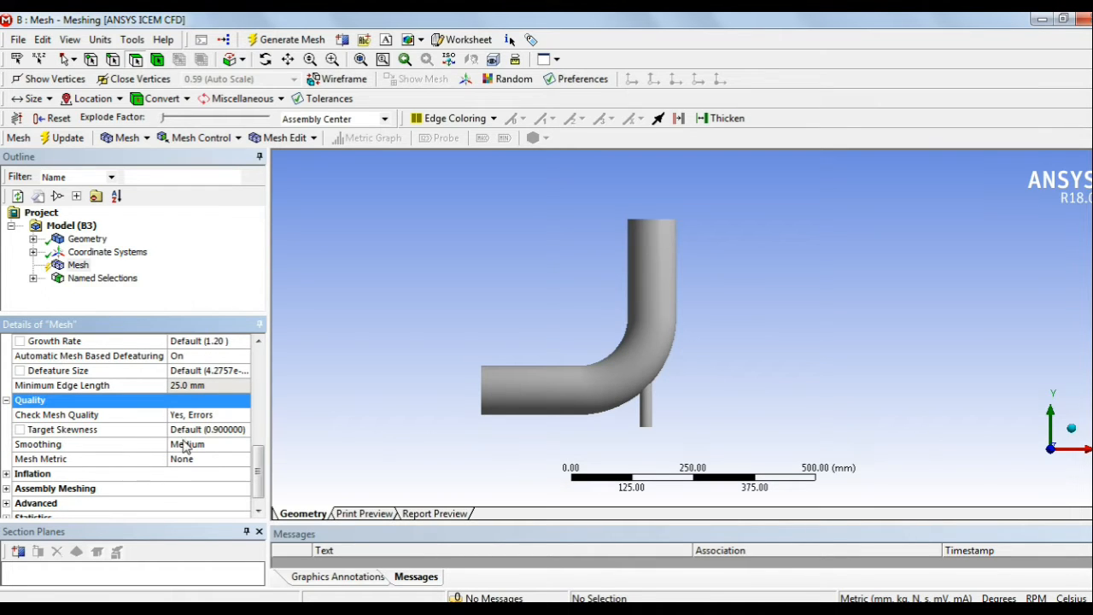
pyautogui.scroll(7, 111, 444)
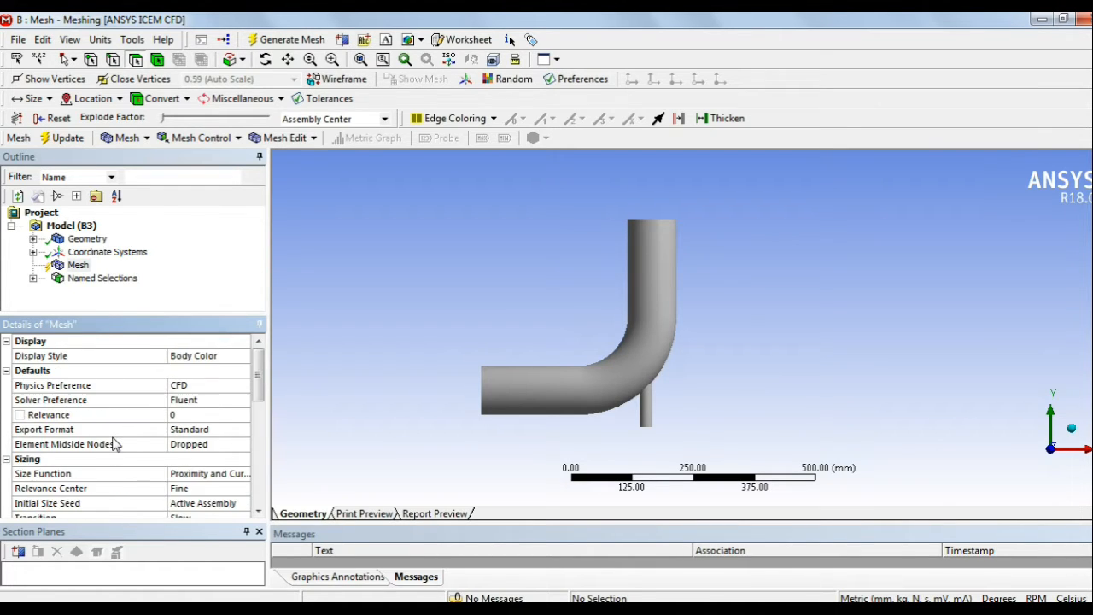
pyautogui.click(76, 268)
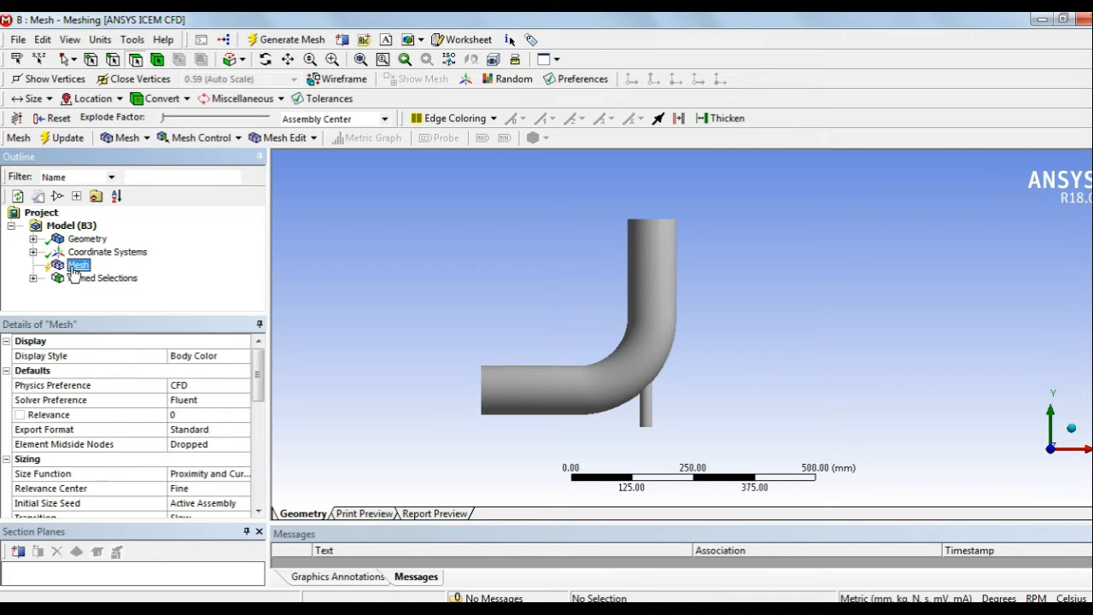
pyautogui.rightClick(76, 270)
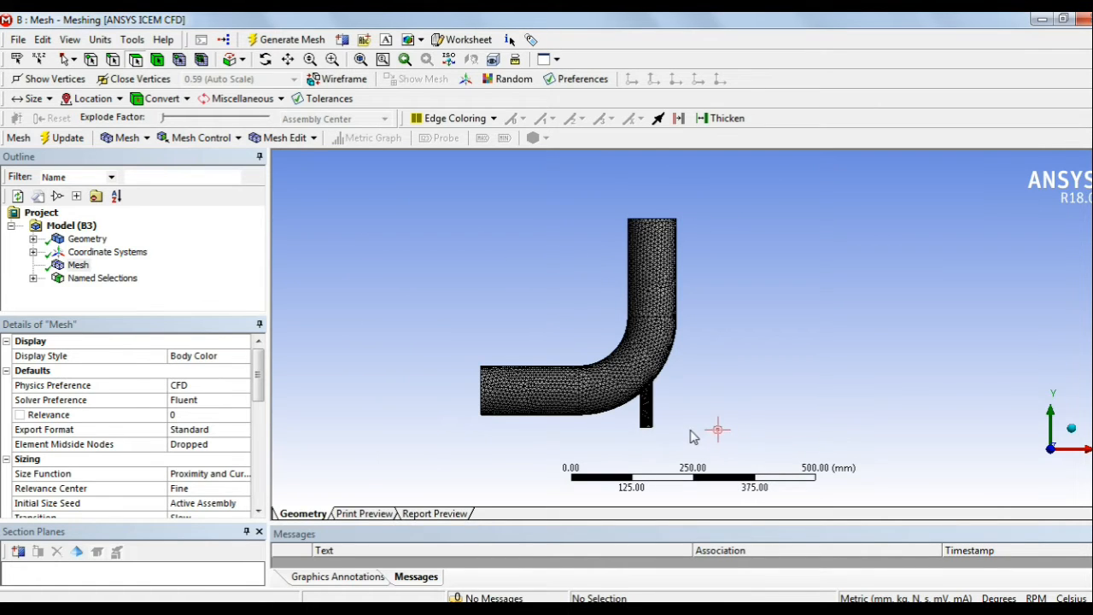
pyautogui.scroll(4, 688, 361)
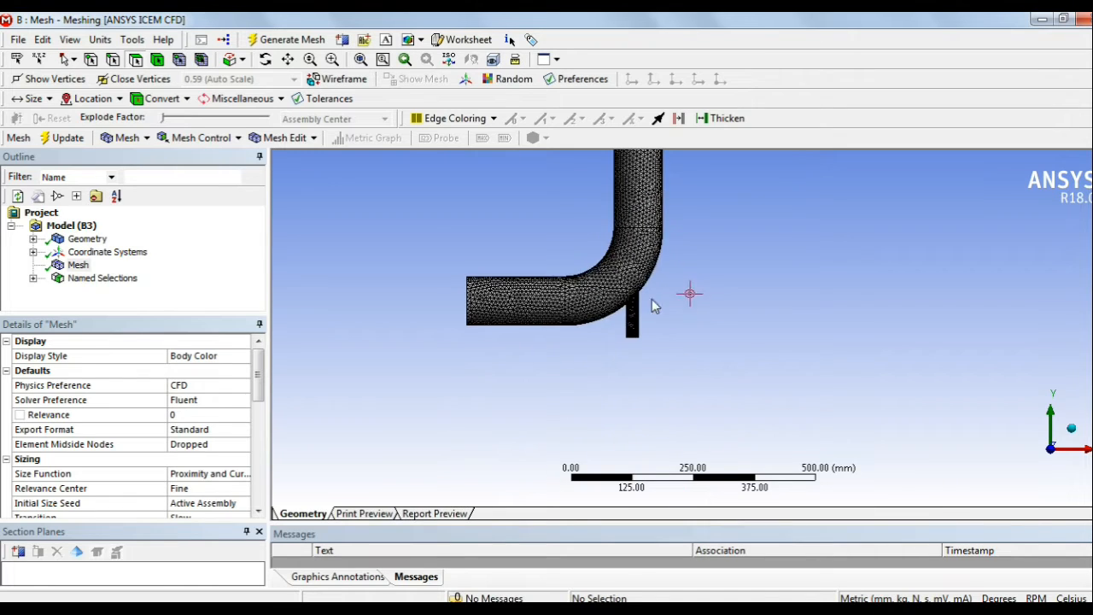
pyautogui.scroll(5, 563, 291)
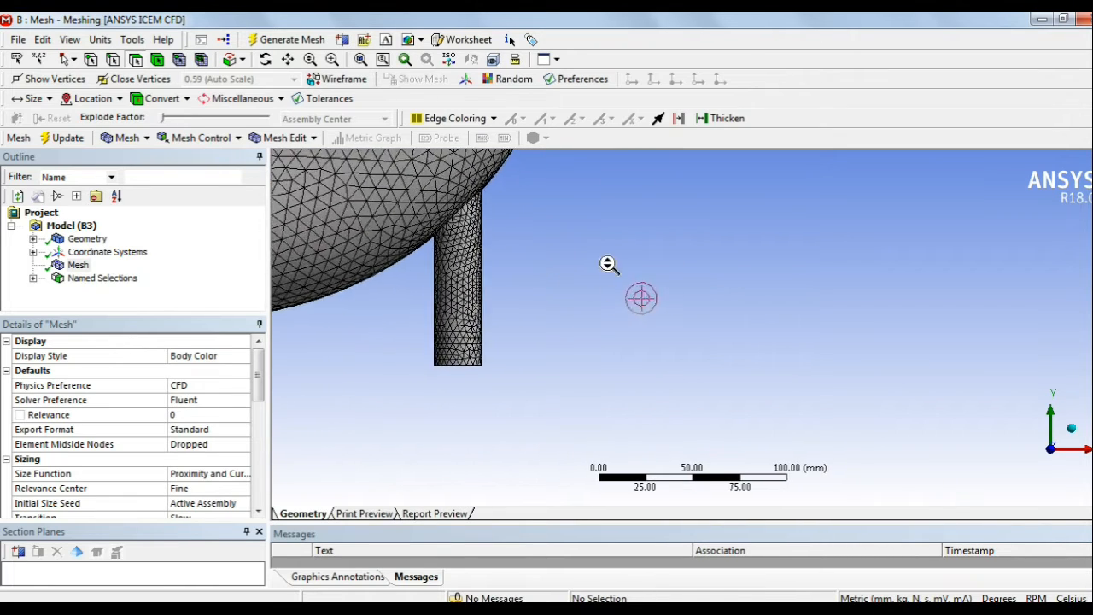
pyautogui.scroll(5, 659, 281)
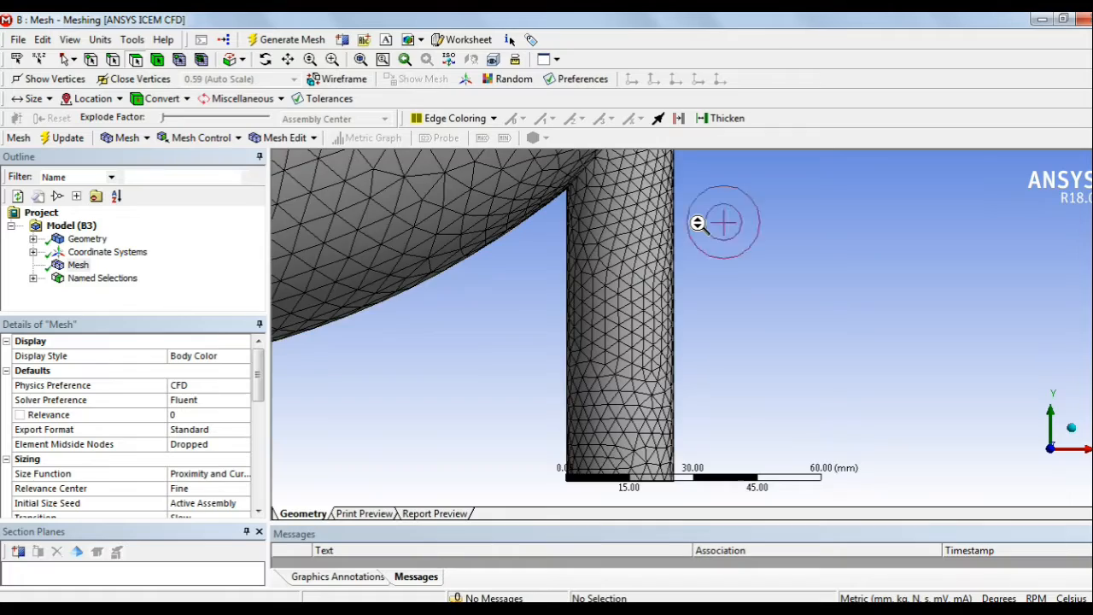
pyautogui.scroll(-6, 675, 281)
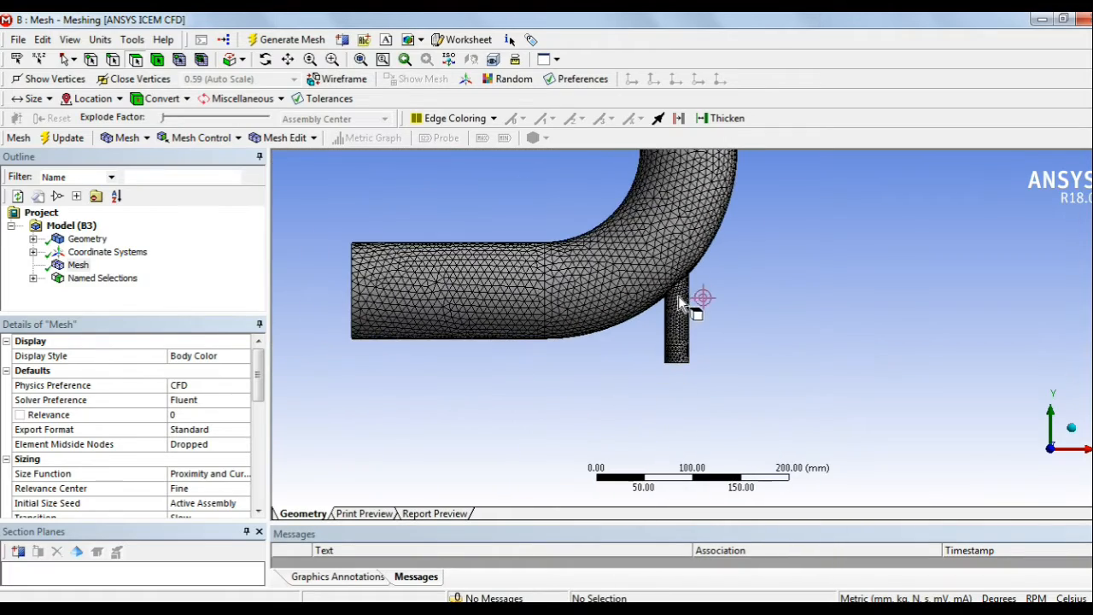
pyautogui.scroll(4, 690, 295)
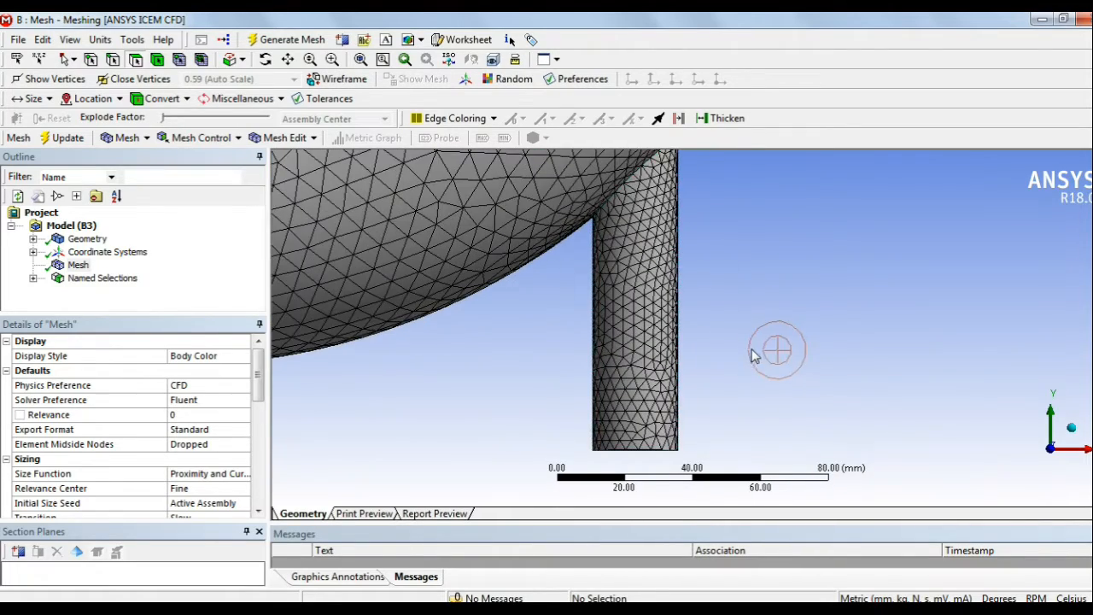
pyautogui.scroll(-4, 751, 349)
pyautogui.scroll(-6, 750, 346)
pyautogui.scroll(-3, 587, 282)
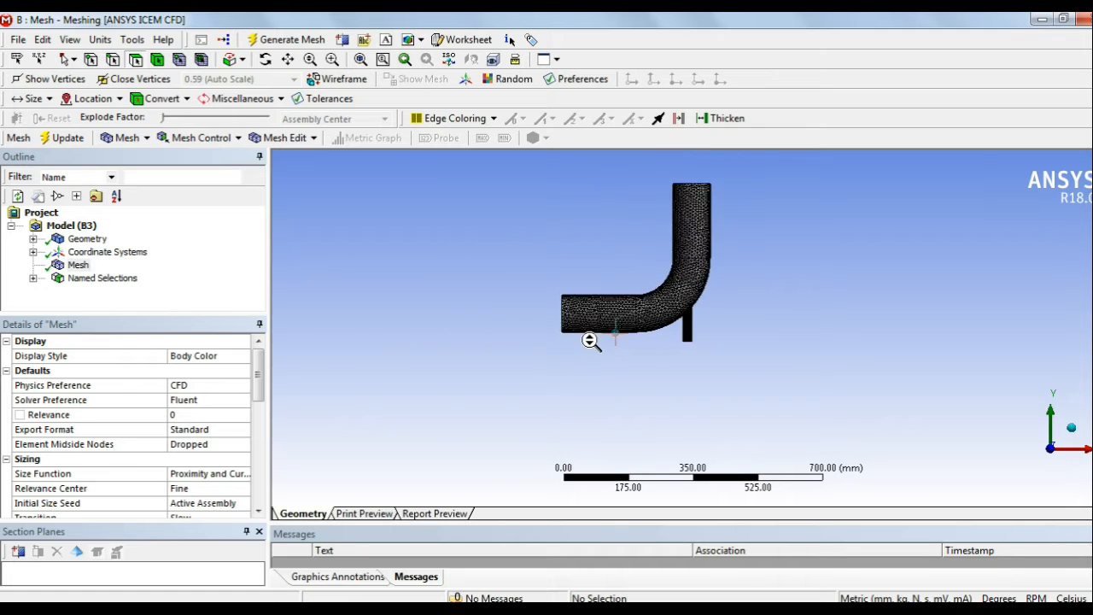
pyautogui.scroll(4, 678, 268)
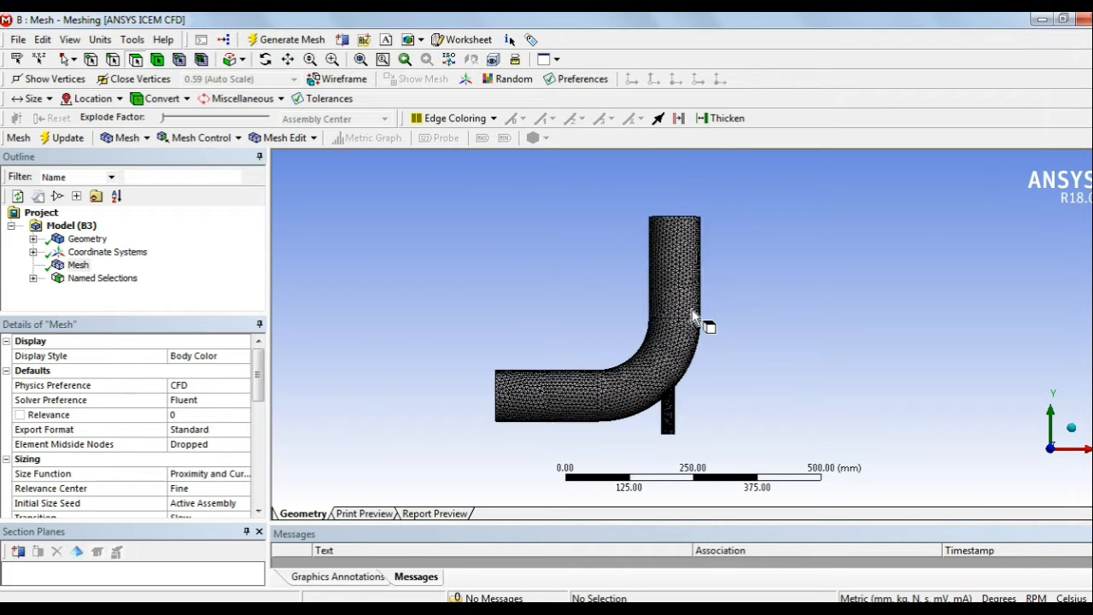
pyautogui.moveTo(741, 345)
pyautogui.keyDown('shift'); pyautogui.mouseDown(button='middle')
pyautogui.moveTo(727, 308)
pyautogui.moveTo(726, 358)
pyautogui.moveTo(735, 350)
pyautogui.mouseUp(button='middle'); pyautogui.keyUp('shift')
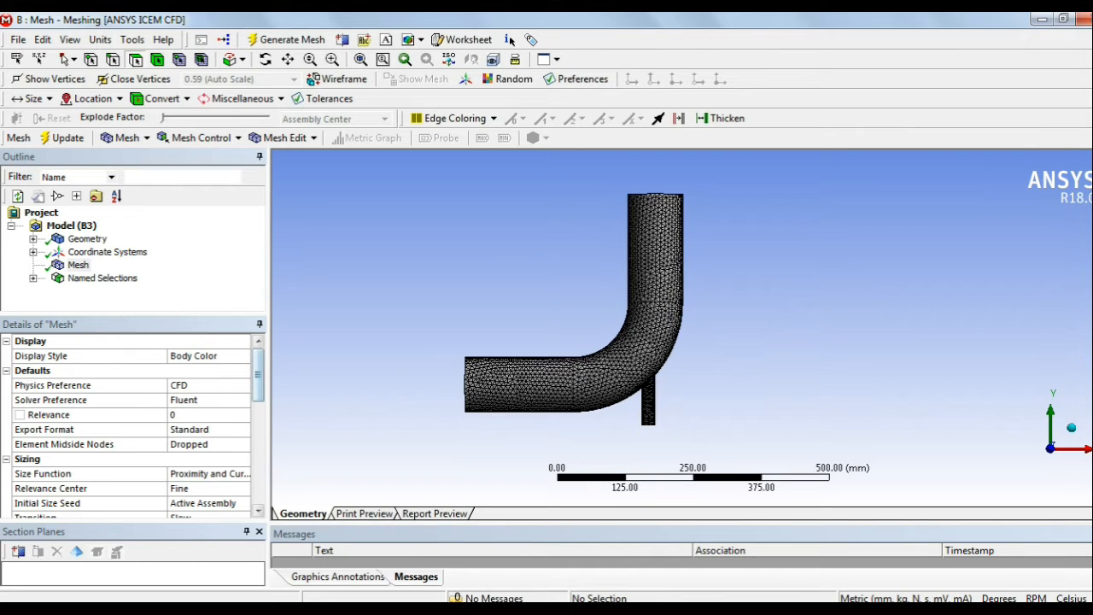
pyautogui.click(7, 459)
# Step: Show the Aspect Ratio mesh metric and enlarge the Mesh Metrics chart
pyautogui.scroll(-2, 41, 485)
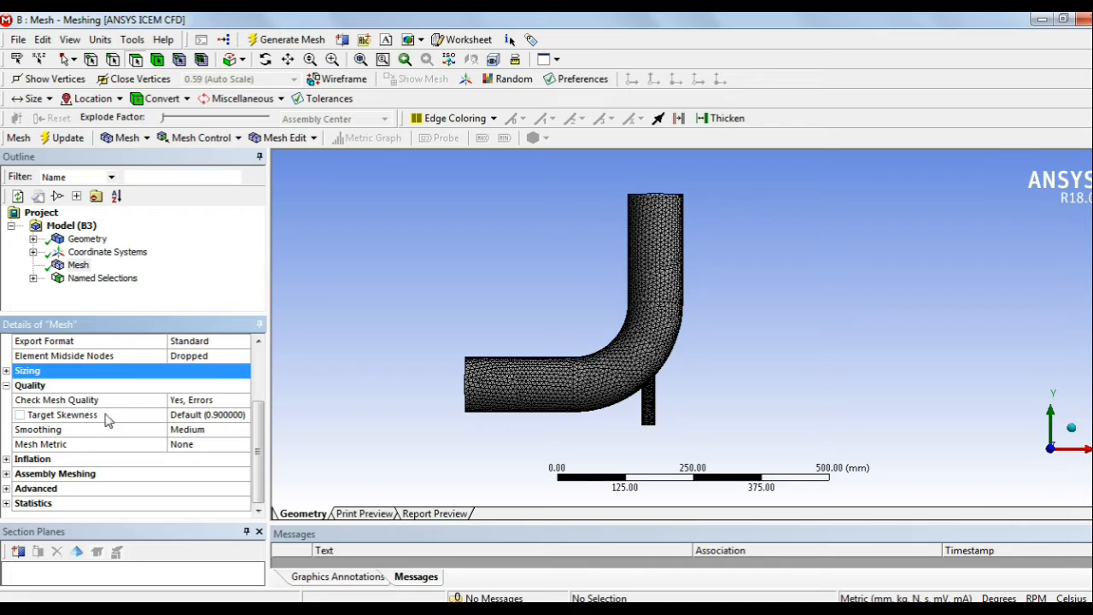
pyautogui.click(213, 447)
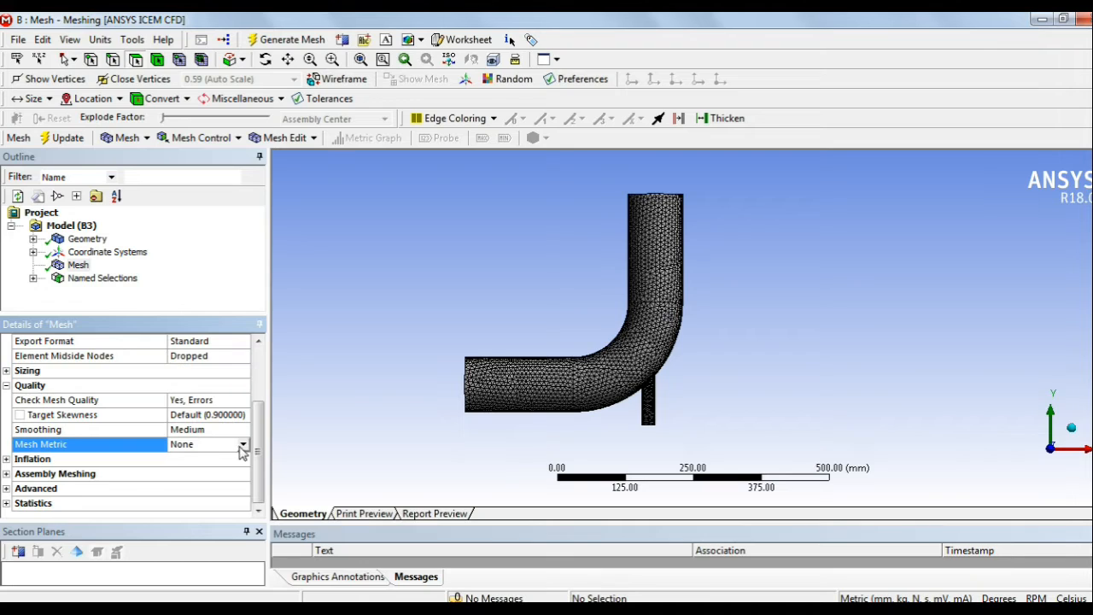
pyautogui.click(243, 445)
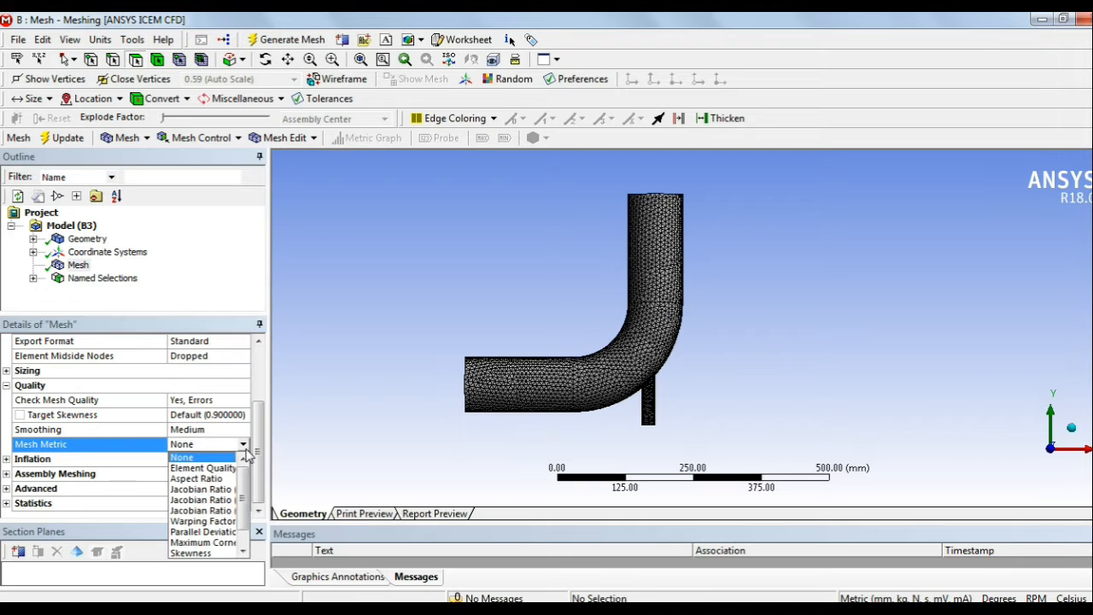
pyautogui.click(215, 489)
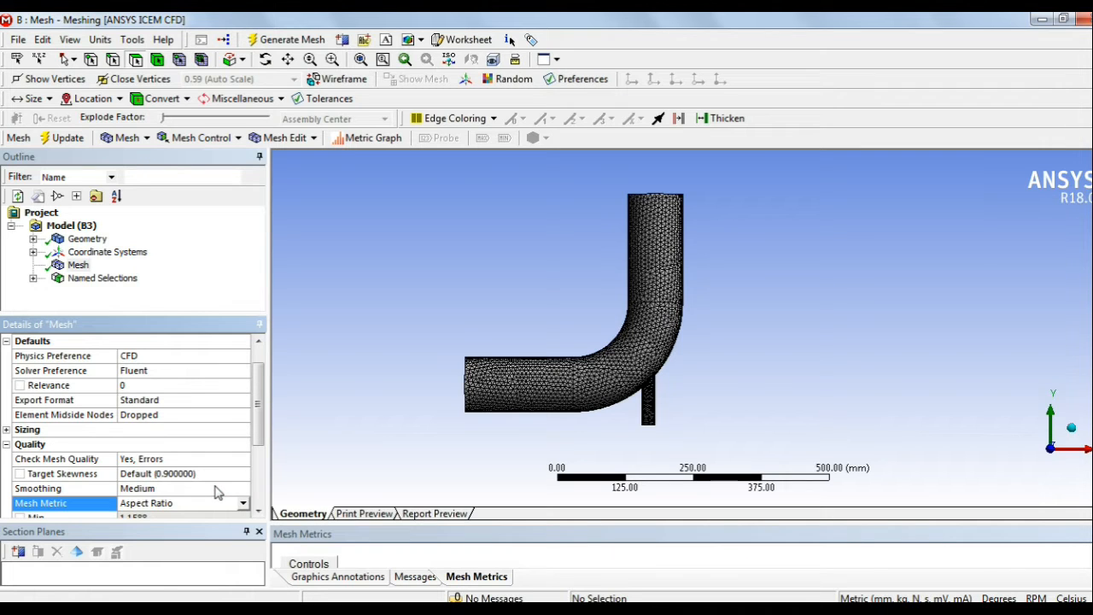
pyautogui.moveTo(511, 523); pyautogui.dragTo(525, 452)
# Step: Switch the mesh metric to Orthogonal Quality and enlarge the chart further
pyautogui.scroll(-2, 196, 448)
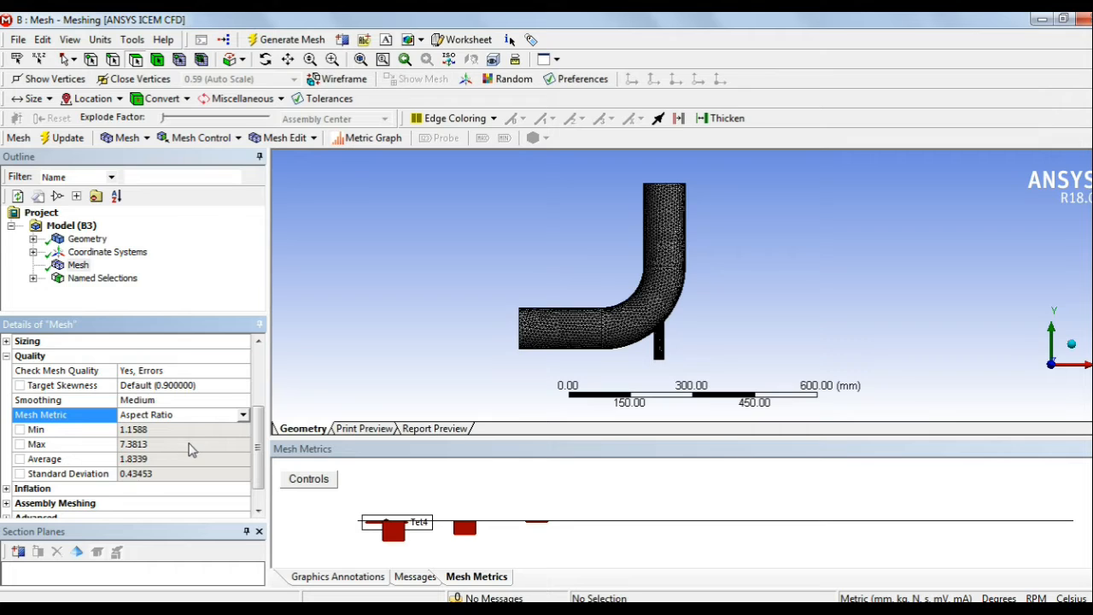
pyautogui.click(243, 415)
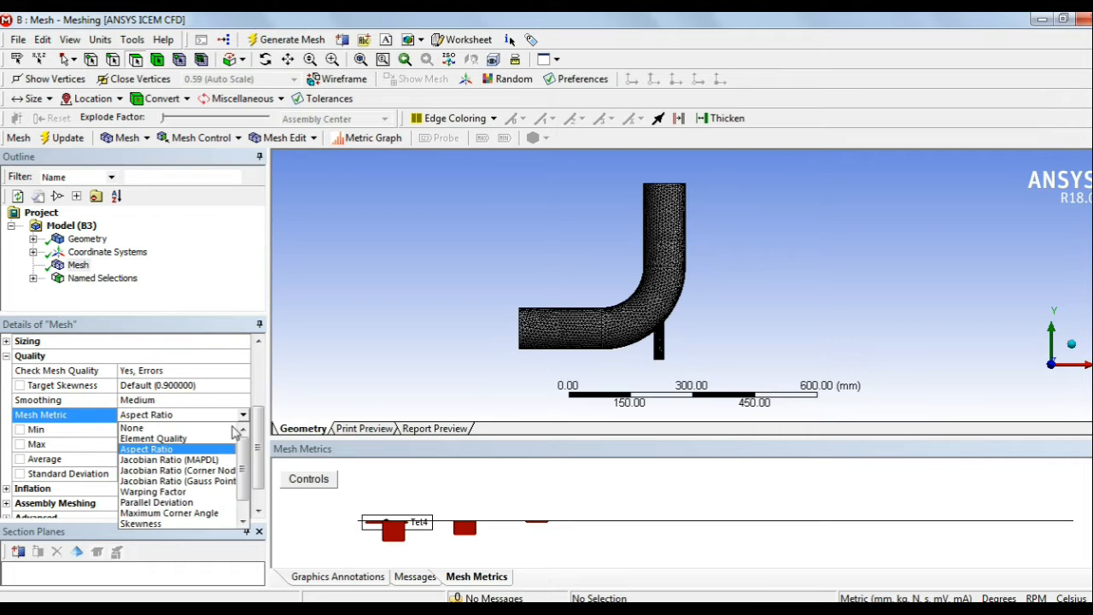
pyautogui.scroll(-1, 192, 525)
pyautogui.click(182, 514)
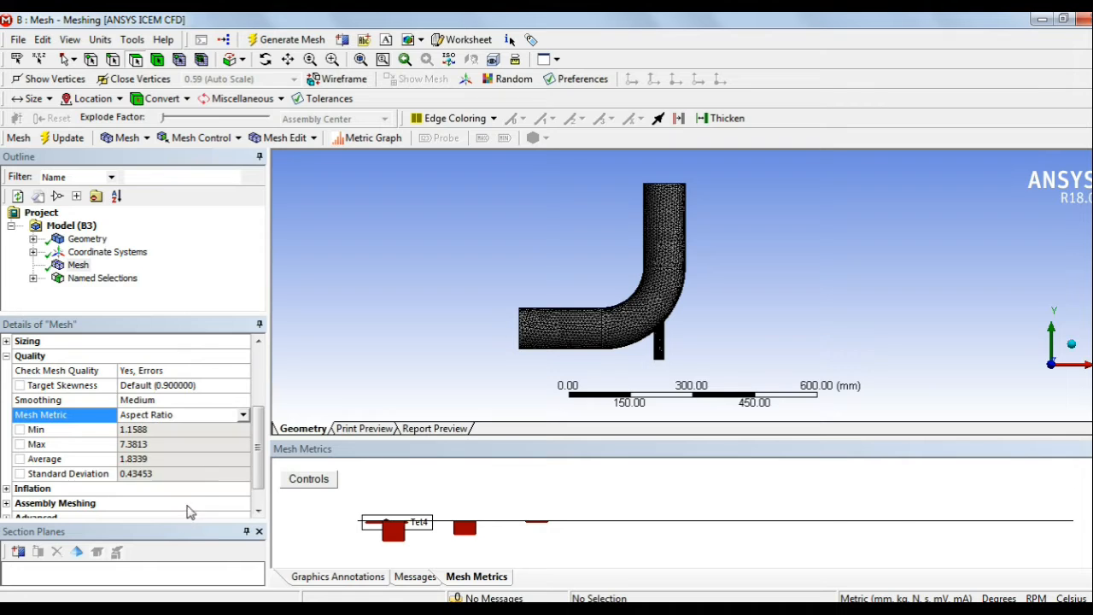
pyautogui.moveTo(450, 437); pyautogui.dragTo(467, 359)
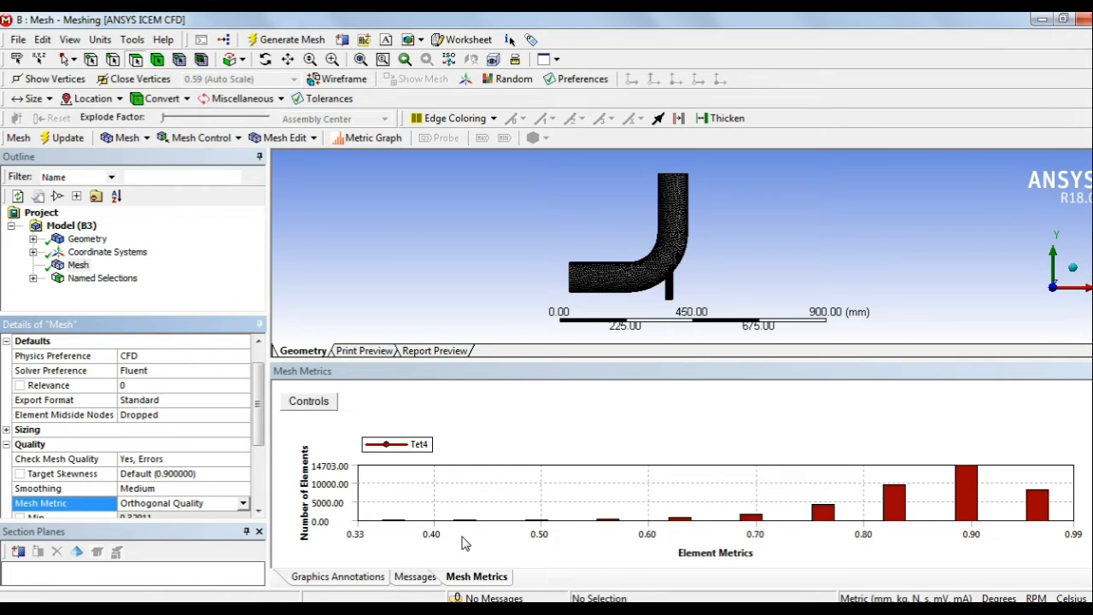
pyautogui.moveTo(258, 410); pyautogui.dragTo(260, 464)
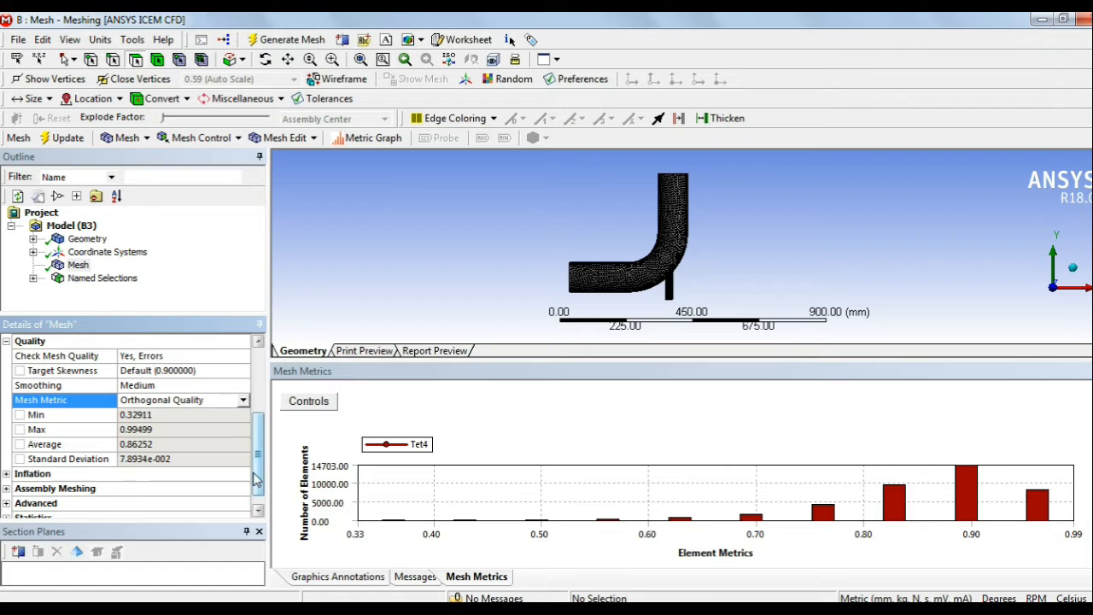
# Step: Switch the mesh metric to Skewness, showing max 0.77322 and average 0.21977
pyautogui.click(239, 401)
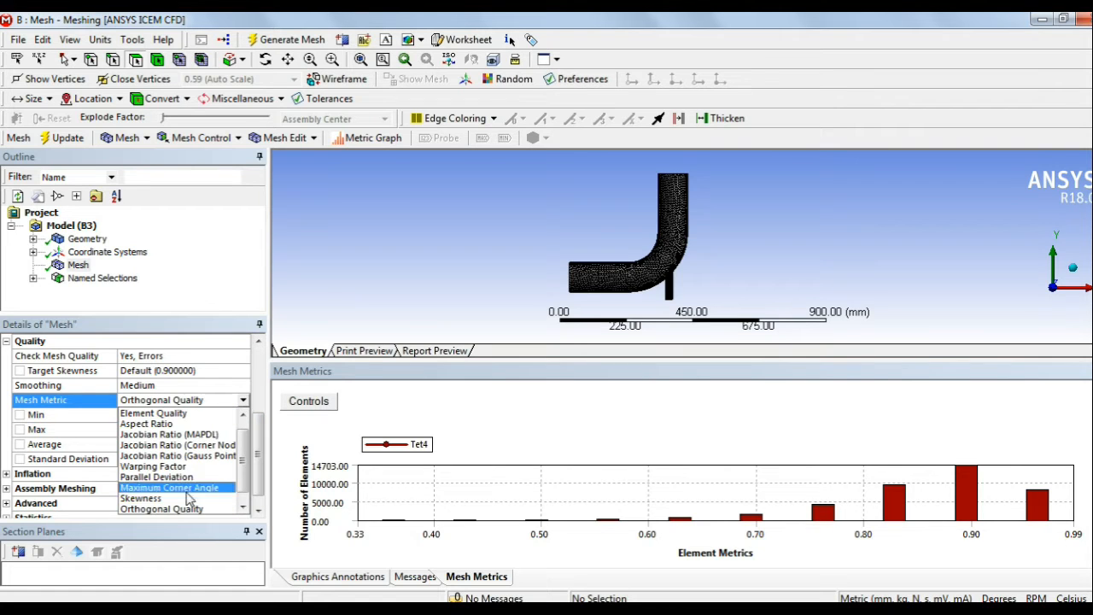
pyautogui.click(145, 498)
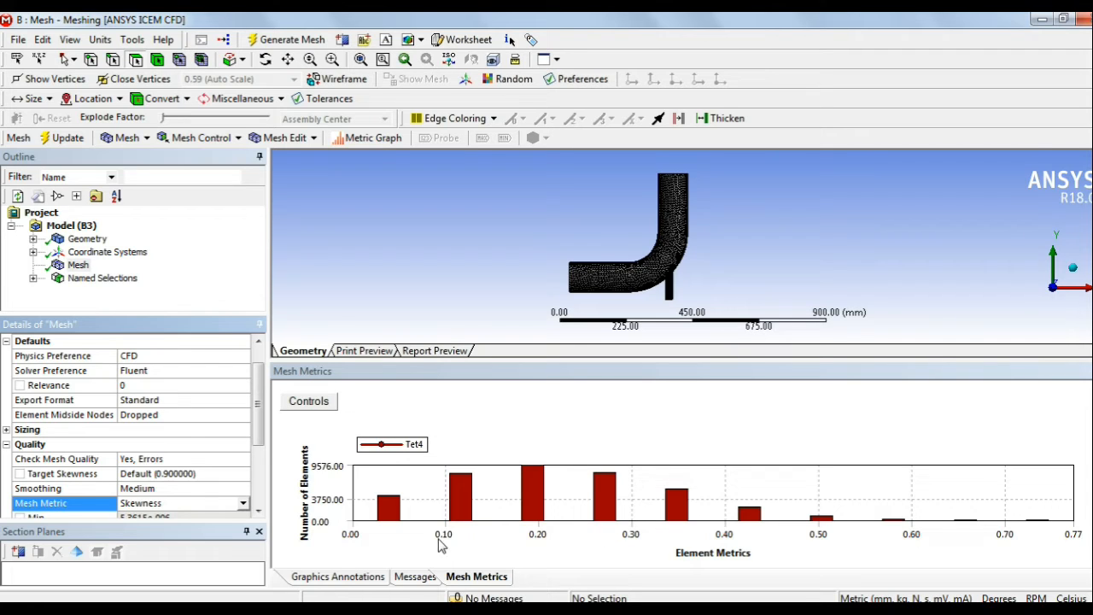
pyautogui.scroll(-2, 242, 447)
pyautogui.scroll(-2, 243, 448)
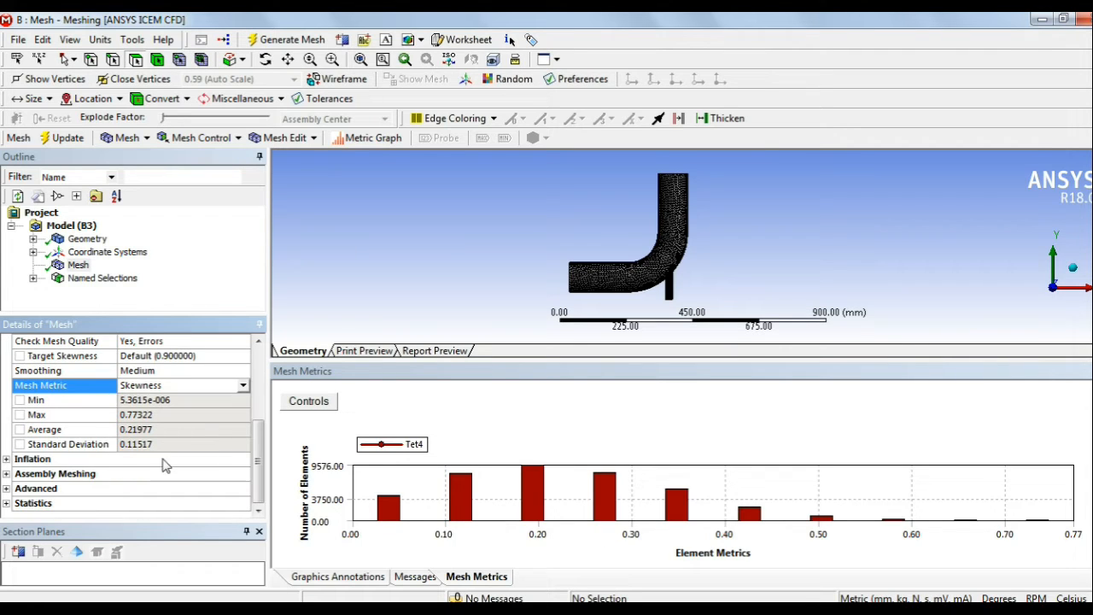
pyautogui.click(20, 40)
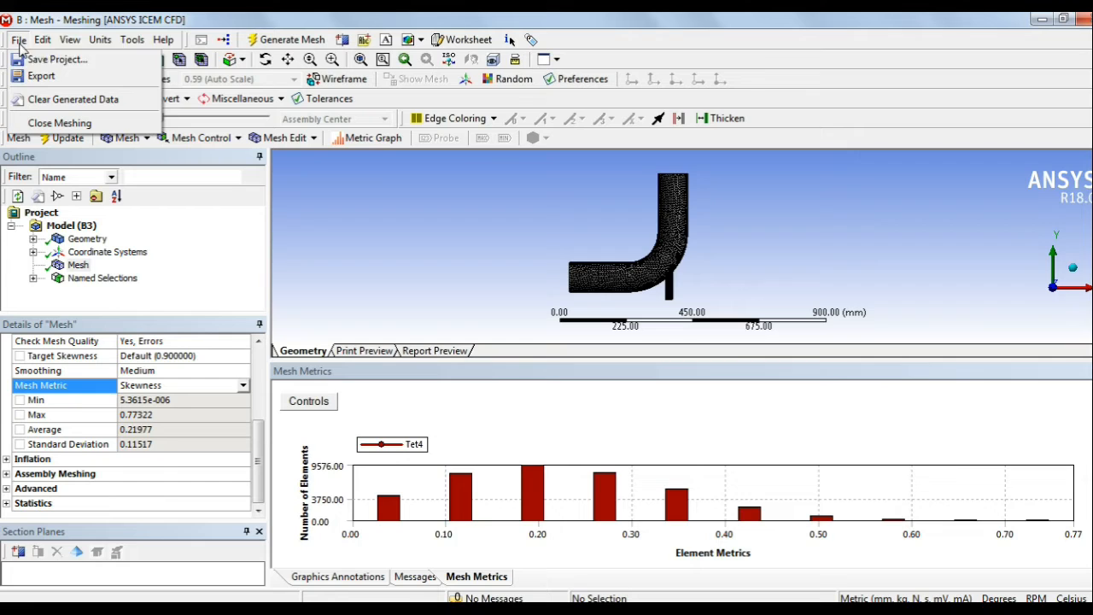
# Step: Close the Meshing window via the File menu
pyautogui.press('Escape')
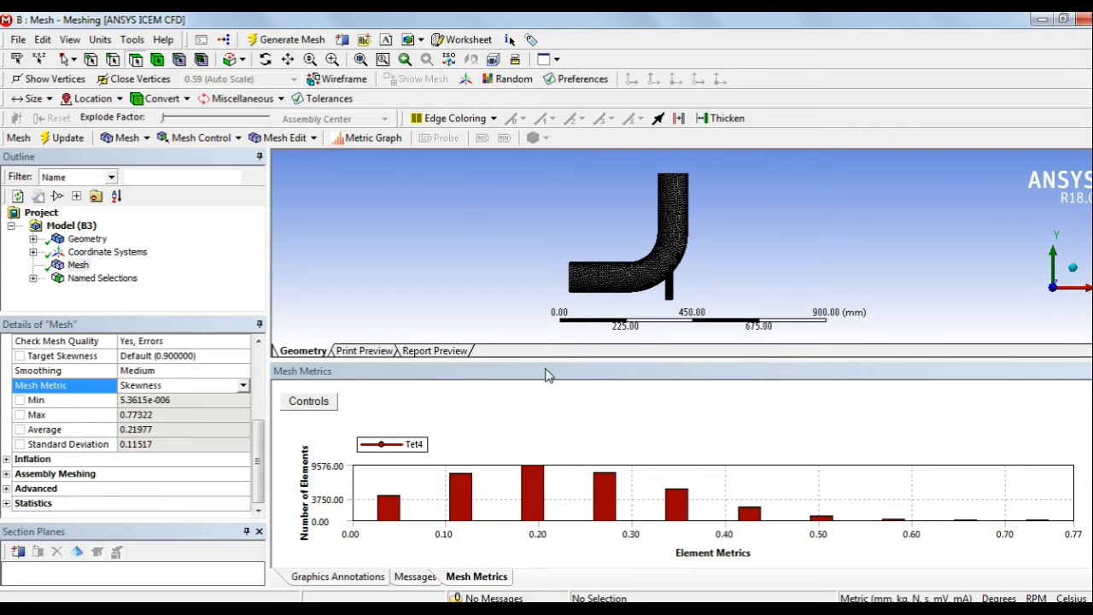
pyautogui.click(17, 40)
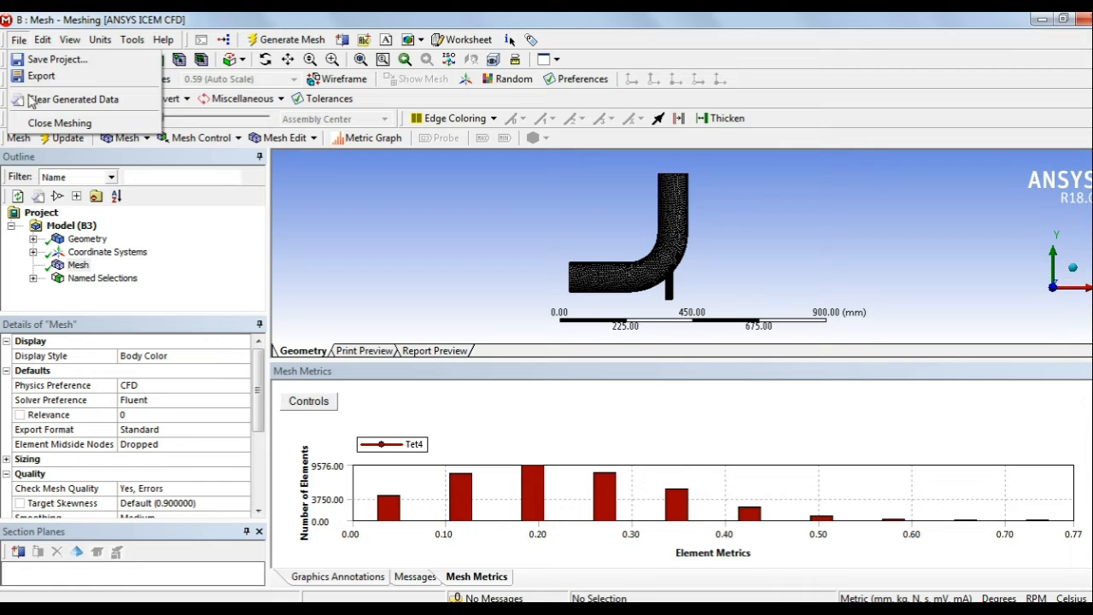
pyautogui.click(38, 120)
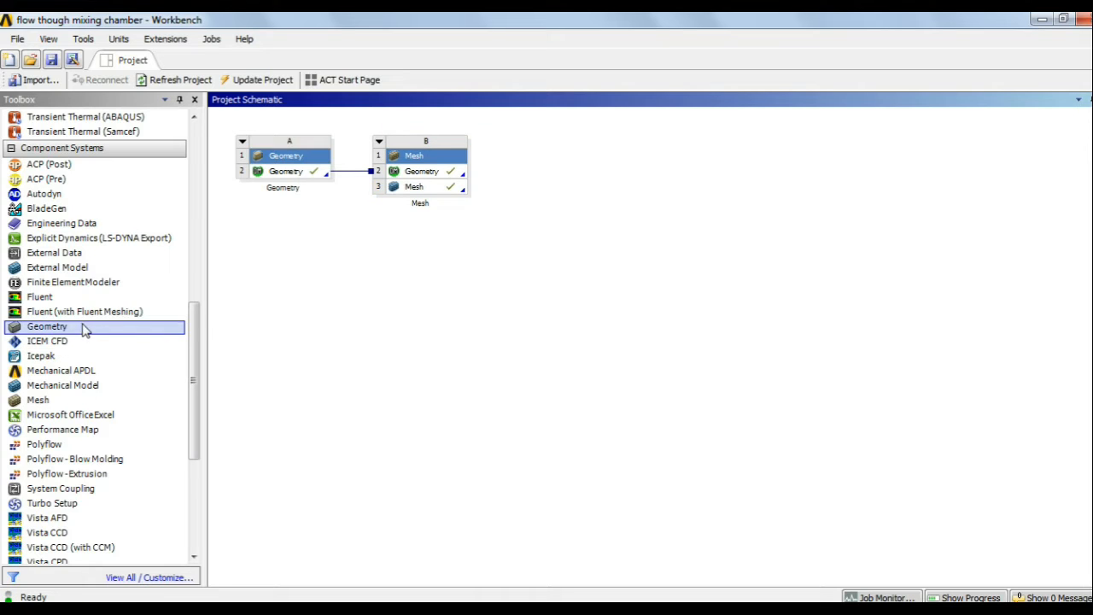
# Step: Connect a new Fluent system to Mesh cell B3 and update the mesh
pyautogui.moveTo(43, 298); pyautogui.dragTo(454, 195)
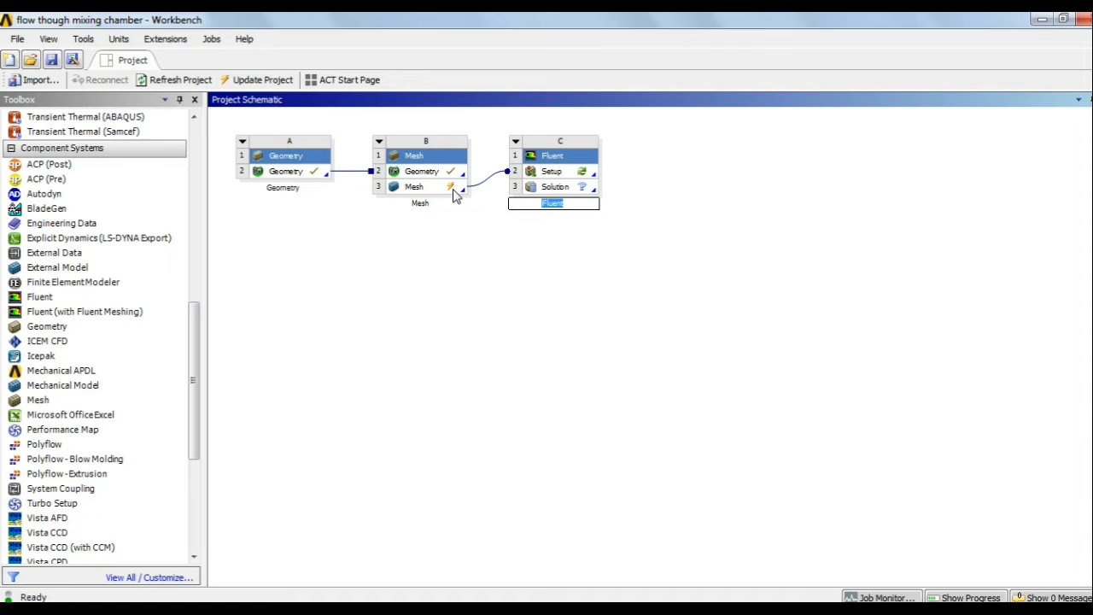
pyautogui.click(466, 249)
pyautogui.click(441, 192)
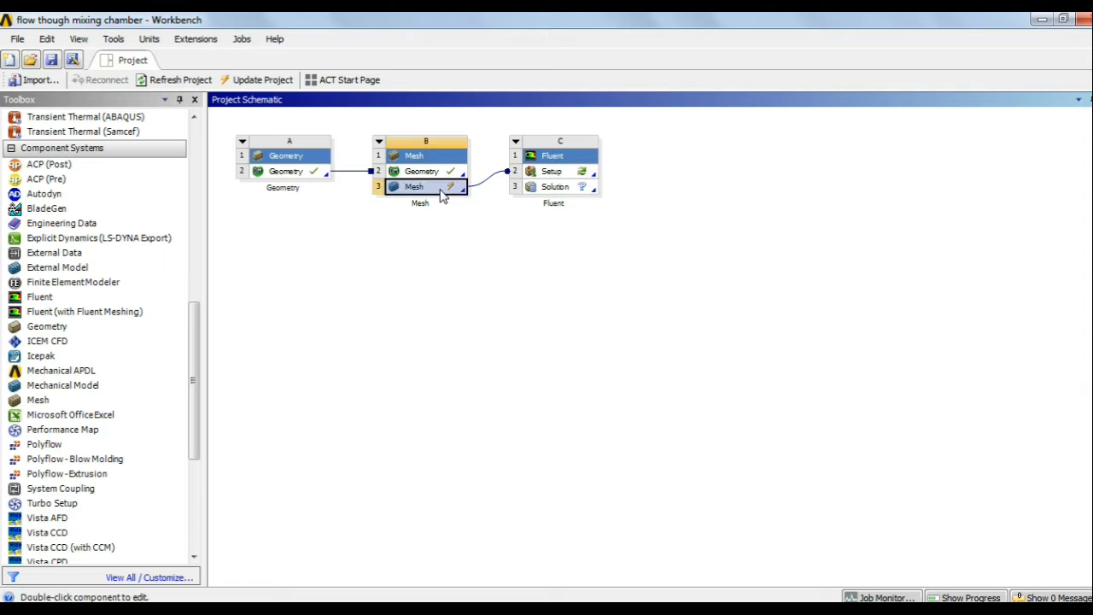
pyautogui.rightClick(442, 196)
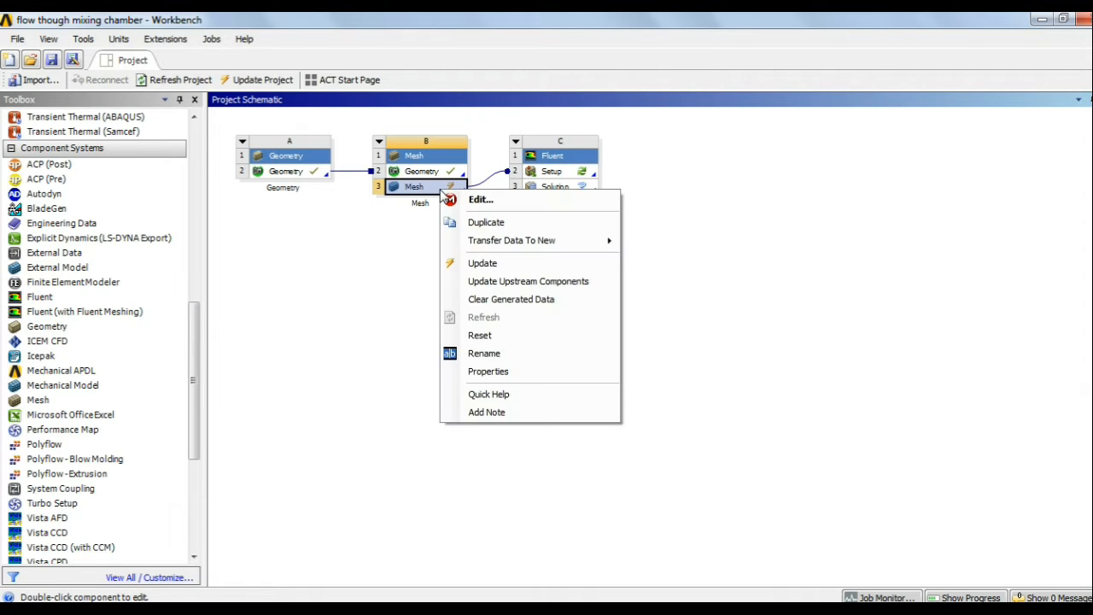
pyautogui.click(482, 264)
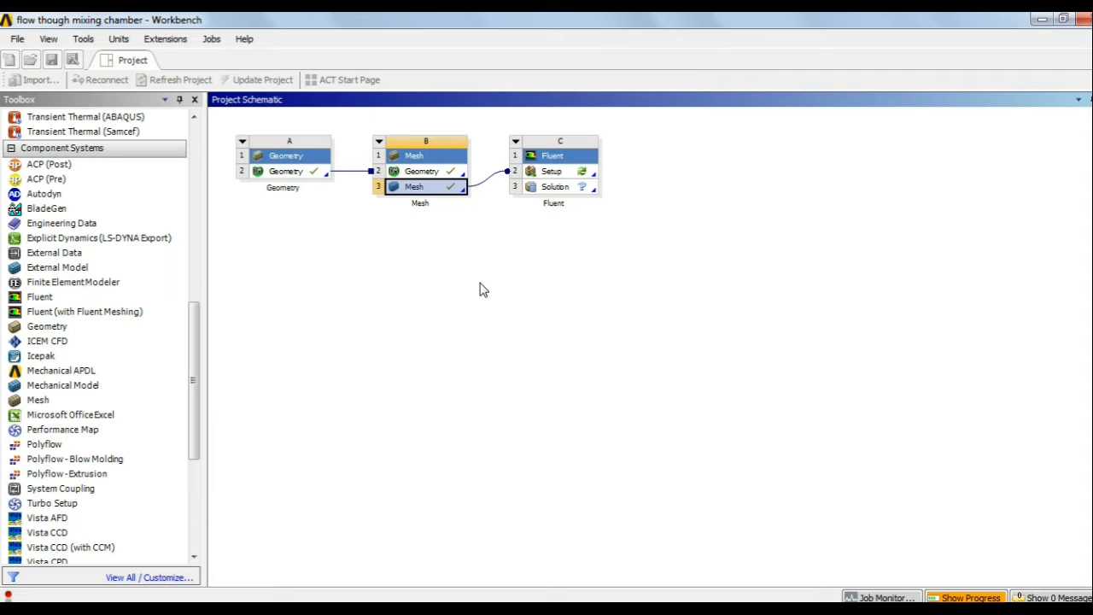
pyautogui.click(577, 173)
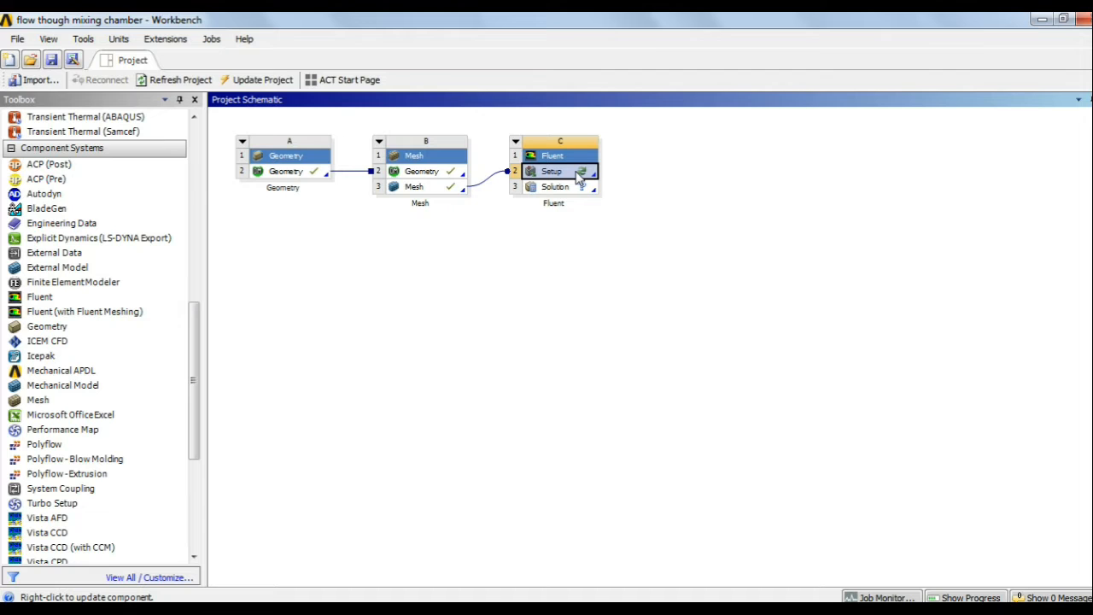
# Step: Edit the Fluent Setup cell and launch Fluent with Double Precision
pyautogui.rightClick(579, 175)
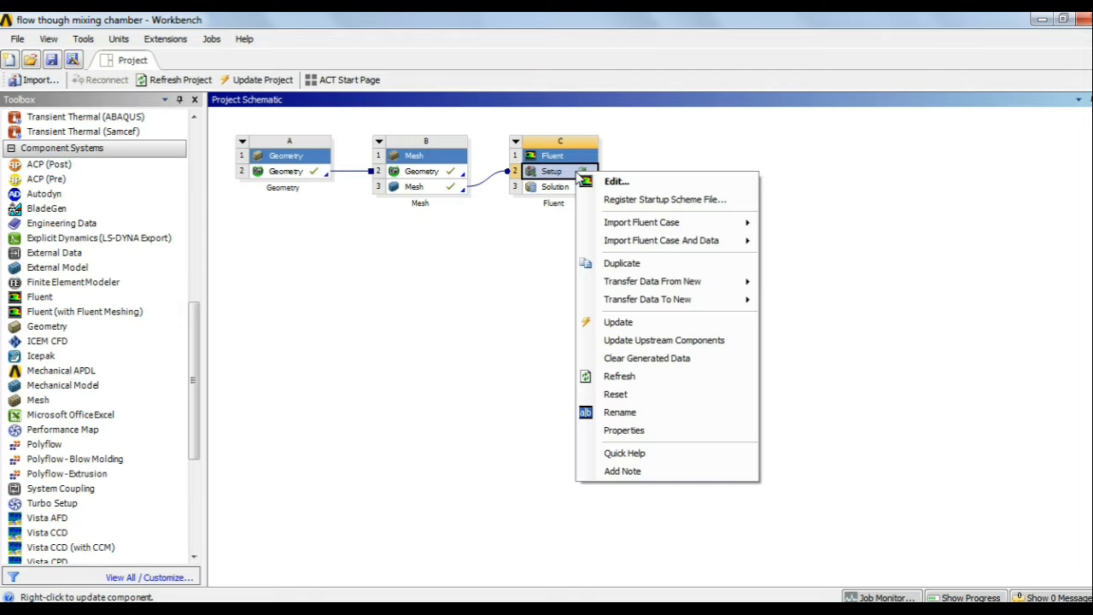
pyautogui.click(634, 183)
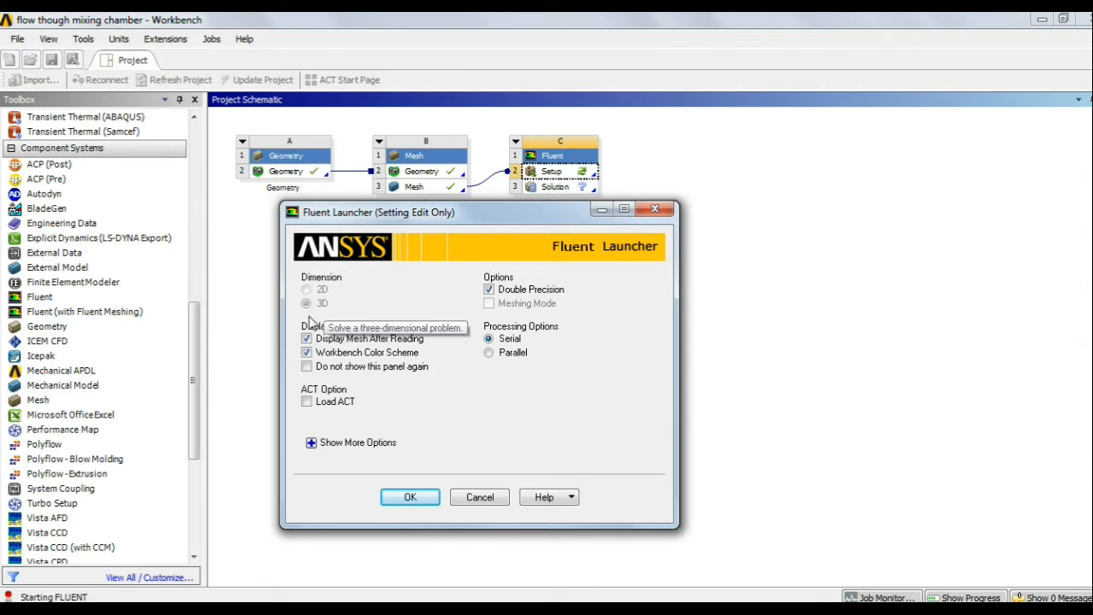
pyautogui.click(419, 501)
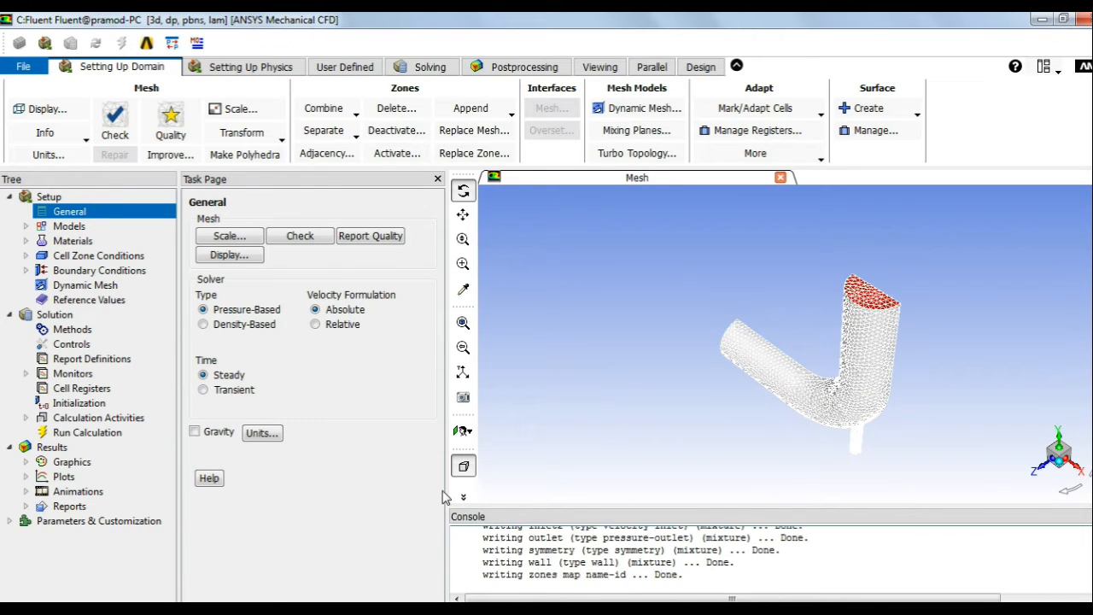
# Step: View the mesh front along Z, open Set Units, then switch to the PowerPoint slide show
pyautogui.moveTo(446, 465); pyautogui.dragTo(403, 465)
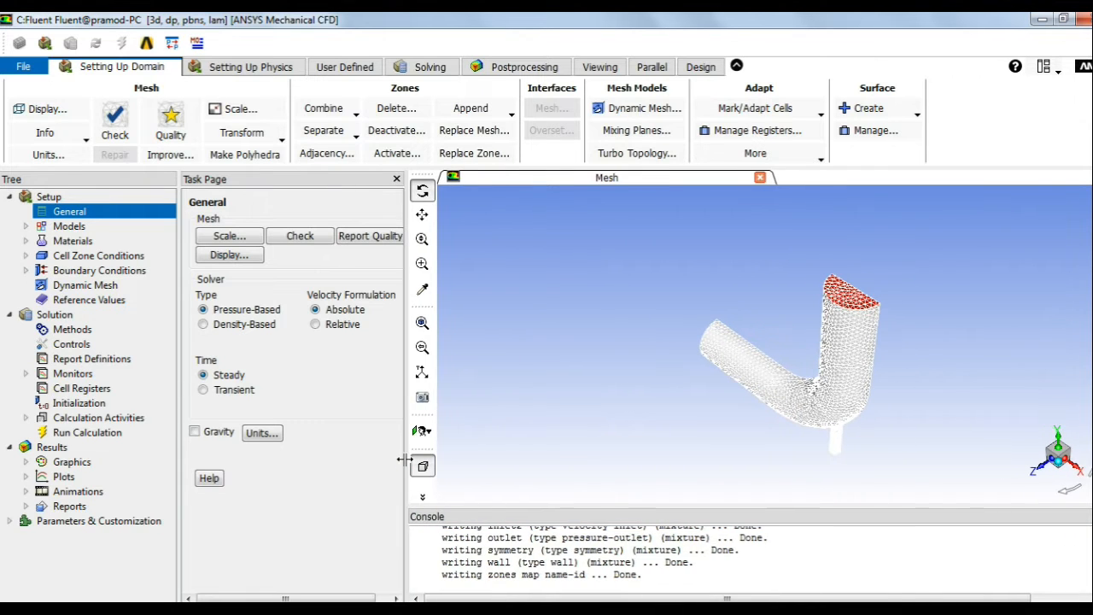
pyautogui.click(1039, 470)
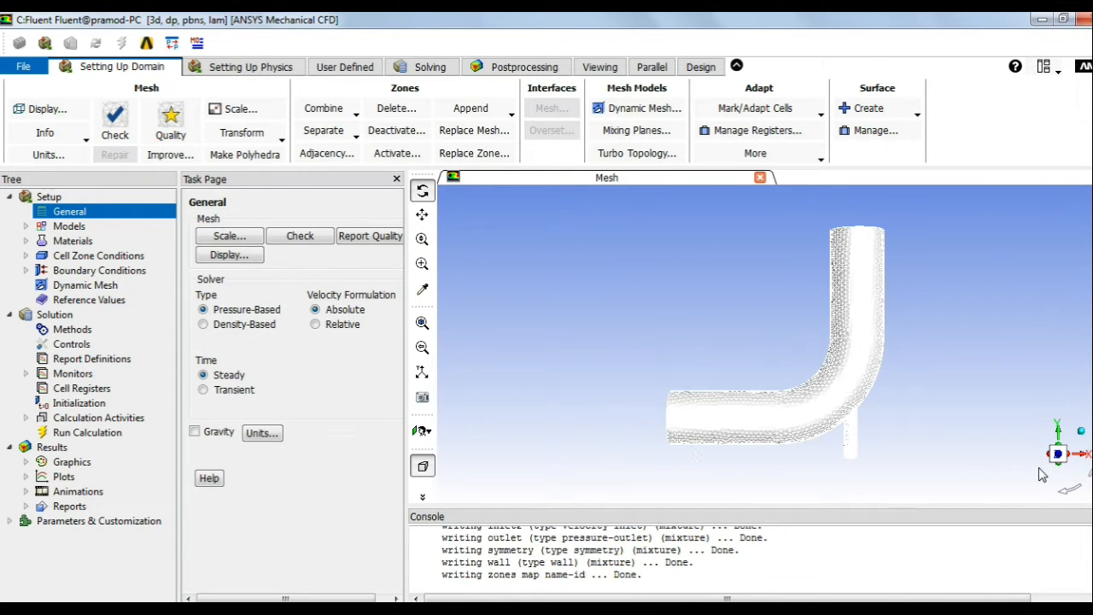
pyautogui.click(262, 434)
pyautogui.moveTo(322, 336); pyautogui.dragTo(320, 253)
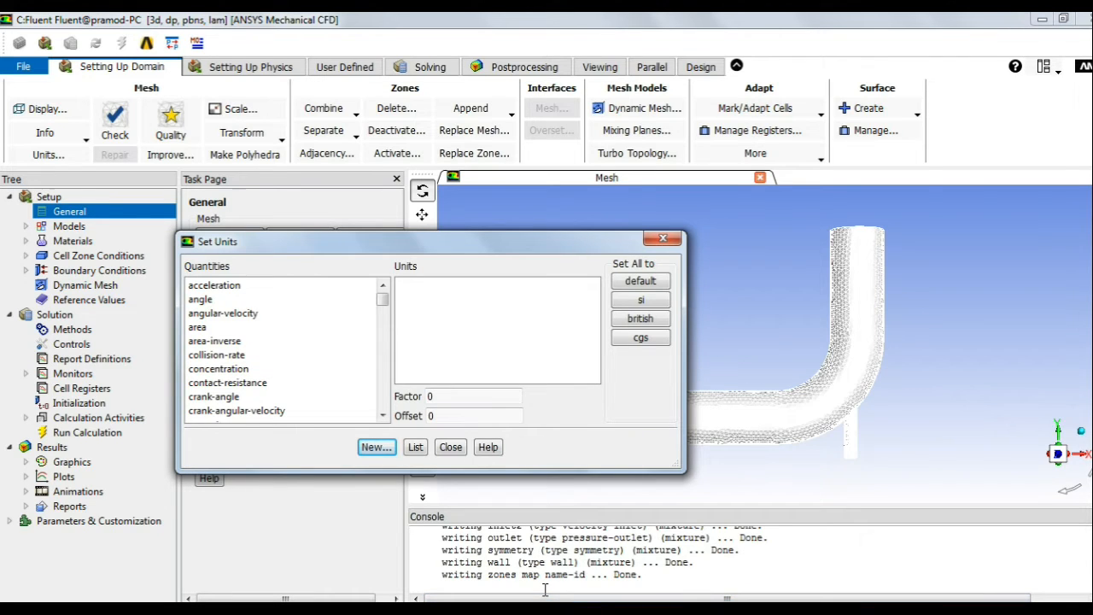
pyautogui.hotkey('alt', 'Tab')
pyautogui.hotkey('alt', 'Tab')
pyautogui.hotkey('alt', 'Tab')
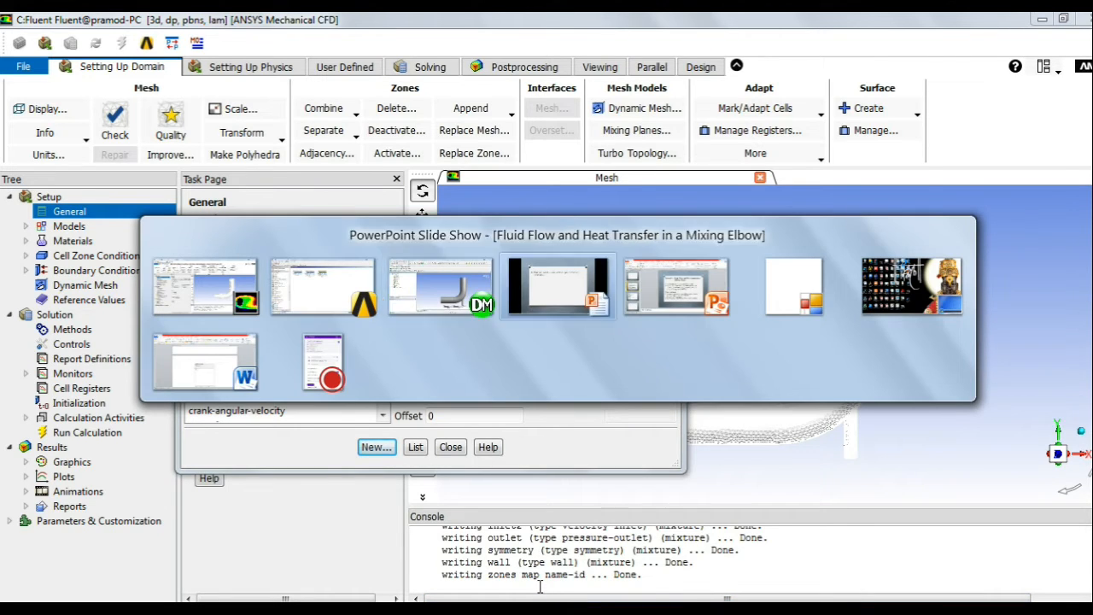
pyautogui.hotkey('alt', 'Tab')
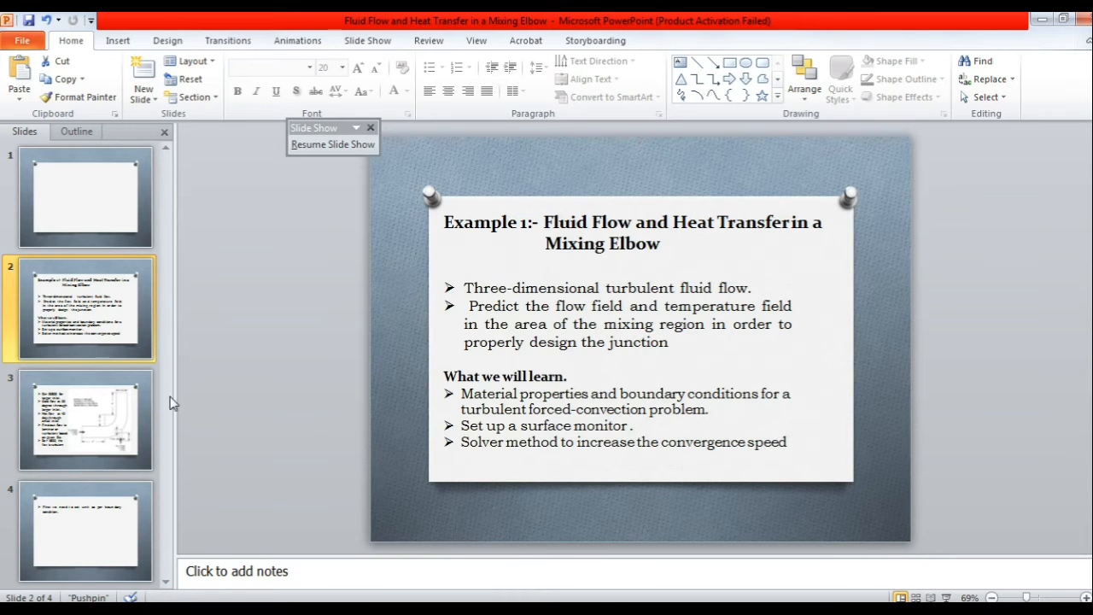
# Step: Present slide 3's elbow diagram and inlet conditions full screen, then return to Fluent
pyautogui.click(105, 413)
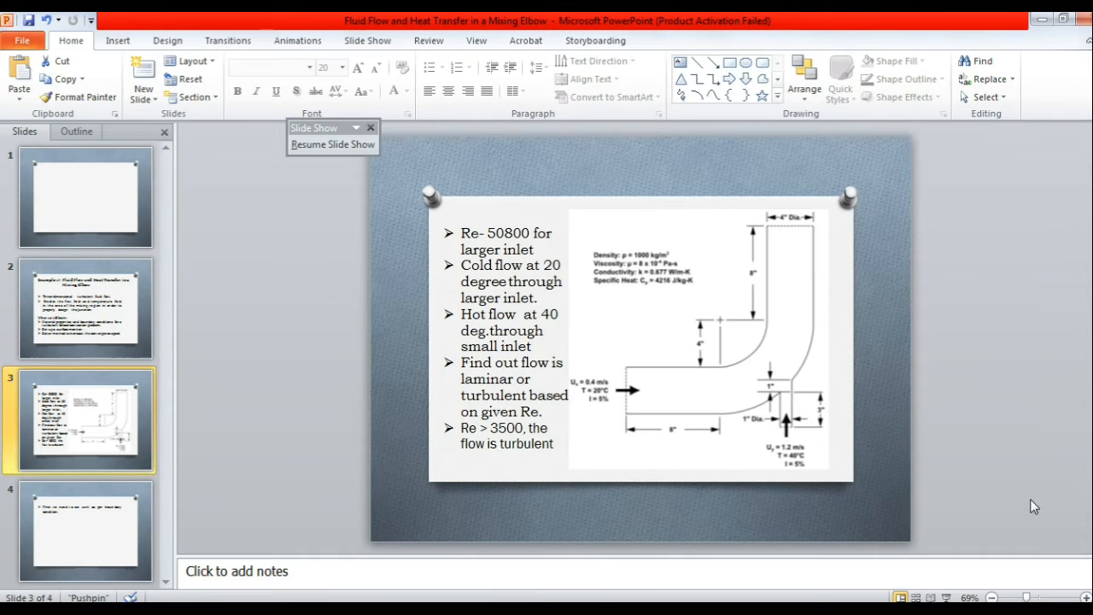
pyautogui.click(946, 597)
pyautogui.press('Left')
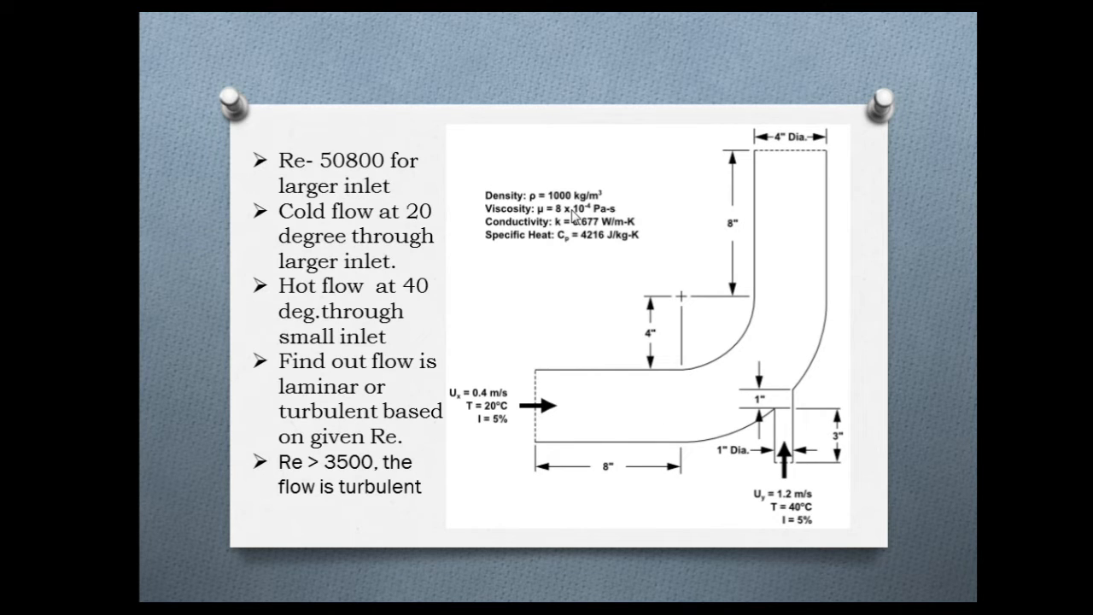
pyautogui.hotkey('alt', 'Tab')
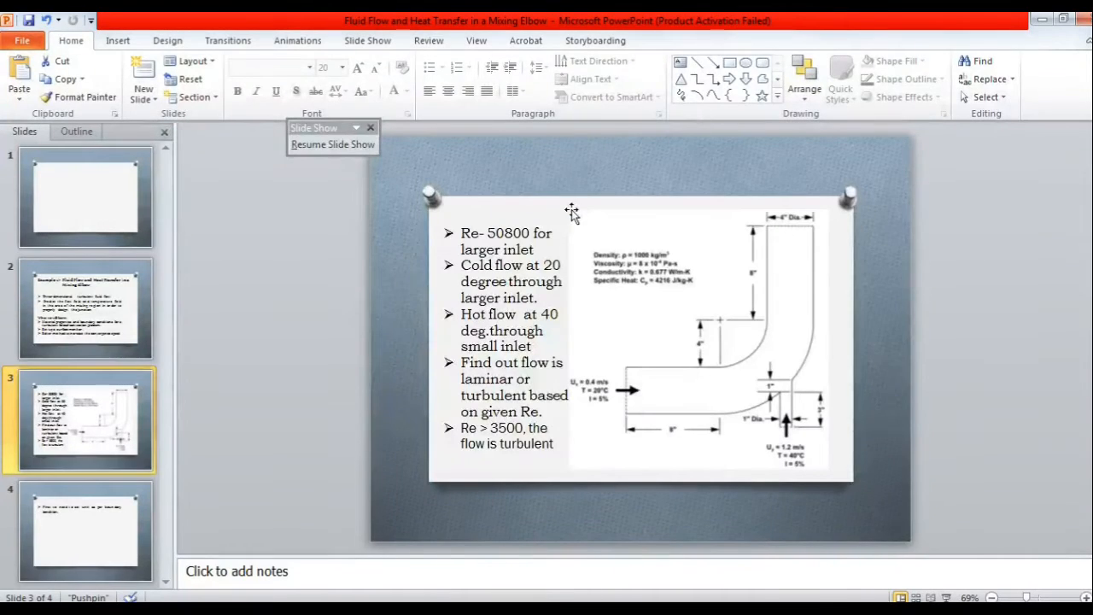
pyautogui.hotkey('alt', 'Tab')
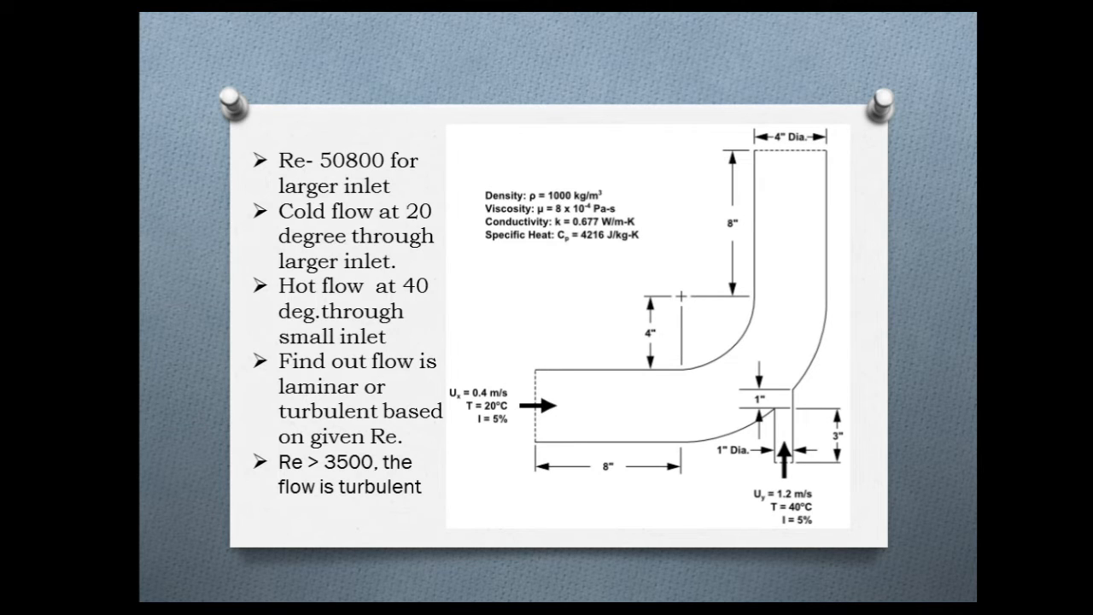
pyautogui.hotkey('alt', 'Tab')
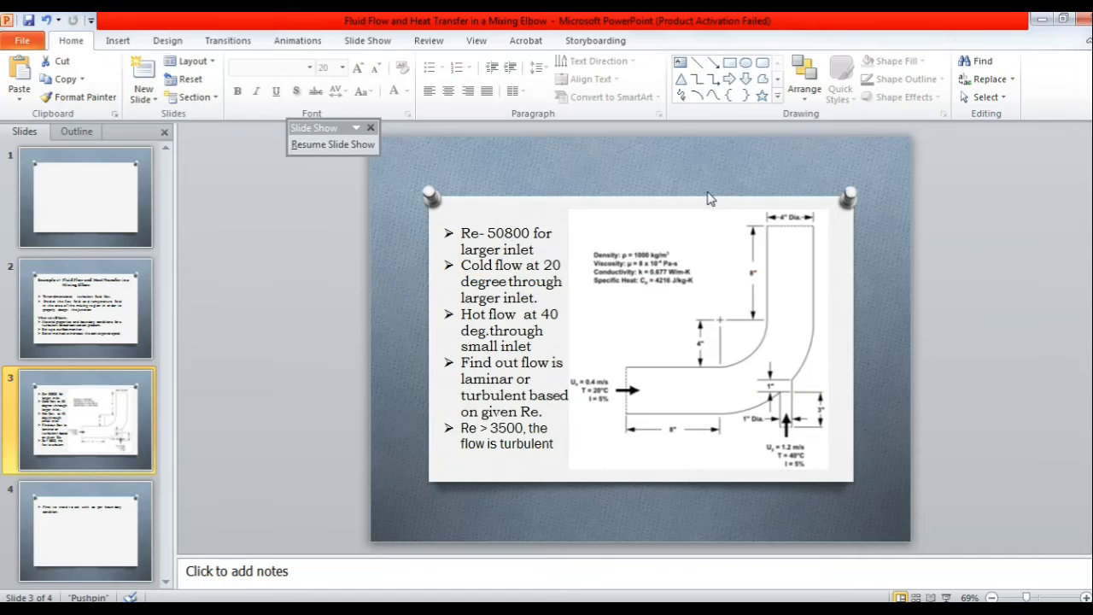
pyautogui.hotkey('alt', 'Tab')
pyautogui.press('Tab')
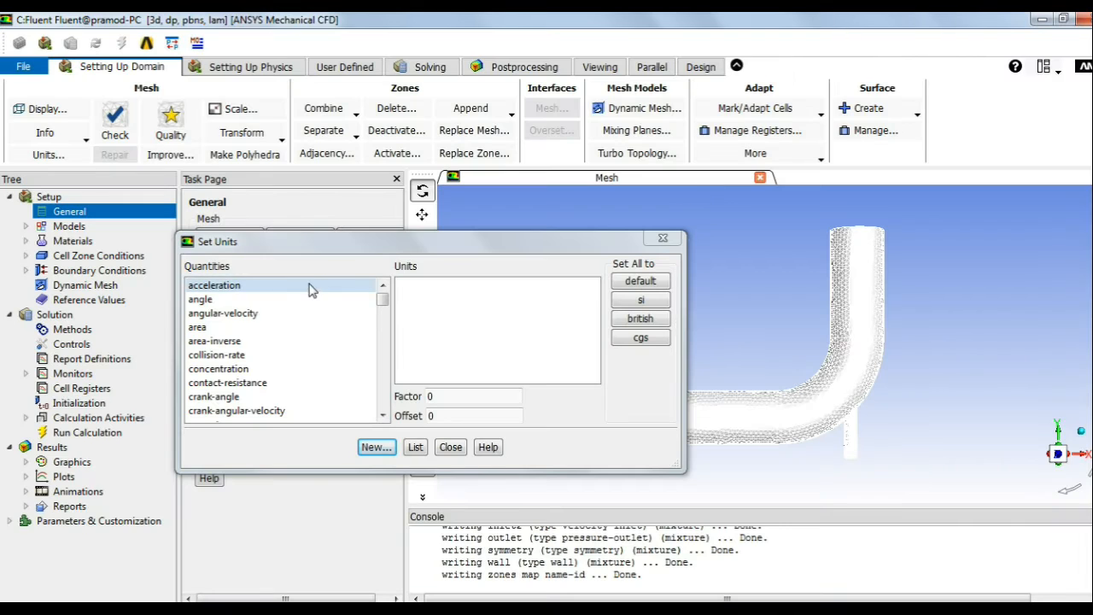
# Step: Set temperature units to c (Celsius) in Set Units and close the dialog
pyautogui.scroll(-10, 329, 359)
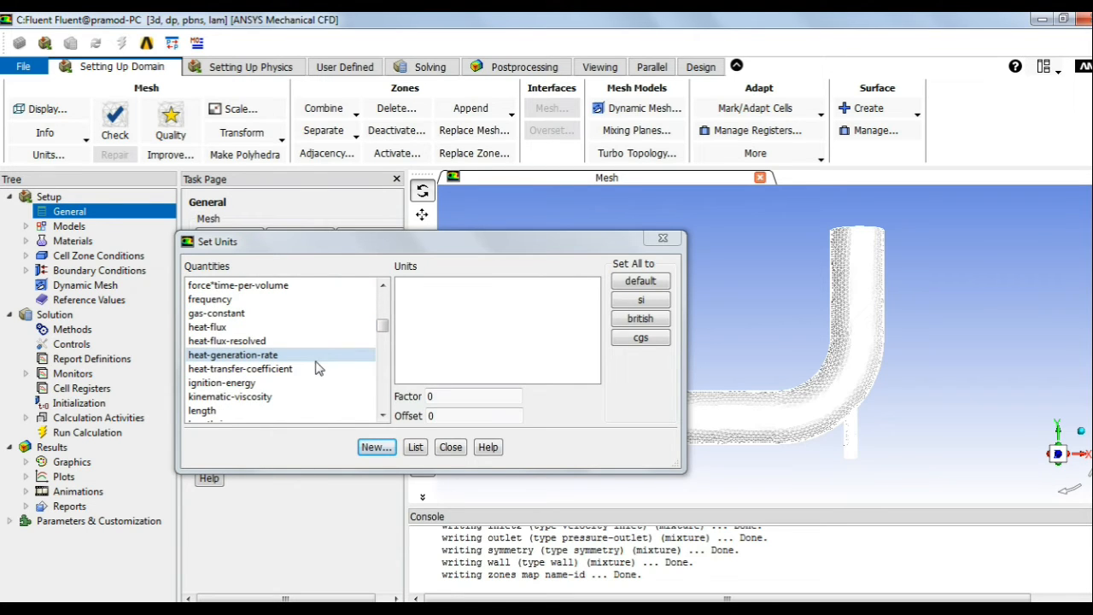
pyautogui.scroll(-8, 299, 380)
pyautogui.scroll(-10, 275, 388)
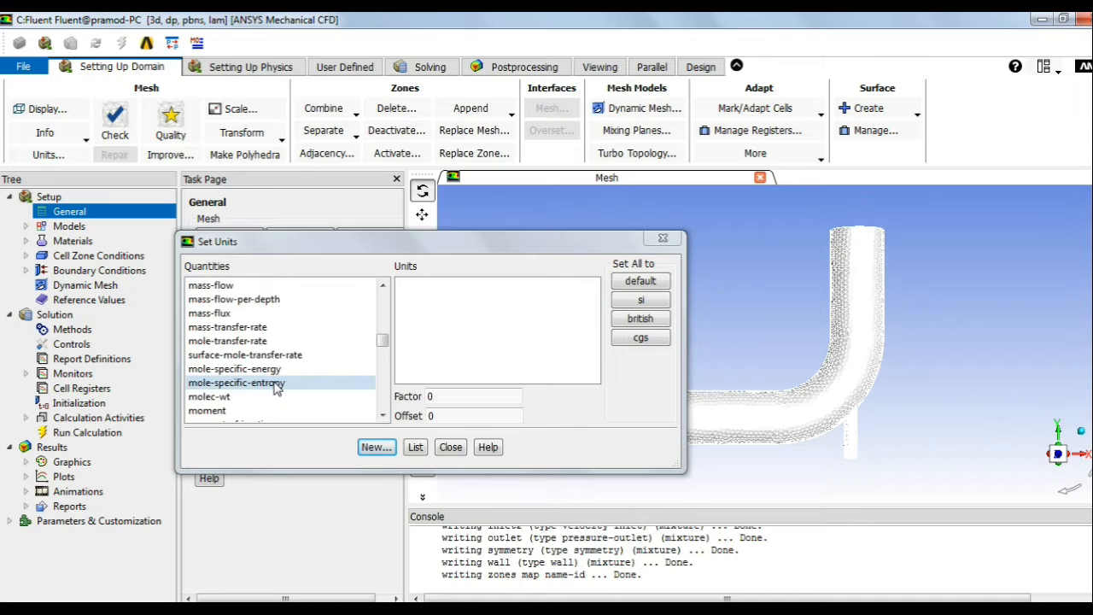
pyautogui.scroll(3, 275, 388)
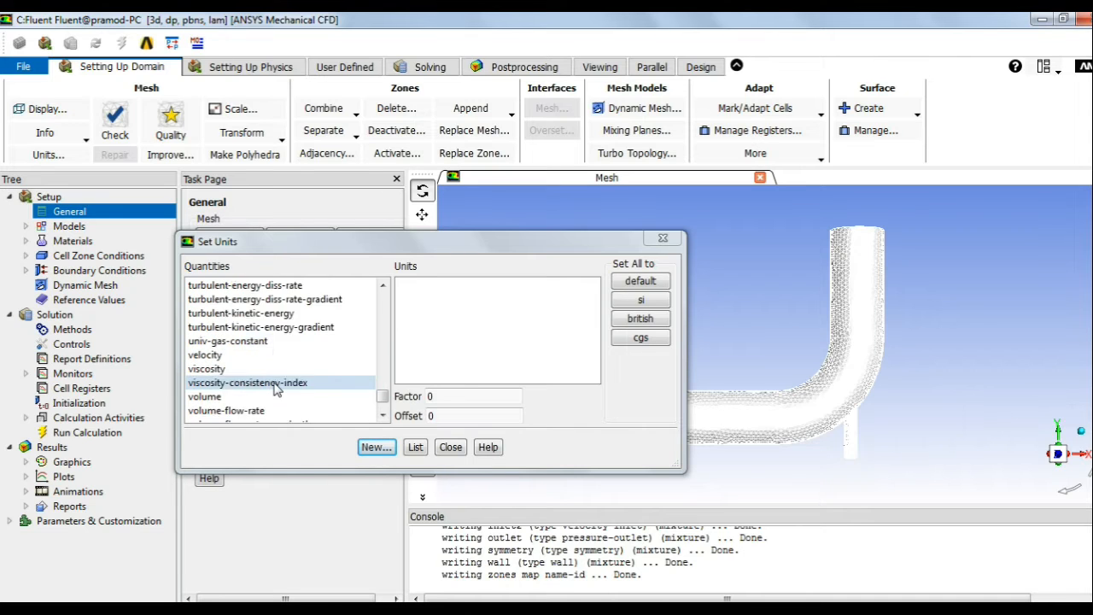
pyautogui.scroll(2, 275, 388)
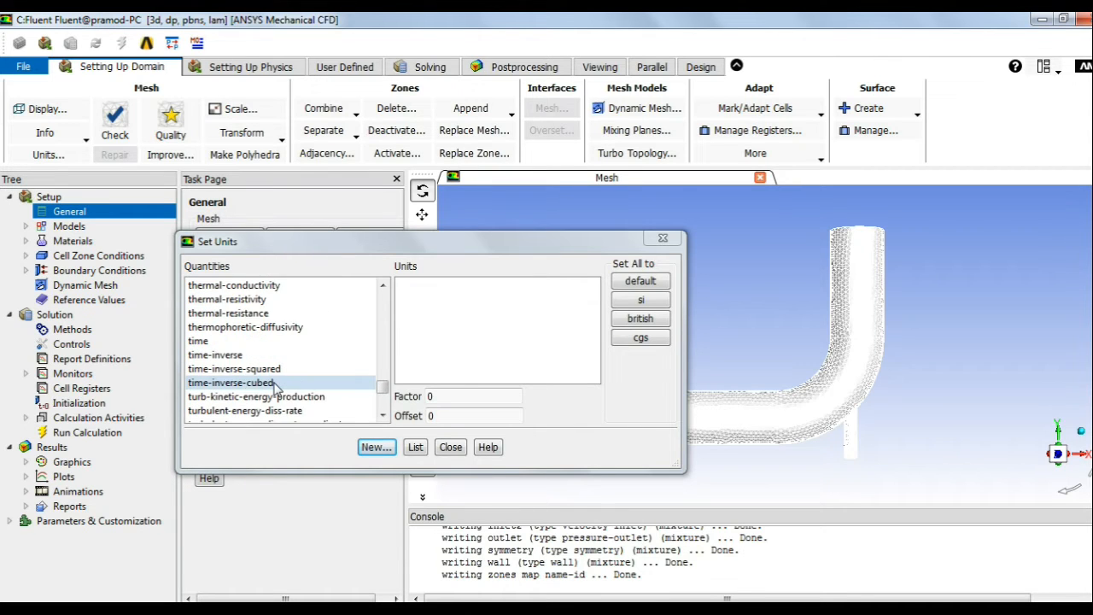
pyautogui.click(258, 289)
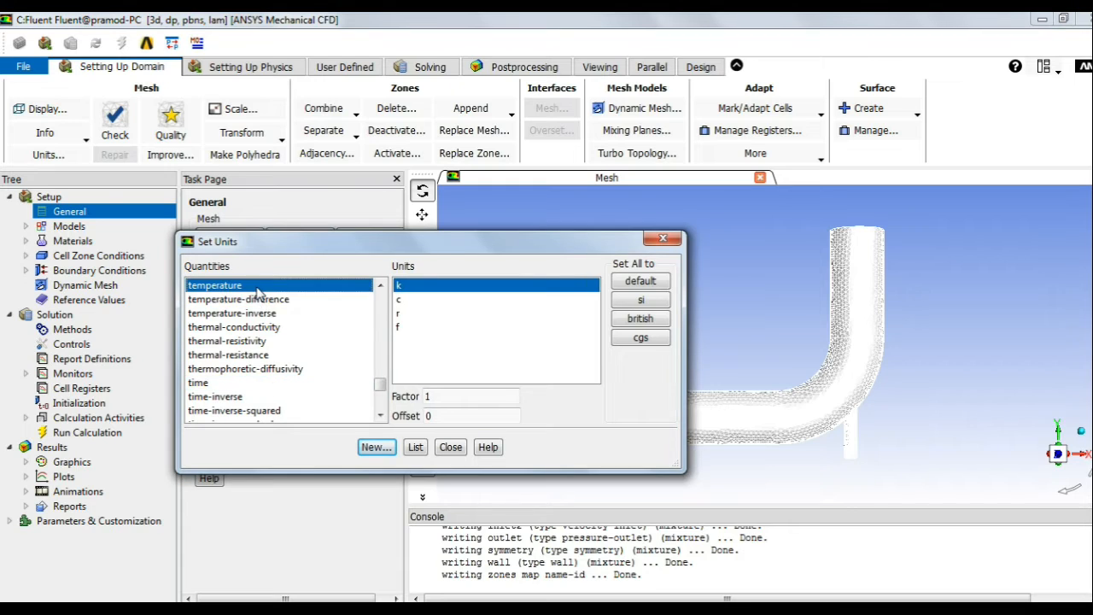
pyautogui.click(409, 301)
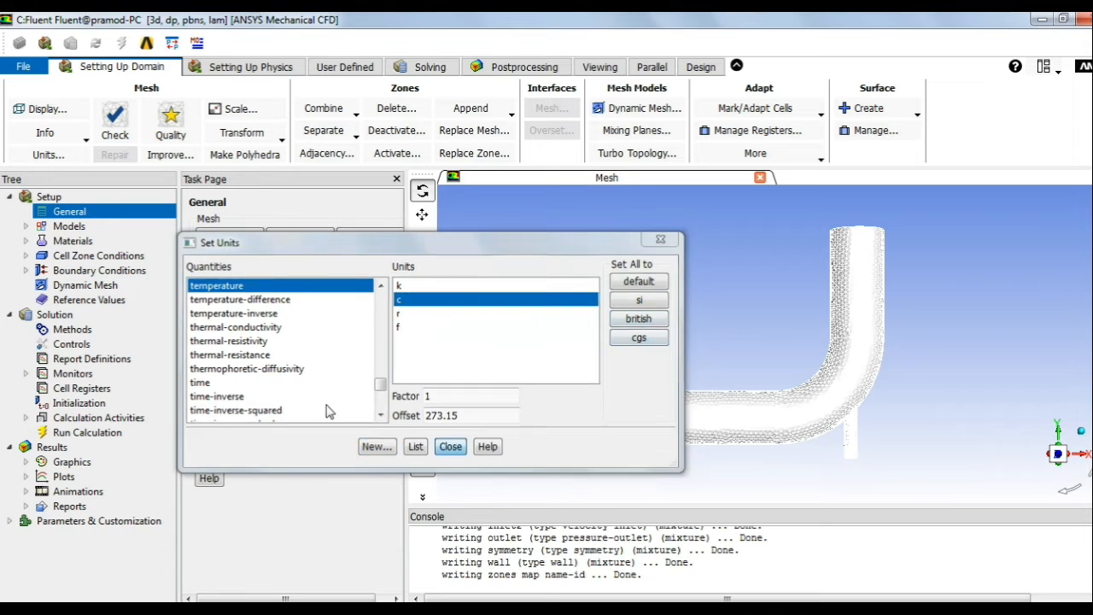
pyautogui.click(450, 447)
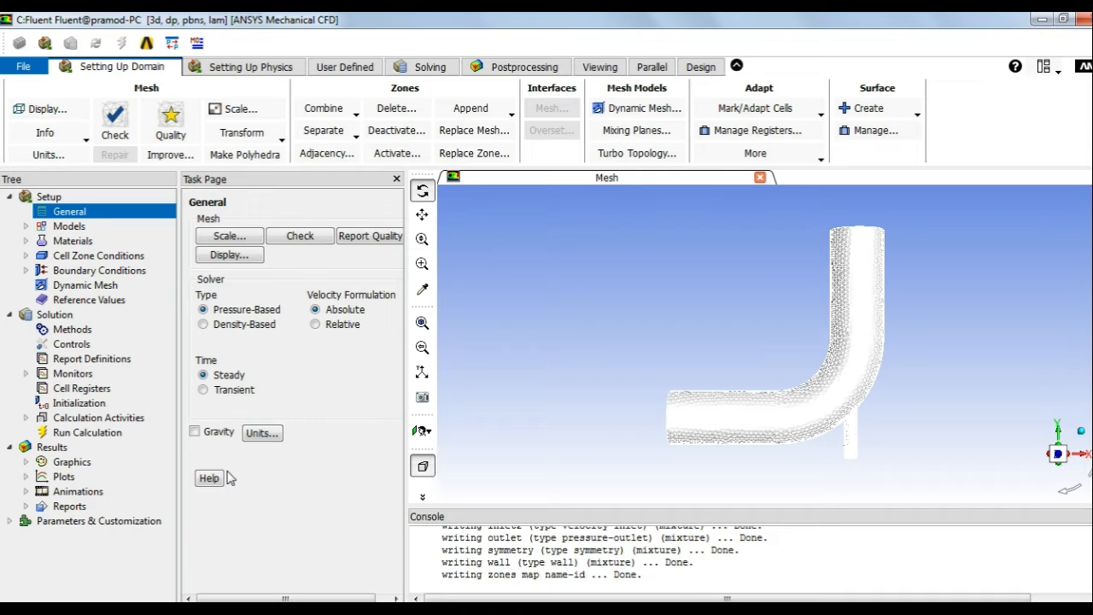
pyautogui.click(70, 229)
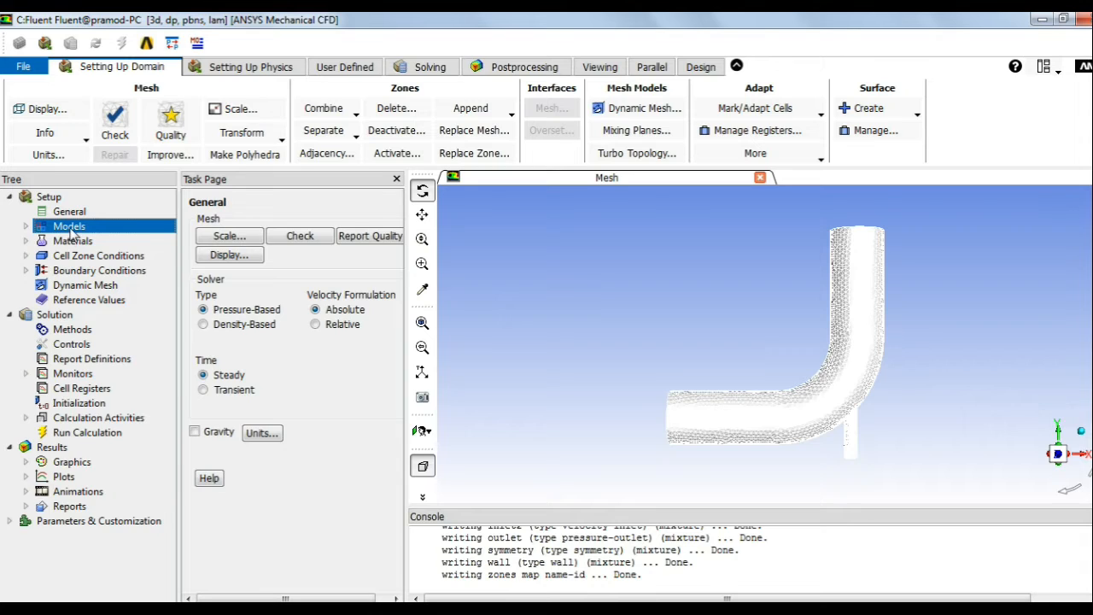
# Step: Tick Energy Equation in the Energy model so Models shows Energy - On
pyautogui.doubleClick(70, 227)
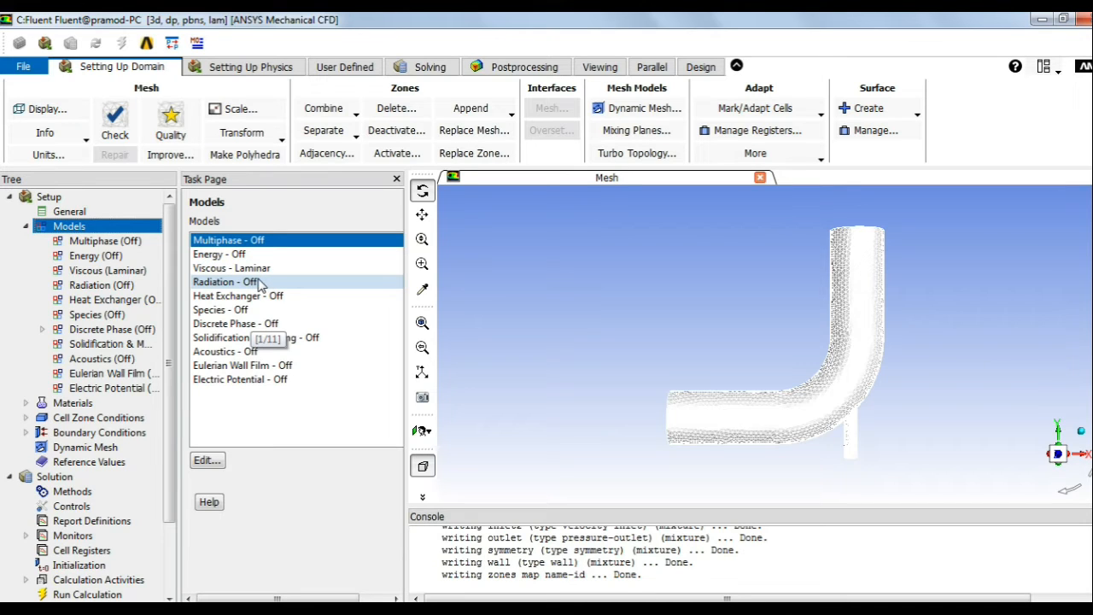
pyautogui.doubleClick(219, 256)
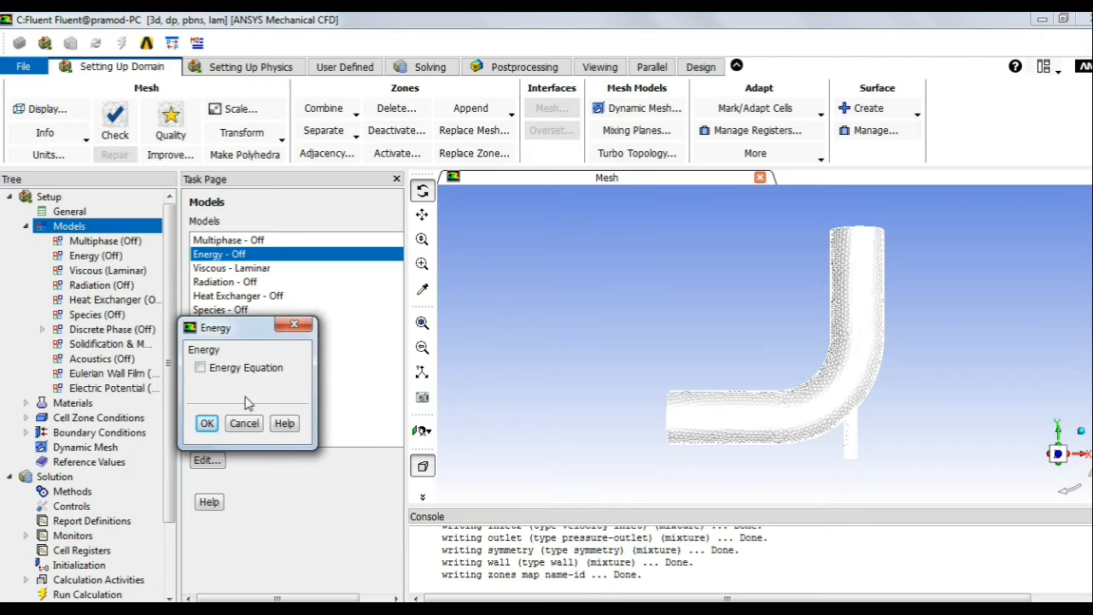
pyautogui.click(201, 368)
pyautogui.click(207, 424)
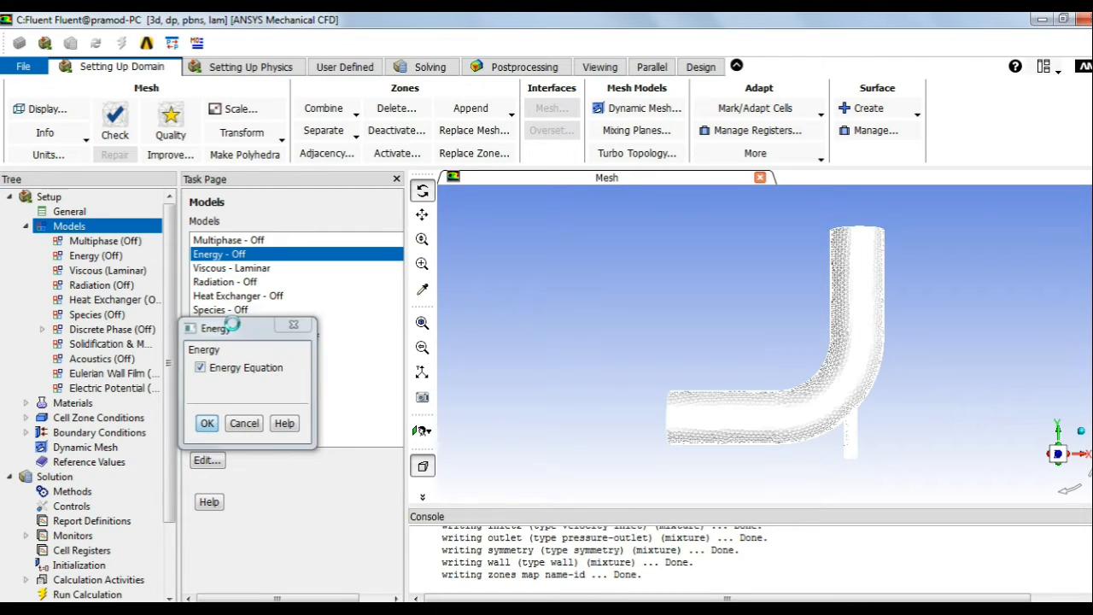
pyautogui.doubleClick(245, 268)
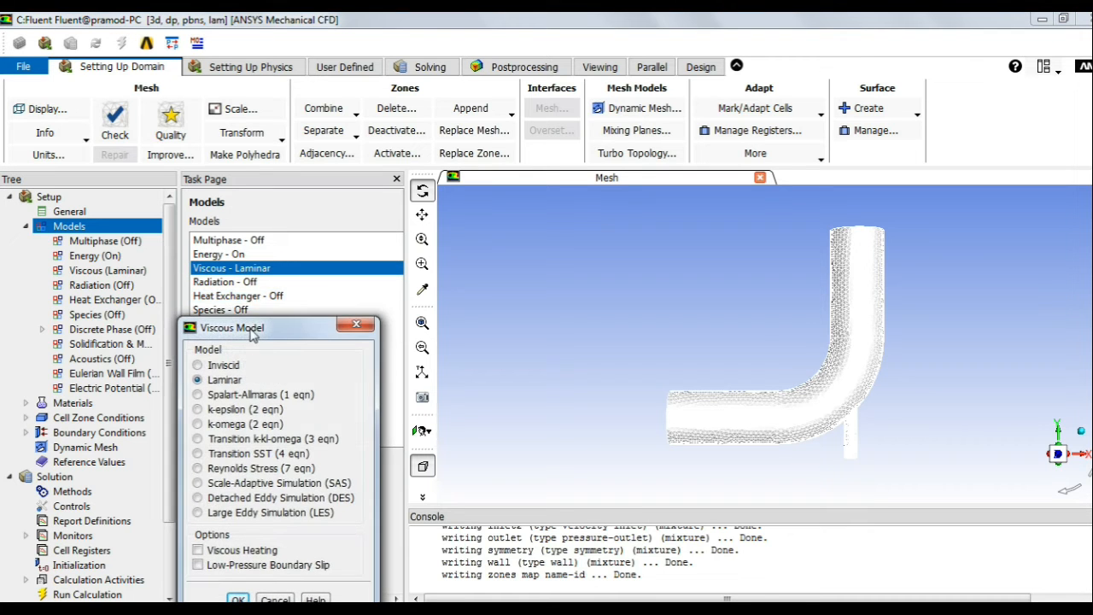
# Step: Replace Laminar with the k-epsilon (2 eqn) Standard model using Standard Wall Functions
pyautogui.click(386, 243)
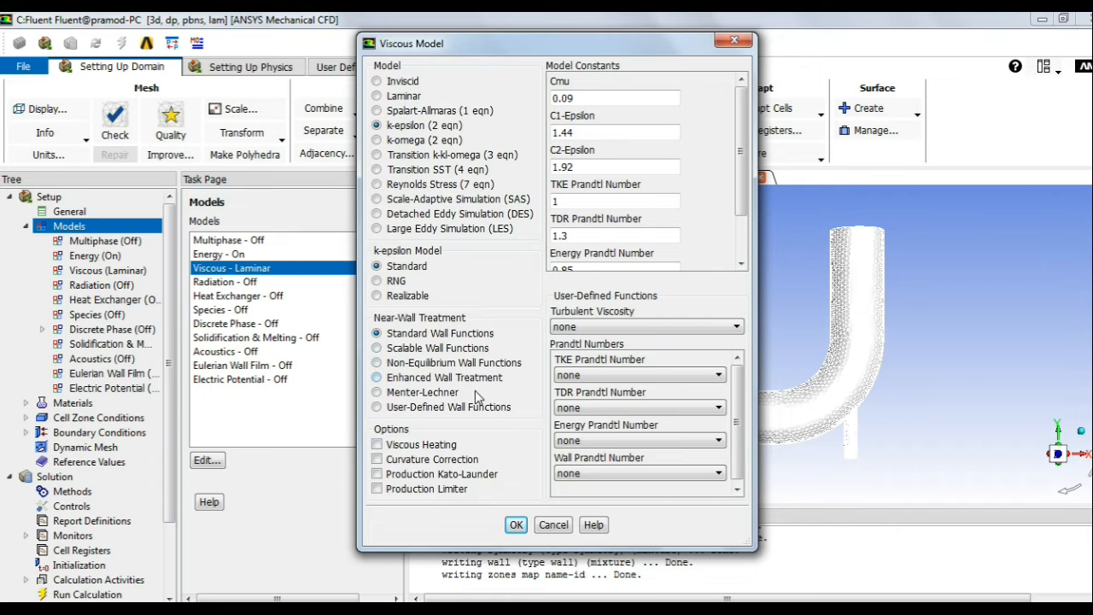
pyautogui.click(517, 525)
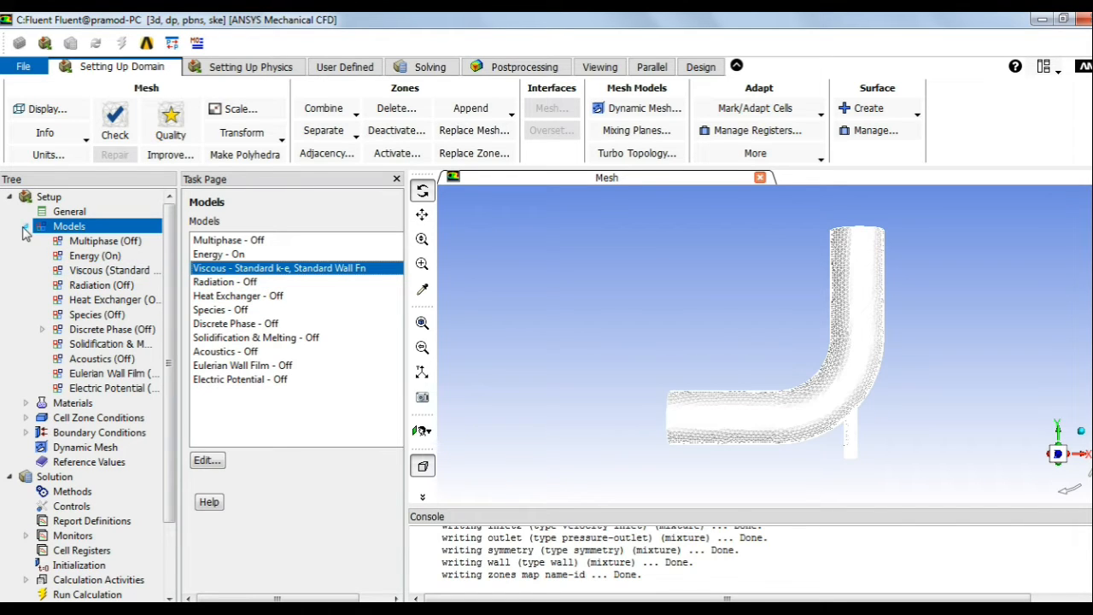
pyautogui.click(26, 226)
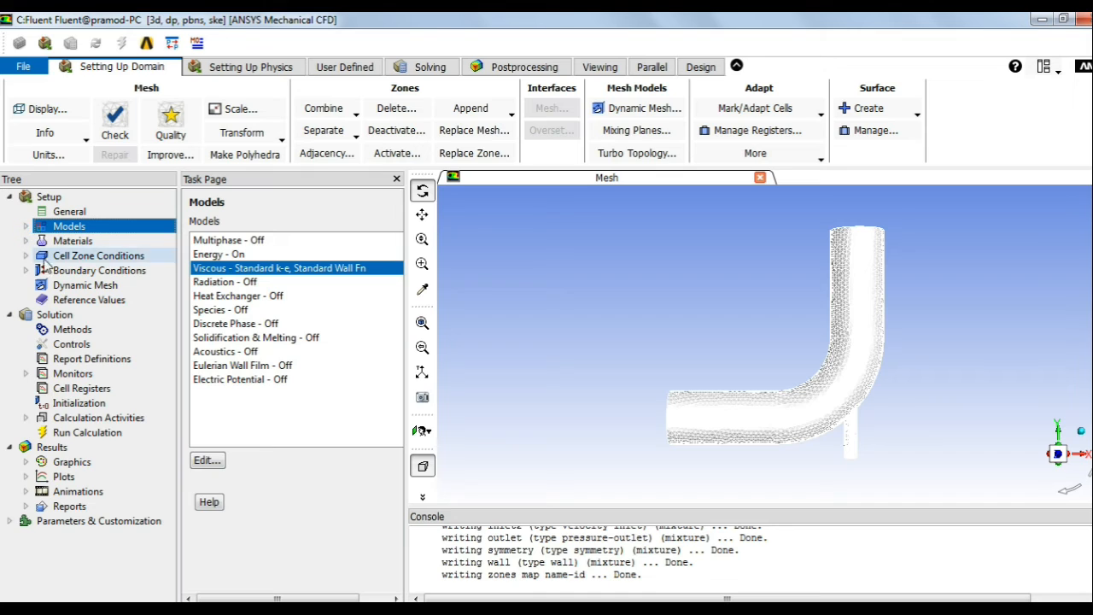
# Step: Open Create/Edit Materials for the fluid and browse the Fluent Database materials
pyautogui.click(74, 241)
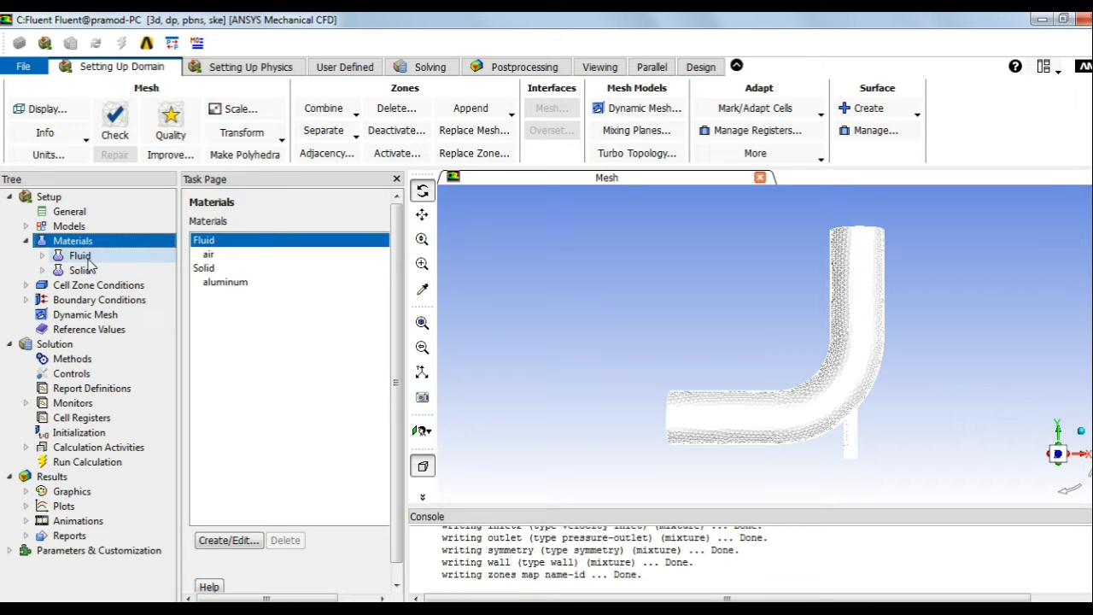
pyautogui.click(218, 544)
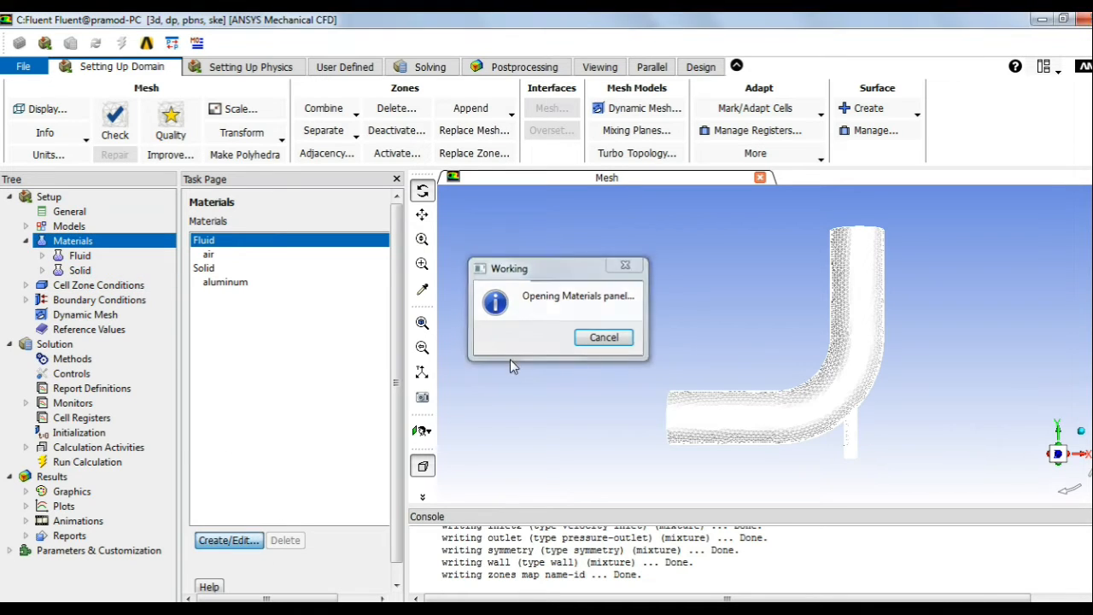
pyautogui.moveTo(393, 334); pyautogui.dragTo(406, 165)
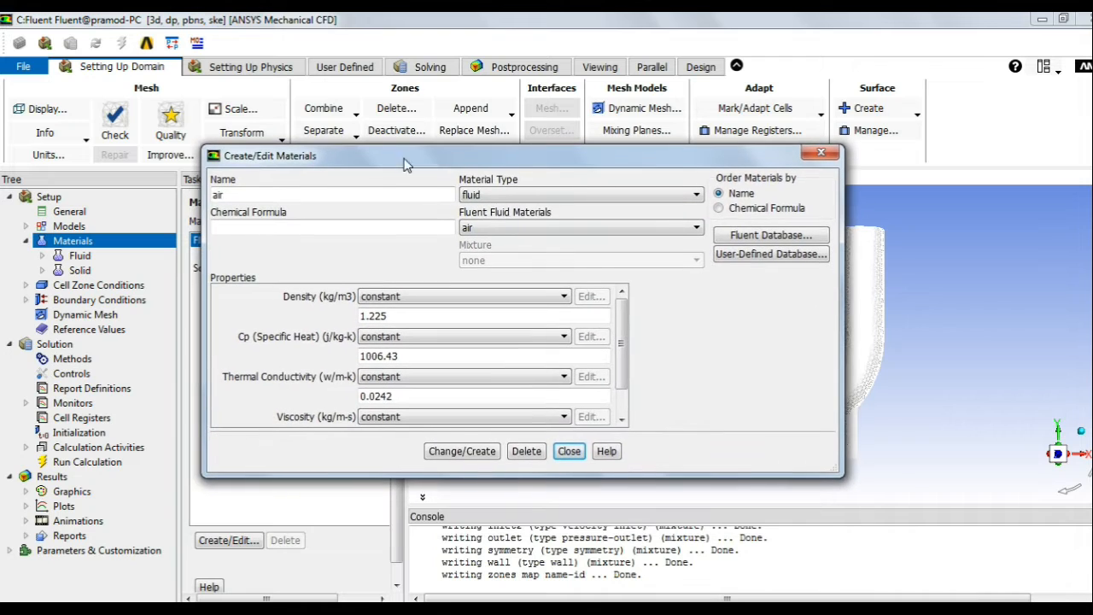
pyautogui.click(763, 237)
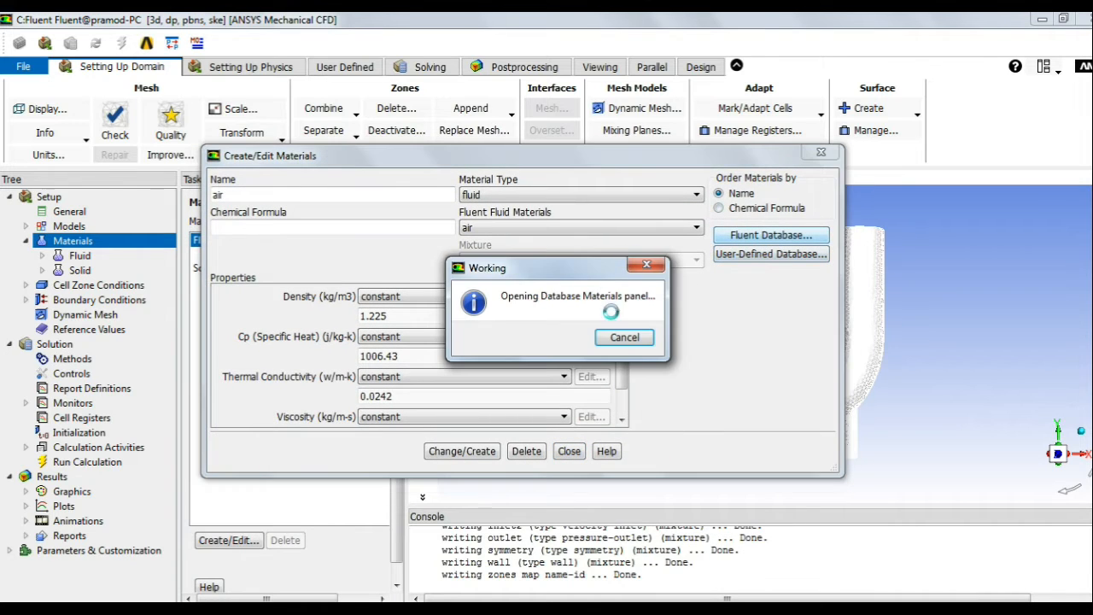
# Step: Copy water-liquid (density 998.2, Cp 4182, conductivity 0.6) from the database into the case
pyautogui.click(250, 399)
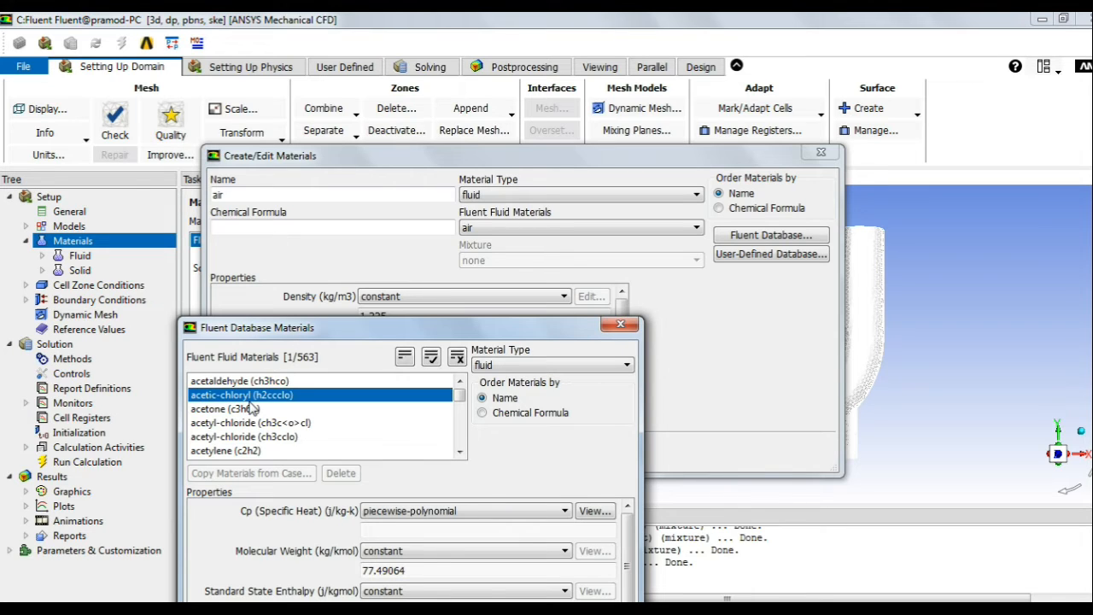
pyautogui.click(248, 412)
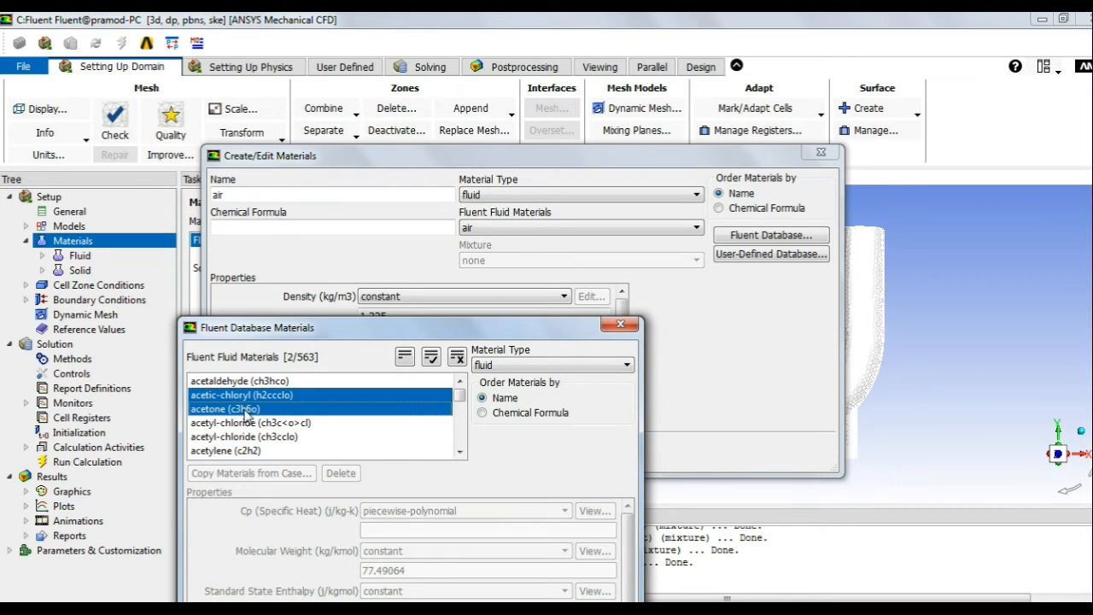
pyautogui.click(248, 410)
pyautogui.scroll(-1, 259, 422)
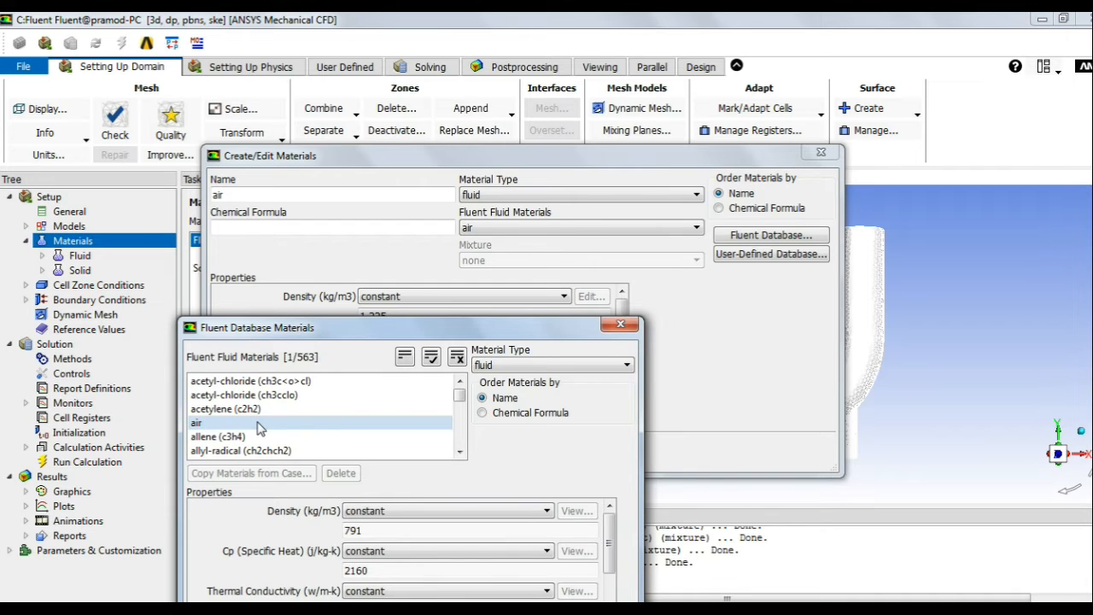
pyautogui.press('w')
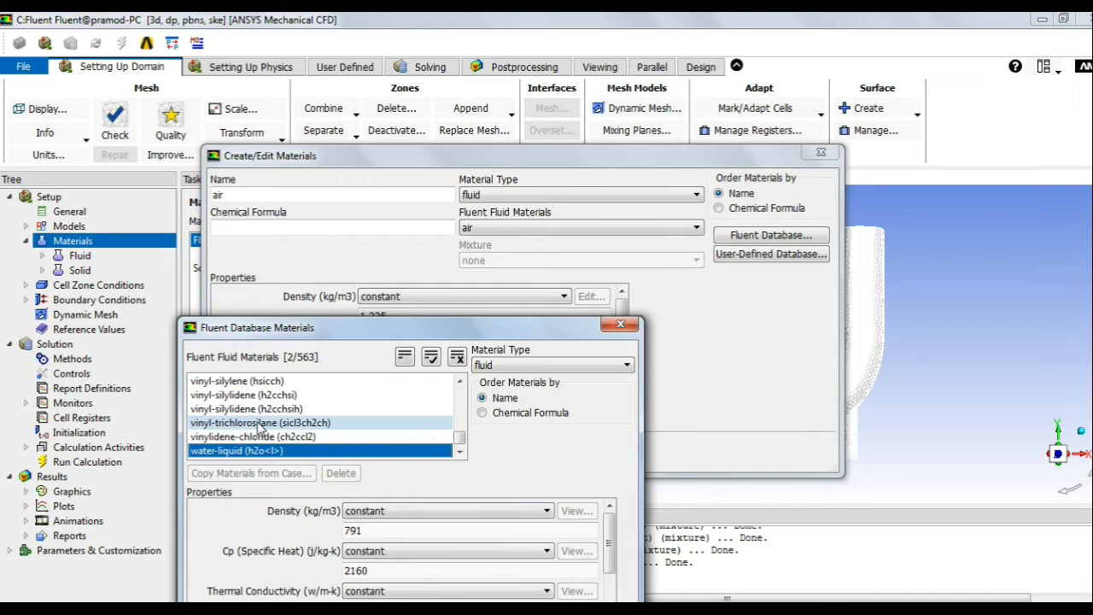
pyautogui.moveTo(425, 331); pyautogui.dragTo(429, 158)
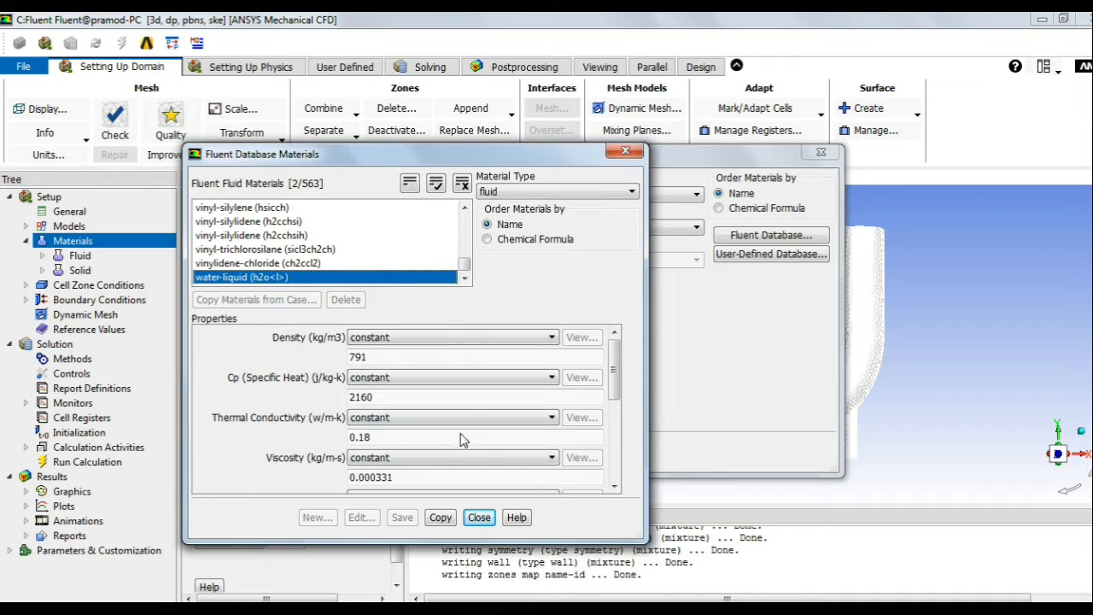
pyautogui.click(440, 517)
pyautogui.click(479, 518)
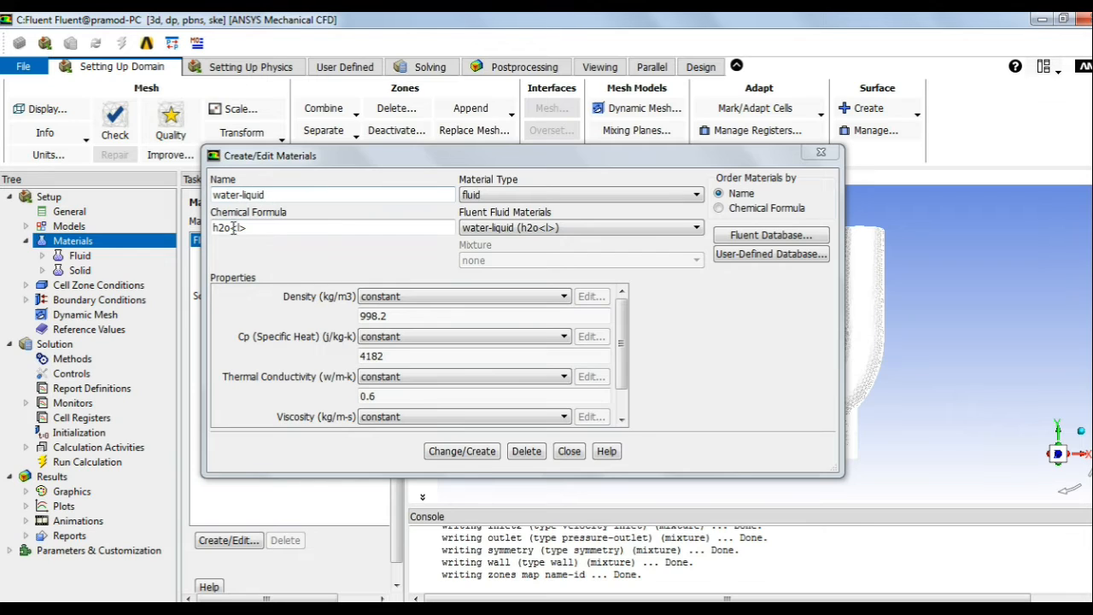
pyautogui.click(508, 194)
# Step: Keep the fluid material type and set the water-liquid density to 1000
pyautogui.click(507, 193)
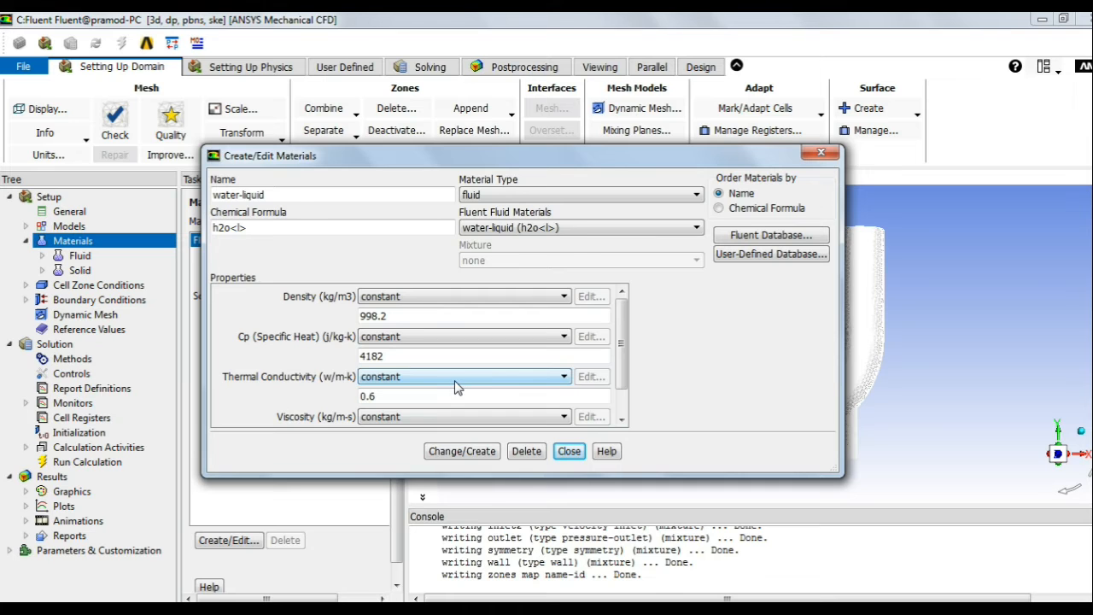
pyautogui.hotkey('alt', 'Tab')
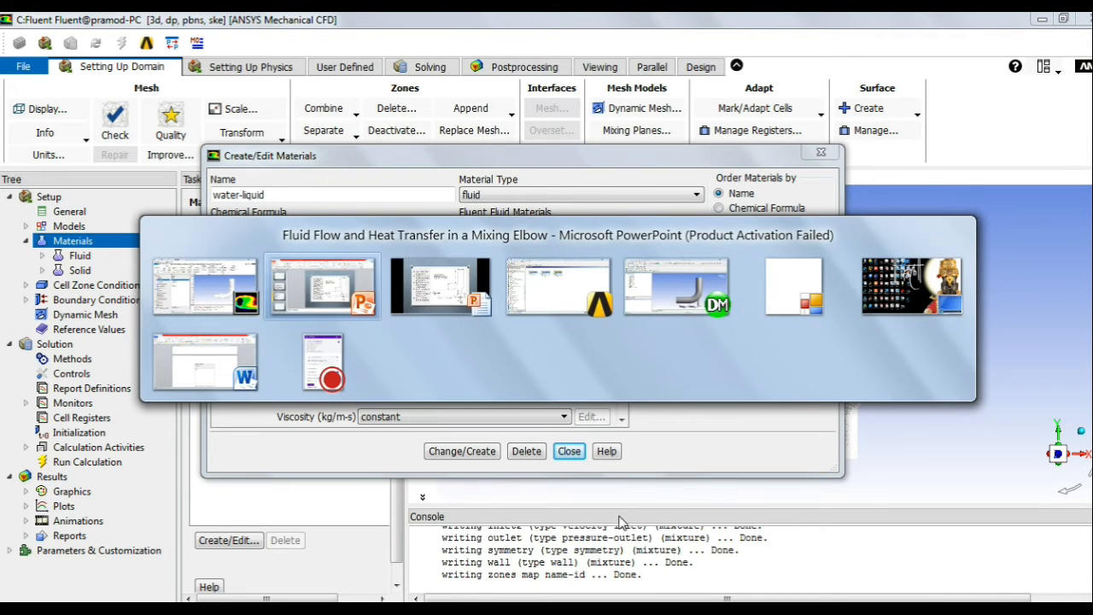
pyautogui.press('Tab')
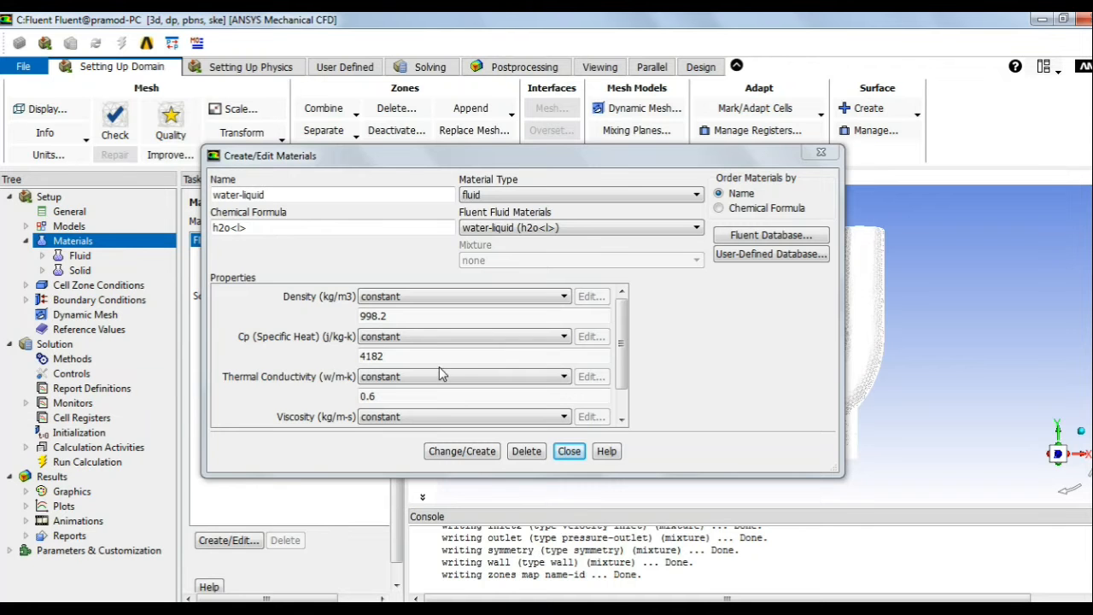
pyautogui.moveTo(385, 316); pyautogui.dragTo(330, 307)
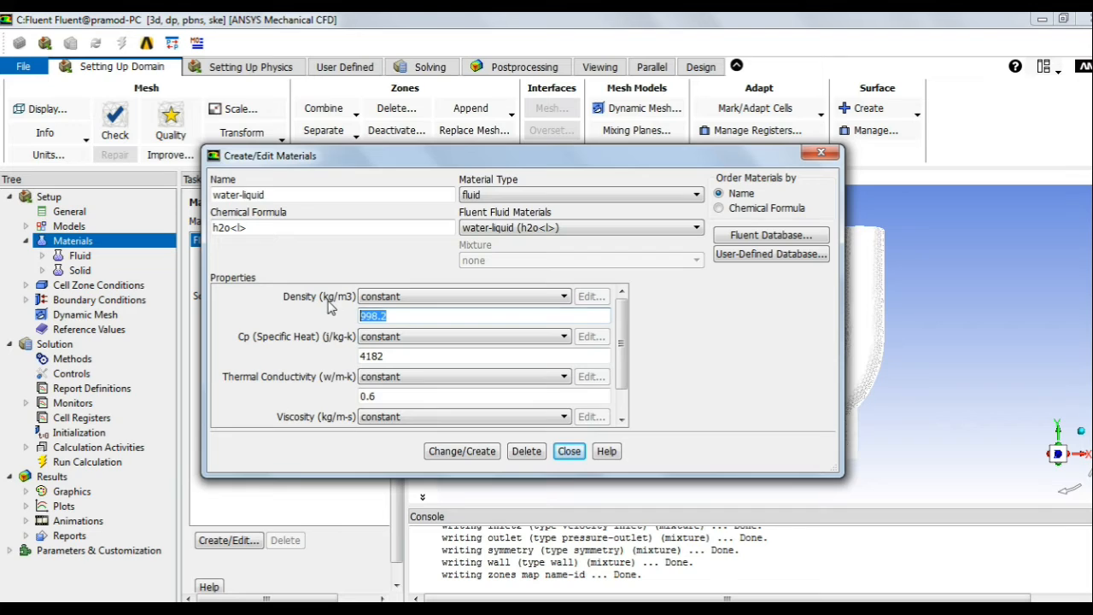
pyautogui.write('1')
pyautogui.hotkey('alt', 'Tab')
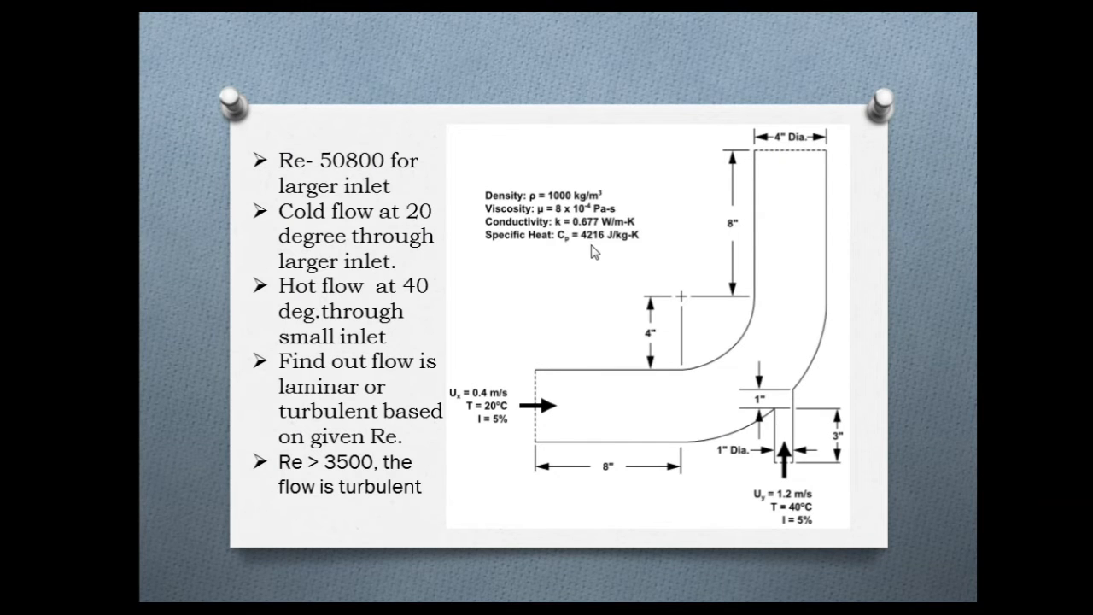
pyautogui.hotkey('alt', 'Tab')
# Step: Set water-liquid specific heat to 4216 and thermal conductivity to 0.677
pyautogui.moveTo(407, 357); pyautogui.dragTo(312, 377)
pyautogui.write('4216')
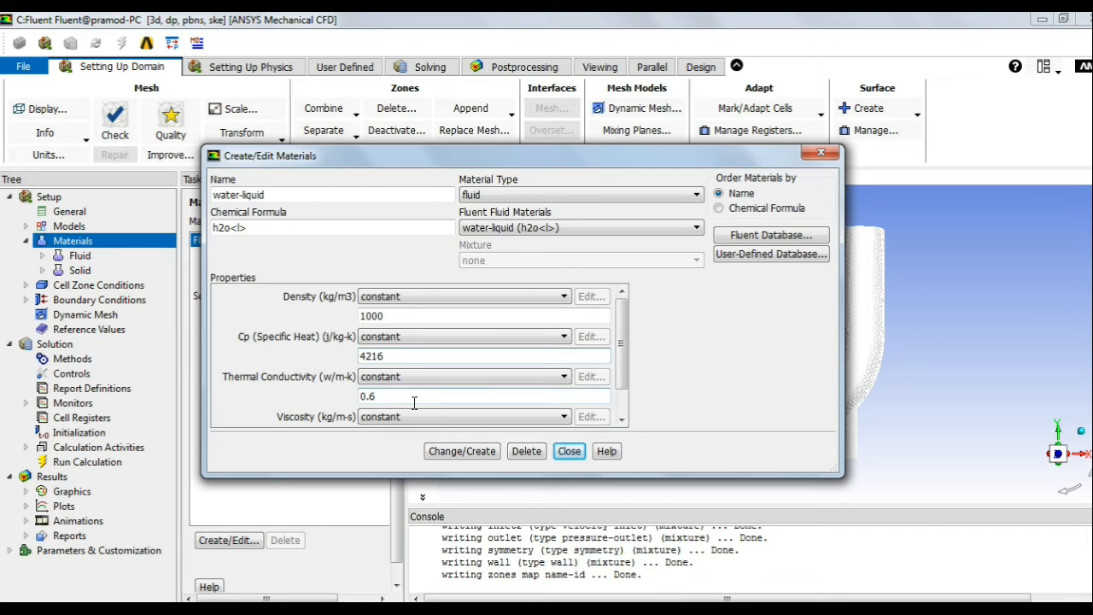
pyautogui.hotkey('alt', 'Tab')
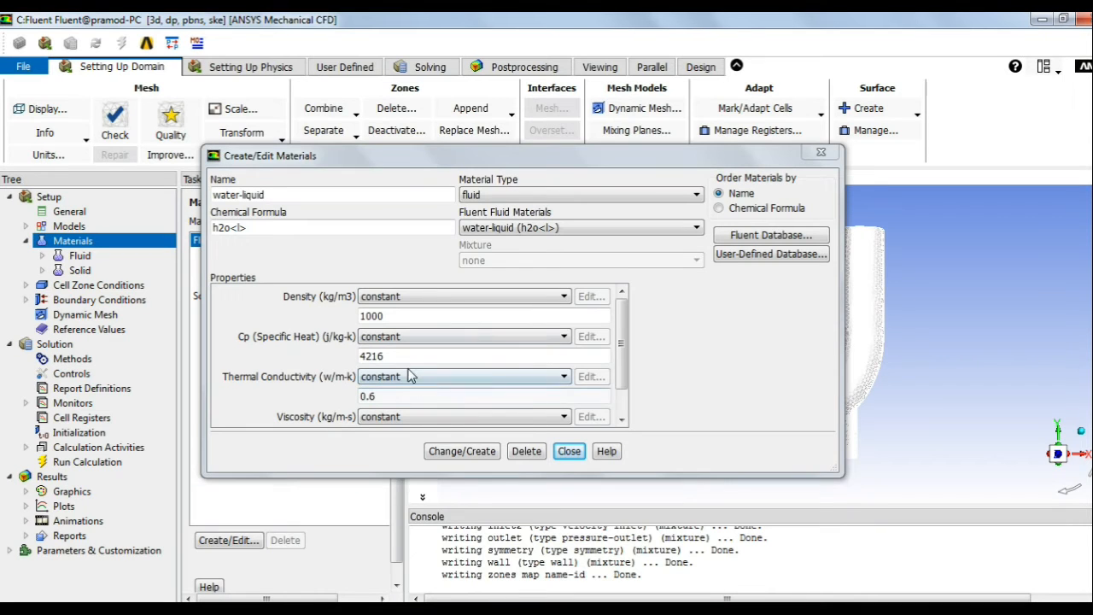
pyautogui.click(384, 395)
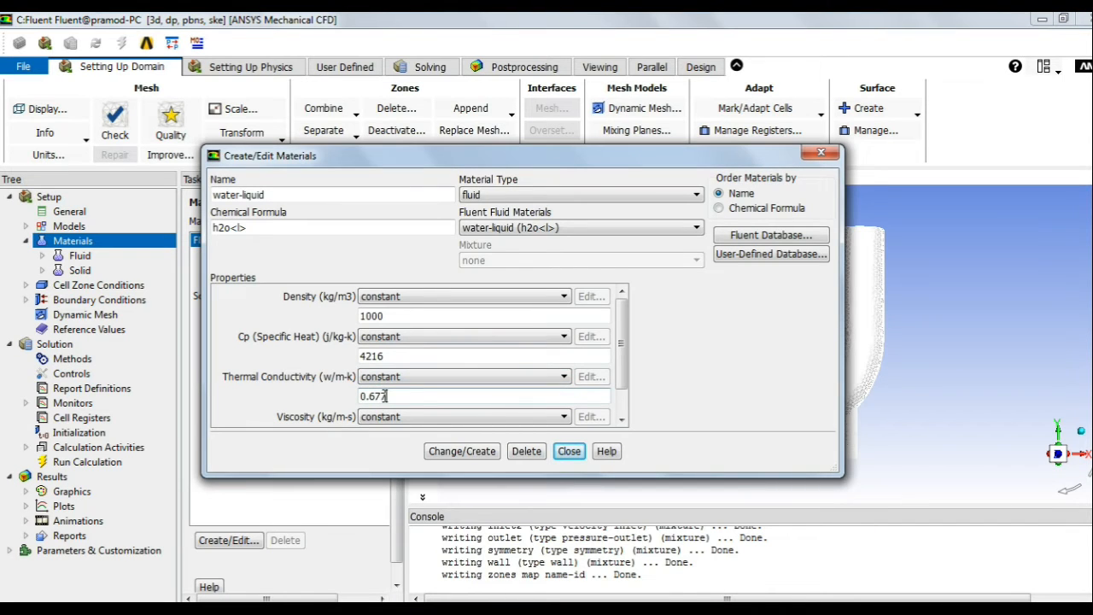
pyautogui.moveTo(620, 359); pyautogui.dragTo(621, 402)
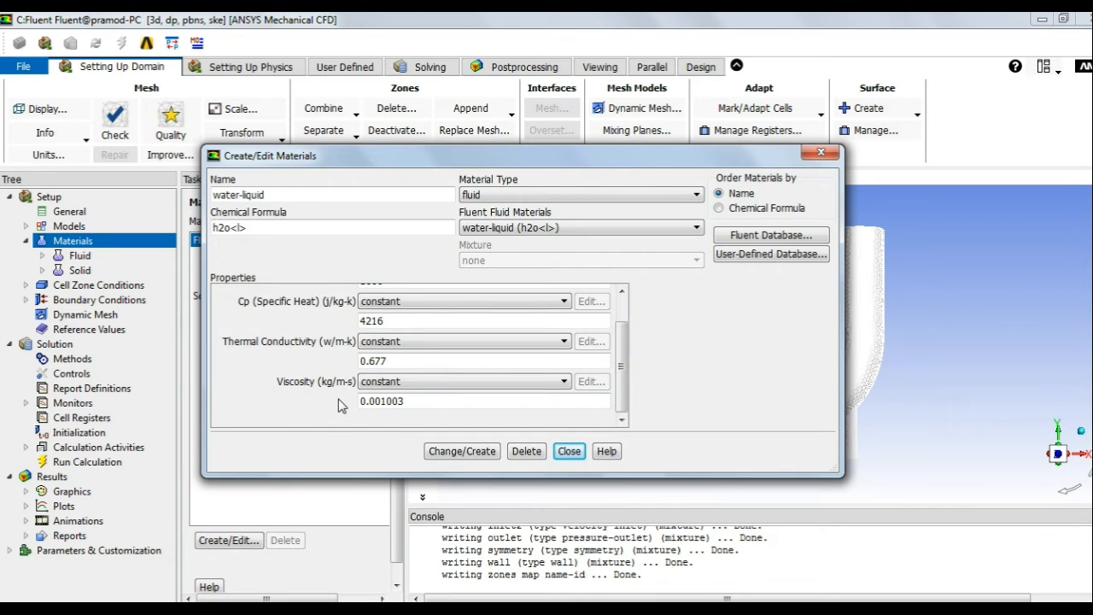
pyautogui.hotkey('alt', 'Tab')
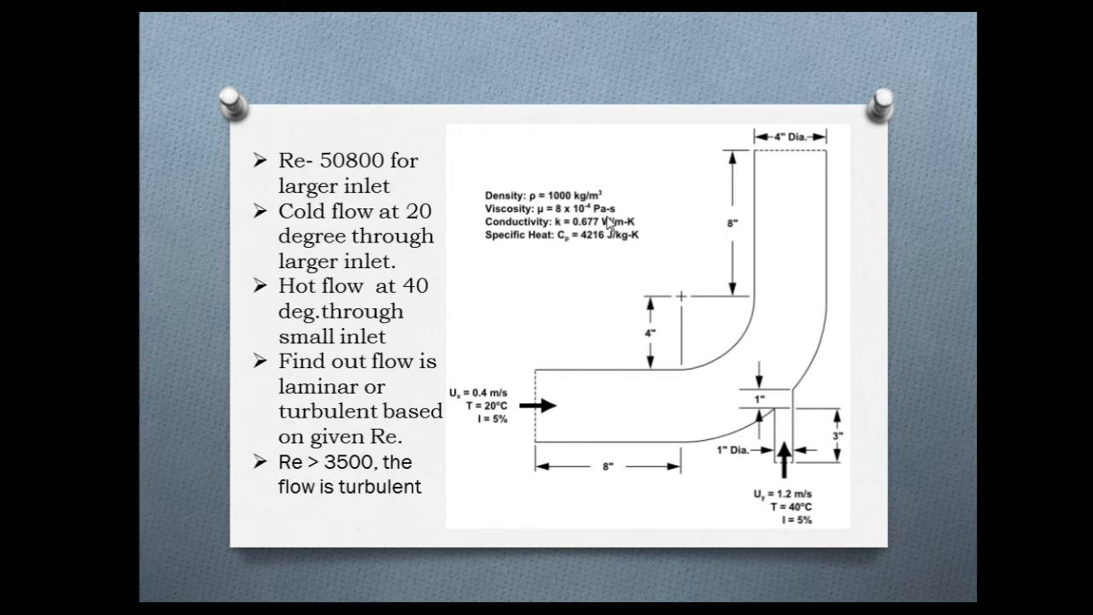
pyautogui.hotkey('alt', 'Tab')
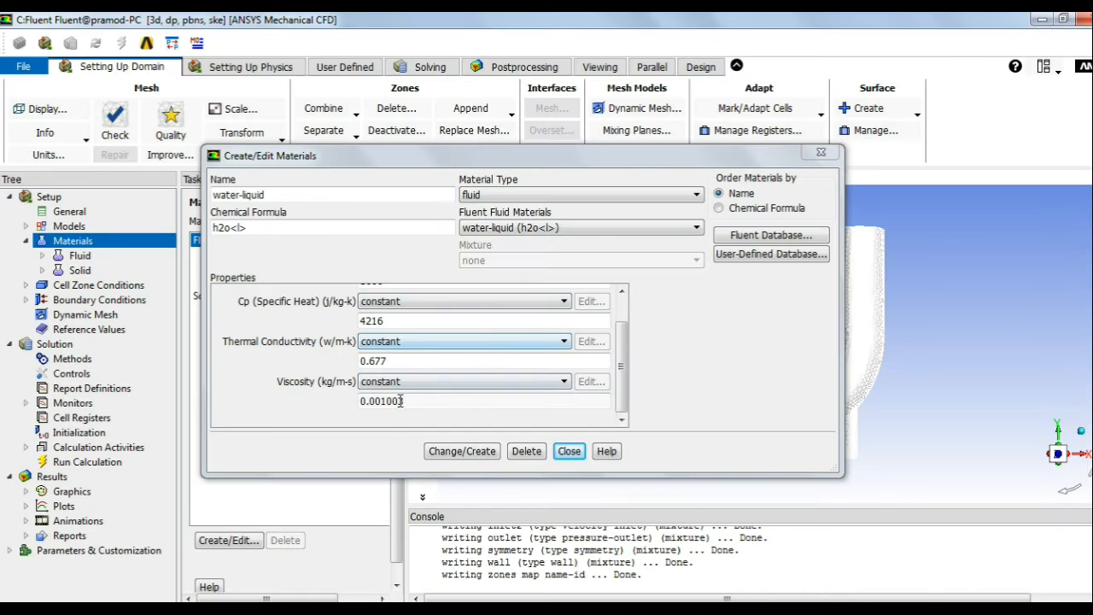
# Step: Set water-liquid viscosity to 0.0008, apply the changes and close the materials editor
pyautogui.moveTo(405, 401); pyautogui.dragTo(387, 401)
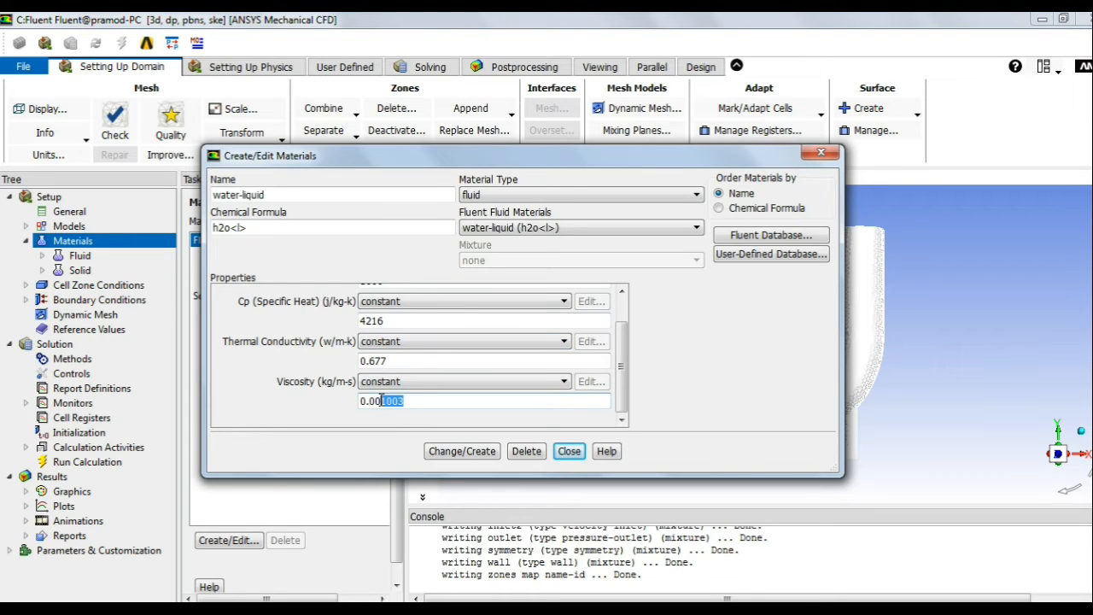
pyautogui.write('5')
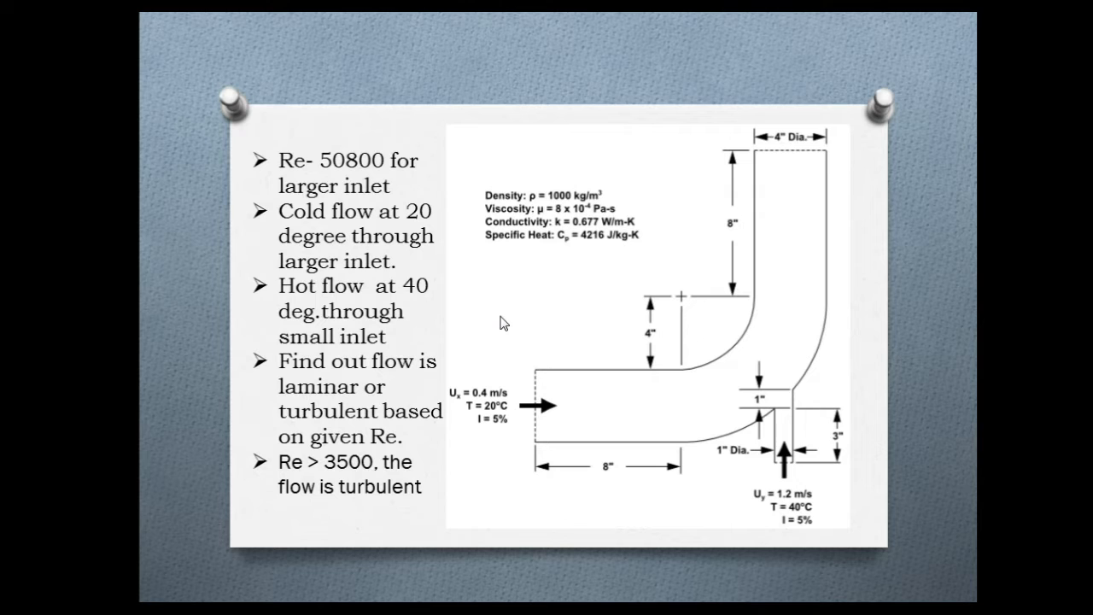
pyautogui.hotkey('alt', 'Tab')
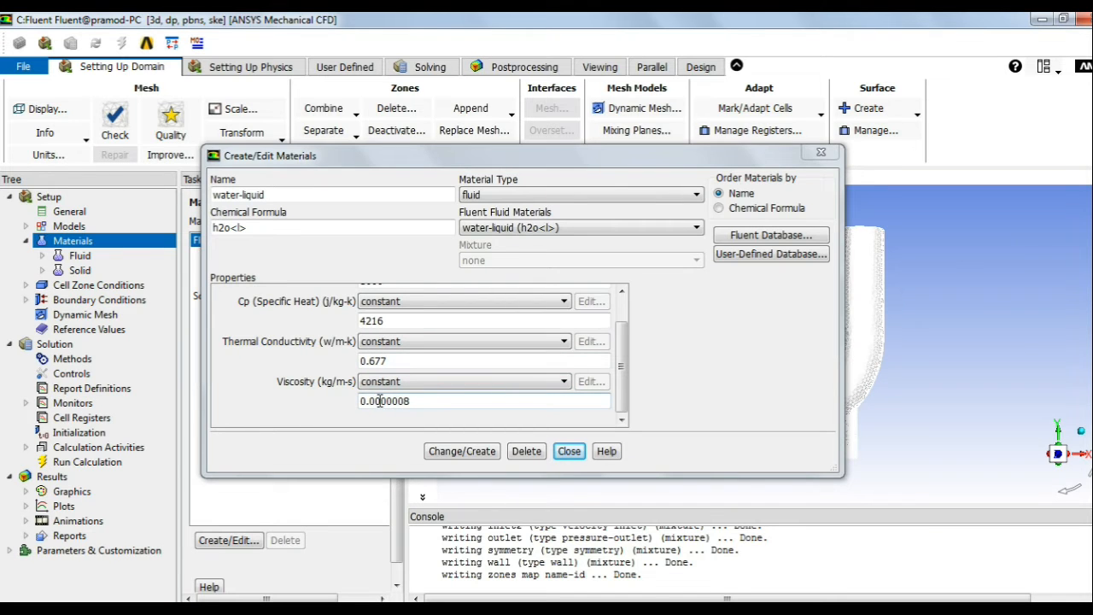
pyautogui.click(378, 401)
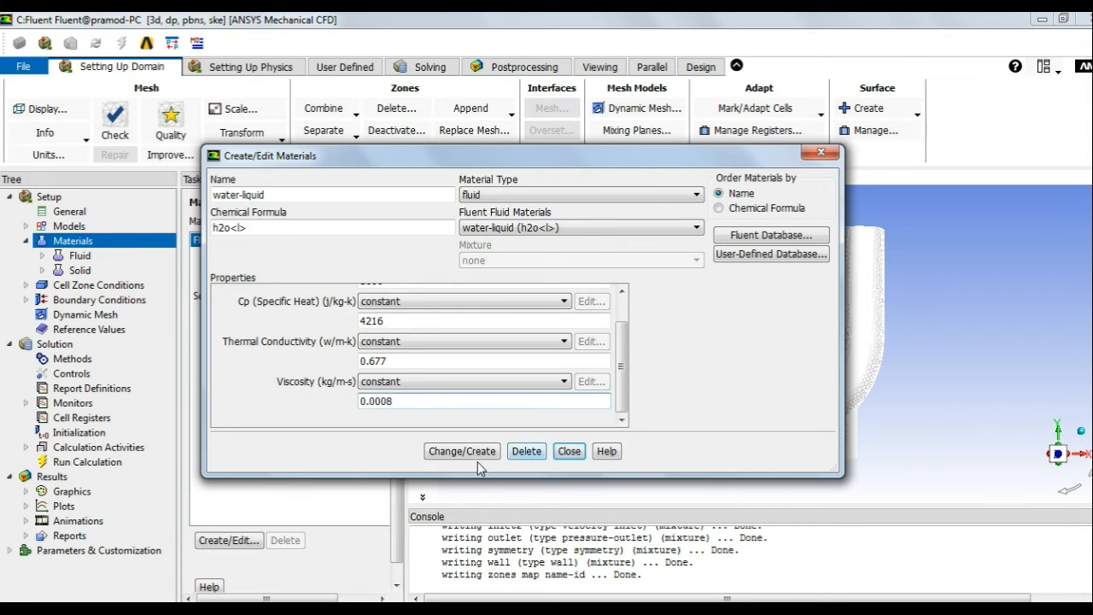
pyautogui.click(451, 453)
pyautogui.click(567, 451)
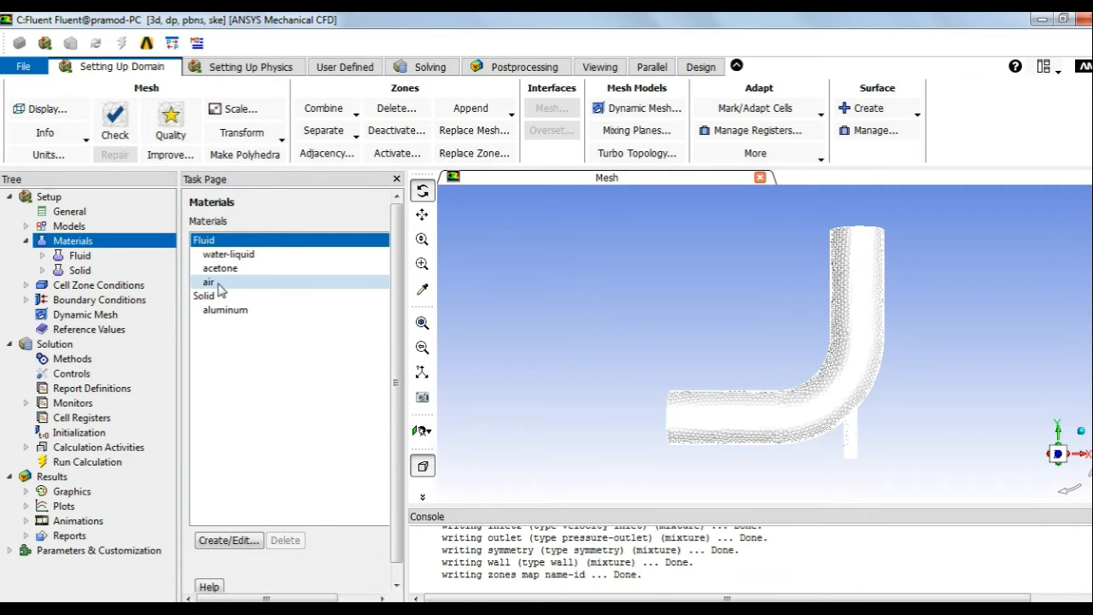
# Step: Change the fluid cell zone's material from air to water-liquid
pyautogui.click(26, 240)
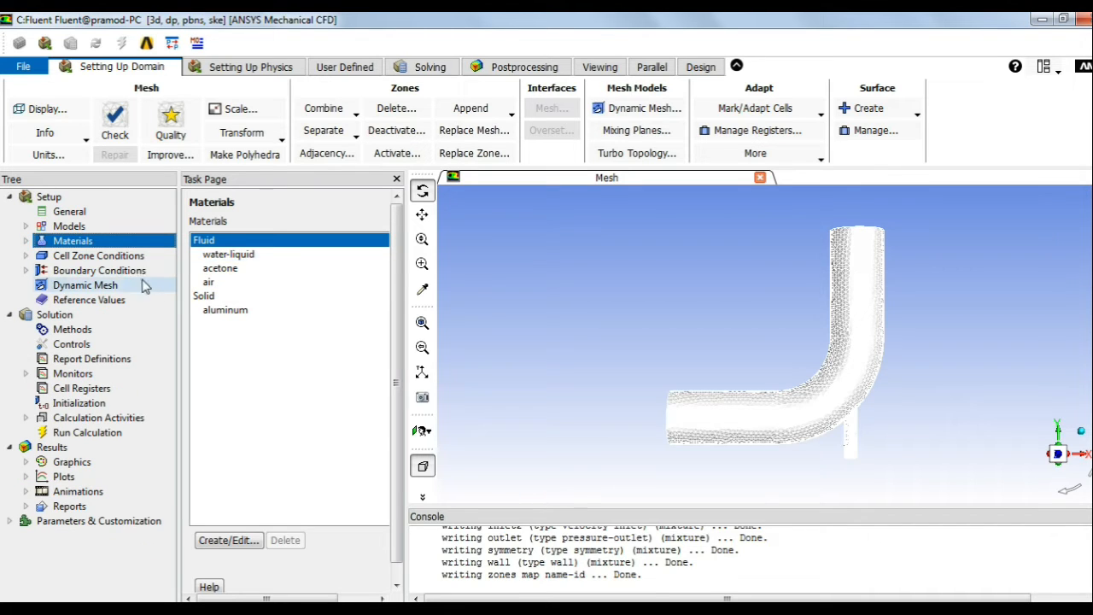
pyautogui.click(27, 255)
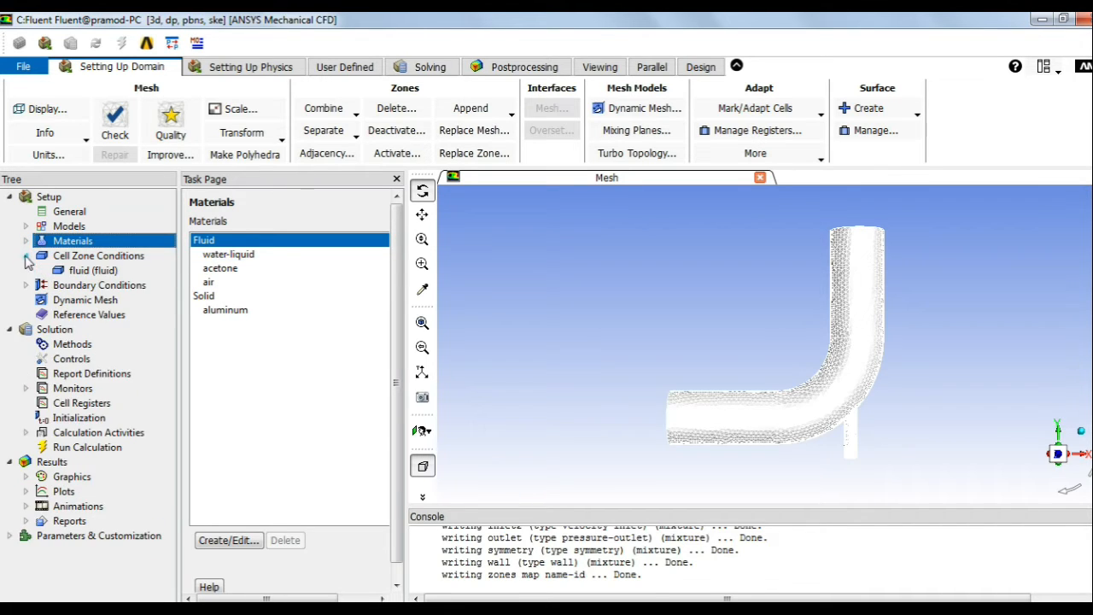
pyautogui.click(72, 270)
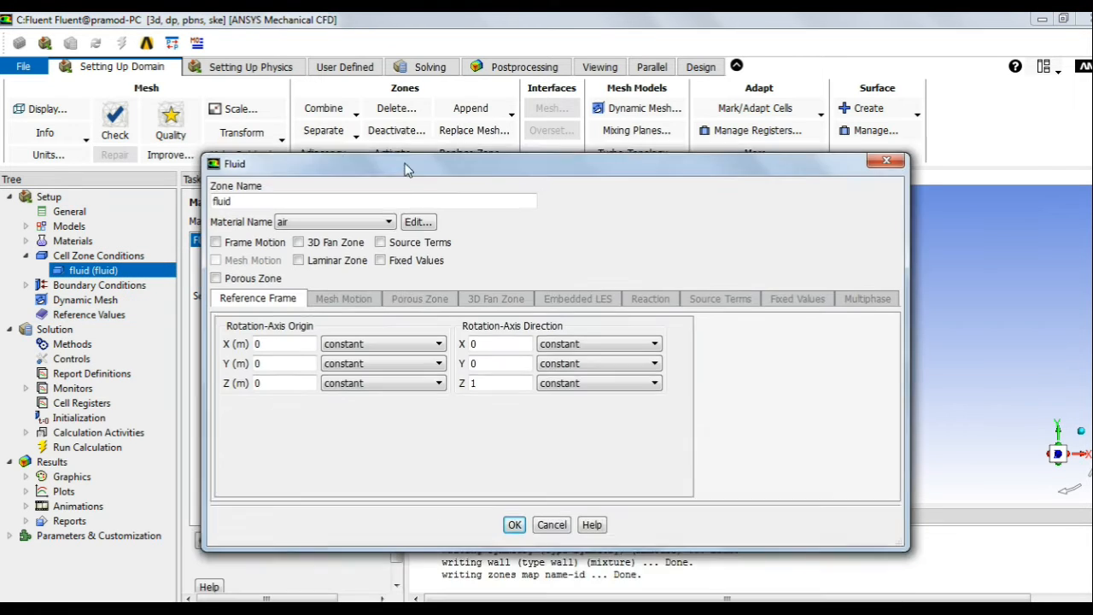
pyautogui.click(327, 219)
pyautogui.click(306, 232)
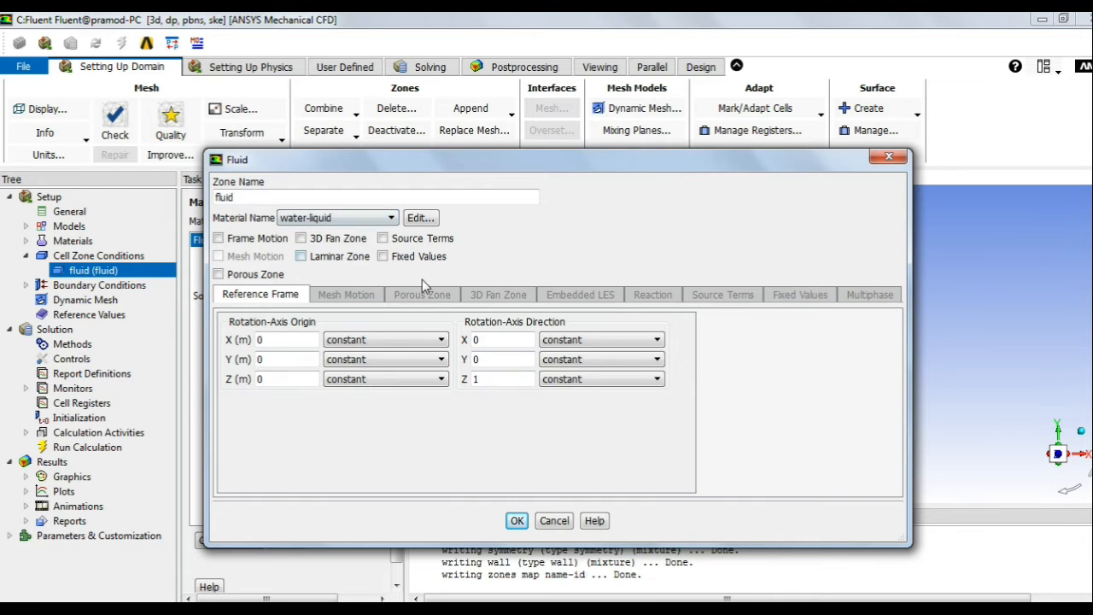
pyautogui.click(517, 520)
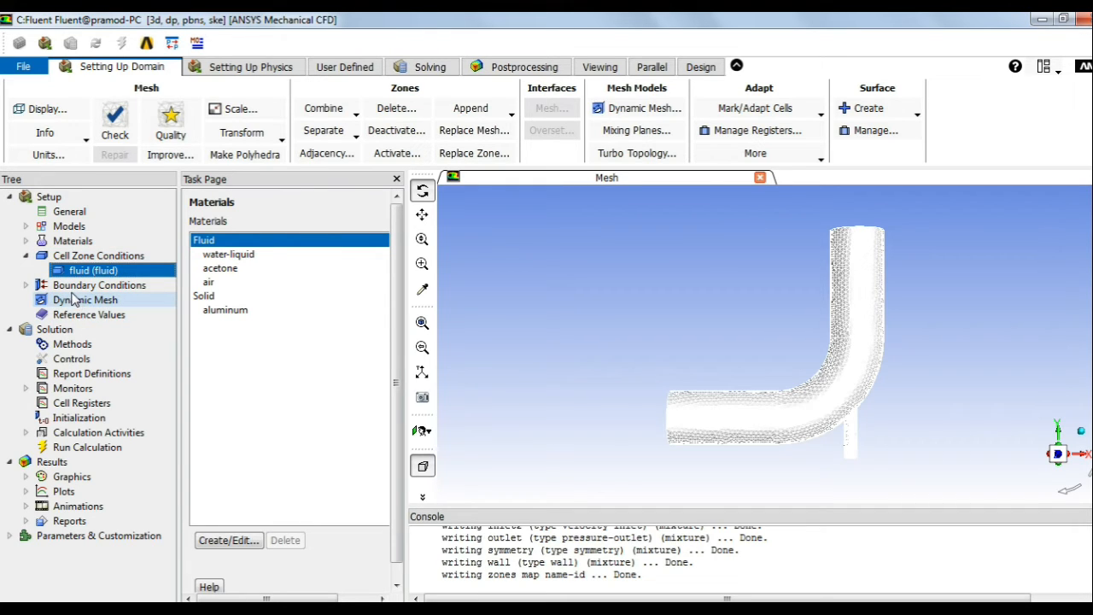
pyautogui.click(26, 285)
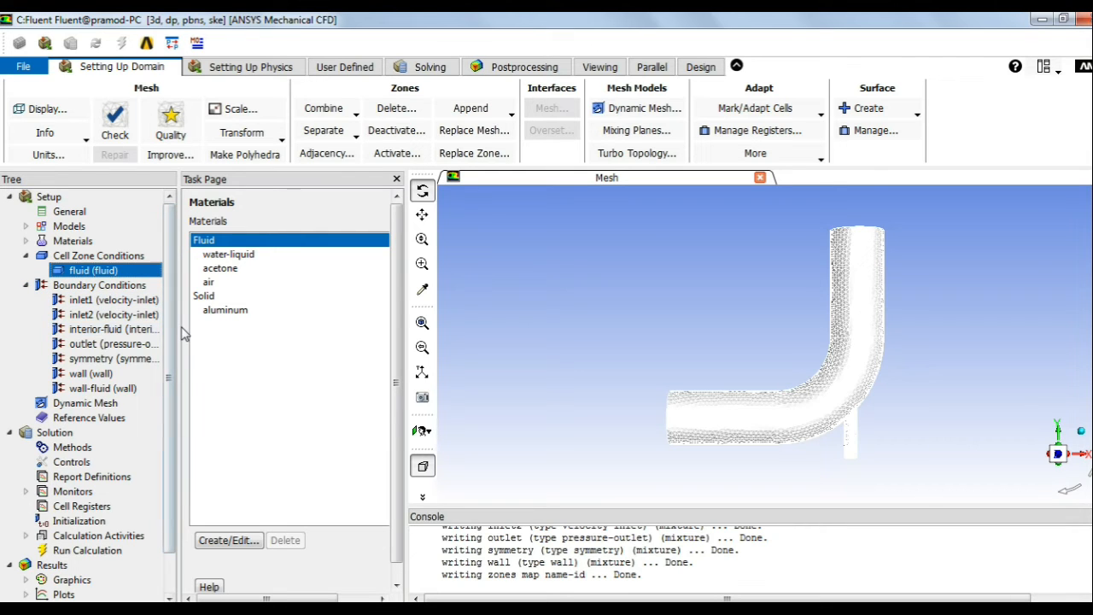
# Step: Open the inlet1 velocity inlet settings
pyautogui.moveTo(178, 322); pyautogui.dragTo(236, 327)
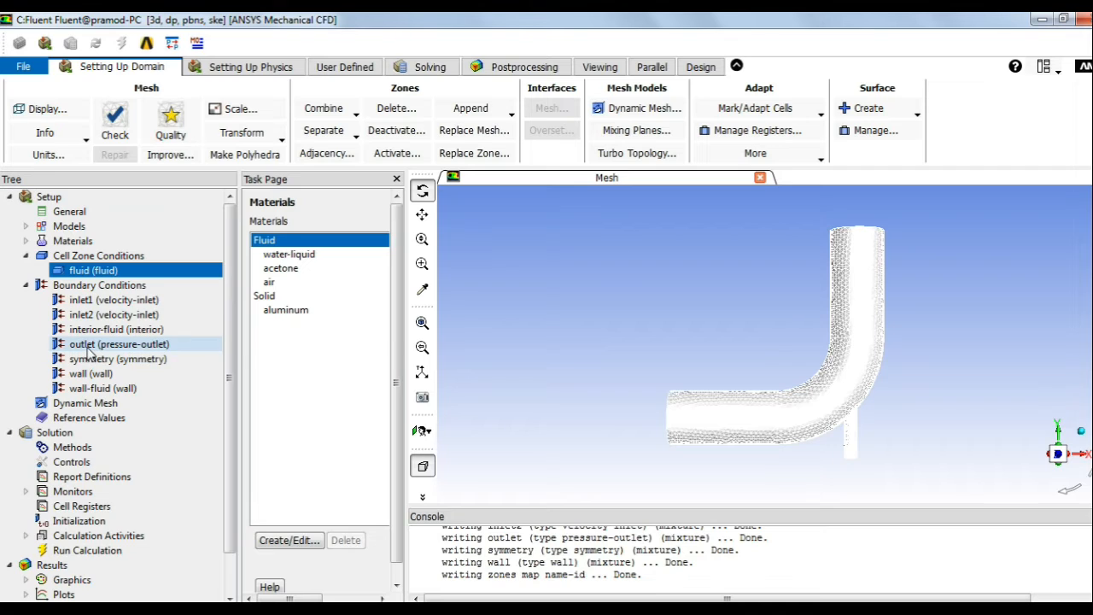
pyautogui.click(86, 303)
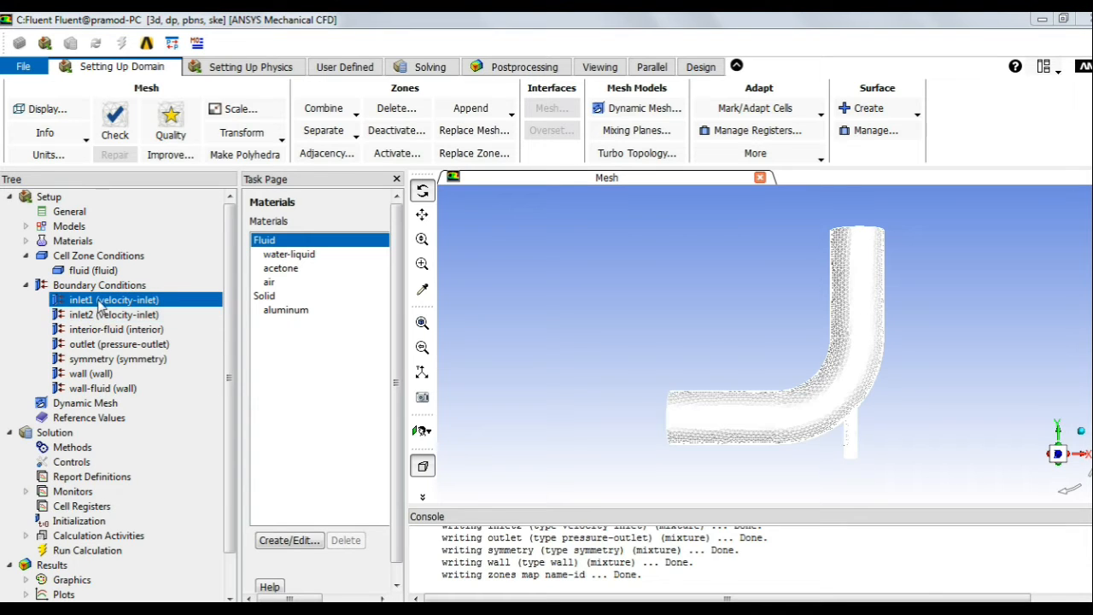
pyautogui.rightClick(95, 299)
pyautogui.click(198, 316)
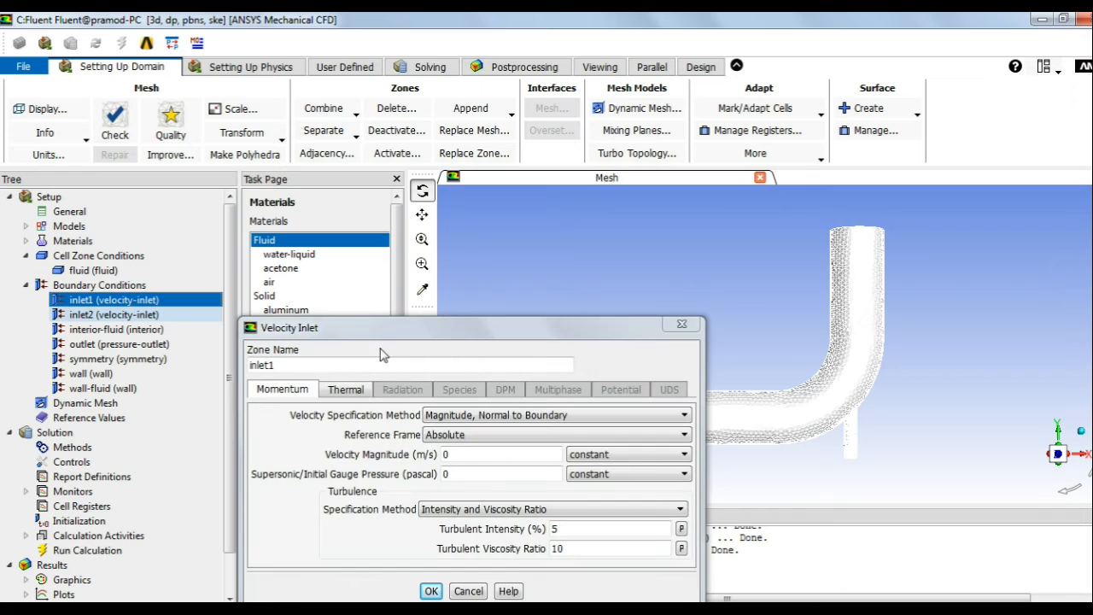
pyautogui.moveTo(458, 331); pyautogui.dragTo(445, 159)
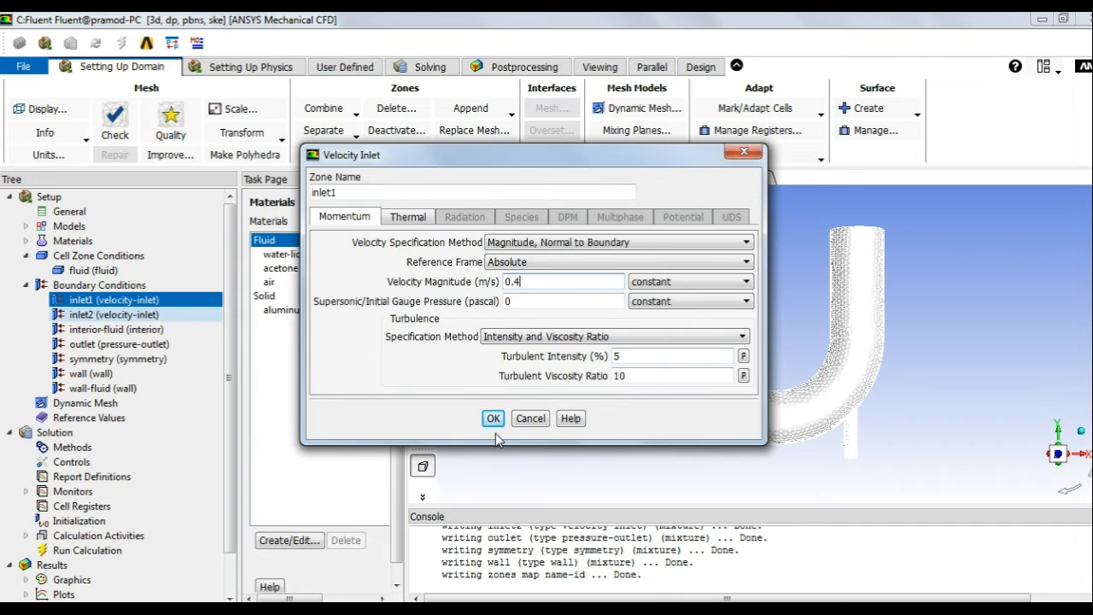
# Step: Give inlet1 a 0.4 m/s velocity and 20 °C temperature, then open inlet2's settings
pyautogui.click(407, 220)
pyautogui.moveTo(427, 243); pyautogui.dragTo(388, 244)
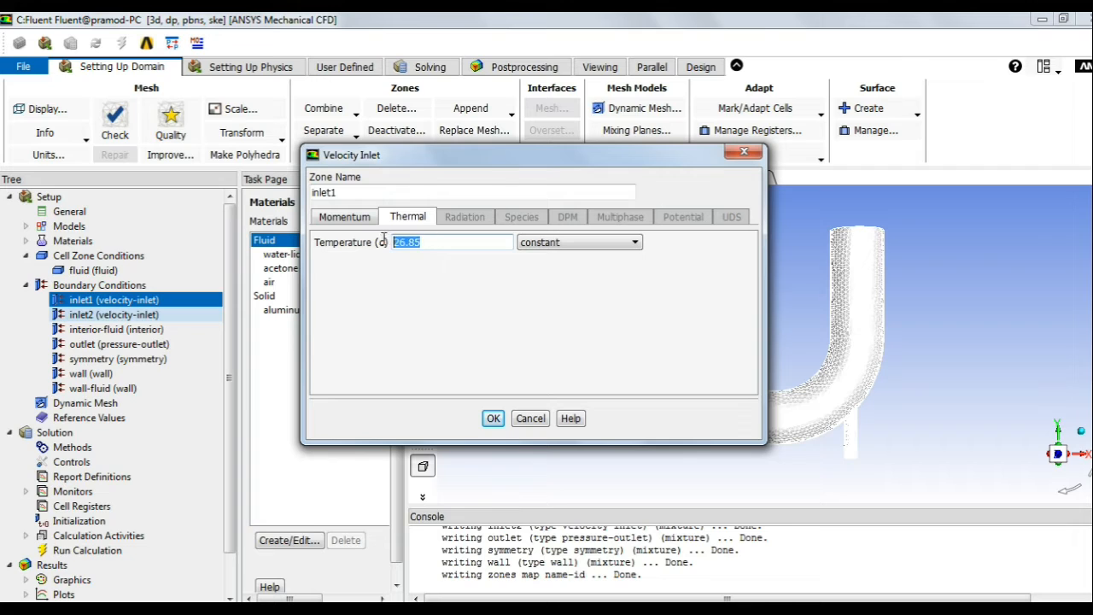
pyautogui.write('20')
pyautogui.click(493, 418)
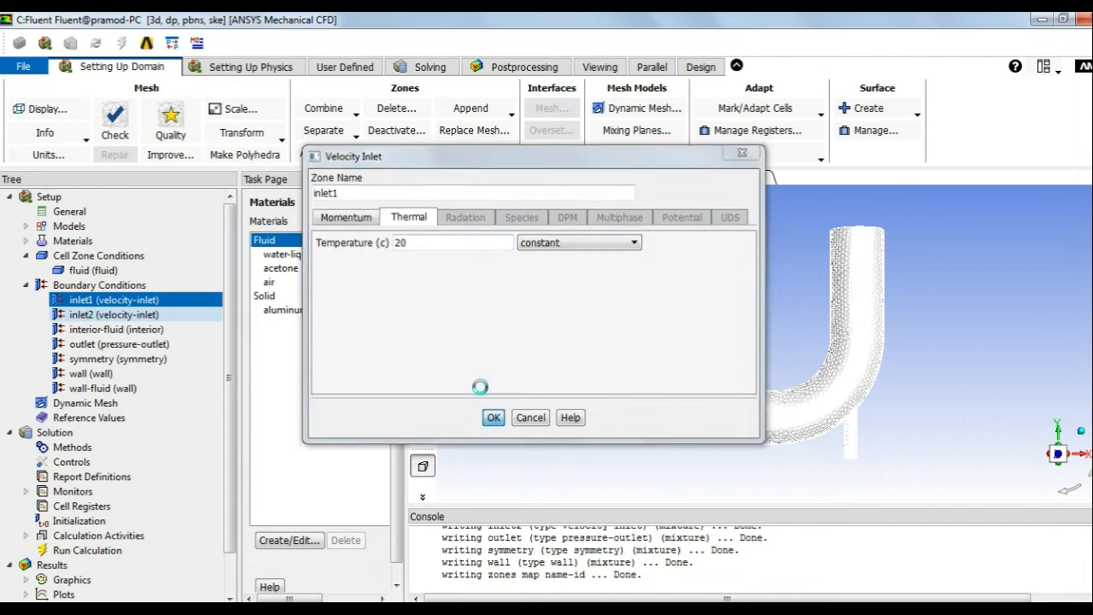
pyautogui.click(96, 315)
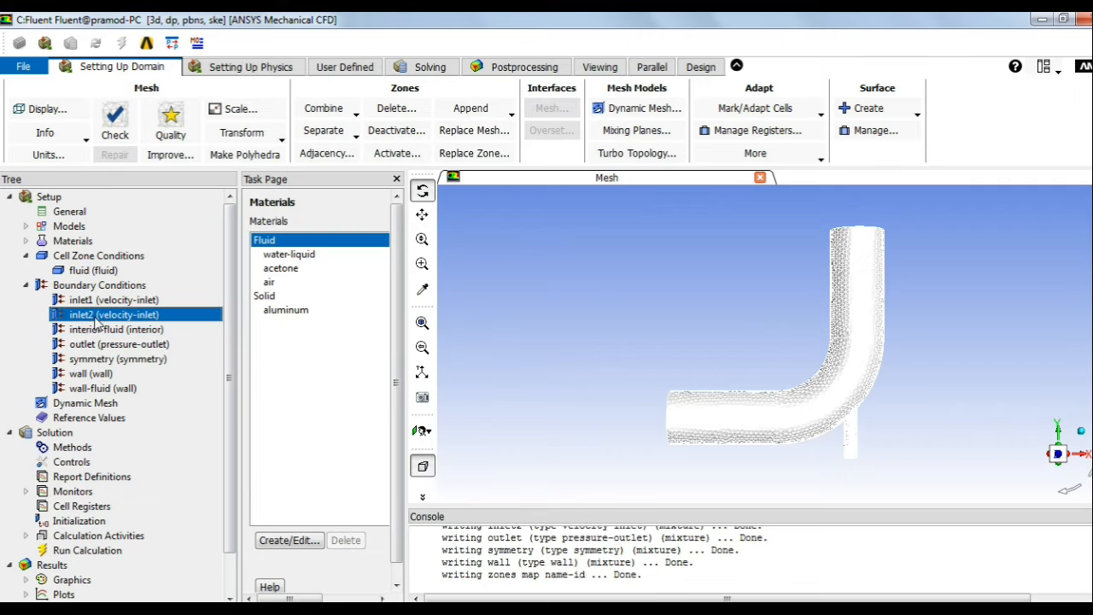
pyautogui.doubleClick(192, 321)
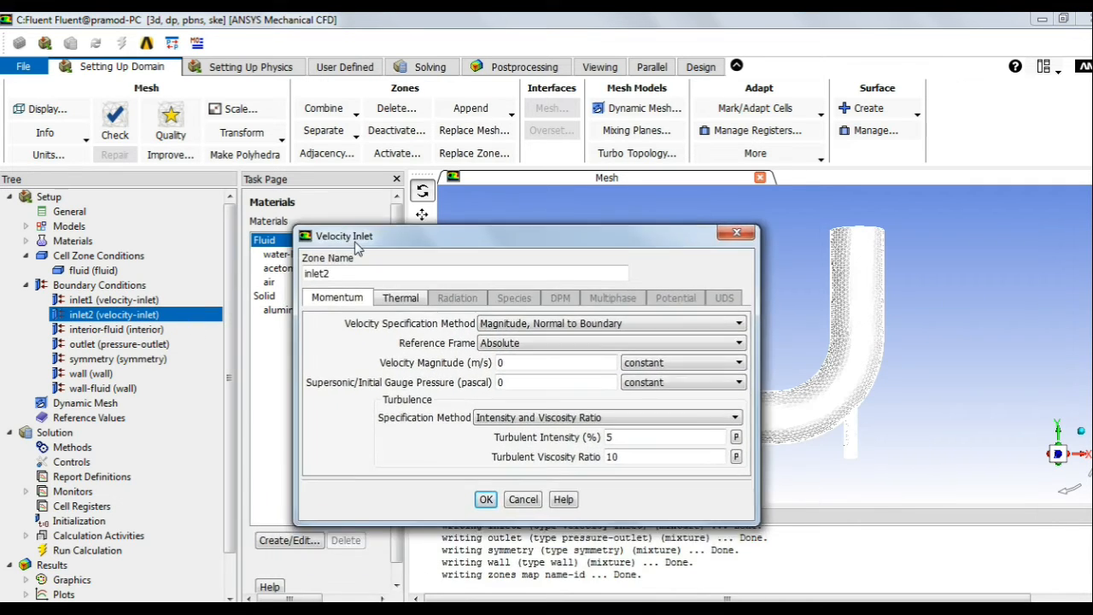
# Step: Set inlet2 to 1.2 m/s velocity magnitude and 40 °C inlet temperature
pyautogui.click(532, 345)
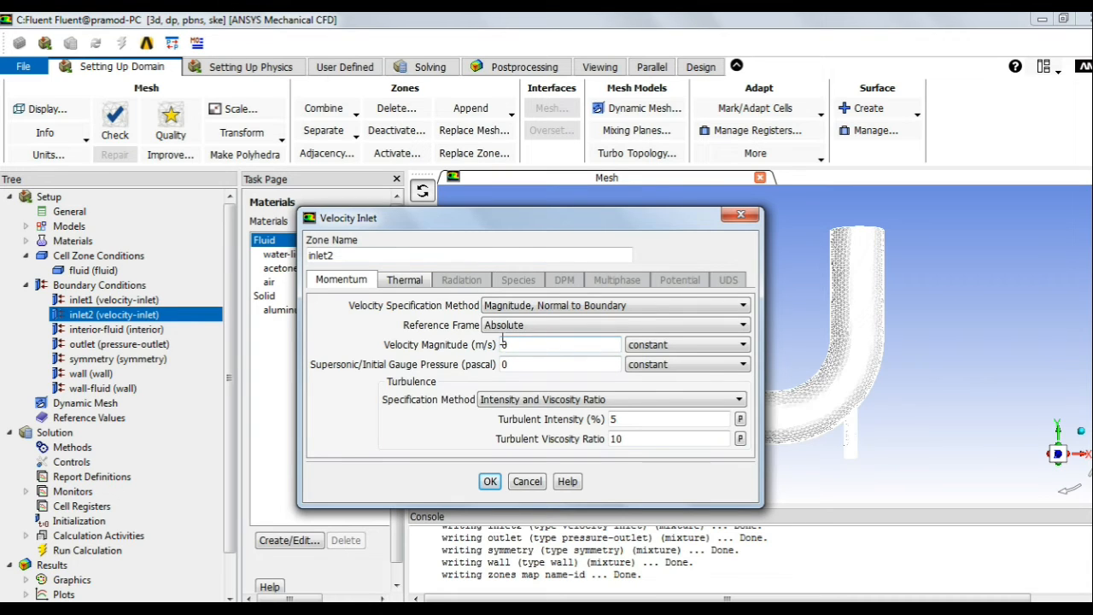
pyautogui.moveTo(523, 350); pyautogui.dragTo(487, 339)
pyautogui.click(407, 282)
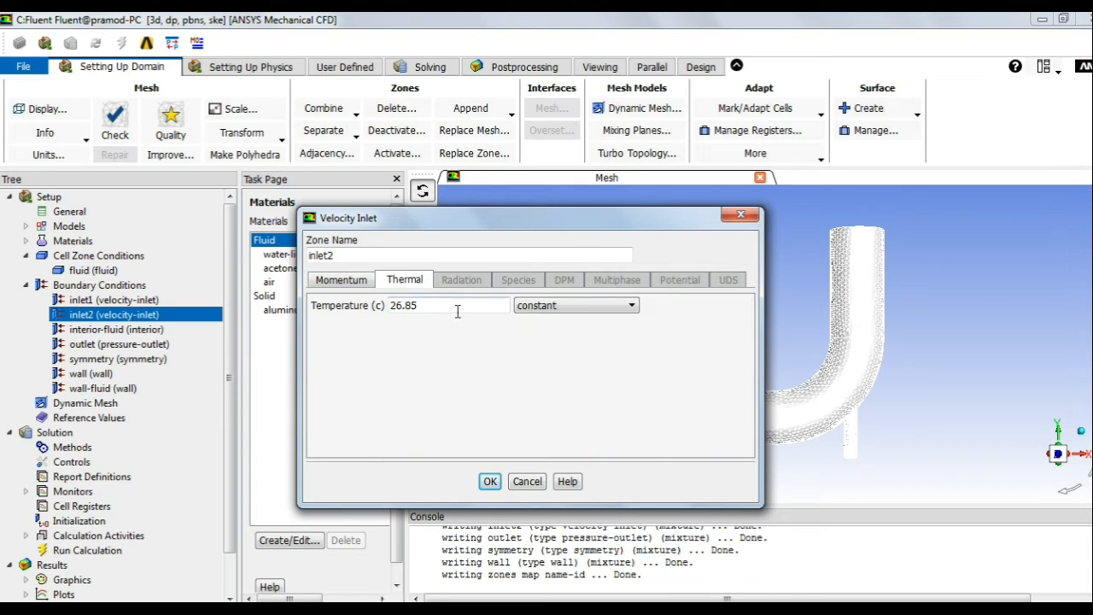
pyautogui.moveTo(421, 310); pyautogui.dragTo(365, 297)
pyautogui.write('40')
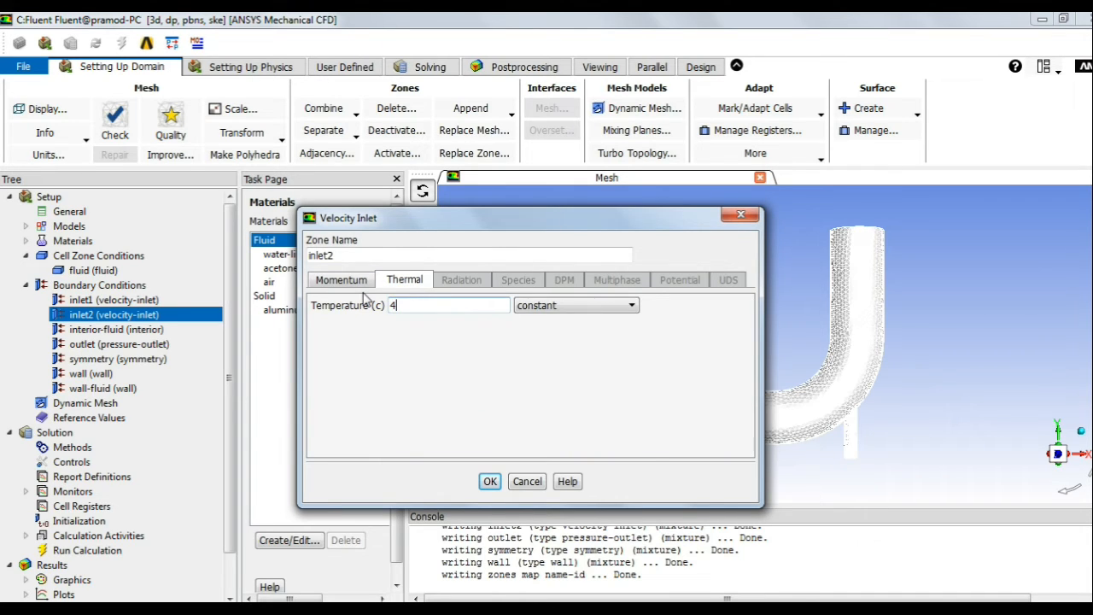
pyautogui.click(491, 482)
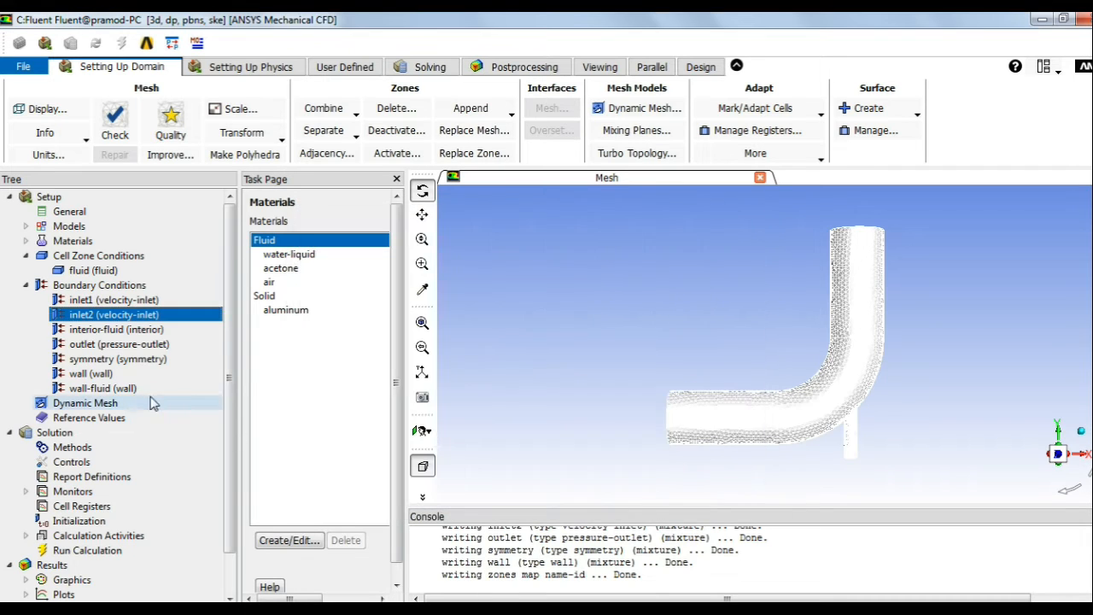
pyautogui.doubleClick(113, 362)
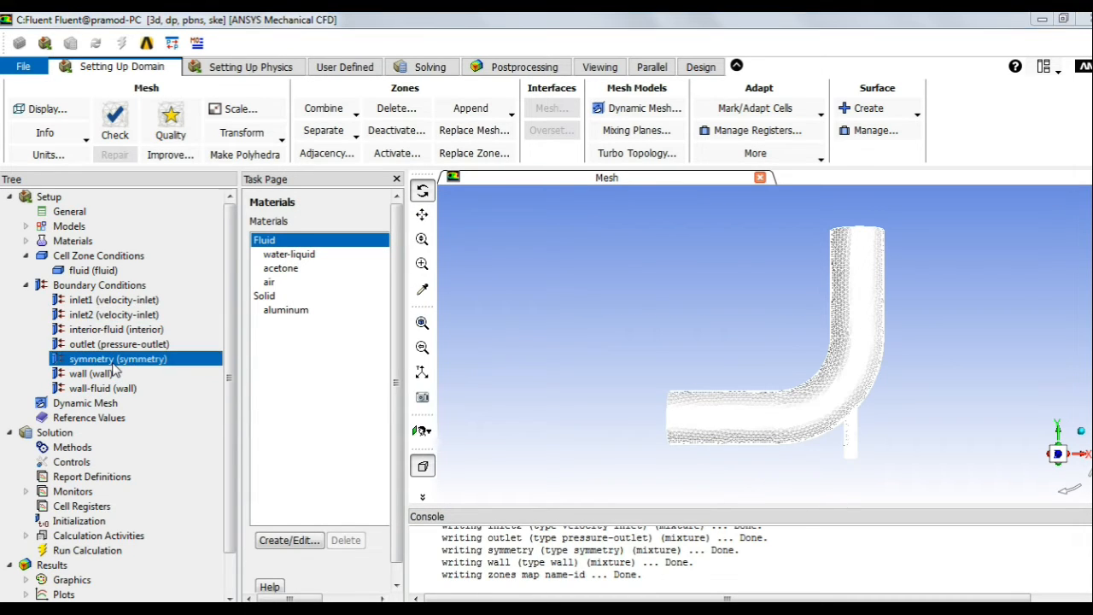
pyautogui.rightClick(113, 362)
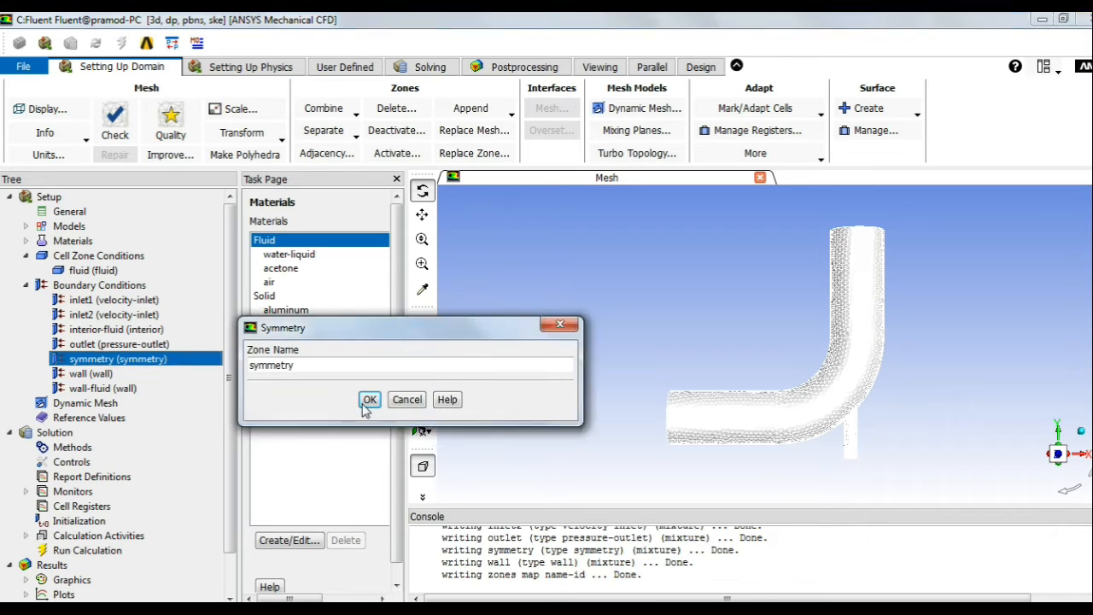
pyautogui.click(369, 400)
pyautogui.rightClick(146, 362)
pyautogui.click(166, 369)
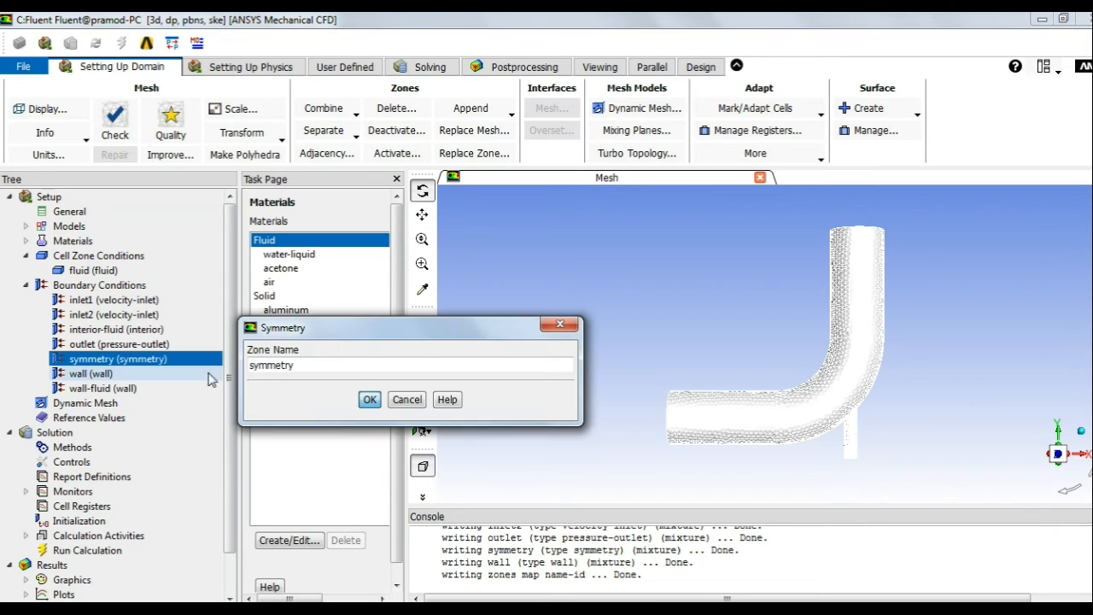
pyautogui.click(369, 398)
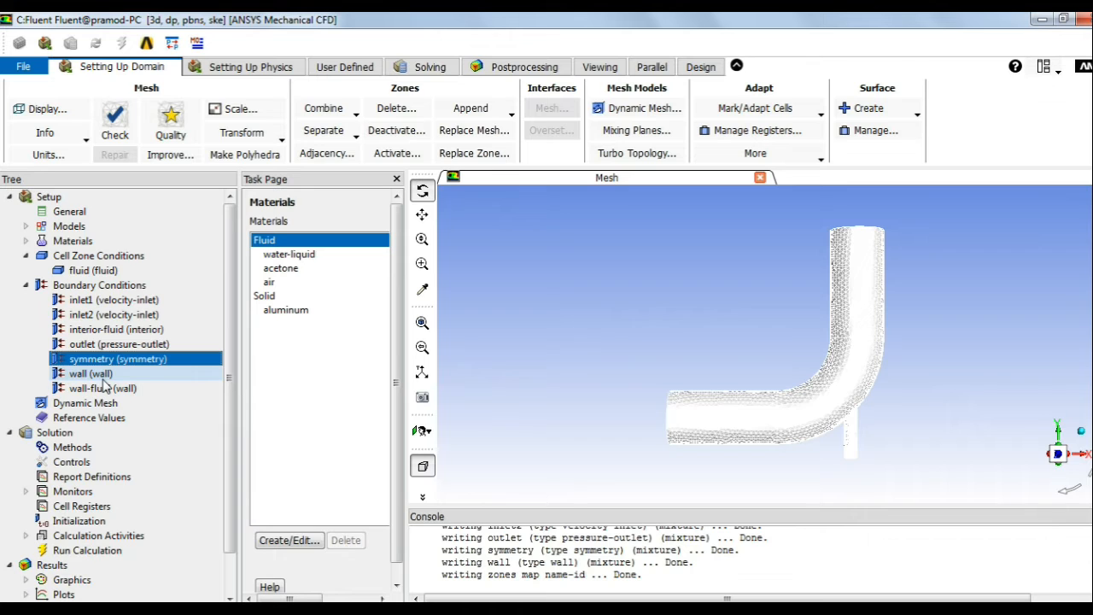
pyautogui.click(111, 344)
pyautogui.rightClick(119, 349)
pyautogui.click(173, 358)
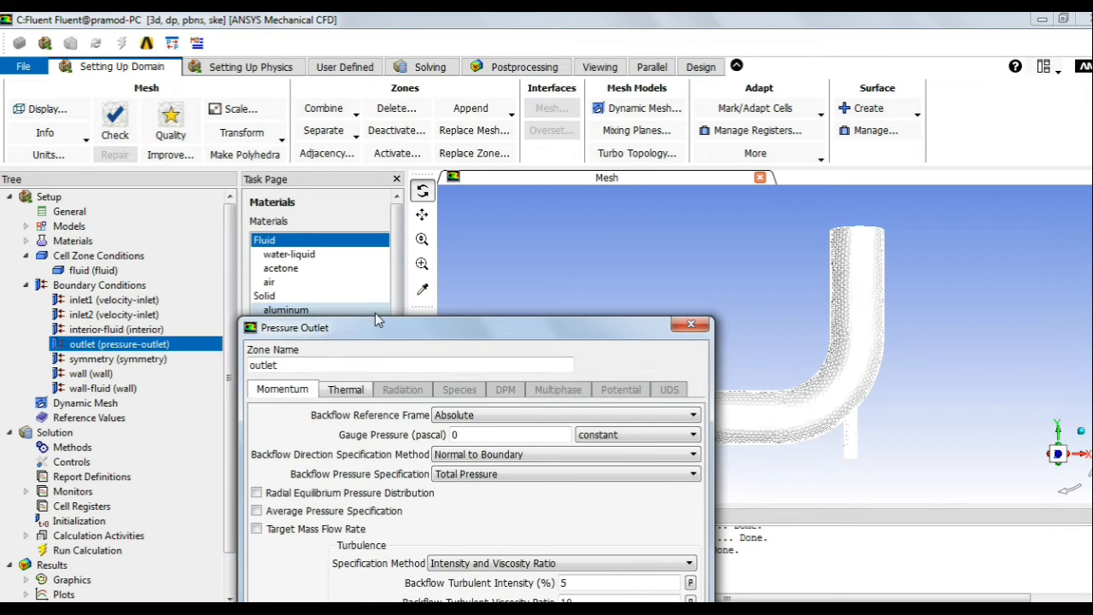
pyautogui.moveTo(375, 314); pyautogui.dragTo(383, 169)
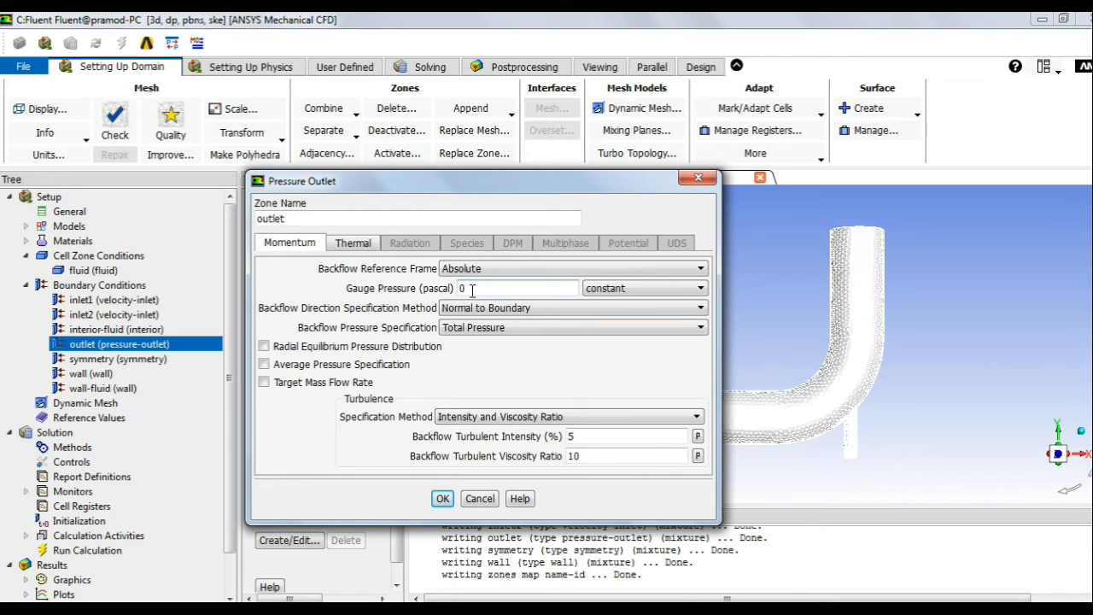
pyautogui.click(364, 246)
pyautogui.doubleClick(446, 269)
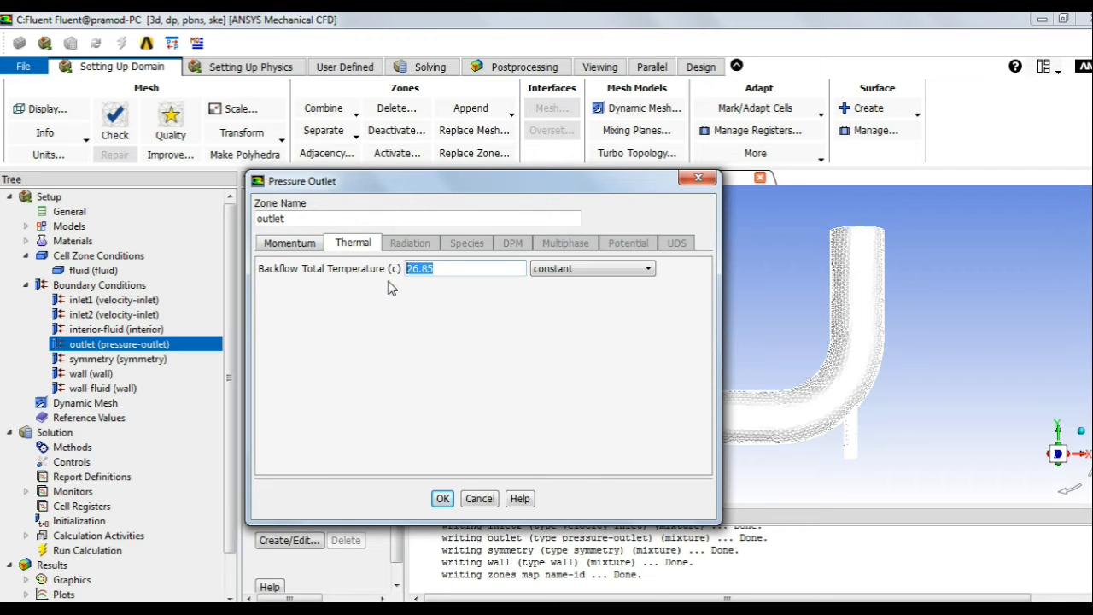
pyautogui.click(290, 245)
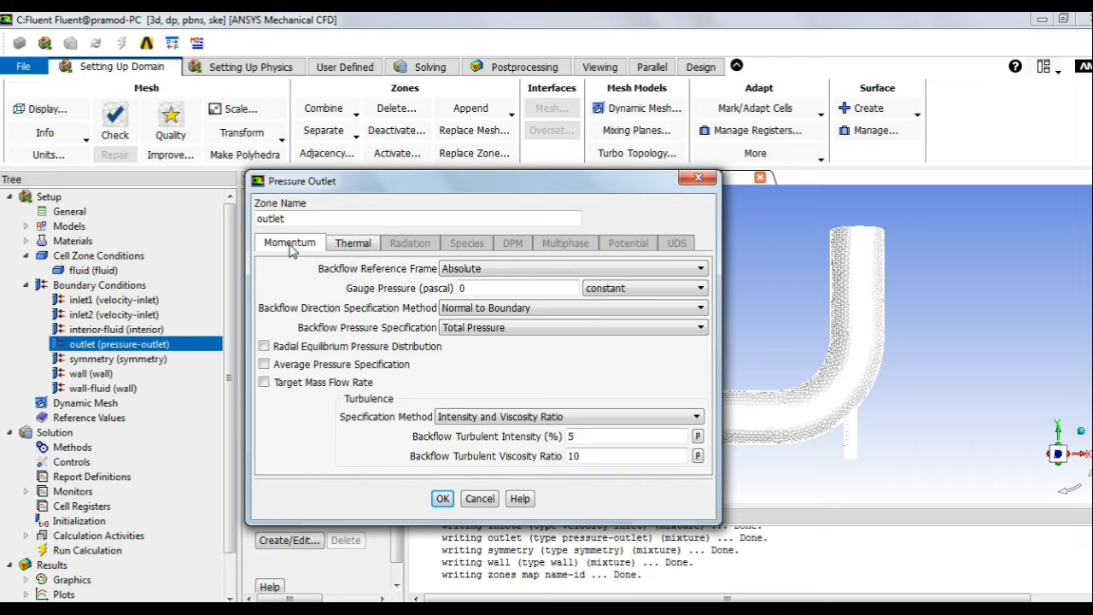
pyautogui.click(442, 499)
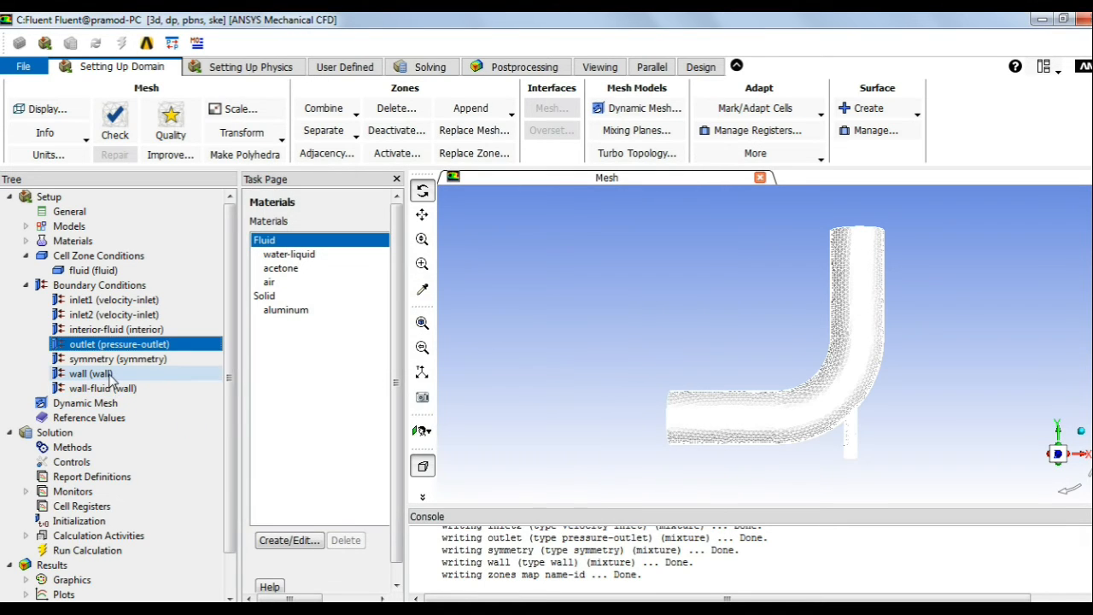
# Step: Keep the wall as a stationary no-slip, zero heat-flux aluminum wall
pyautogui.click(109, 376)
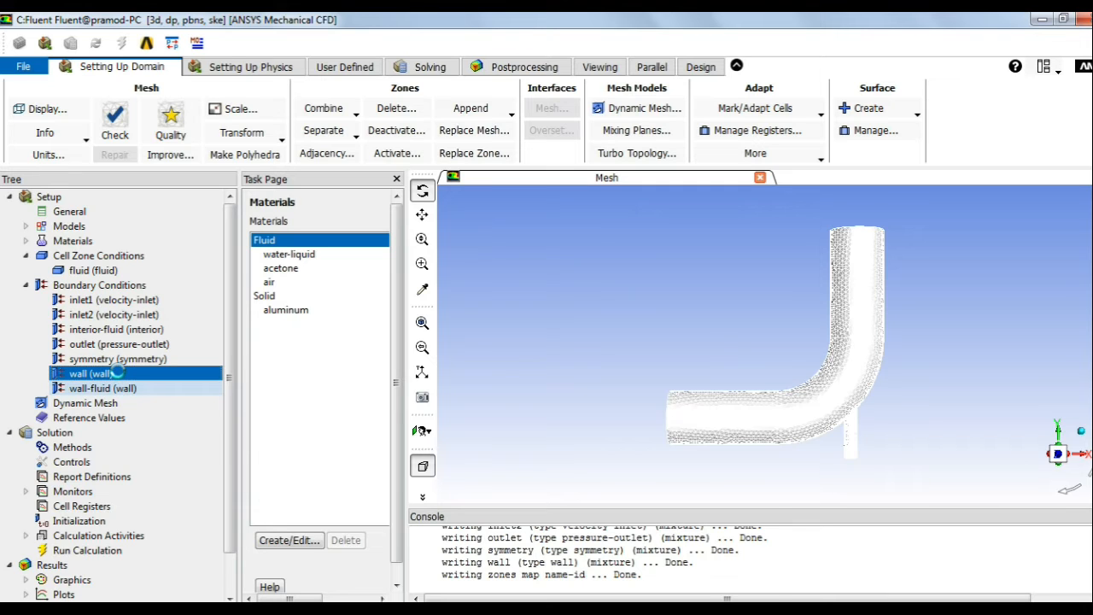
pyautogui.moveTo(317, 328); pyautogui.dragTo(339, 203)
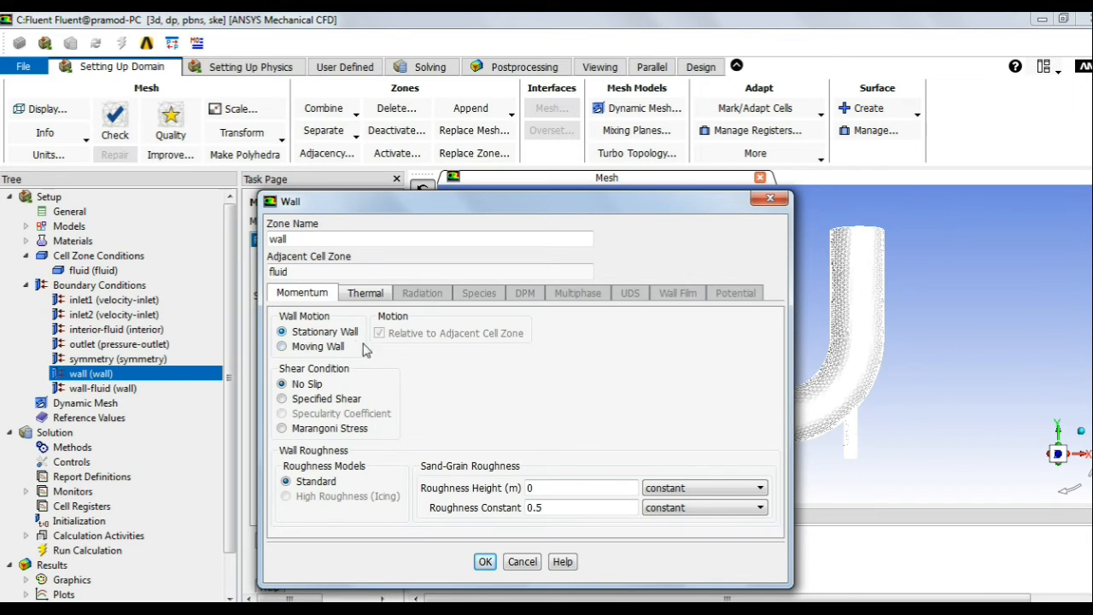
pyautogui.click(485, 562)
pyautogui.rightClick(111, 378)
pyautogui.click(128, 384)
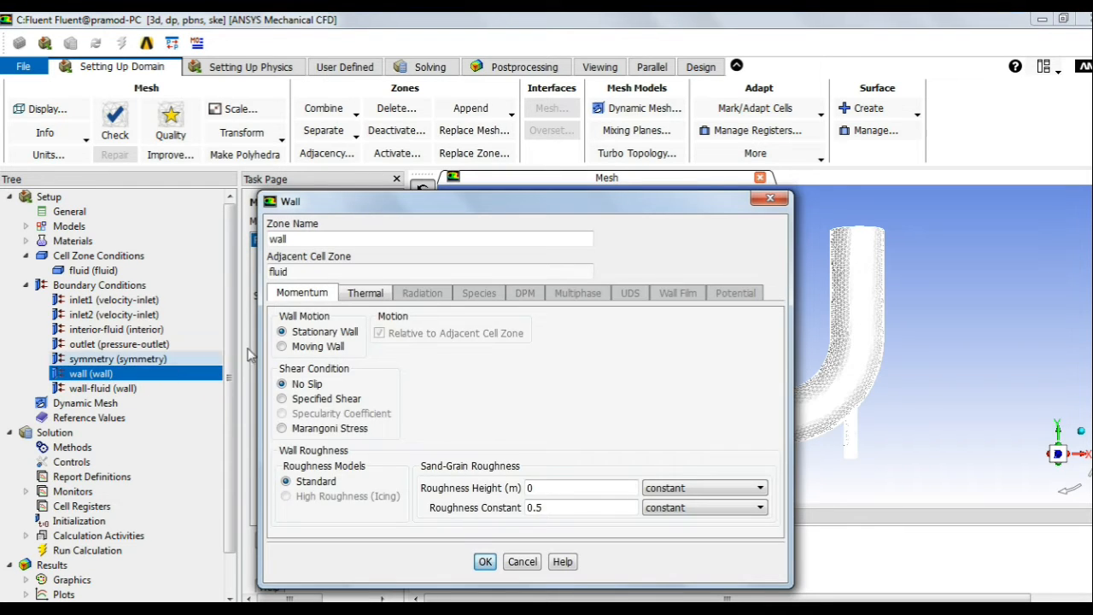
pyautogui.click(364, 293)
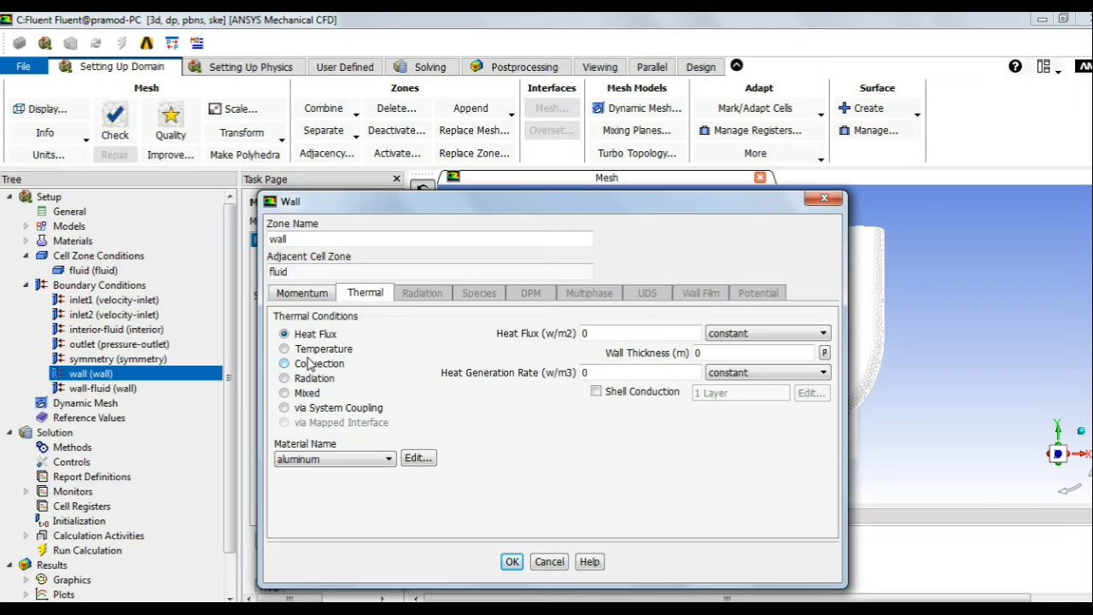
pyautogui.click(513, 561)
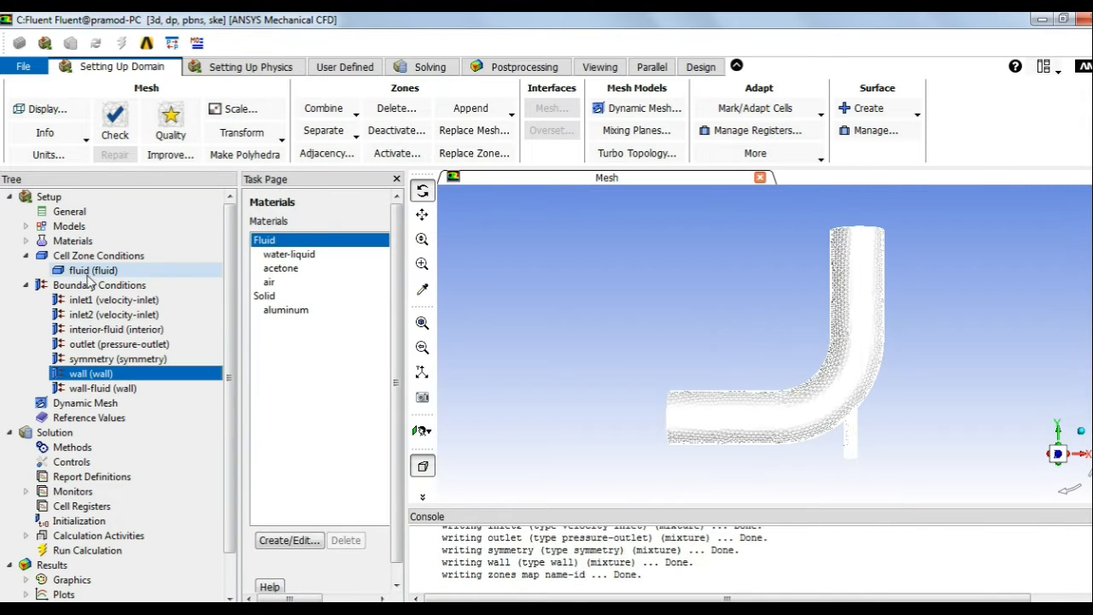
# Step: Collapse the Boundary Conditions and Cell Zone Conditions branches of the tree
pyautogui.click(26, 286)
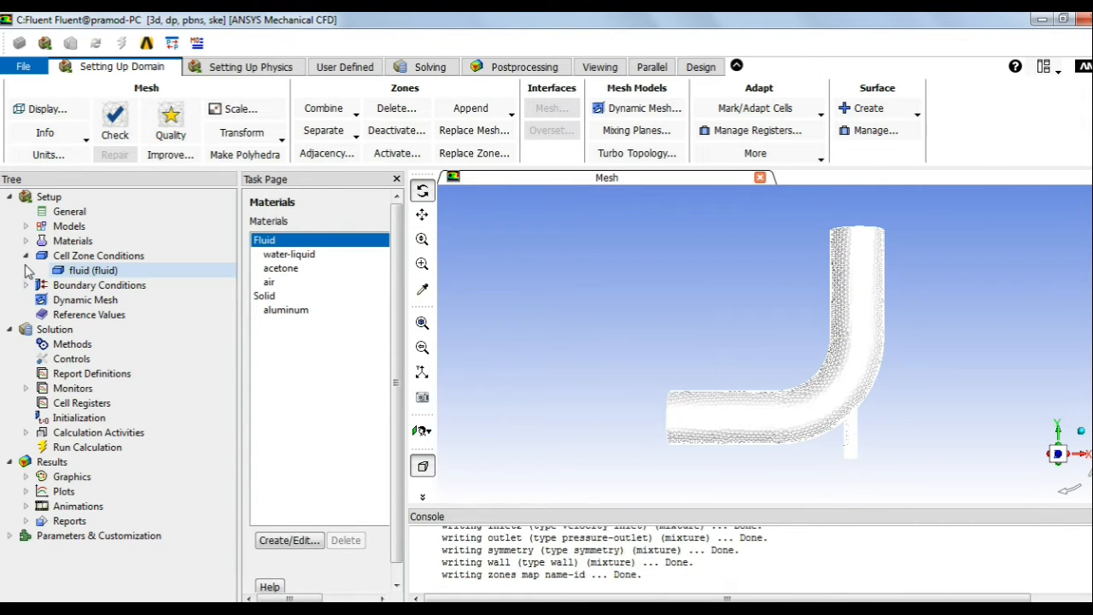
pyautogui.click(25, 256)
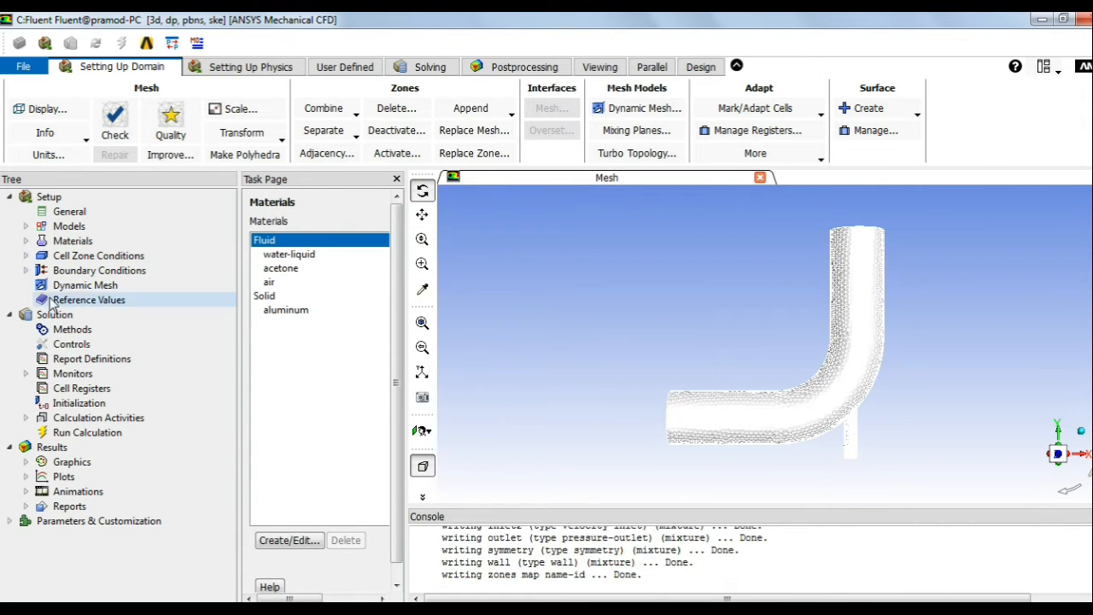
pyautogui.click(98, 302)
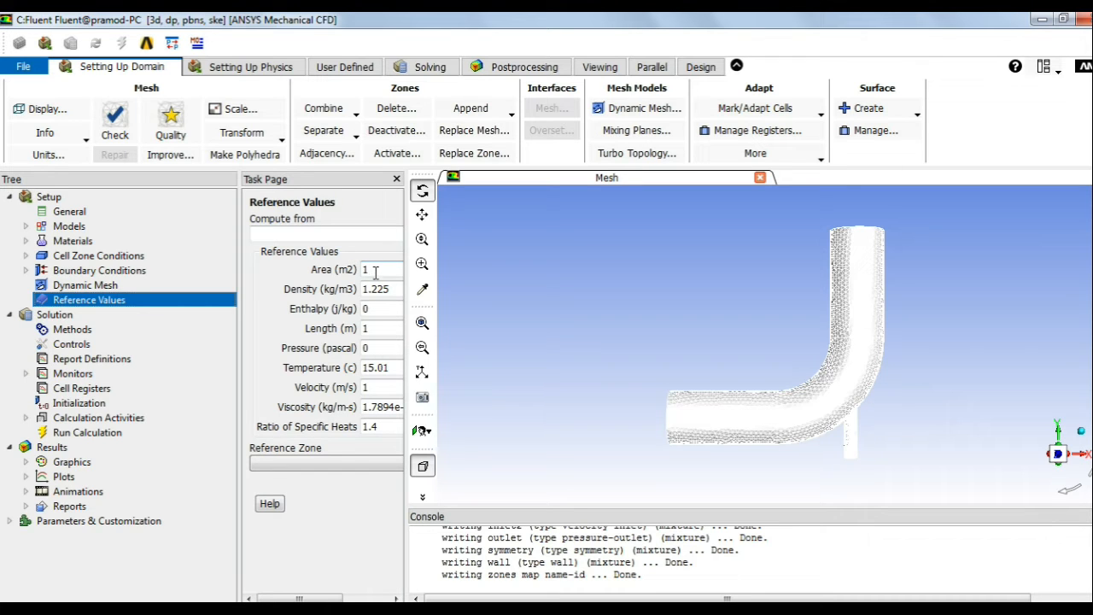
# Step: Compute reference values from inlet1: density 1000, 20 °C, 0.4 m/s, viscosity 0.0008
pyautogui.moveTo(404, 271); pyautogui.dragTo(501, 282)
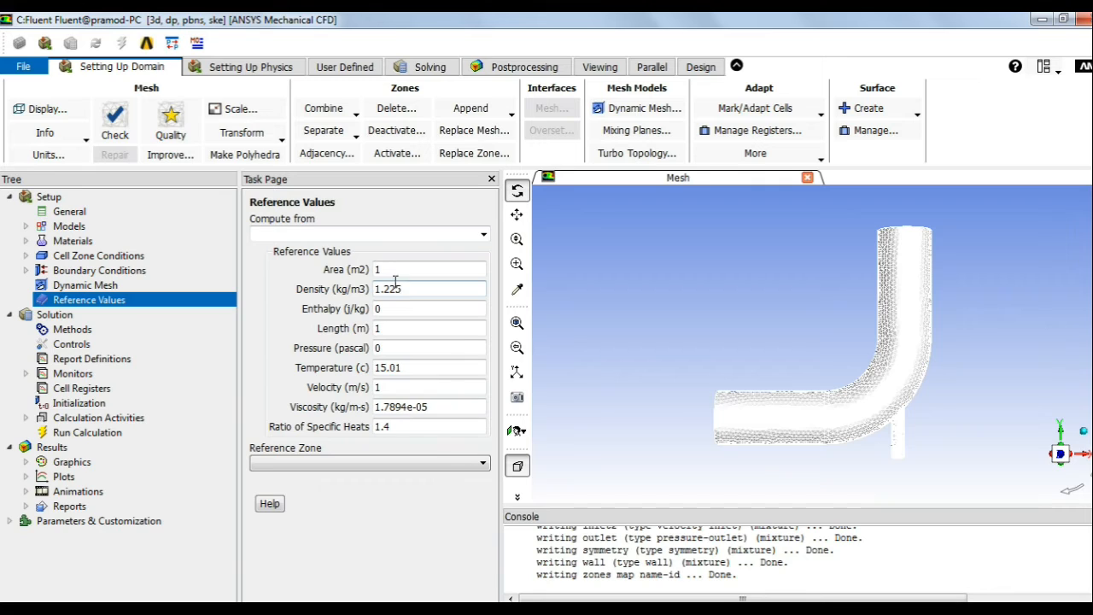
pyautogui.click(404, 427)
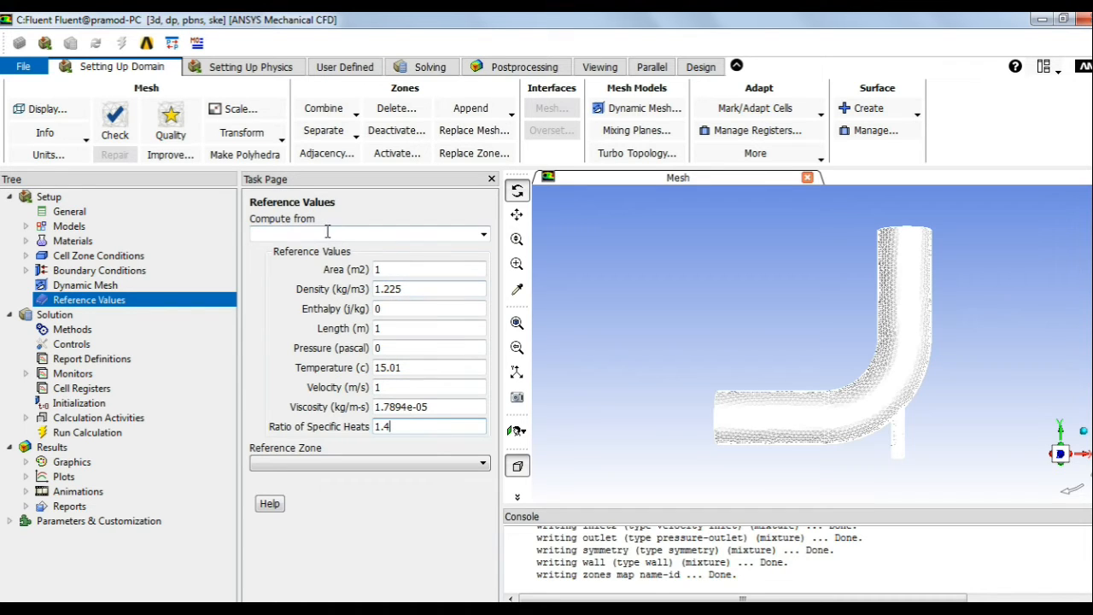
pyautogui.click(482, 237)
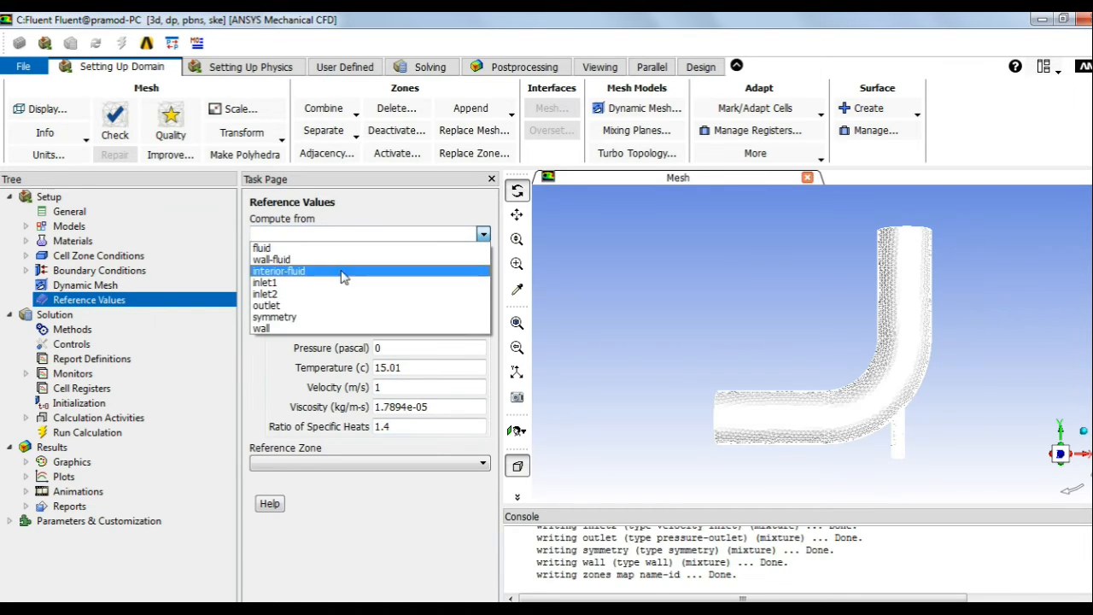
pyautogui.click(289, 284)
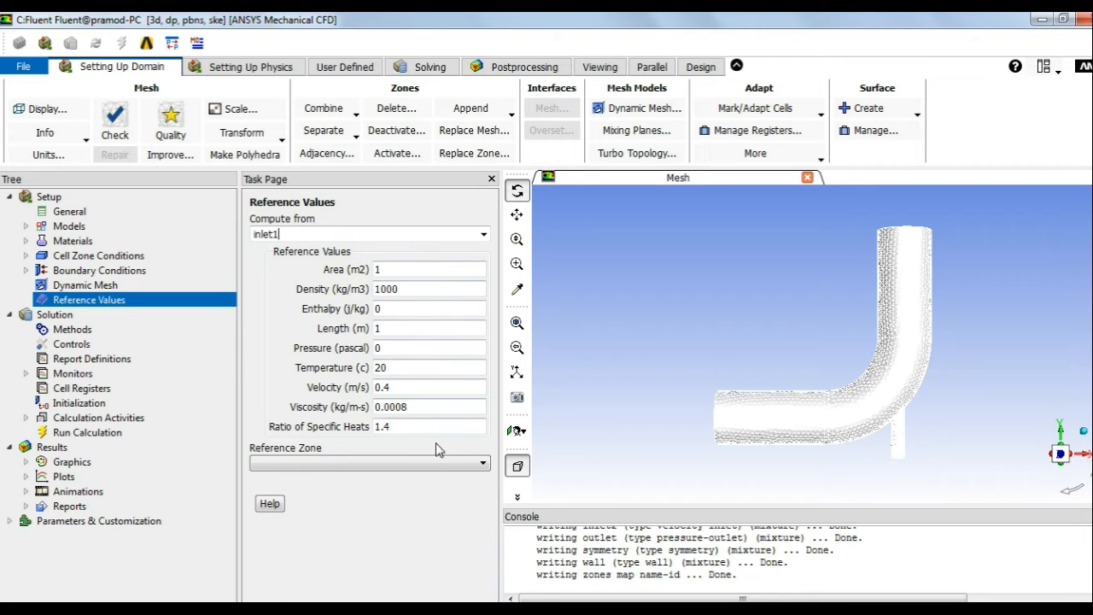
# Step: Open the Solution Methods page showing SIMPLE with second-order pressure and momentum
pyautogui.click(69, 331)
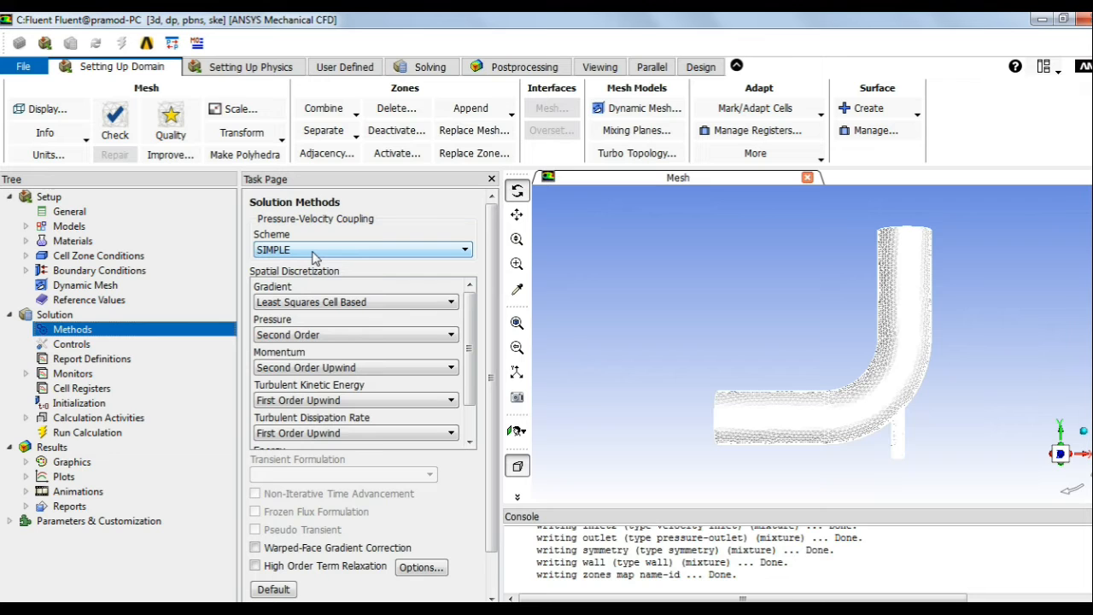
pyautogui.moveTo(224, 610)
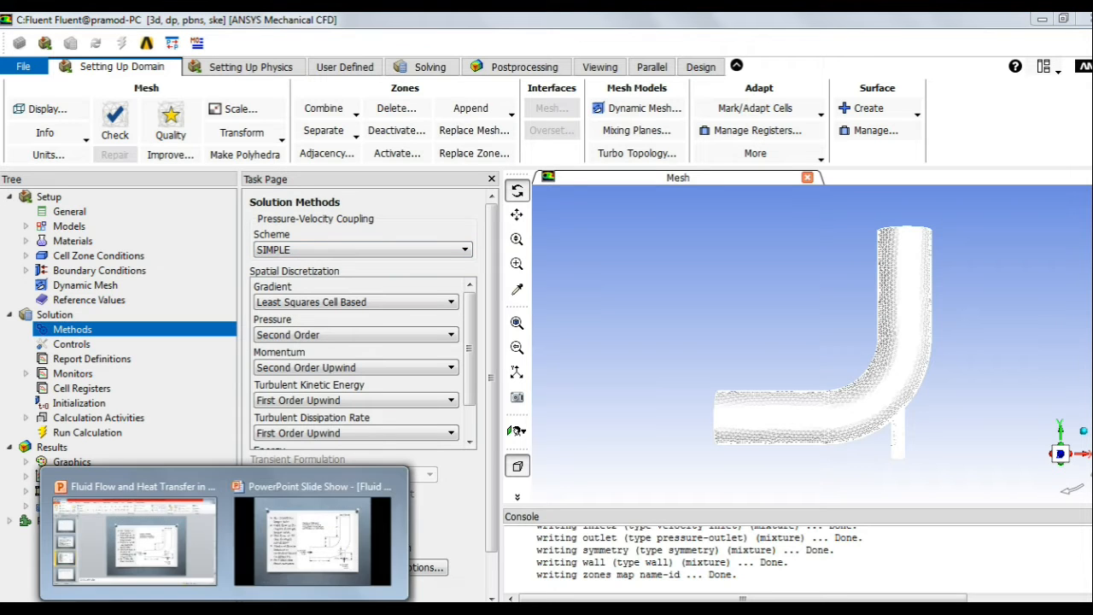
pyautogui.click(281, 559)
# Step: Leave the PowerPoint slideshow and bring Fluent's Solution Methods page back to the front
pyautogui.scroll(-1, 338, 444)
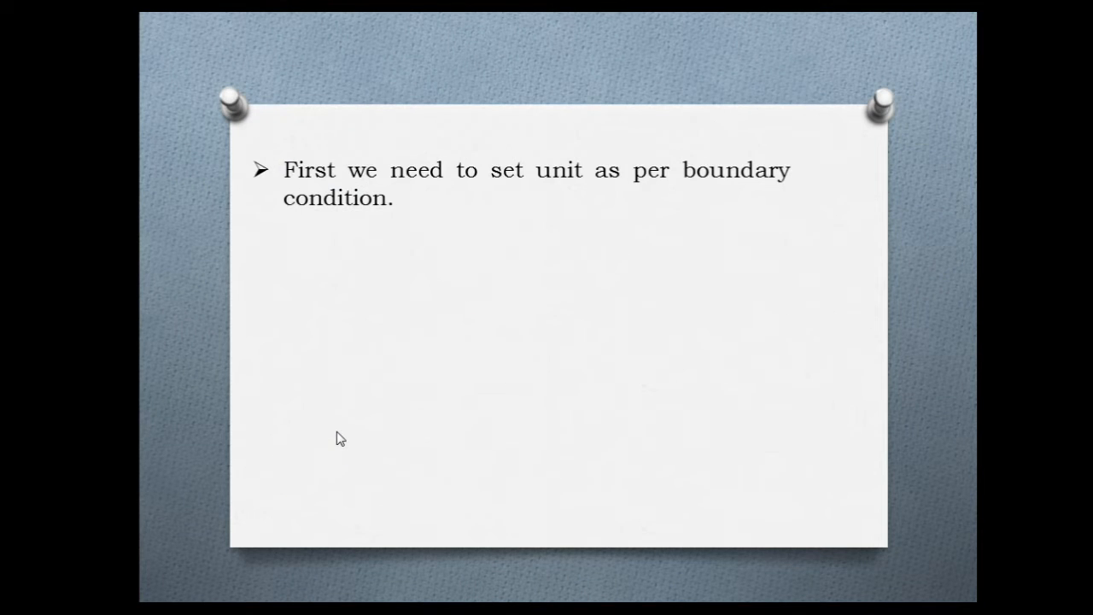
pyautogui.scroll(2, 336, 432)
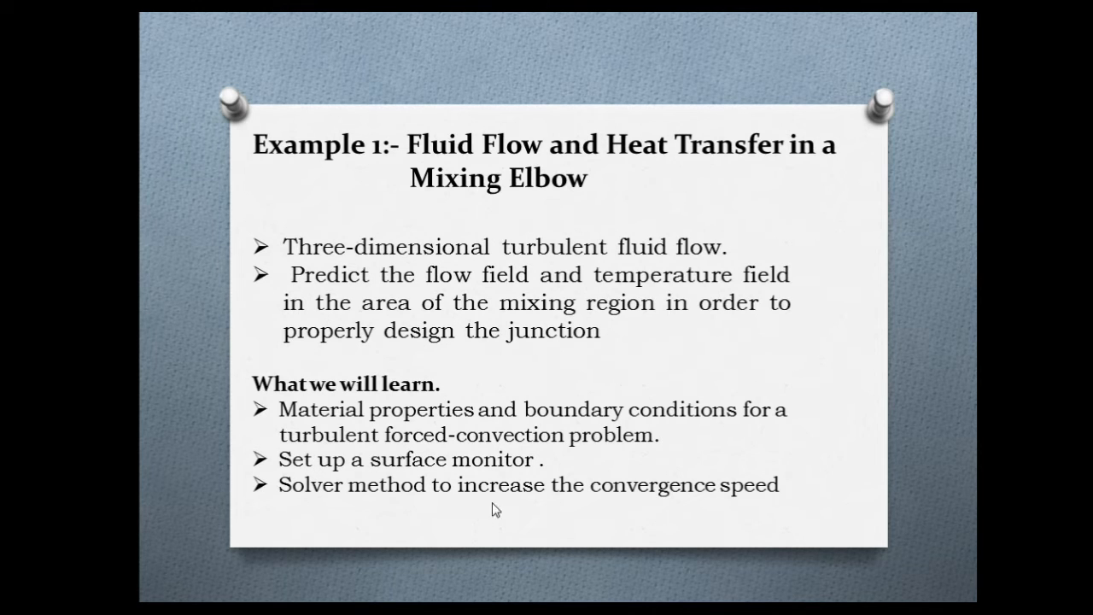
pyautogui.hotkey('alt', 'Tab')
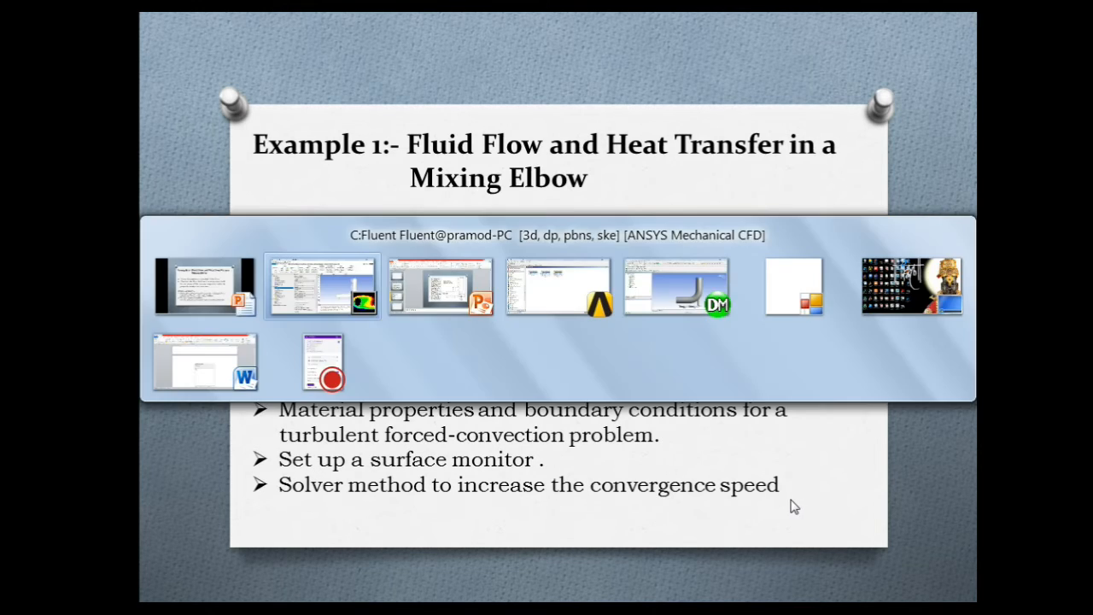
pyautogui.hotkey('alt', 'Tab')
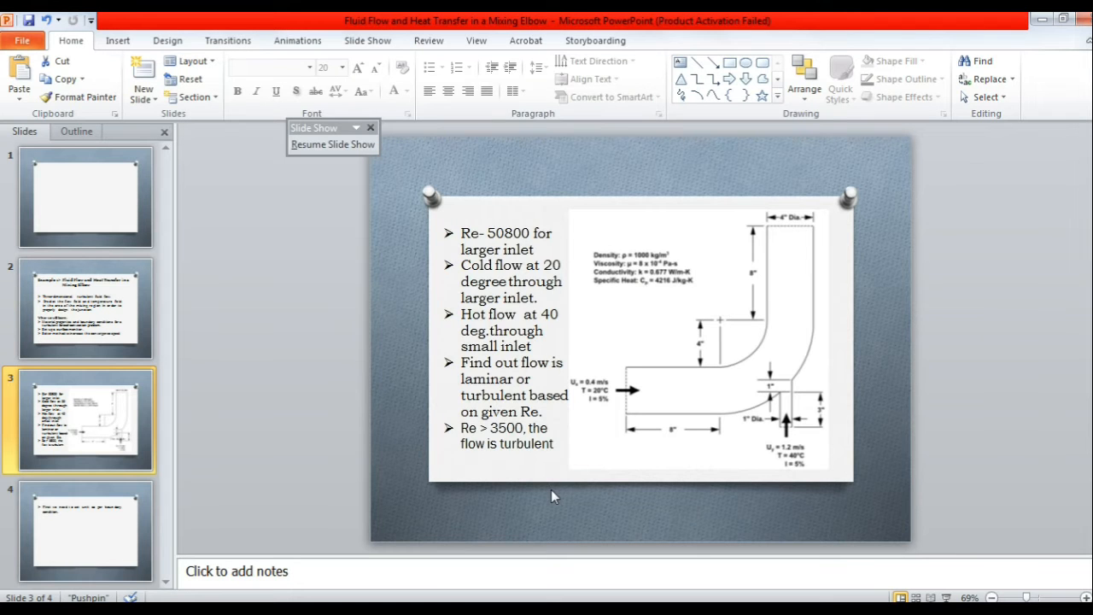
pyautogui.hotkey('alt', 'Tab')
pyautogui.hotkey('alt', 'Tab')
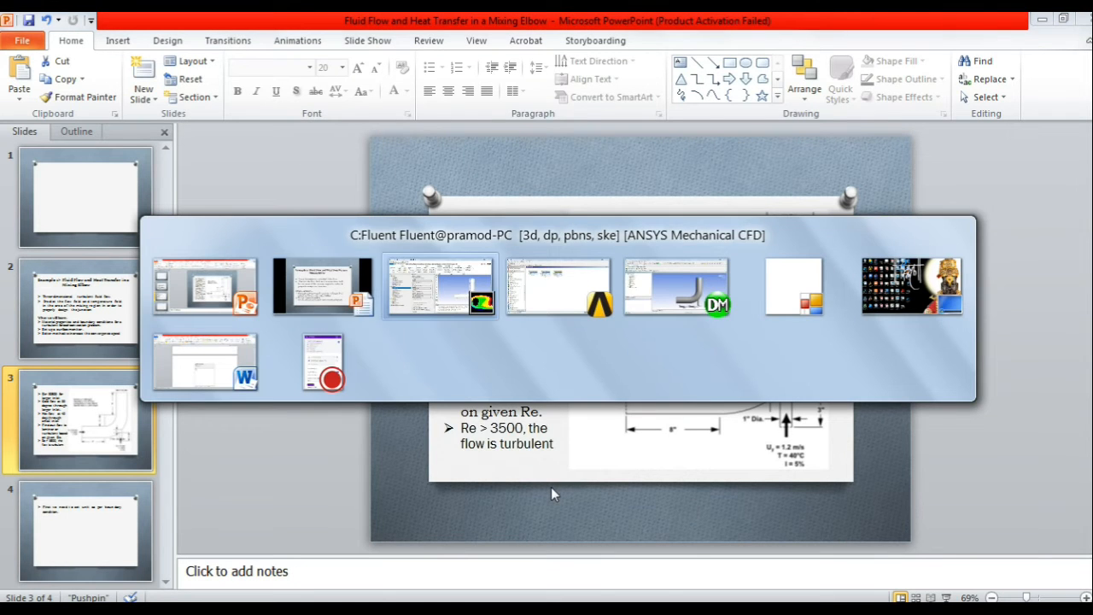
pyautogui.click(299, 250)
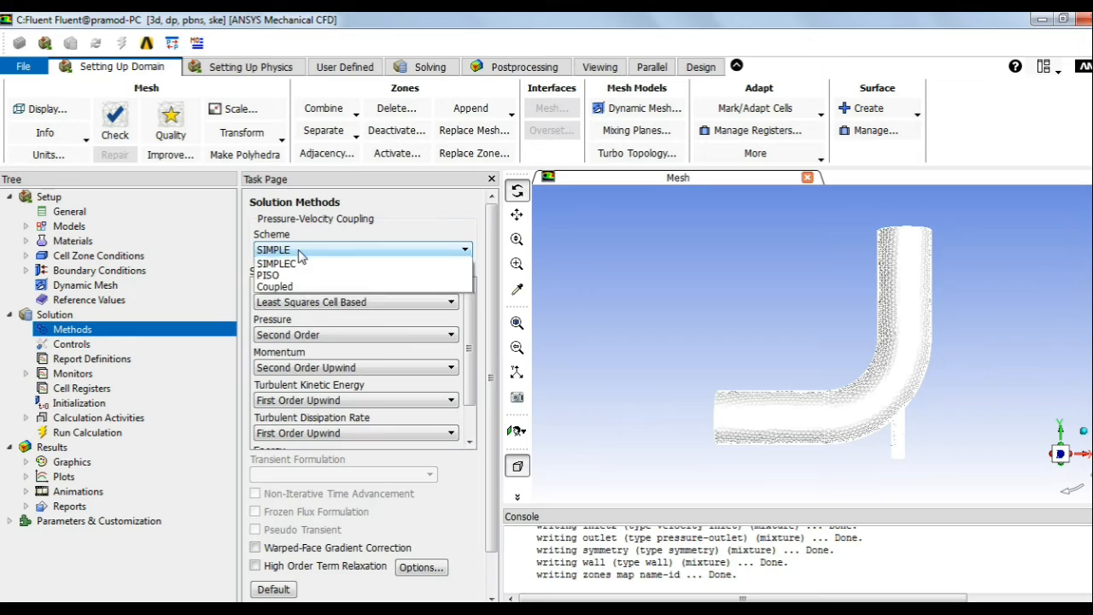
pyautogui.click(299, 250)
pyautogui.click(299, 250)
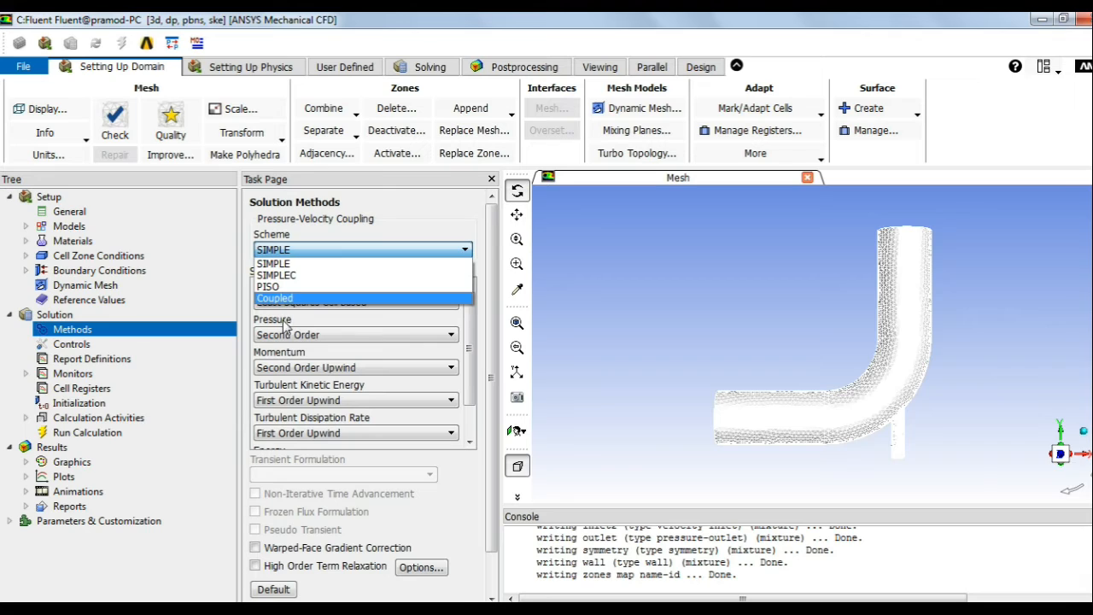
pyautogui.click(352, 235)
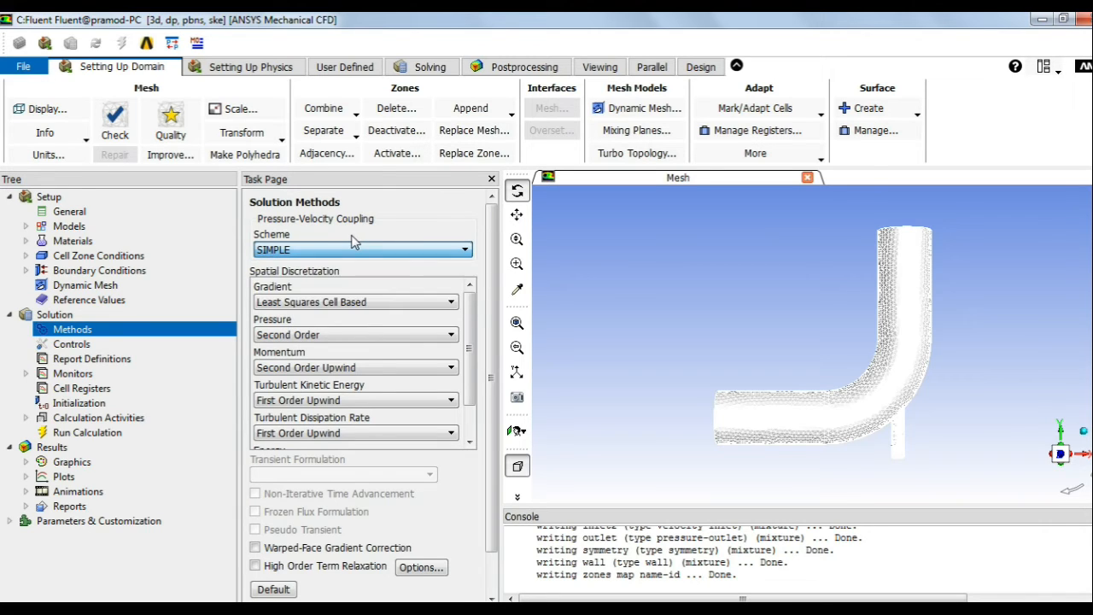
pyautogui.click(312, 309)
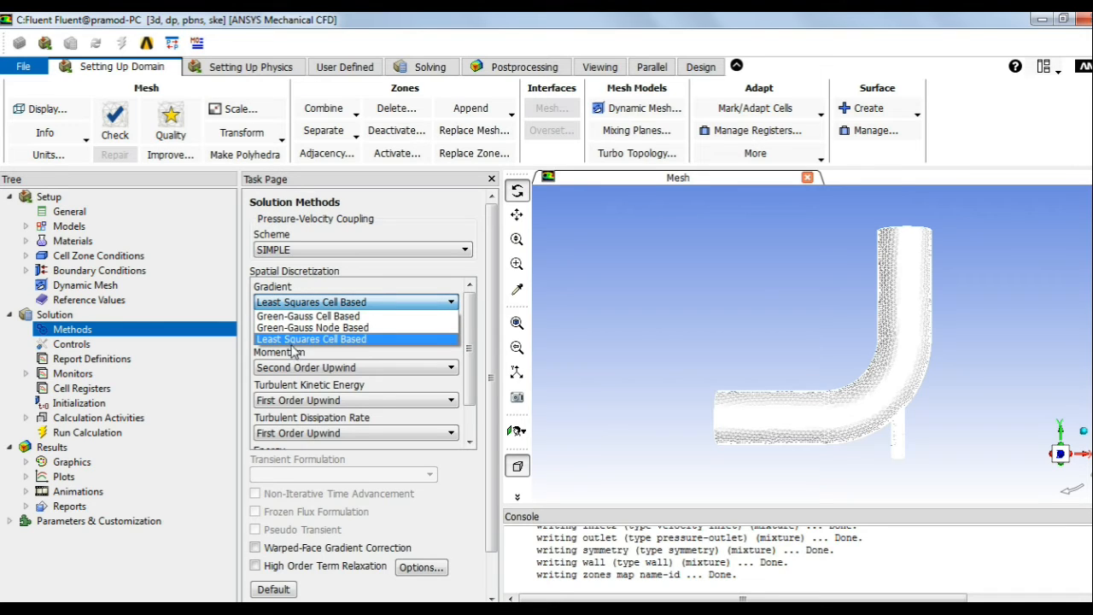
pyautogui.click(321, 339)
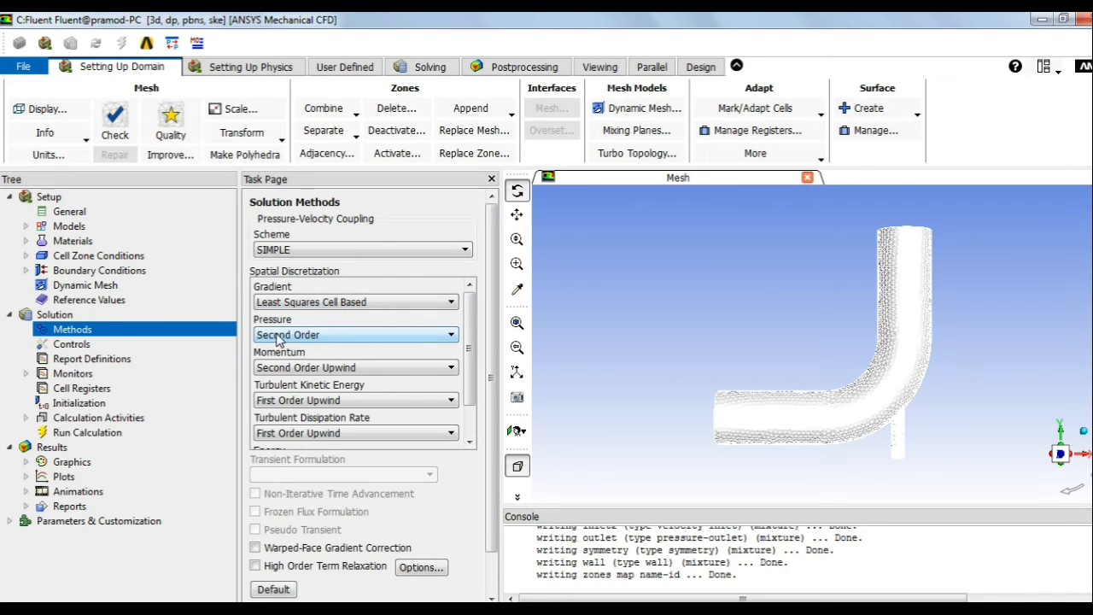
pyautogui.click(287, 339)
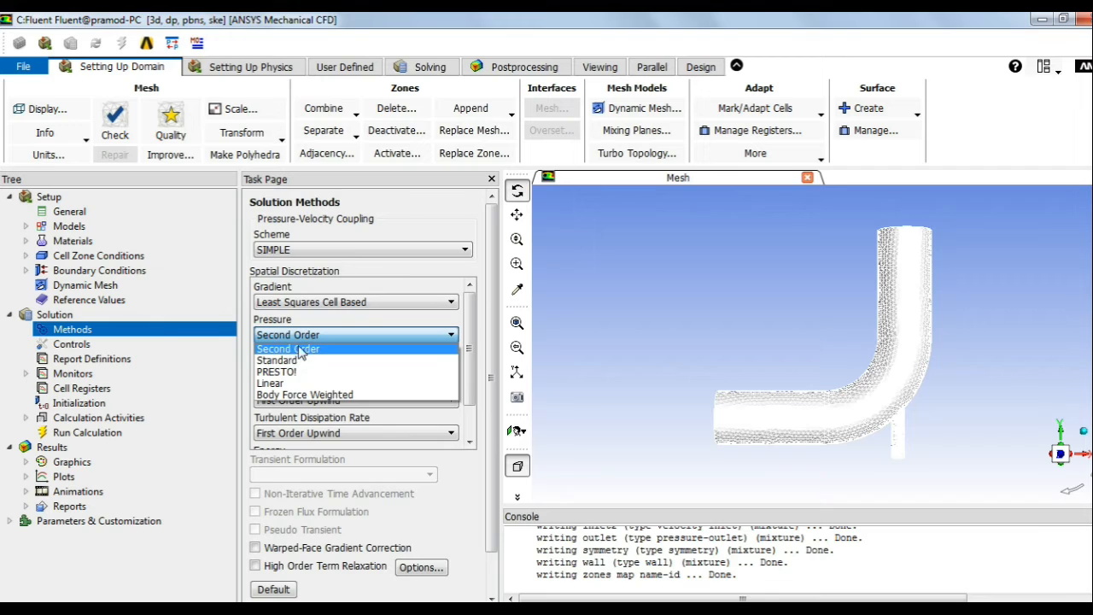
pyautogui.click(313, 341)
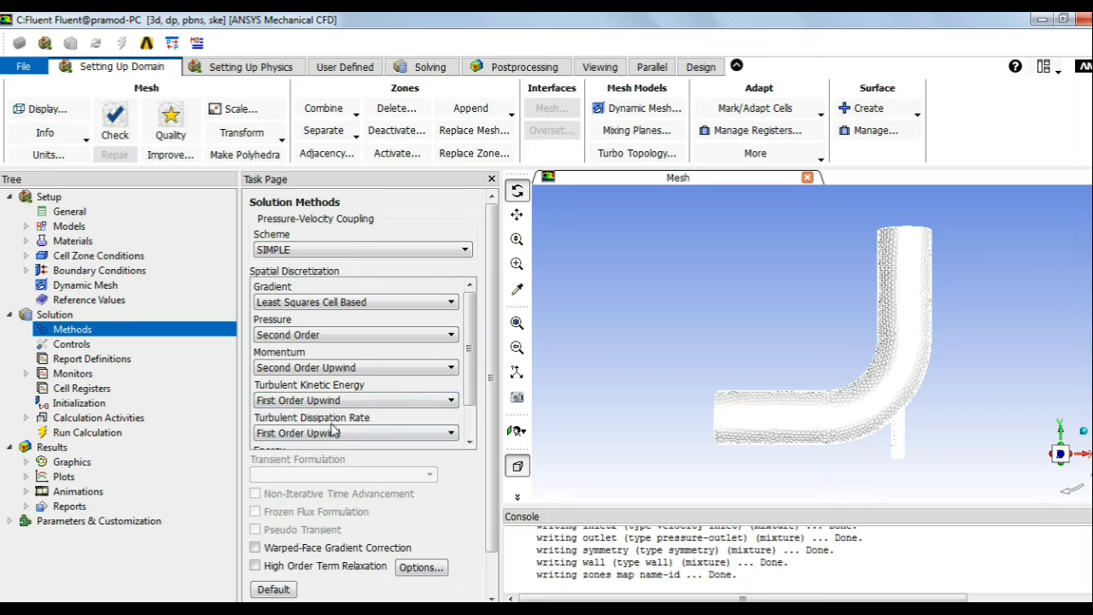
pyautogui.moveTo(468, 399); pyautogui.dragTo(468, 436)
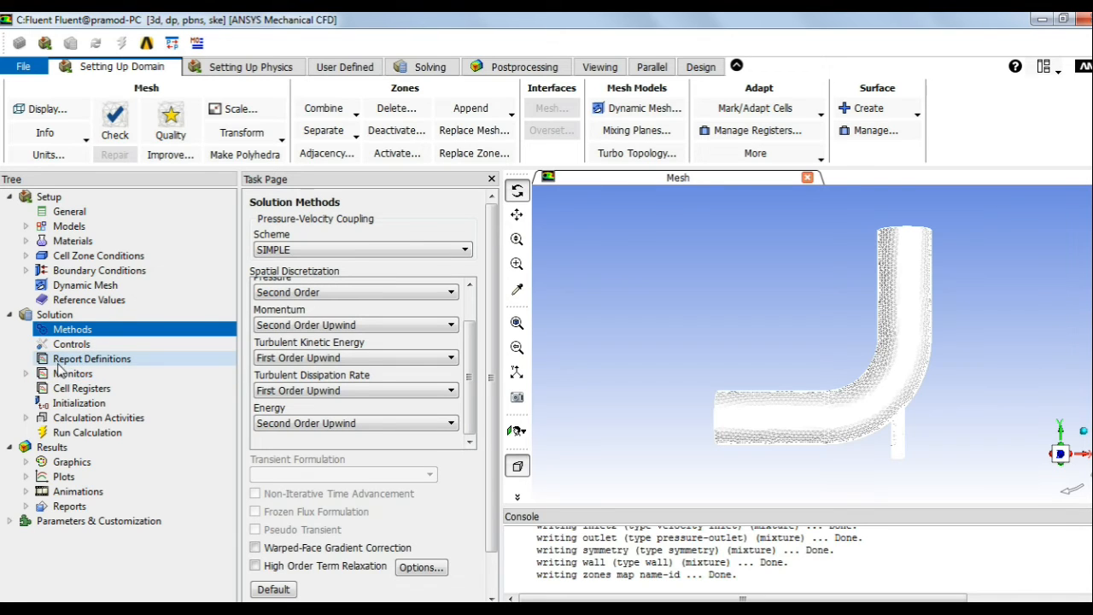
pyautogui.click(26, 374)
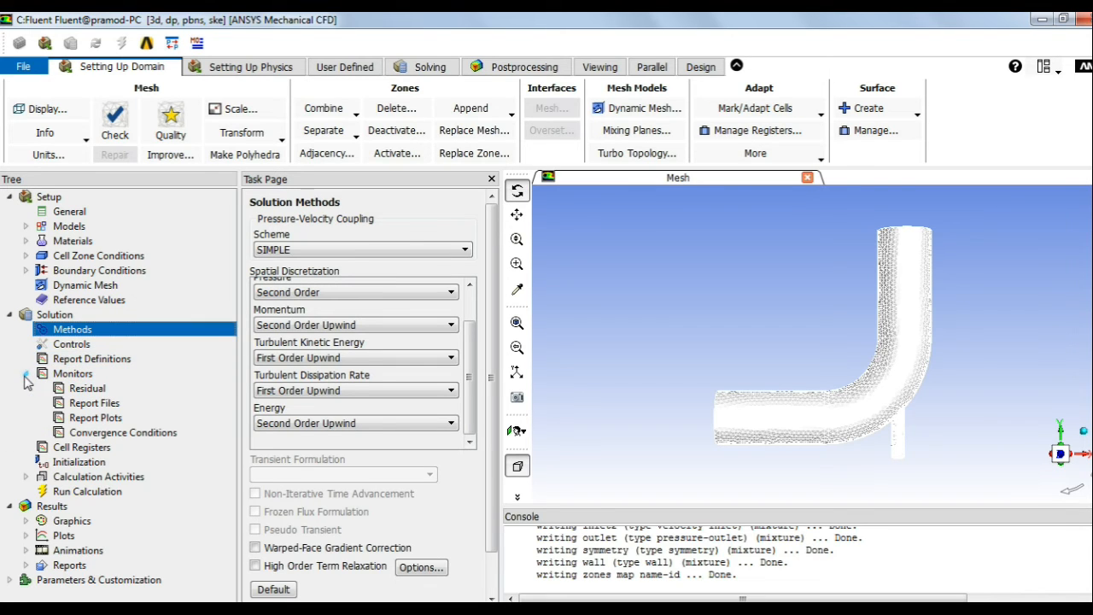
pyautogui.click(78, 376)
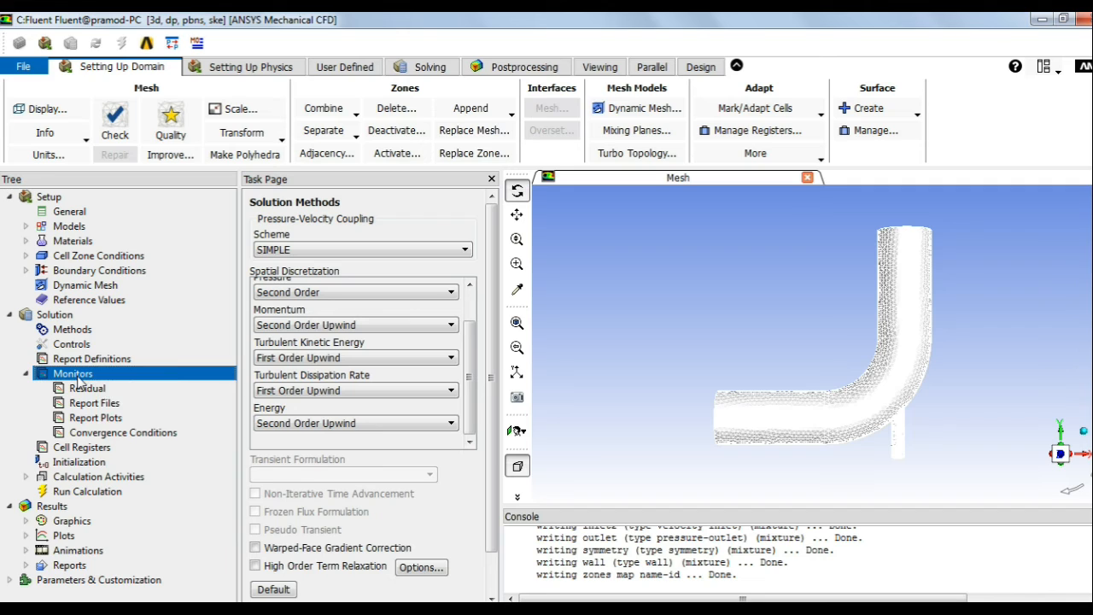
pyautogui.rightClick(78, 382)
pyautogui.click(111, 404)
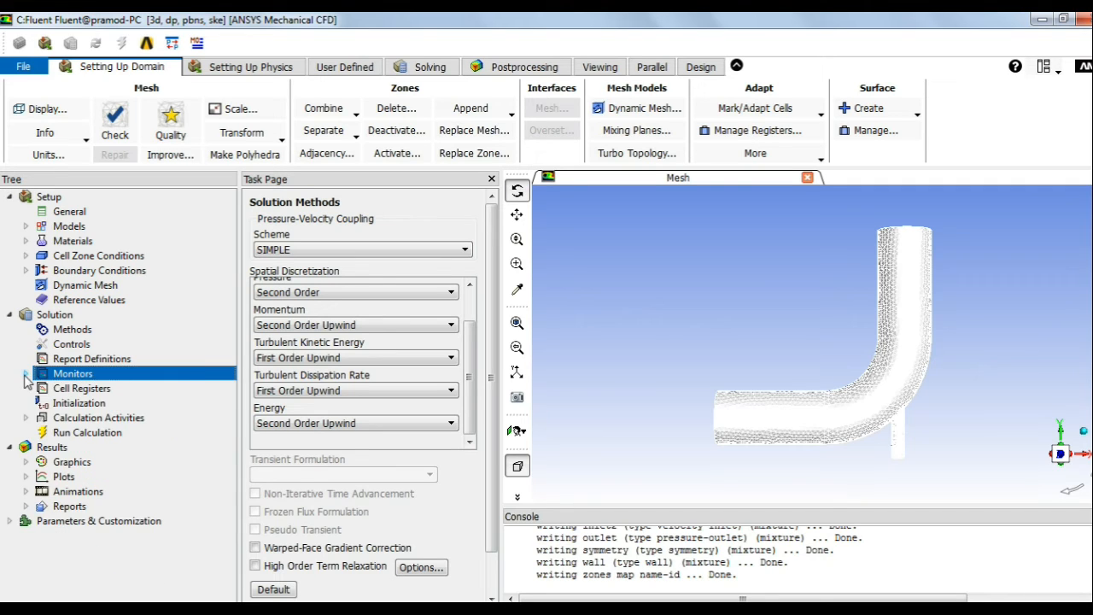
# Step: Run hybrid initialization of the flow field
pyautogui.click(77, 405)
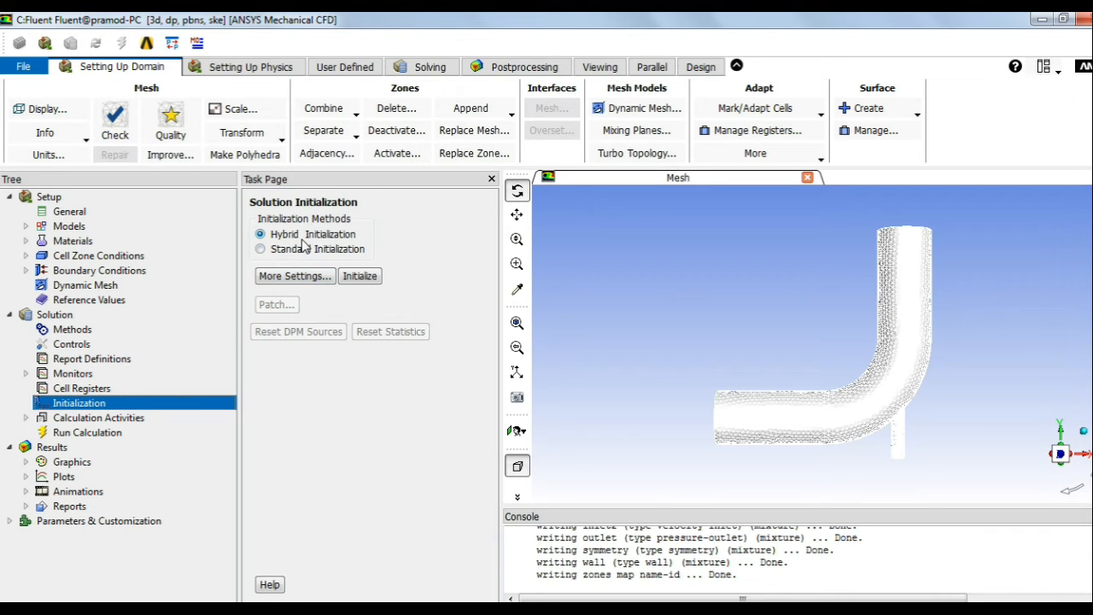
pyautogui.click(359, 276)
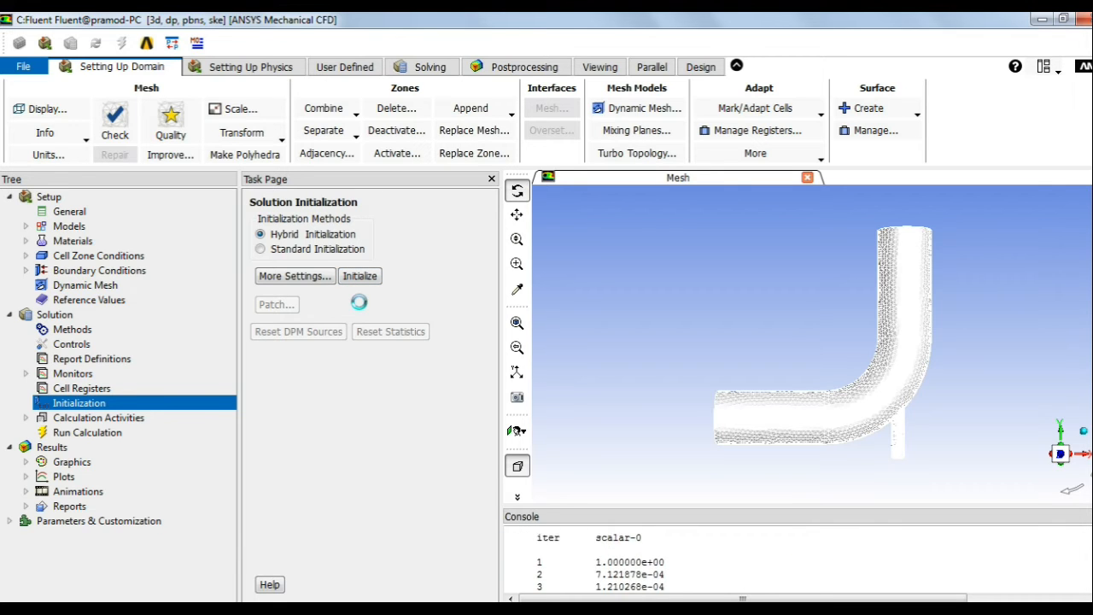
pyautogui.moveTo(634, 516); pyautogui.dragTo(654, 402)
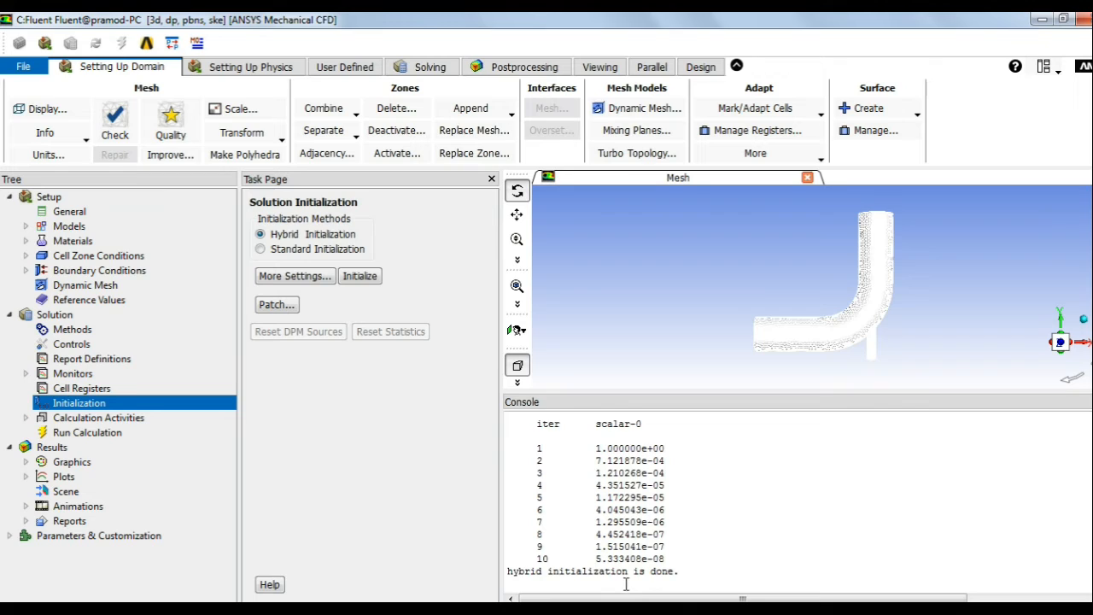
# Step: Bring up the Run Calculation page, currently at 0 iterations
pyautogui.click(89, 432)
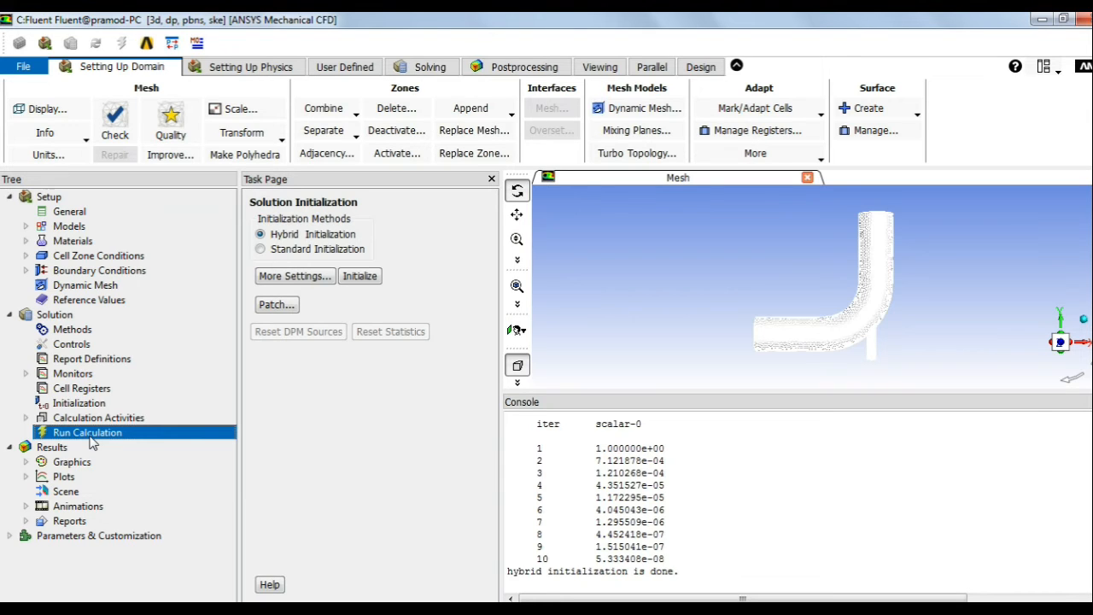
pyautogui.click(27, 374)
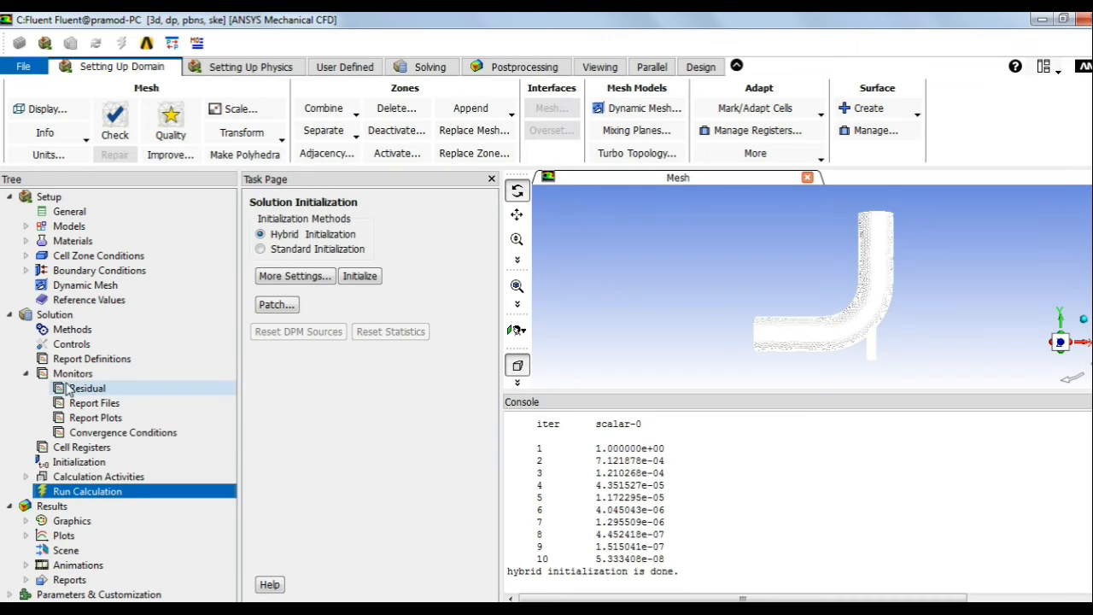
pyautogui.rightClick(83, 375)
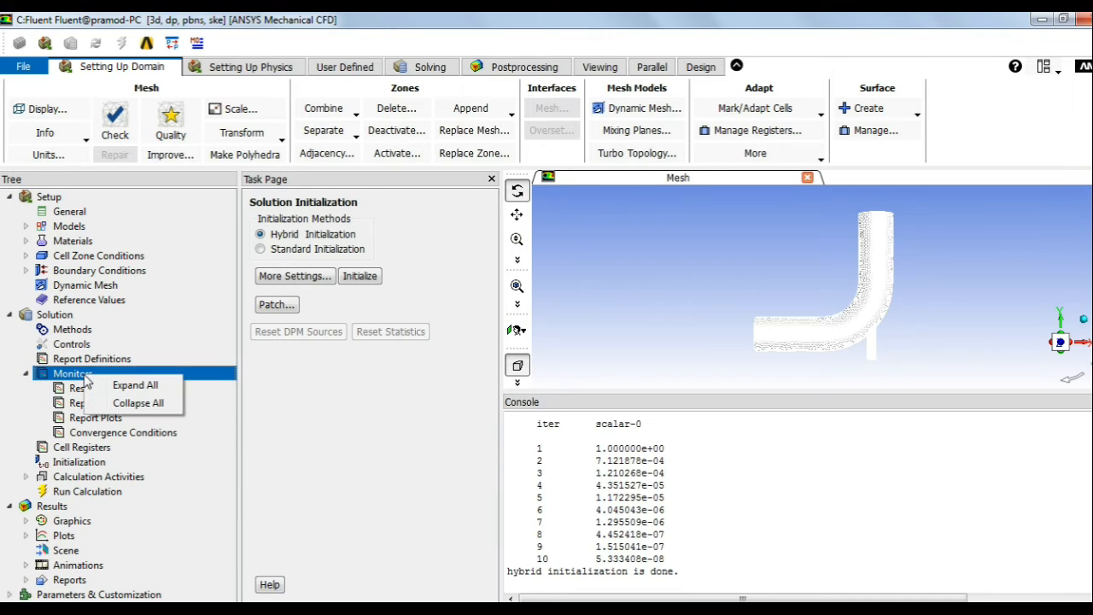
pyautogui.click(27, 374)
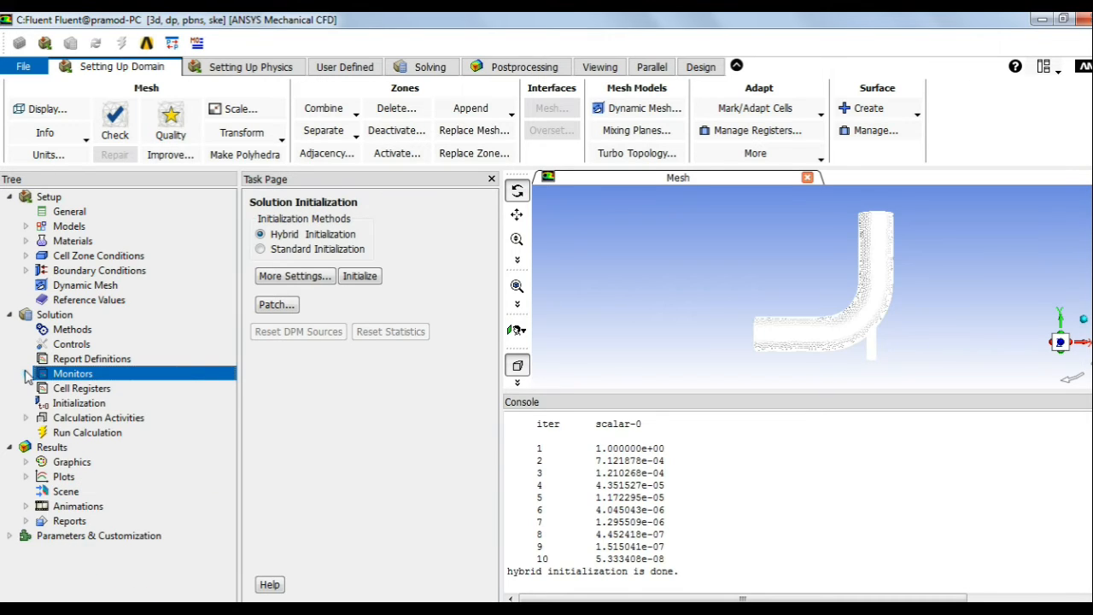
pyautogui.click(94, 434)
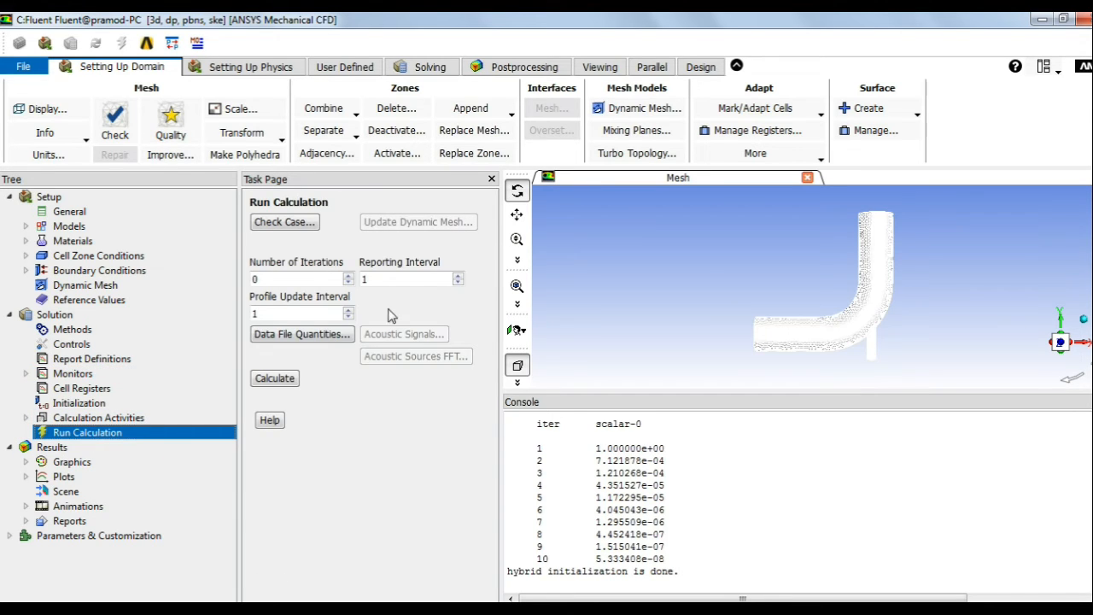
# Step: Set the run to 150 iterations and open the residual monitors with 0.001 criteria
pyautogui.doubleClick(314, 279)
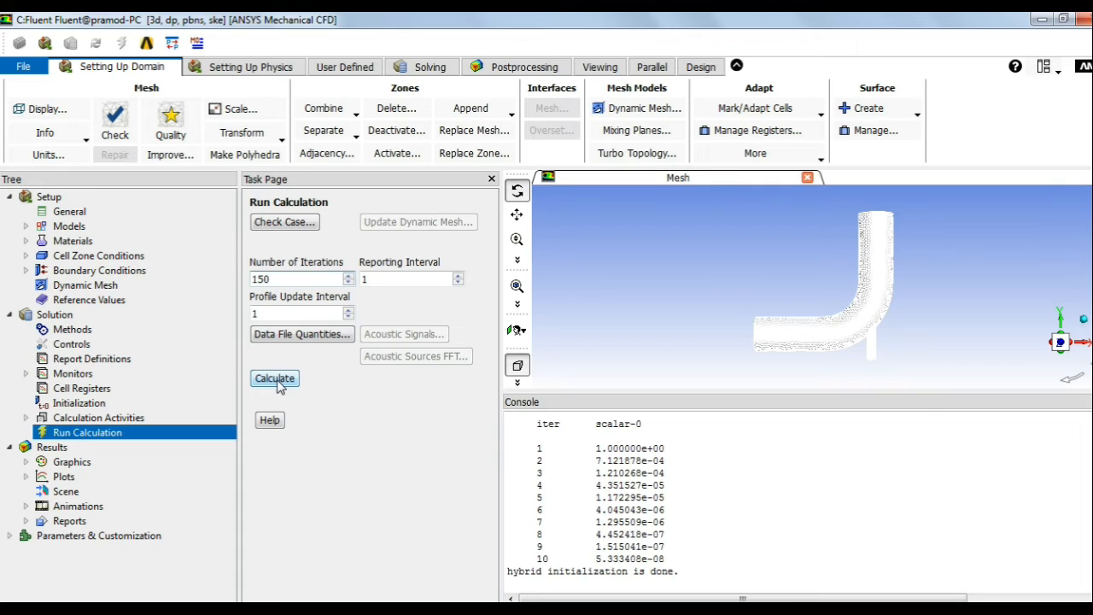
pyautogui.doubleClick(70, 373)
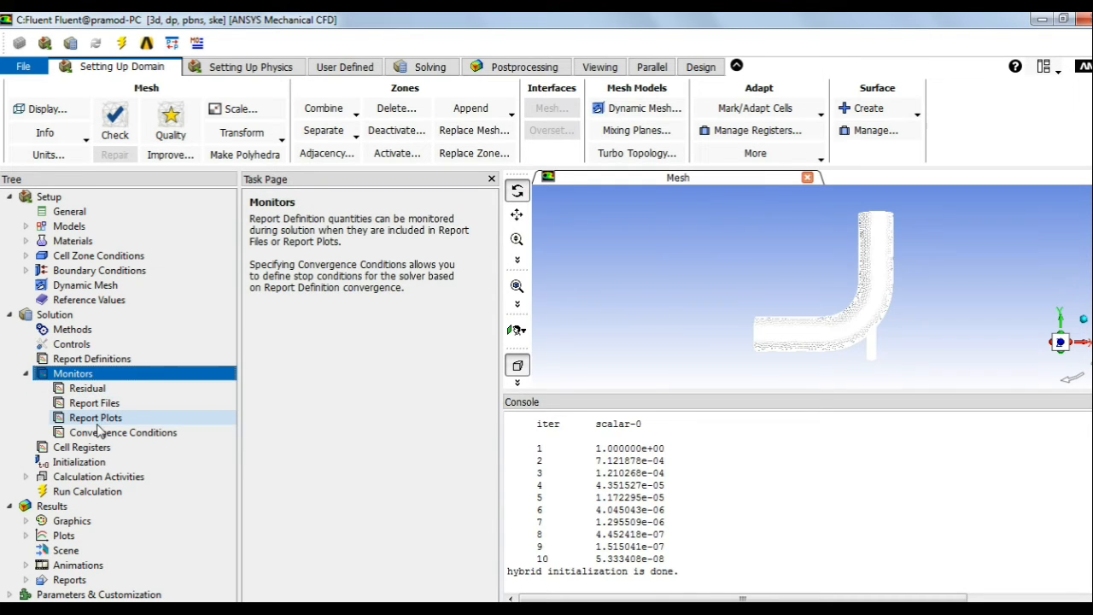
pyautogui.click(89, 388)
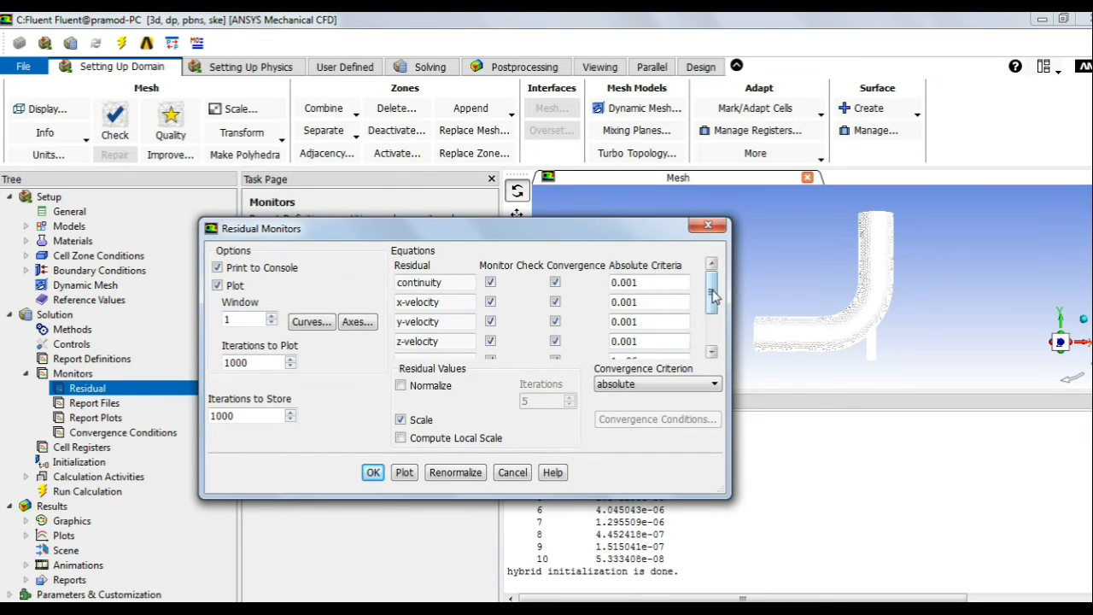
# Step: Set continuity and x-, y-, z-velocity residual criteria to 0.003, leaving energy at 1e-06
pyautogui.scroll(-2, 714, 295)
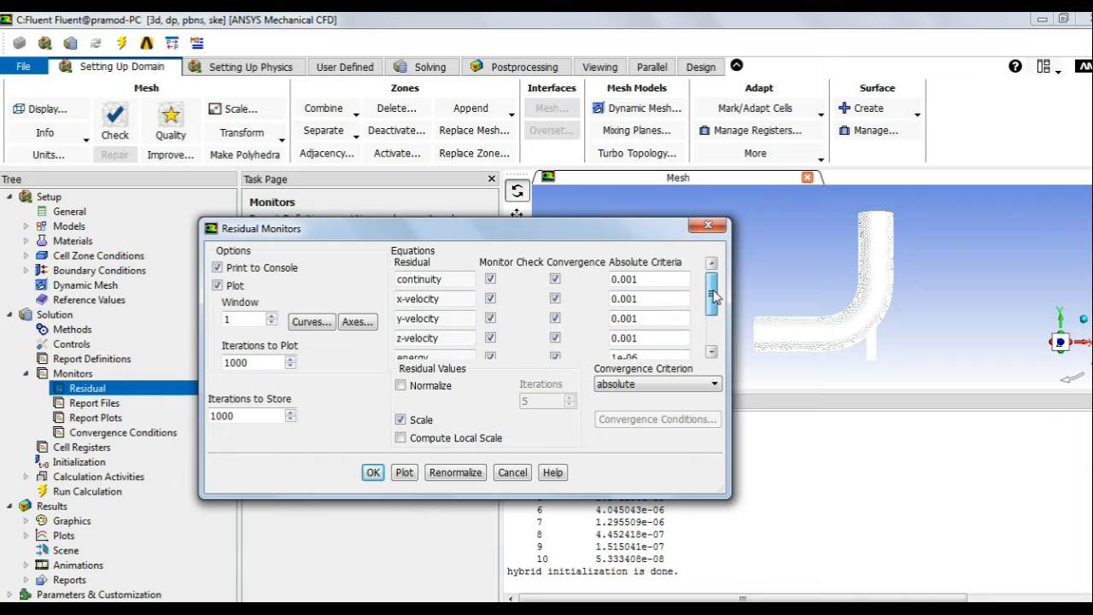
pyautogui.click(644, 290)
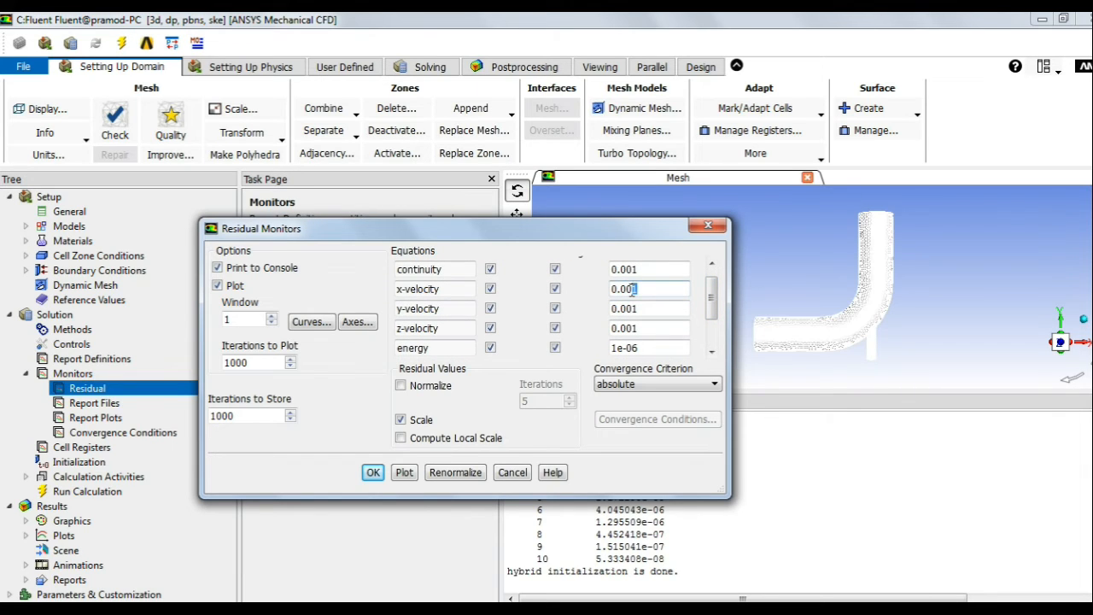
pyautogui.write('3')
pyautogui.click(633, 308)
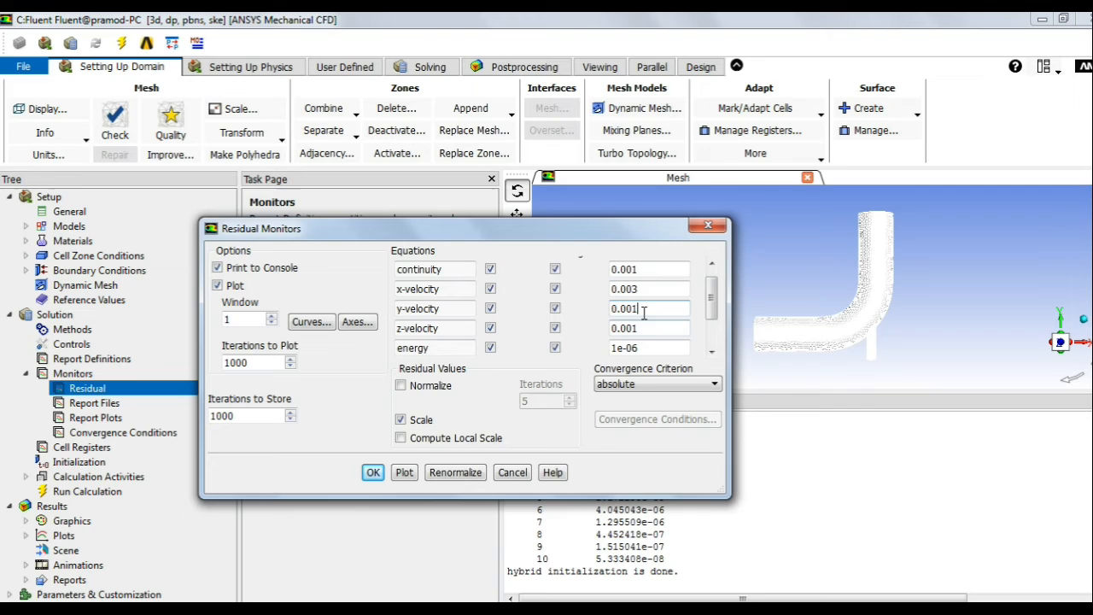
pyautogui.click(635, 268)
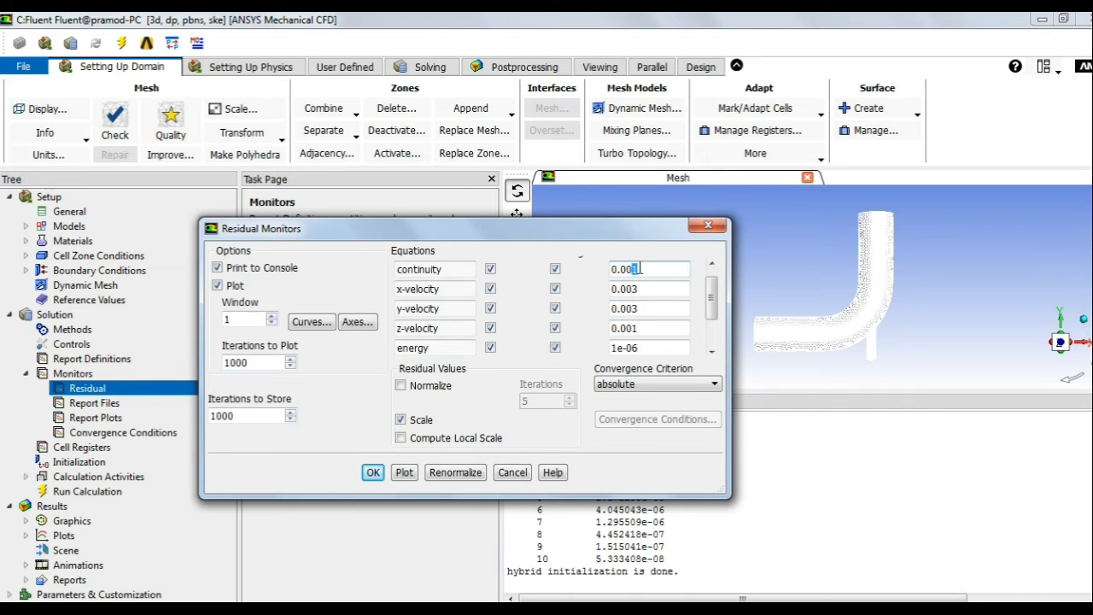
pyautogui.click(635, 328)
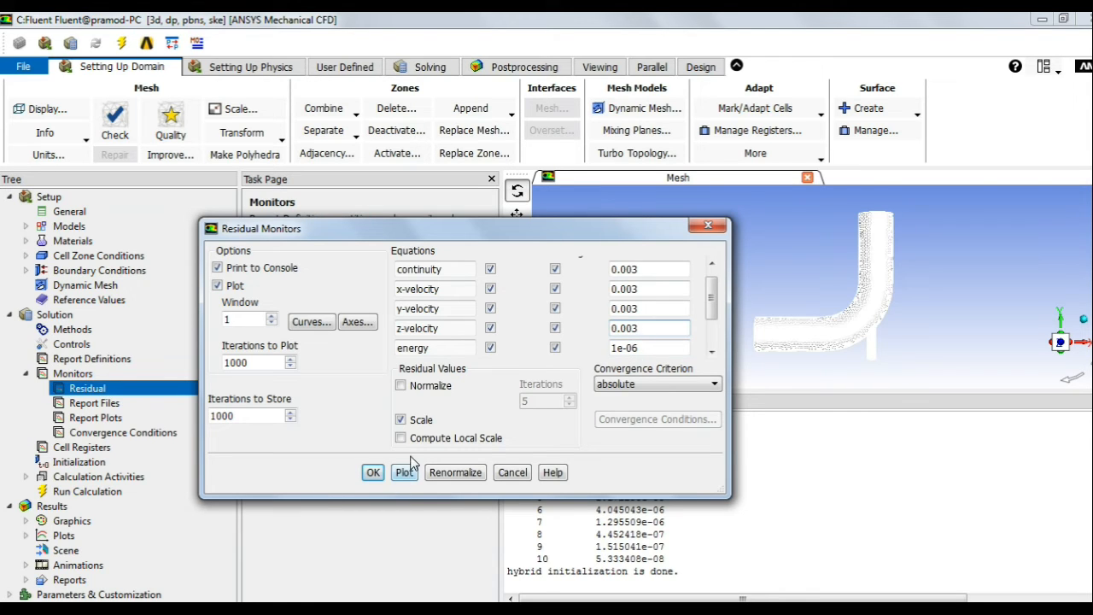
pyautogui.click(374, 472)
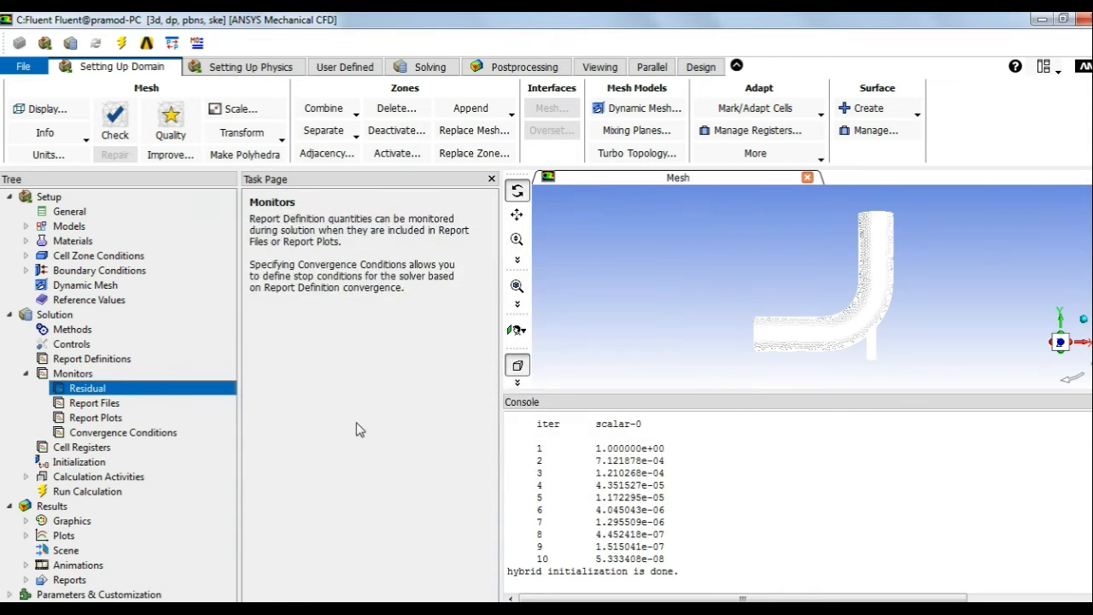
# Step: Start the 150-iteration calculation from Run Calculation
pyautogui.click(96, 492)
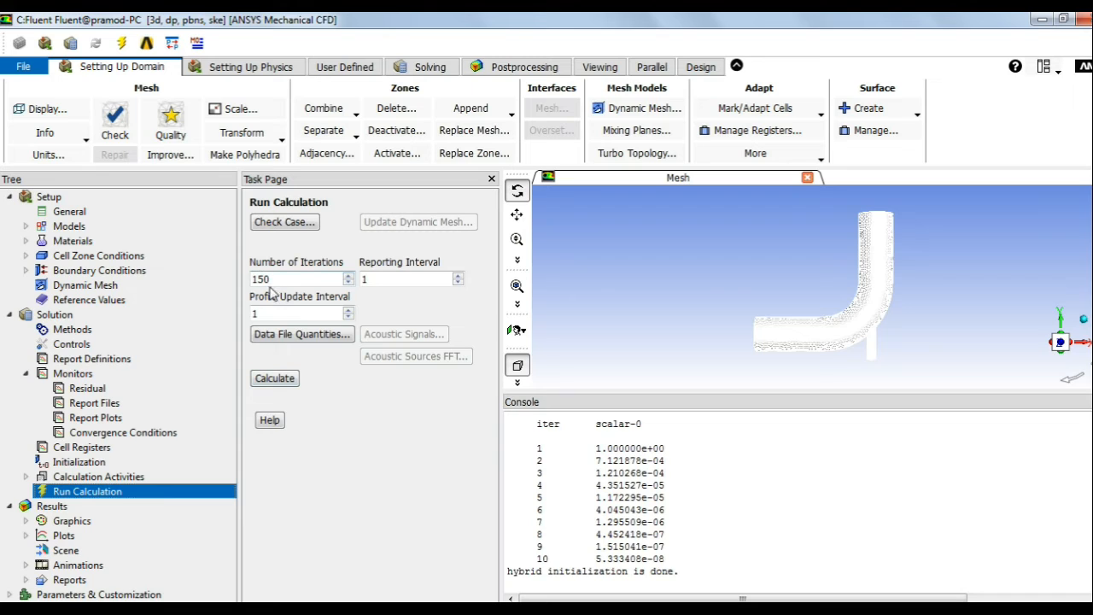
pyautogui.click(272, 381)
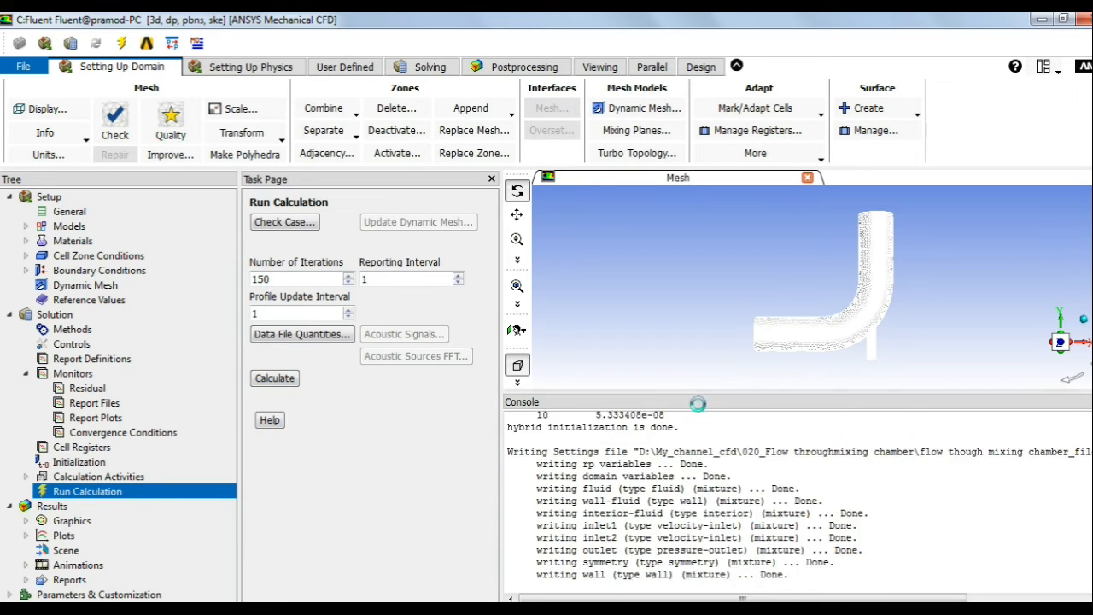
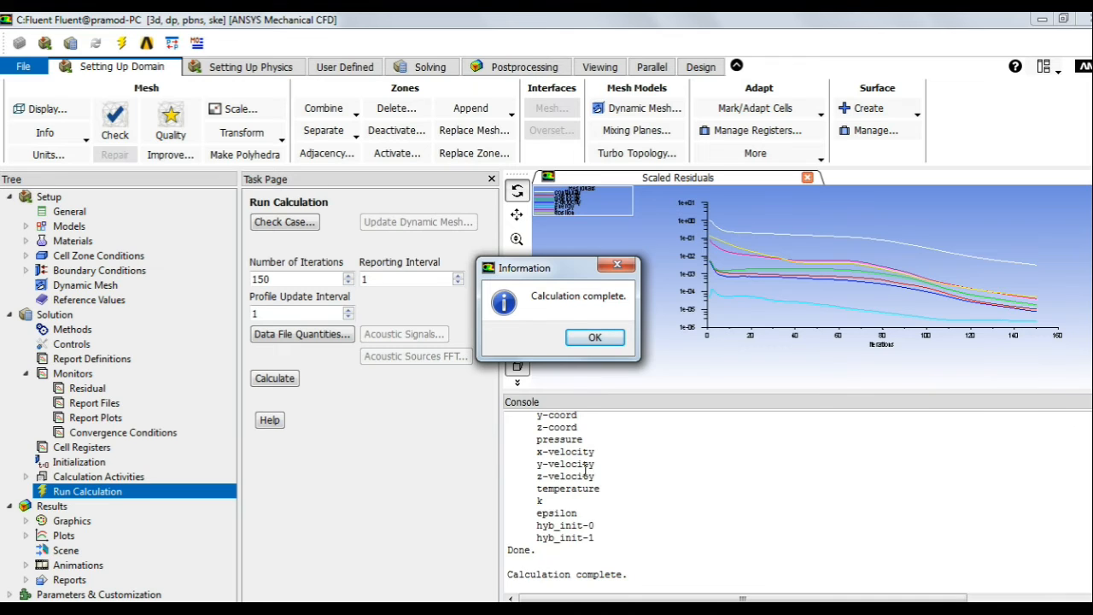
# Step: Dismiss the calculation-complete notice and enlarge the Scaled Residuals plot while shrinking the console
pyautogui.click(593, 338)
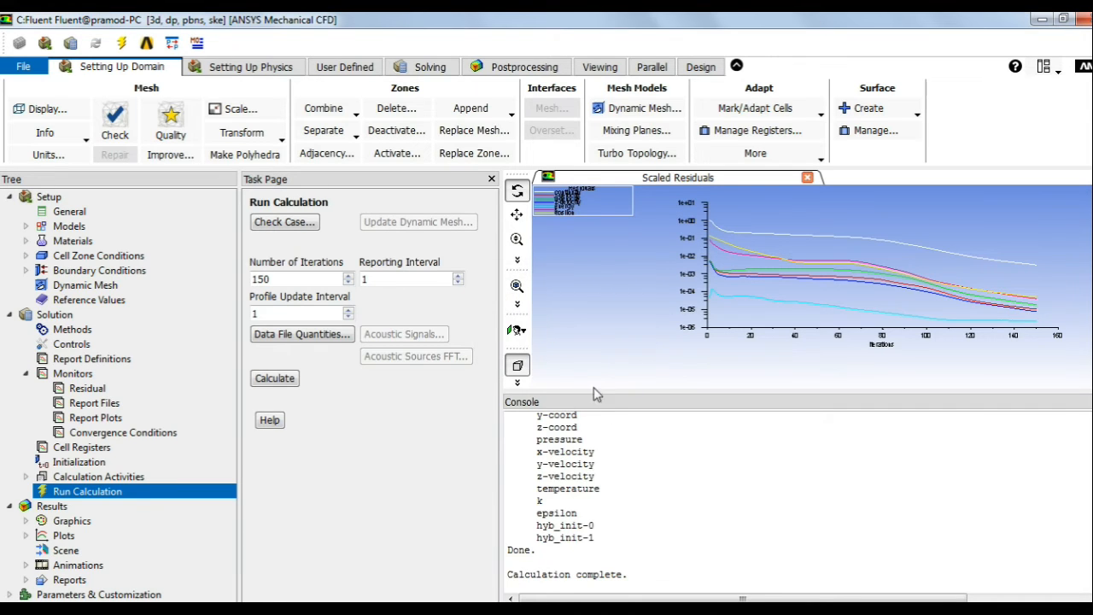
pyautogui.scroll(3, 643, 510)
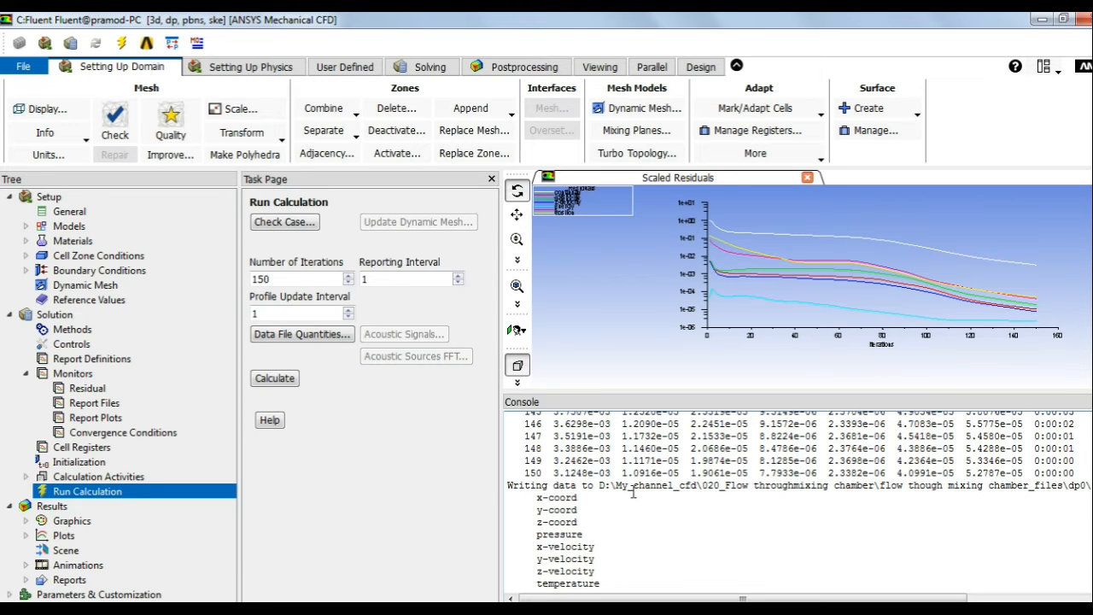
pyautogui.scroll(-3, 632, 493)
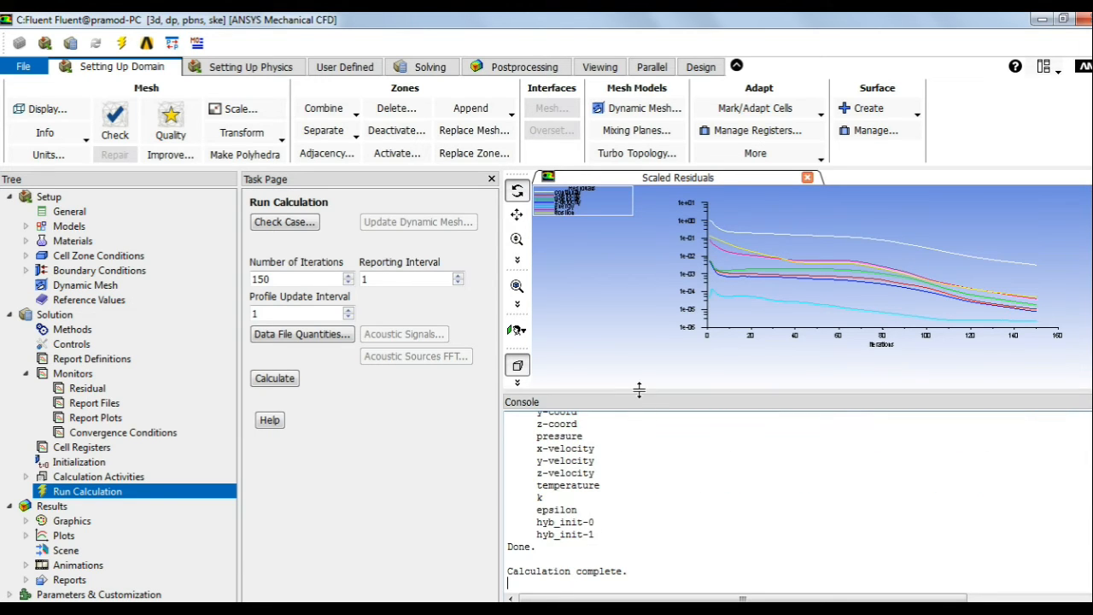
pyautogui.moveTo(639, 392); pyautogui.dragTo(639, 510)
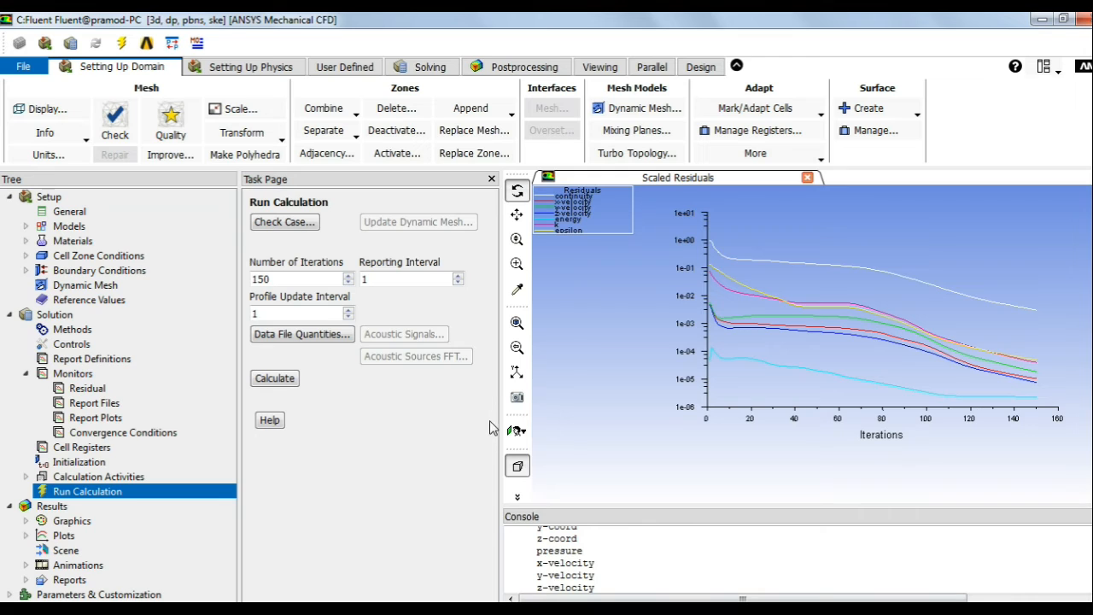
pyautogui.moveTo(500, 427); pyautogui.dragTo(318, 427)
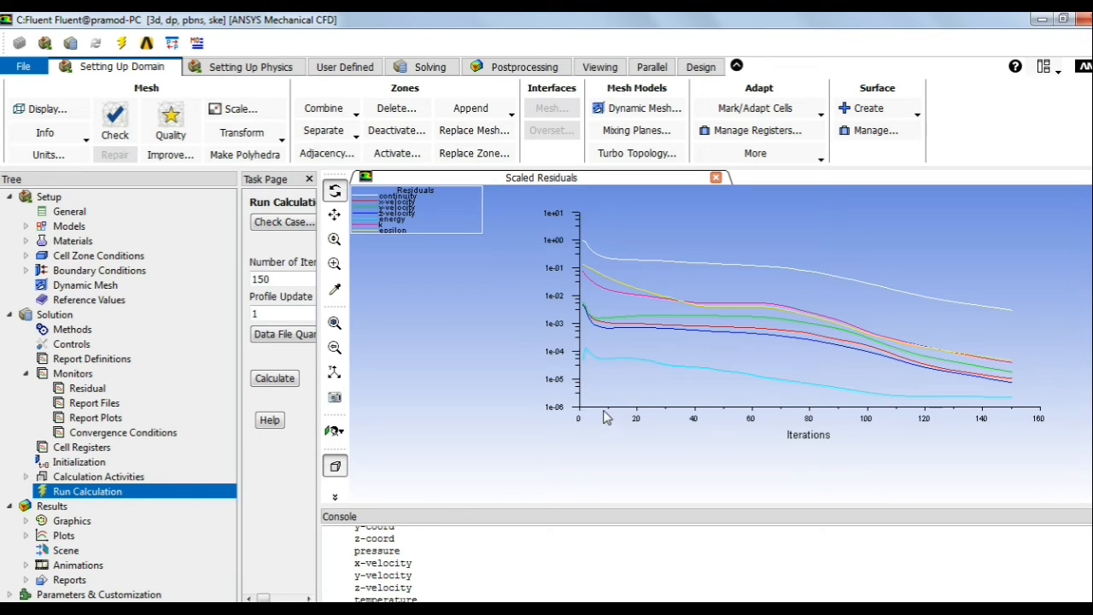
# Step: Compute the Mass Flow Rate flux report for inlet1, inlet2 and outlet, netting 7.61775e-06 kg/s
pyautogui.click(68, 580)
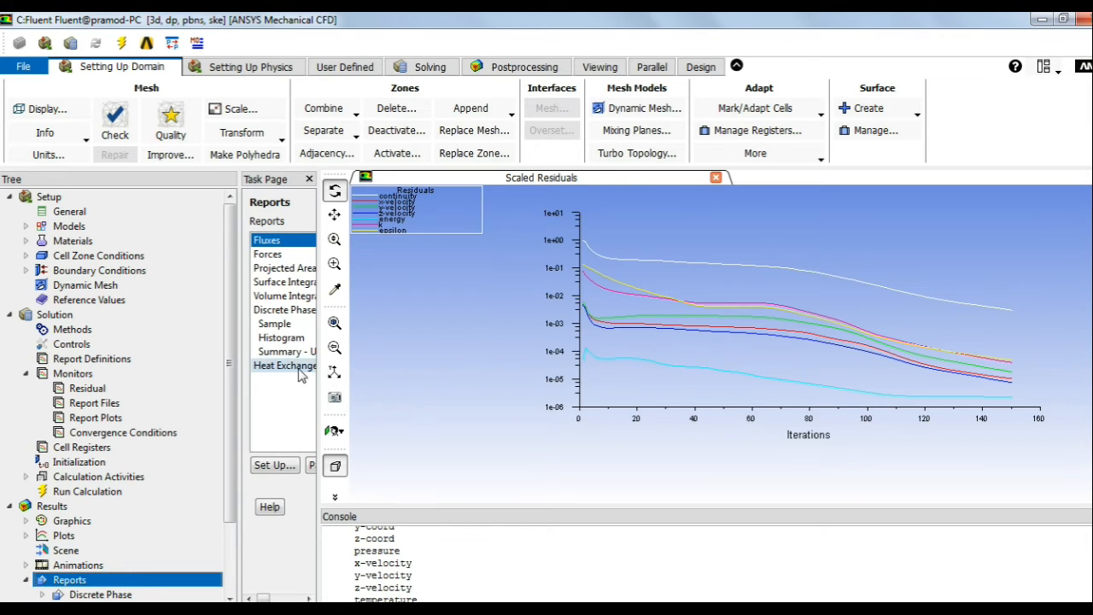
pyautogui.moveTo(320, 376); pyautogui.dragTo(670, 373)
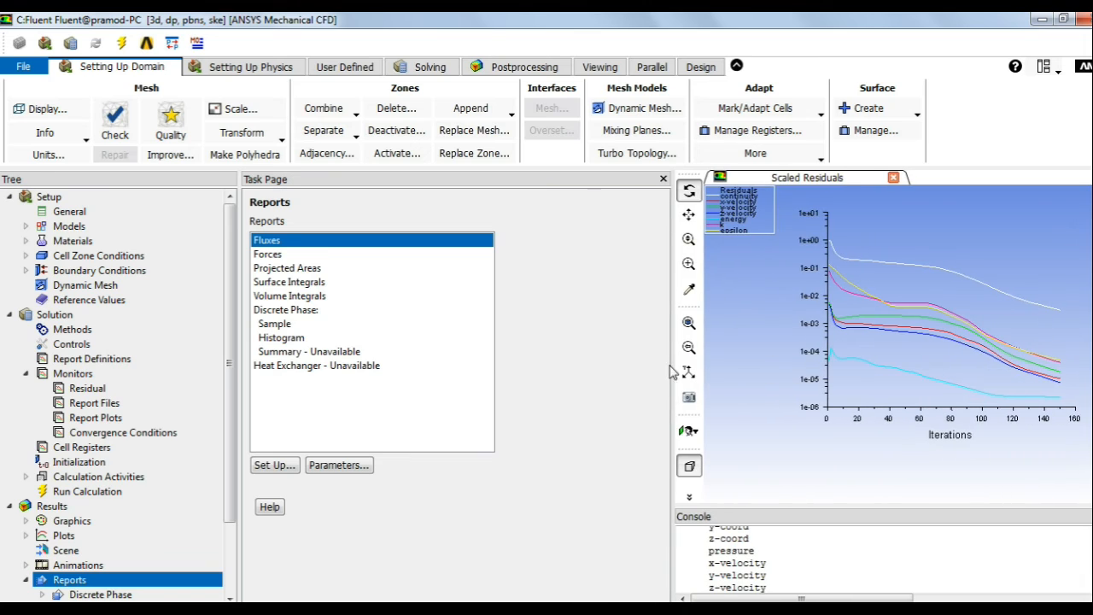
pyautogui.doubleClick(266, 241)
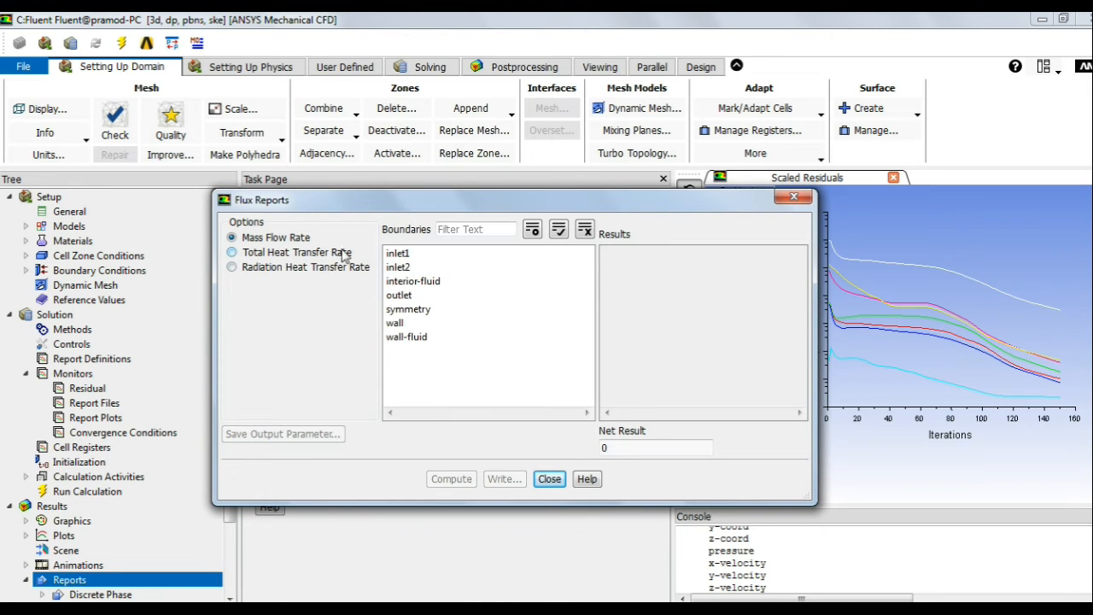
pyautogui.click(404, 254)
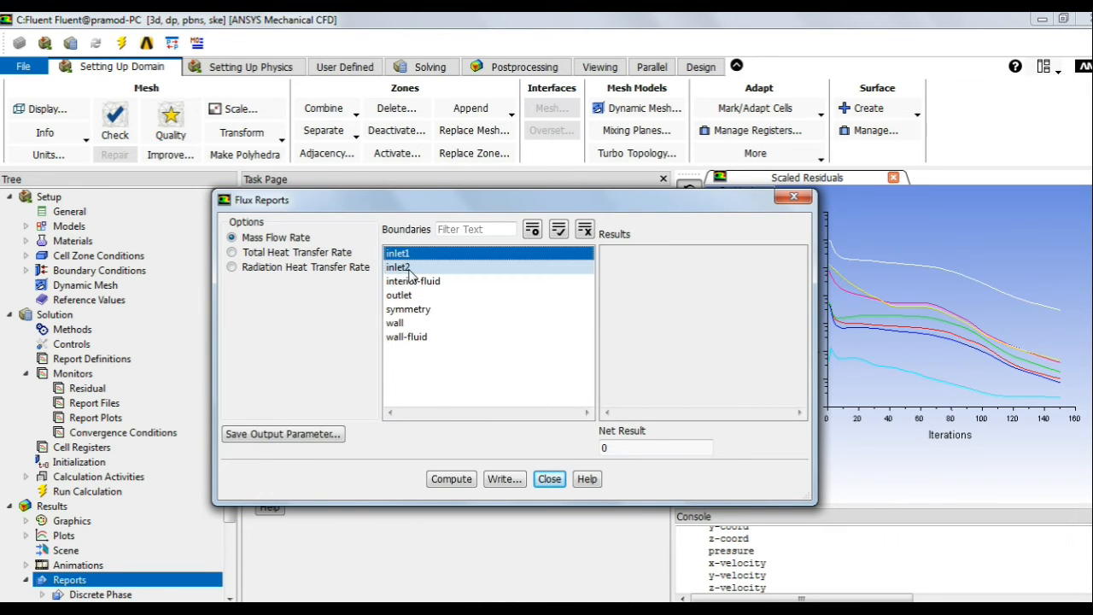
pyautogui.click(408, 269)
pyautogui.click(413, 297)
pyautogui.click(452, 480)
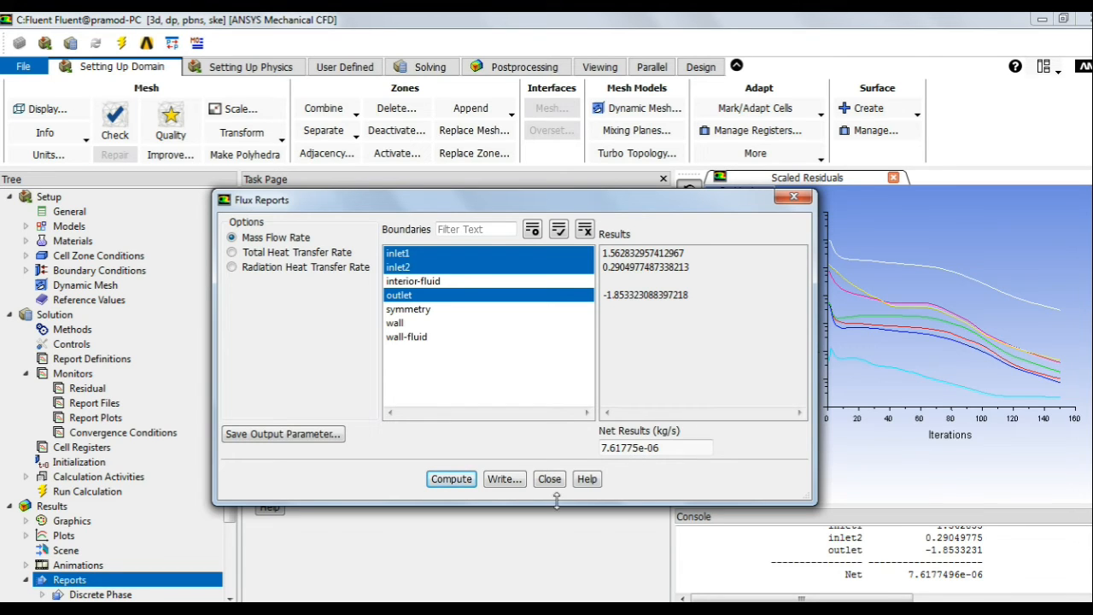
pyautogui.click(550, 480)
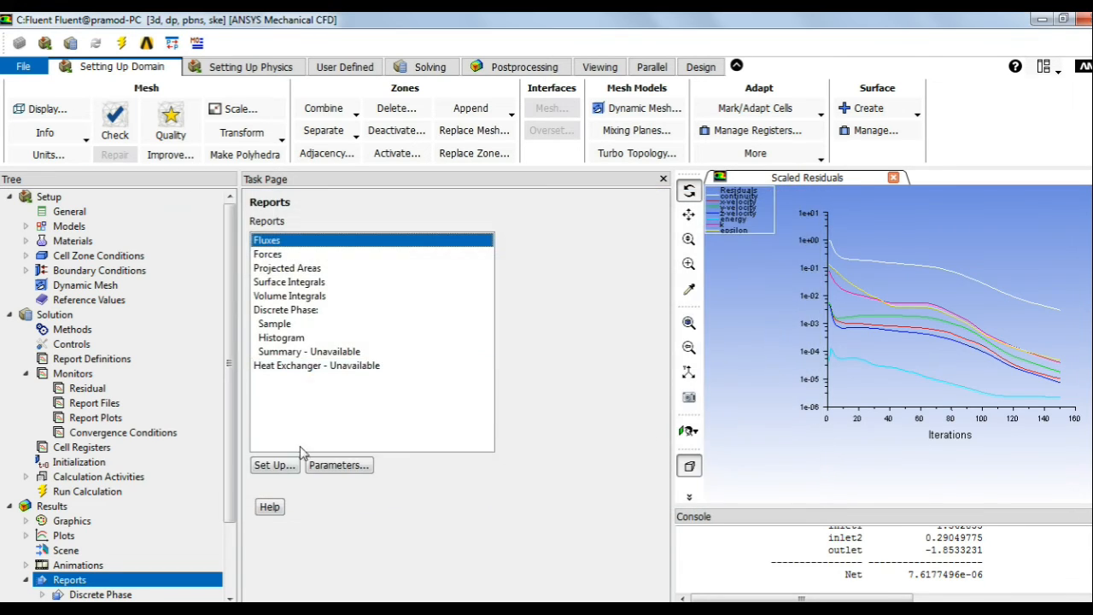
# Step: Start a new contour plot from Graphics > Contours and name it velocity
pyautogui.scroll(-2, 161, 451)
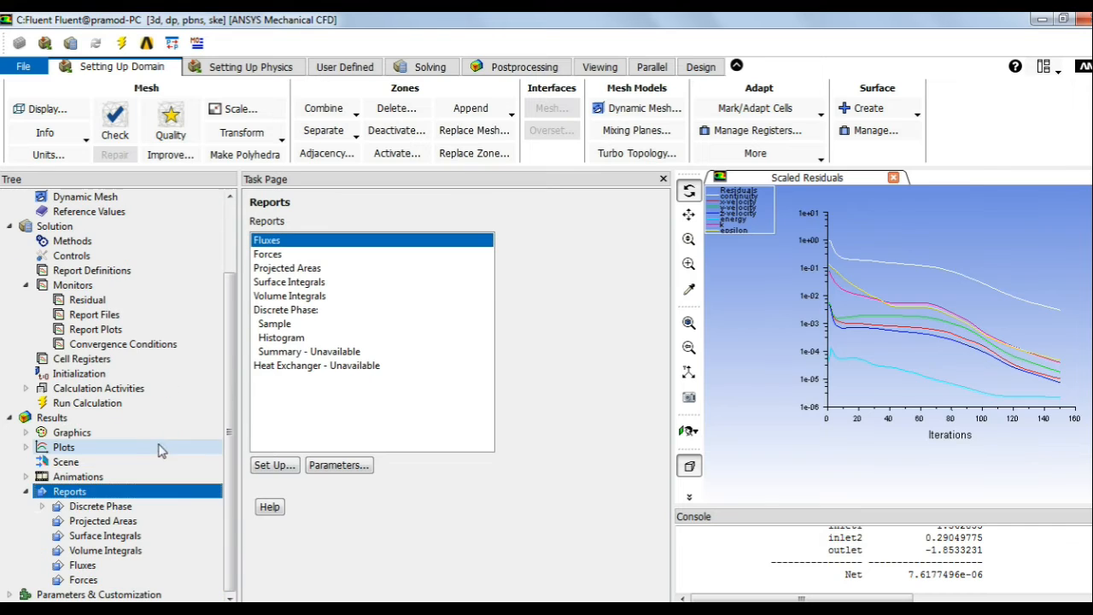
pyautogui.click(26, 491)
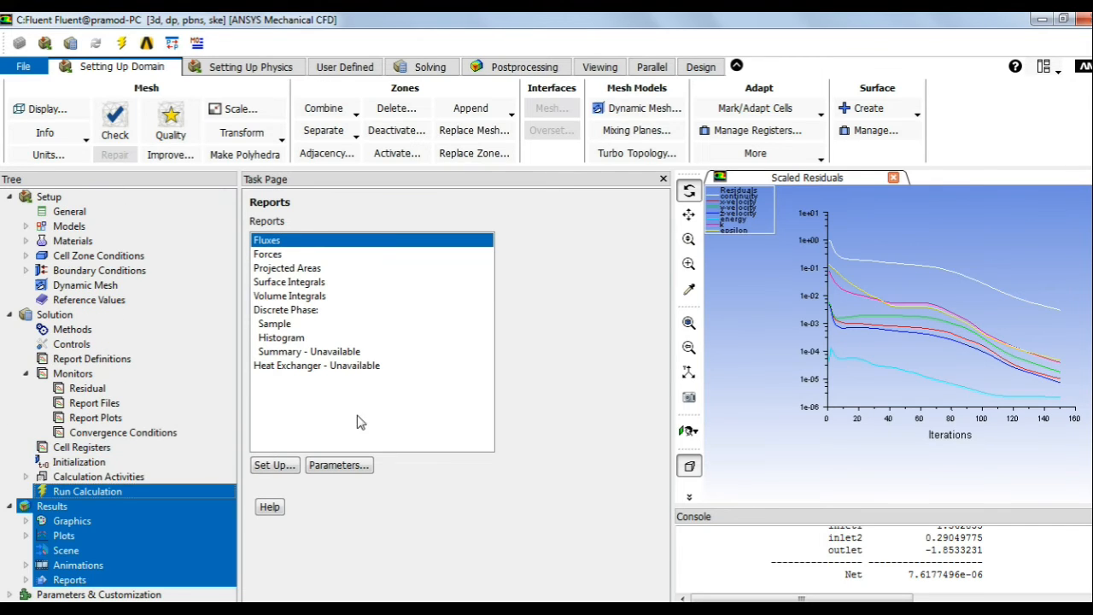
pyautogui.click(98, 478)
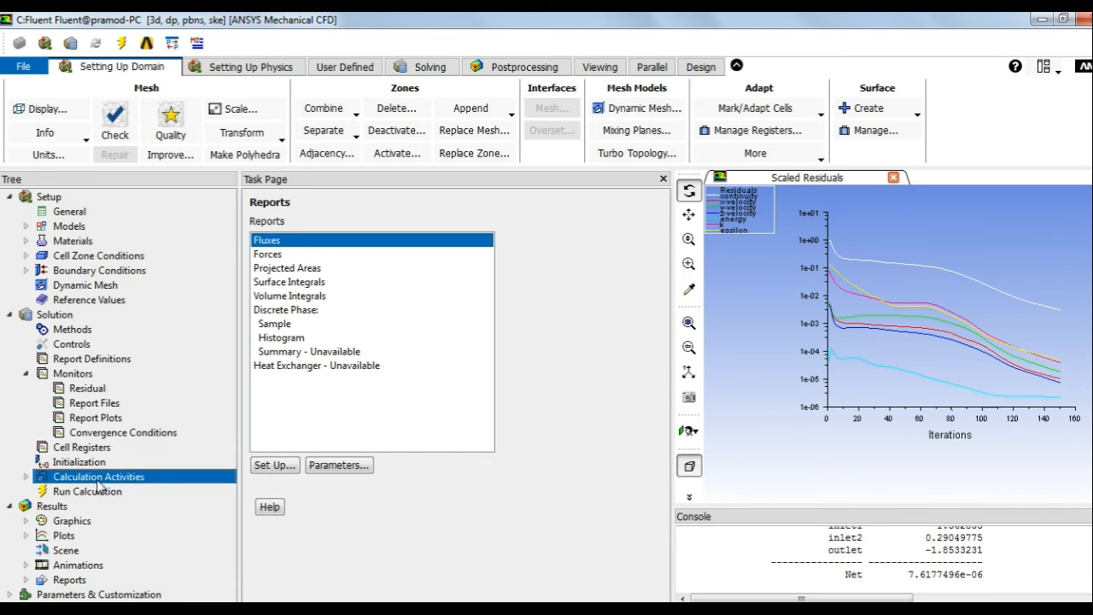
pyautogui.doubleClick(71, 523)
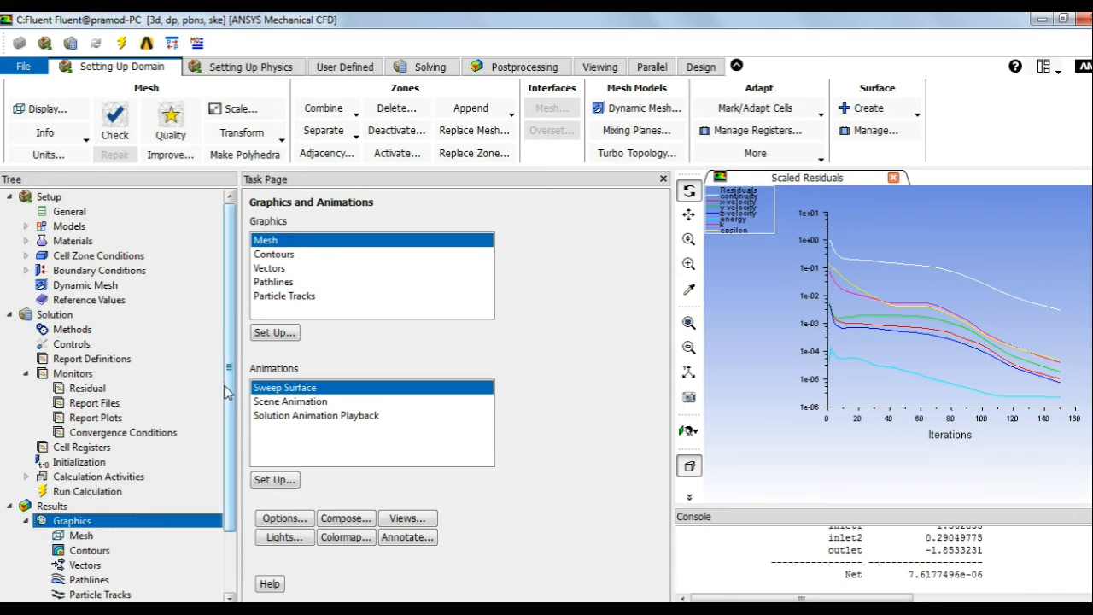
pyautogui.scroll(-2, 233, 402)
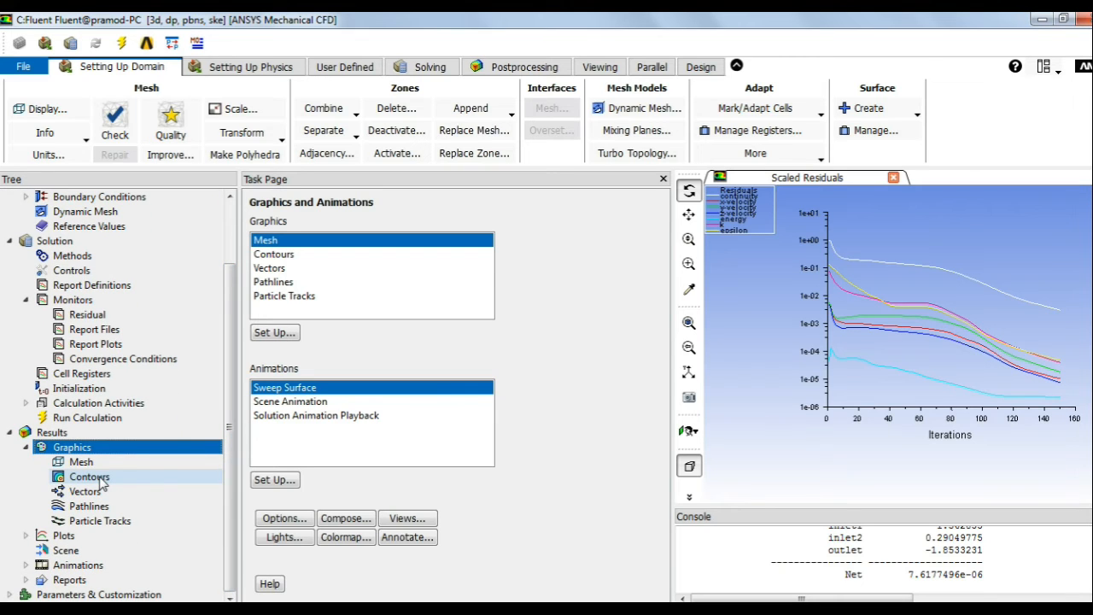
pyautogui.doubleClick(94, 478)
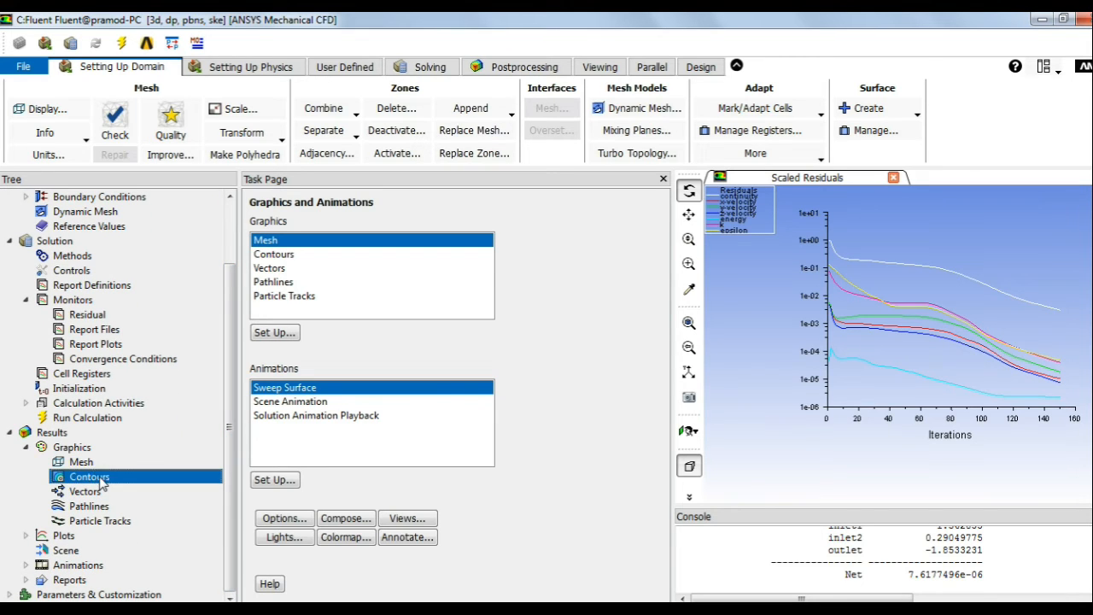
pyautogui.moveTo(309, 273); pyautogui.dragTo(293, 201)
pyautogui.moveTo(260, 236); pyautogui.dragTo(195, 227)
pyautogui.moveTo(281, 233); pyautogui.dragTo(178, 225)
pyautogui.write('velocity')
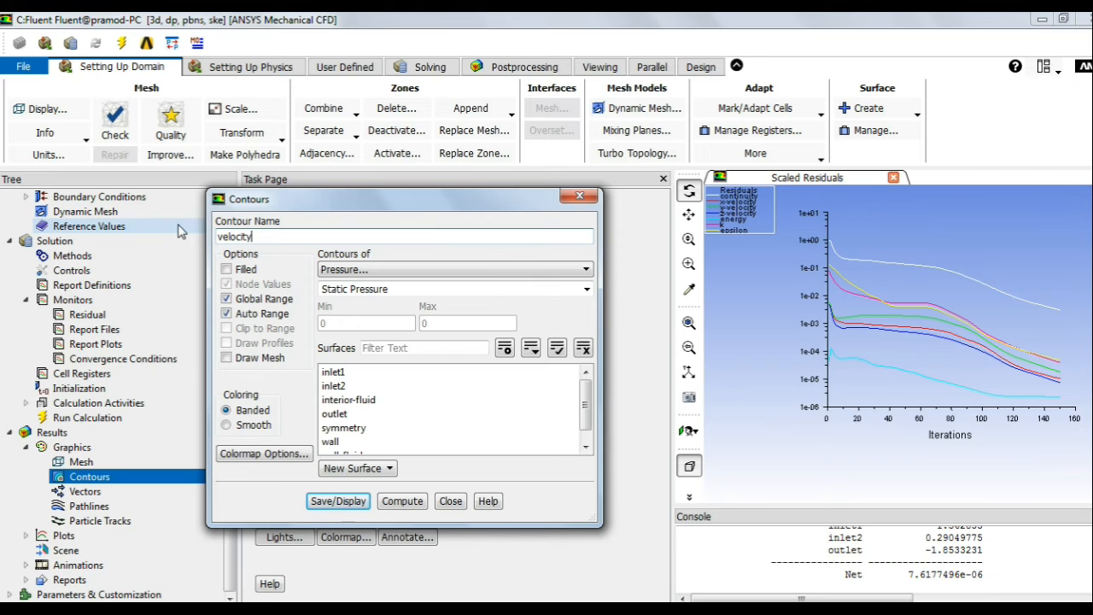
# Step: Display a filled, smooth Velocity Magnitude contour on the symmetry surface, ranging 0 to 1.39 m/s
pyautogui.click(367, 270)
pyautogui.click(235, 273)
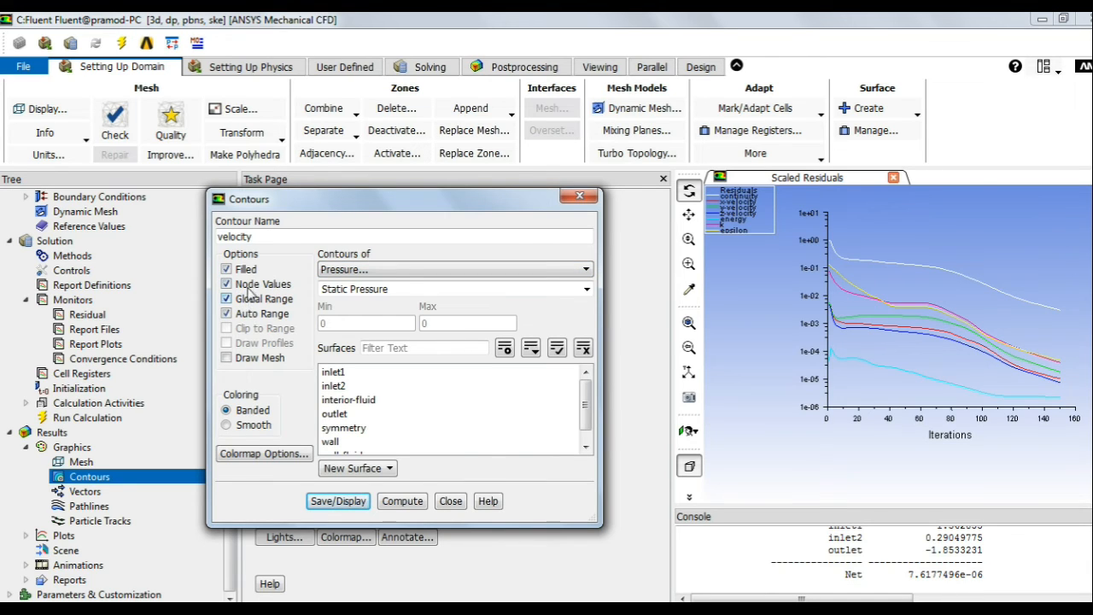
pyautogui.click(396, 271)
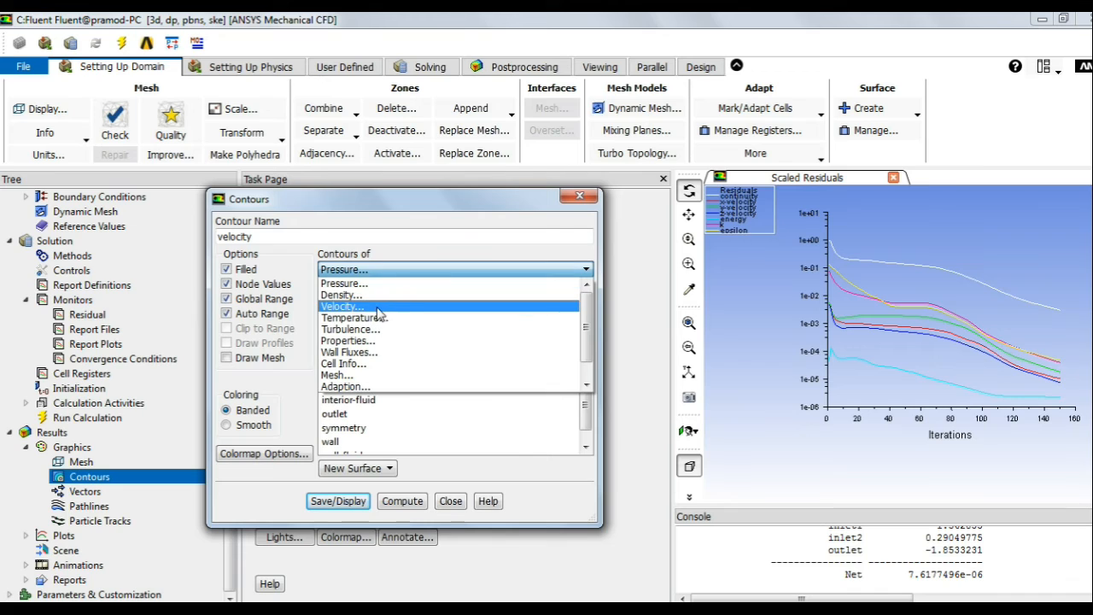
pyautogui.click(374, 306)
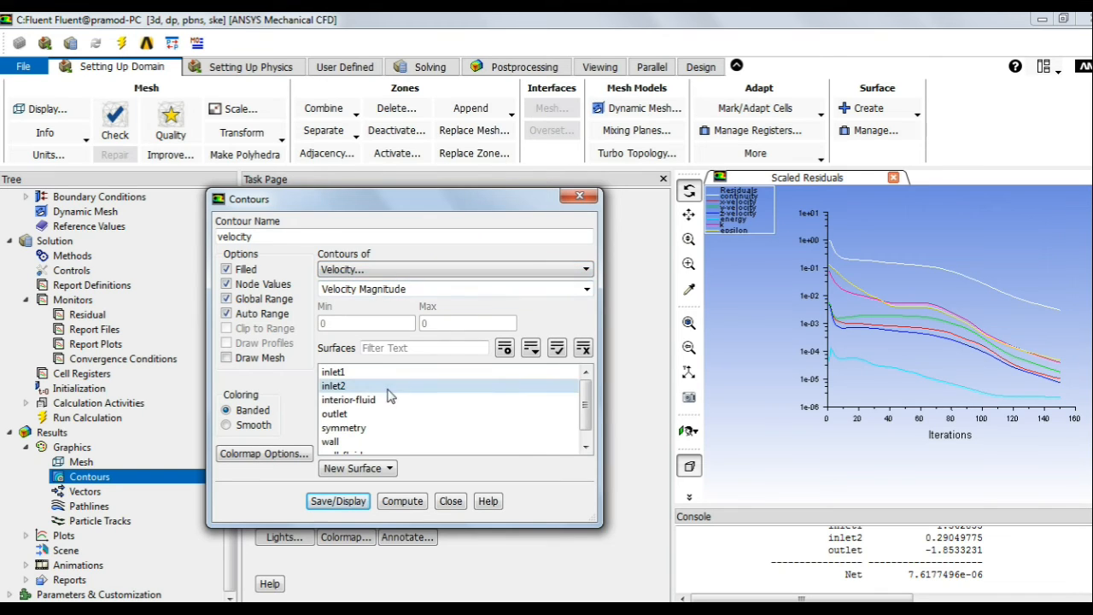
pyautogui.moveTo(361, 203); pyautogui.dragTo(355, 187)
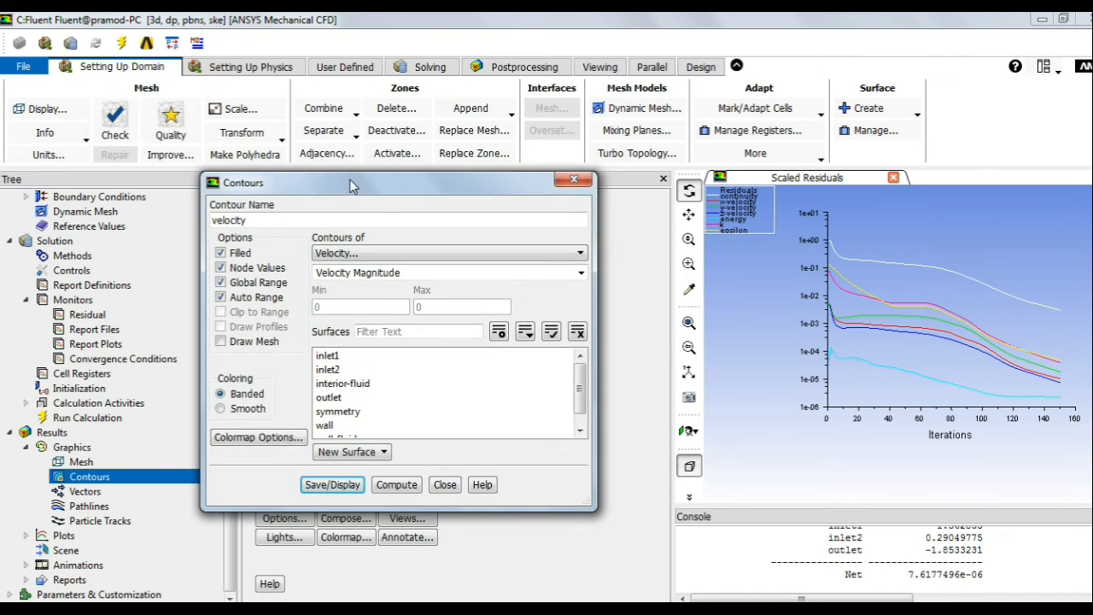
pyautogui.scroll(-1, 387, 394)
pyautogui.click(353, 398)
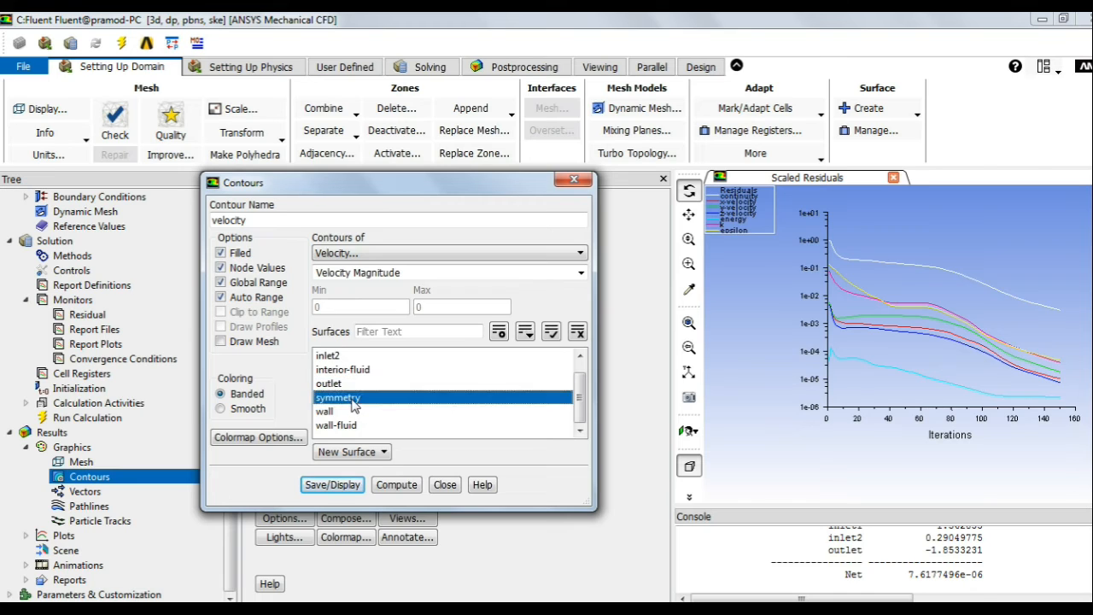
pyautogui.click(221, 410)
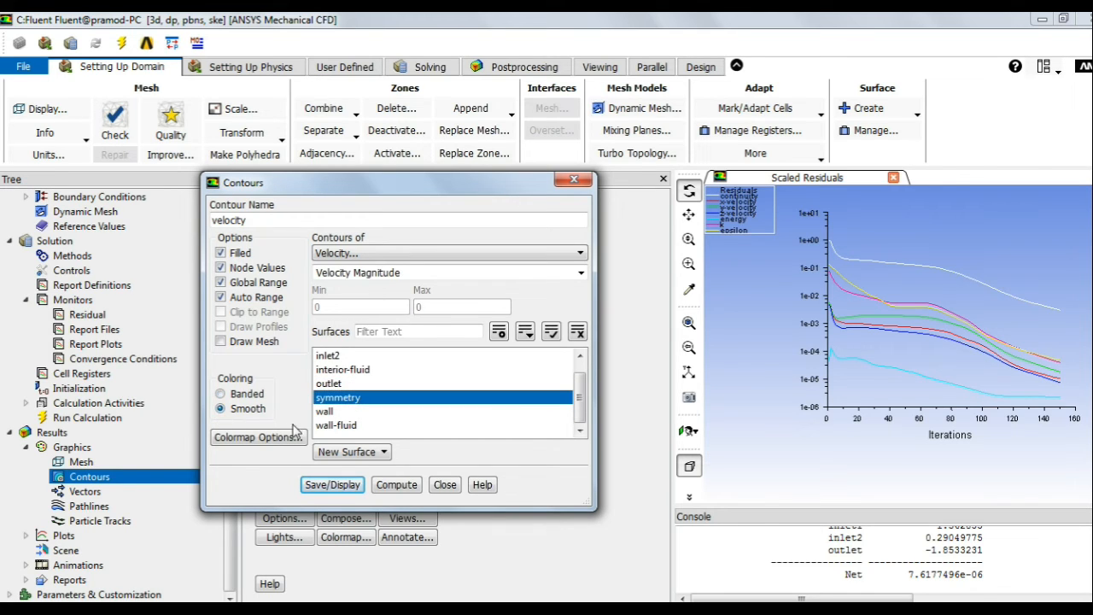
pyautogui.click(343, 485)
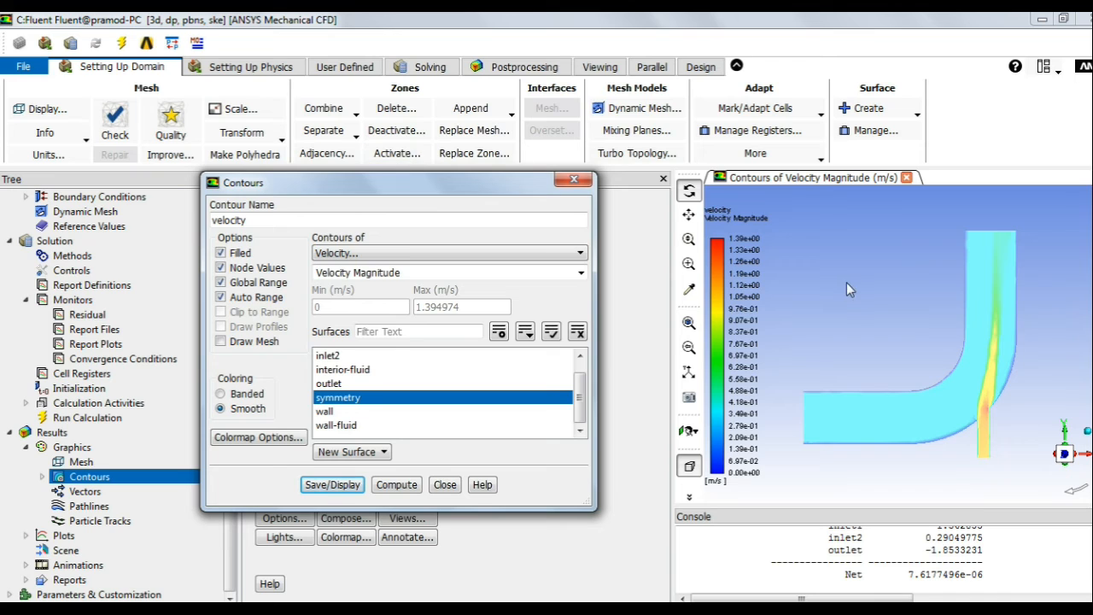
# Step: Turn off lighting, close the velocity contour settings and widen the graphics area
pyautogui.click(600, 67)
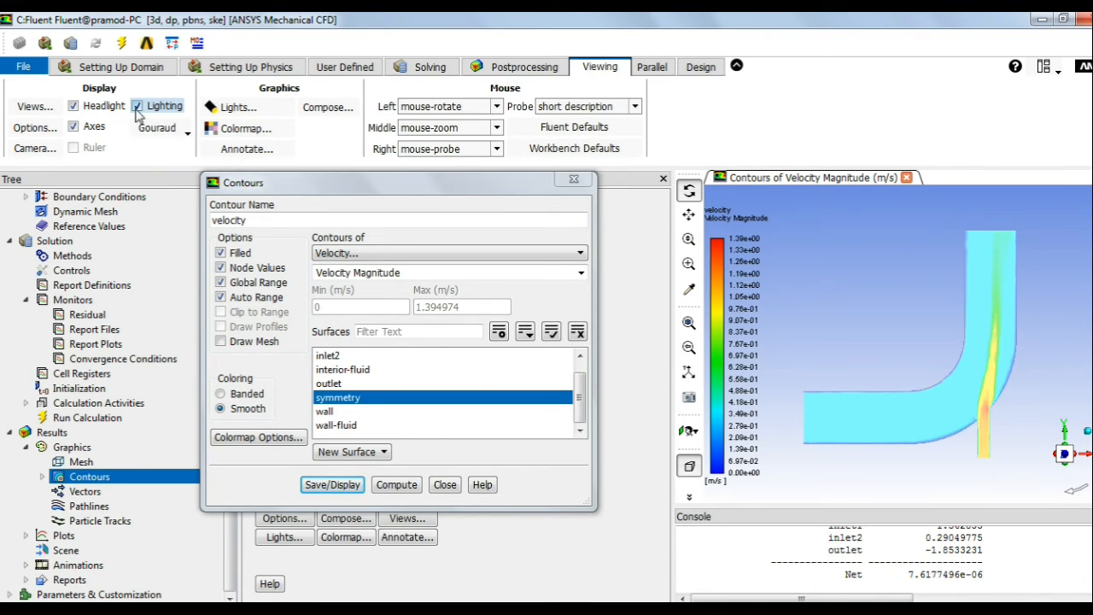
pyautogui.click(137, 106)
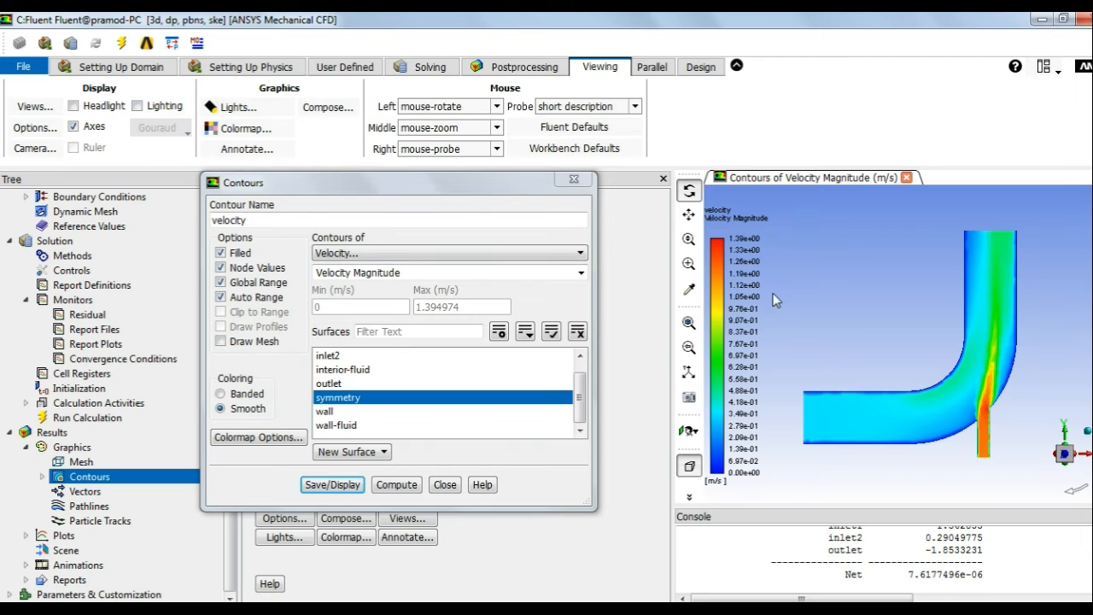
pyautogui.click(446, 492)
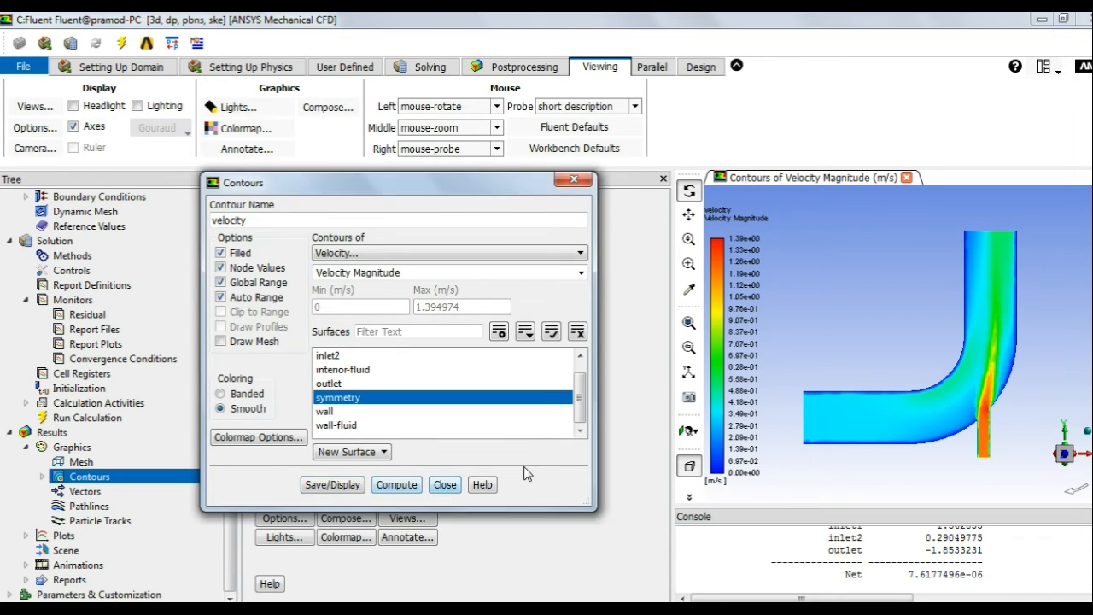
pyautogui.click(445, 485)
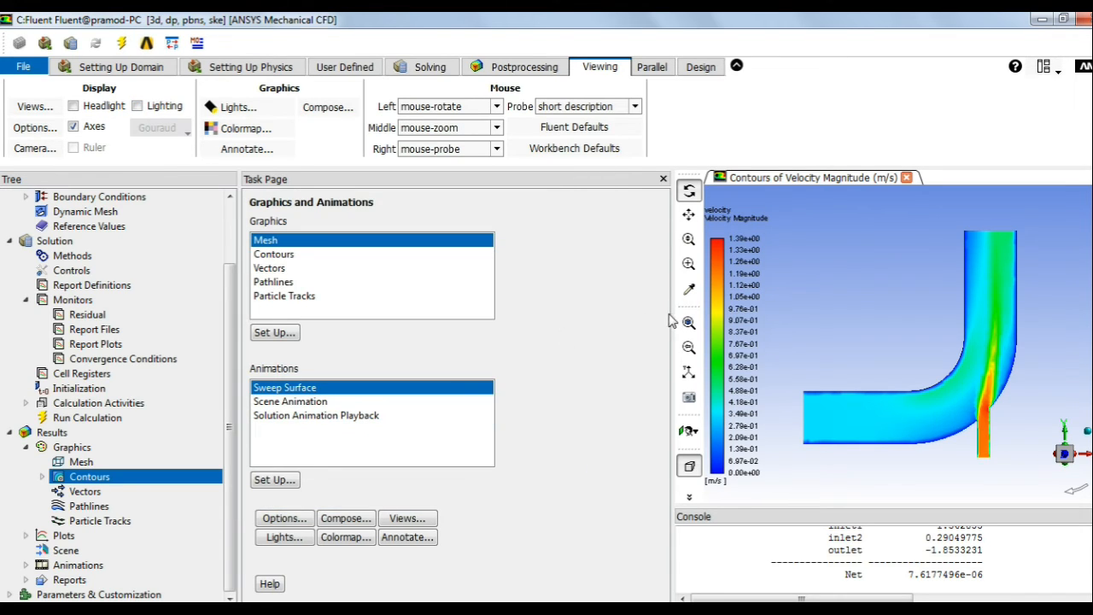
pyautogui.moveTo(673, 318); pyautogui.dragTo(404, 318)
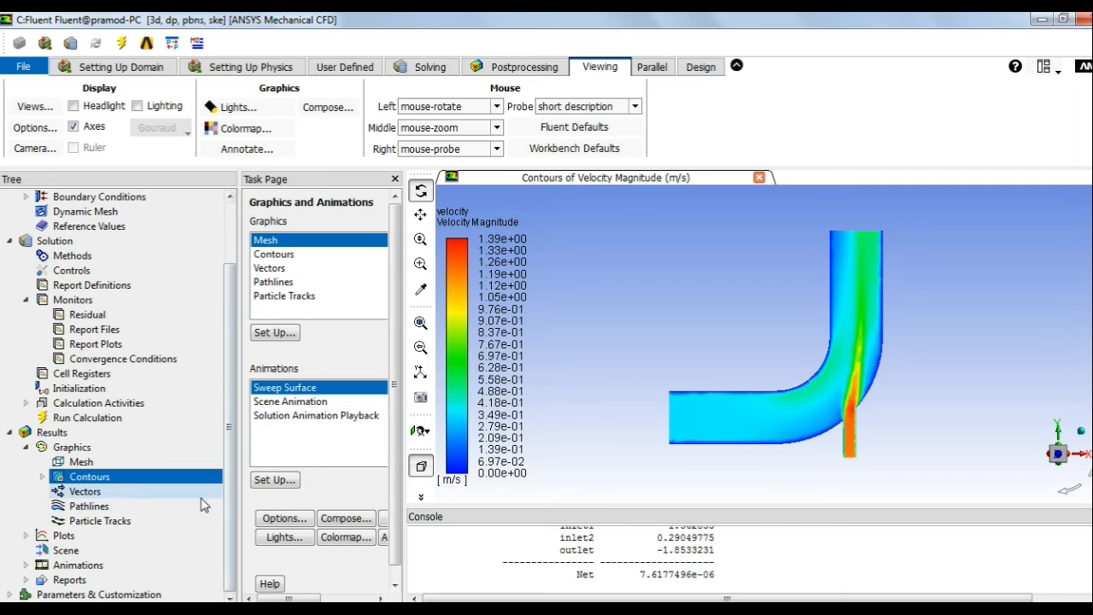
pyautogui.rightClick(97, 483)
# Step: Create a filled, smooth Pressure contour named pressure on symmetry, about -498 to 81.7 Pa
pyautogui.click(132, 504)
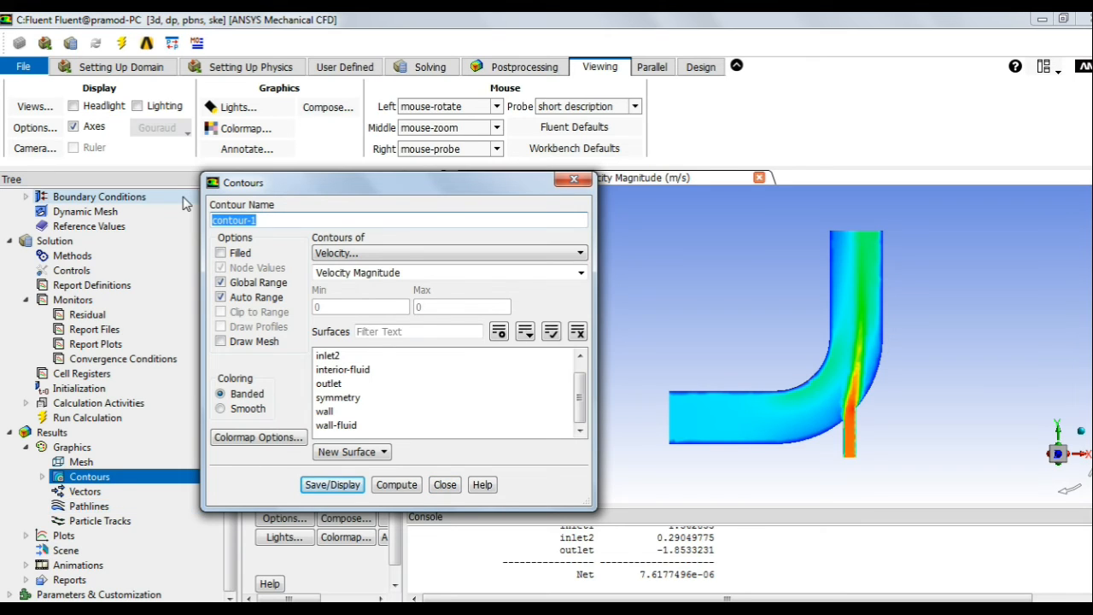
pyautogui.write('pressure')
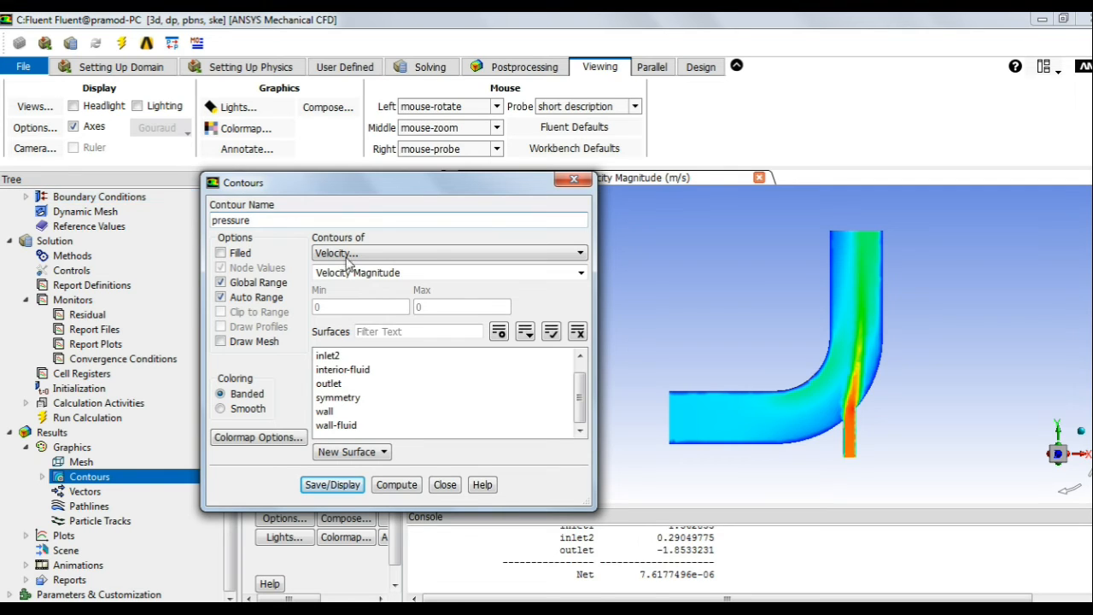
pyautogui.click(221, 253)
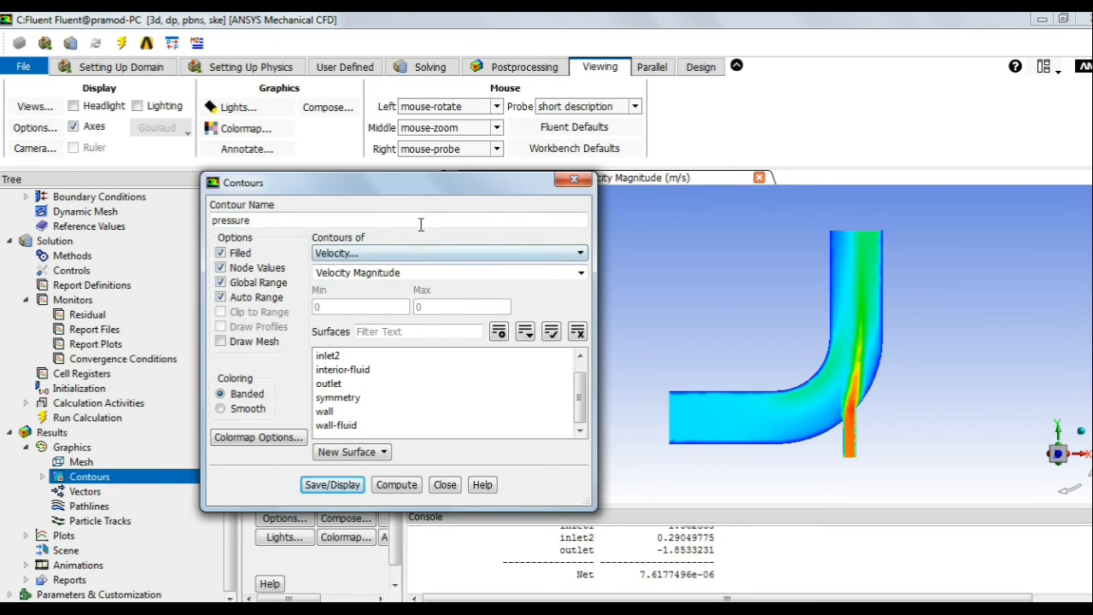
pyautogui.click(377, 255)
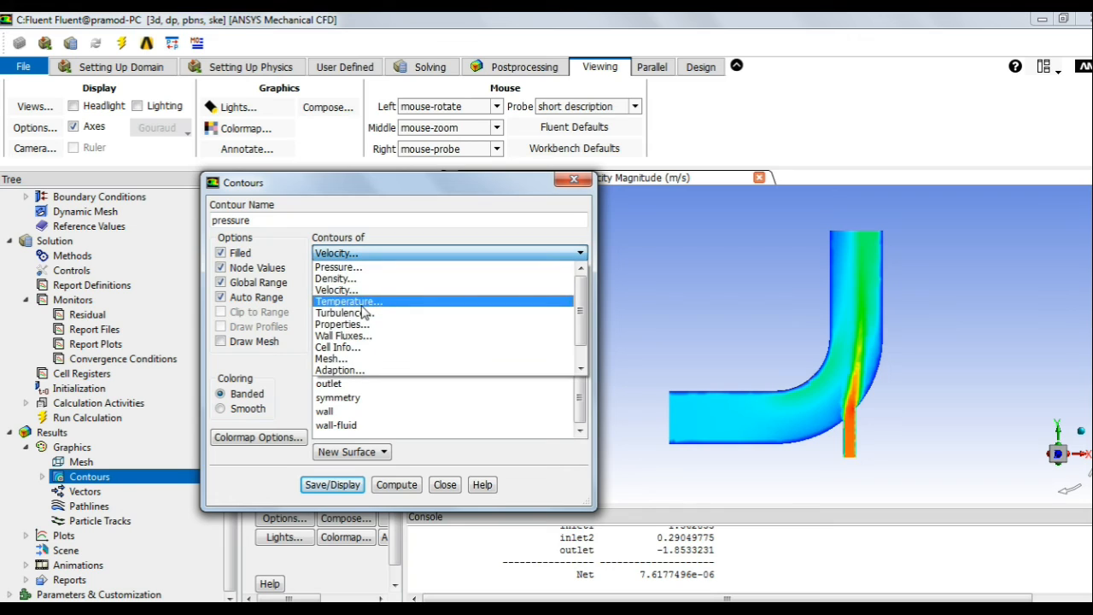
pyautogui.click(347, 270)
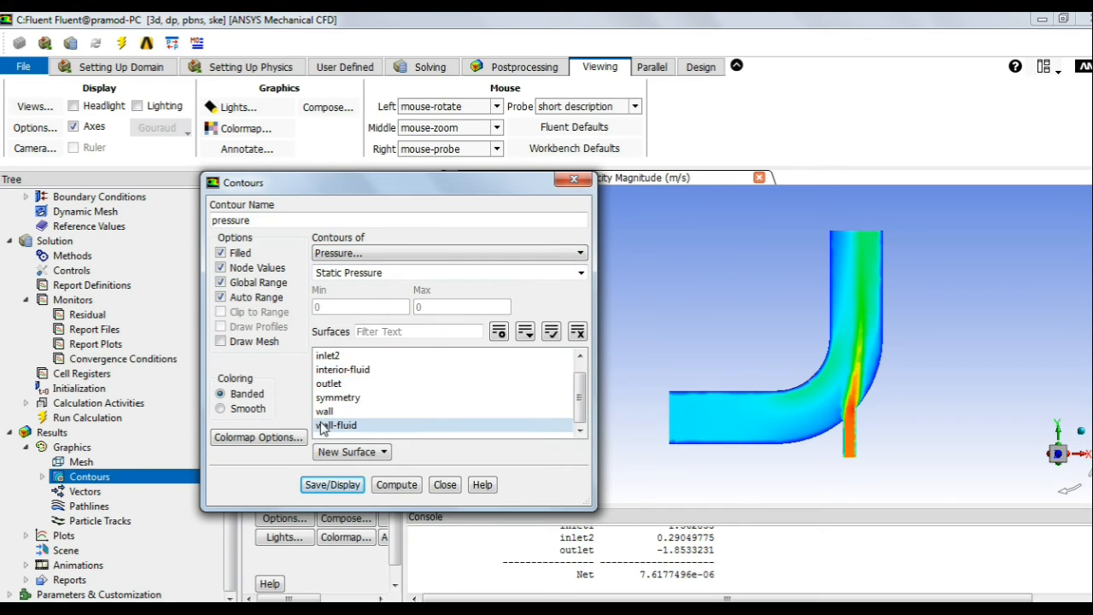
pyautogui.click(240, 409)
pyautogui.click(341, 398)
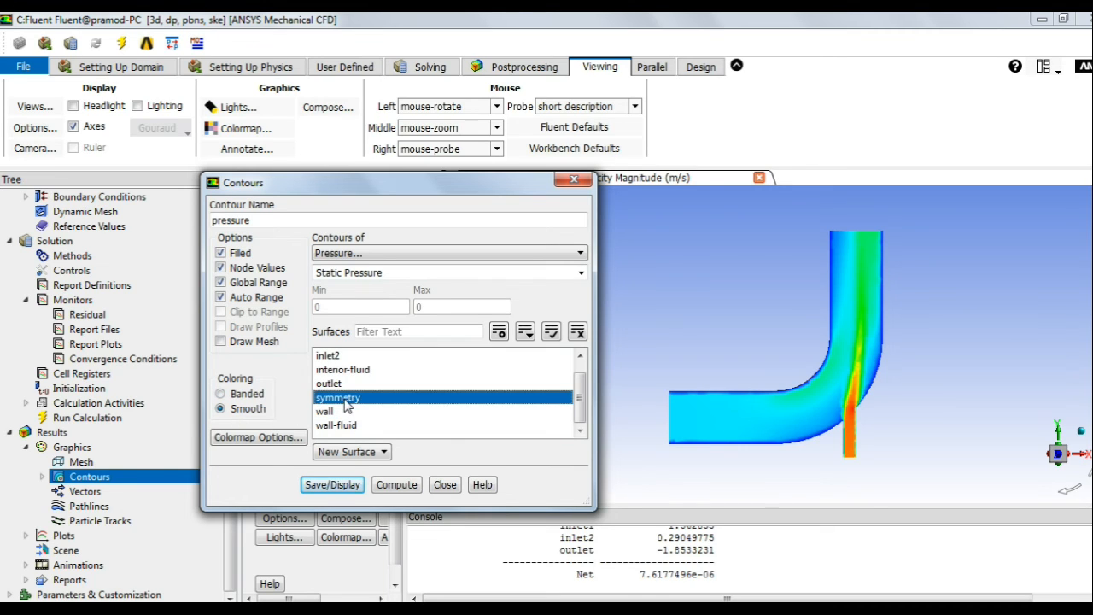
pyautogui.click(336, 487)
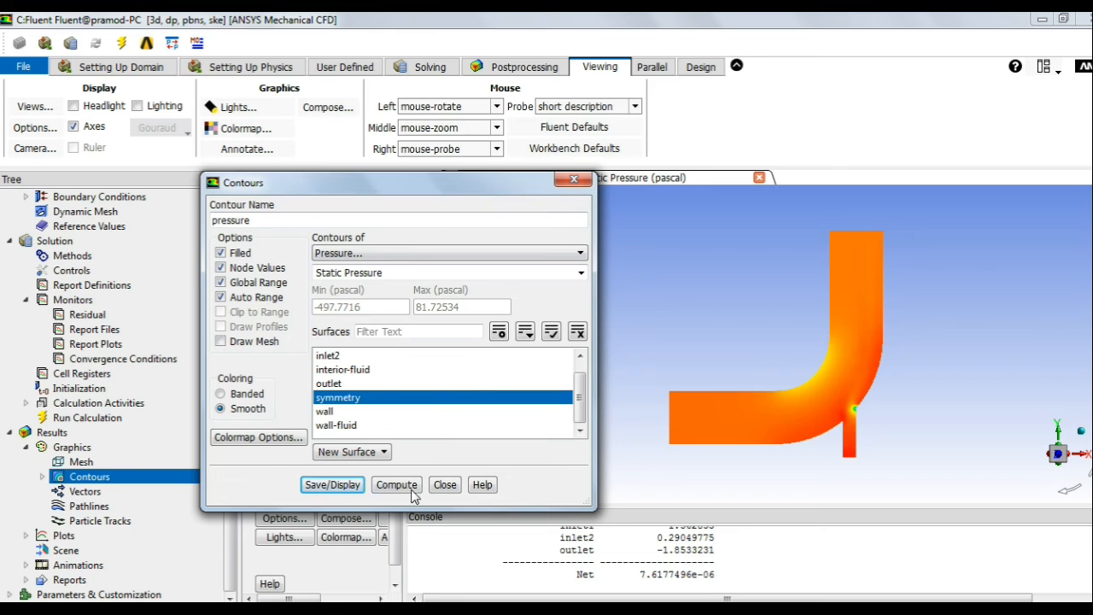
pyautogui.click(323, 489)
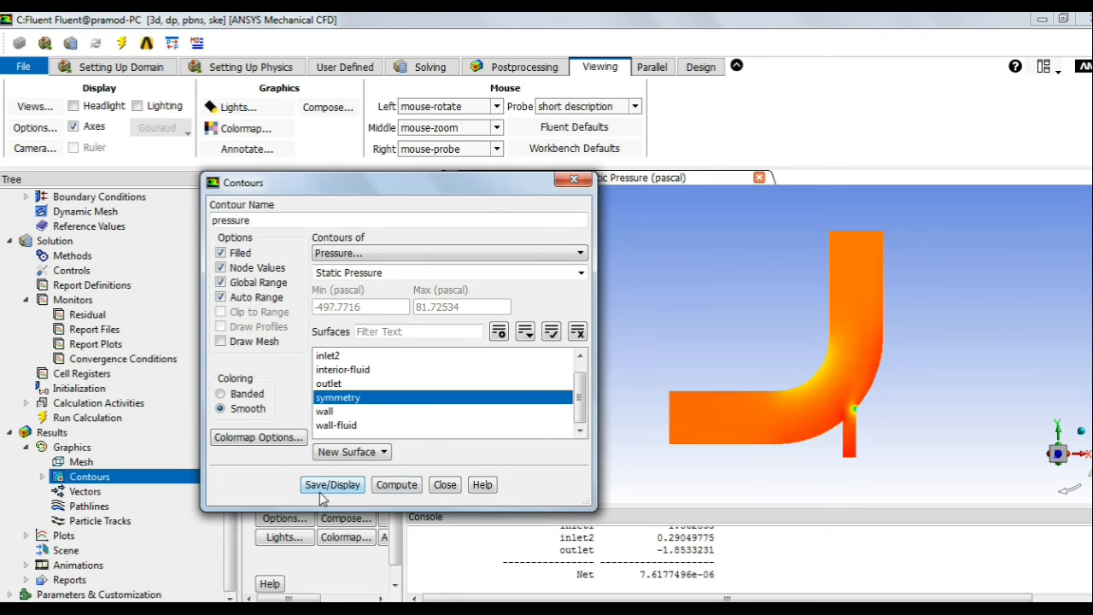
pyautogui.click(445, 484)
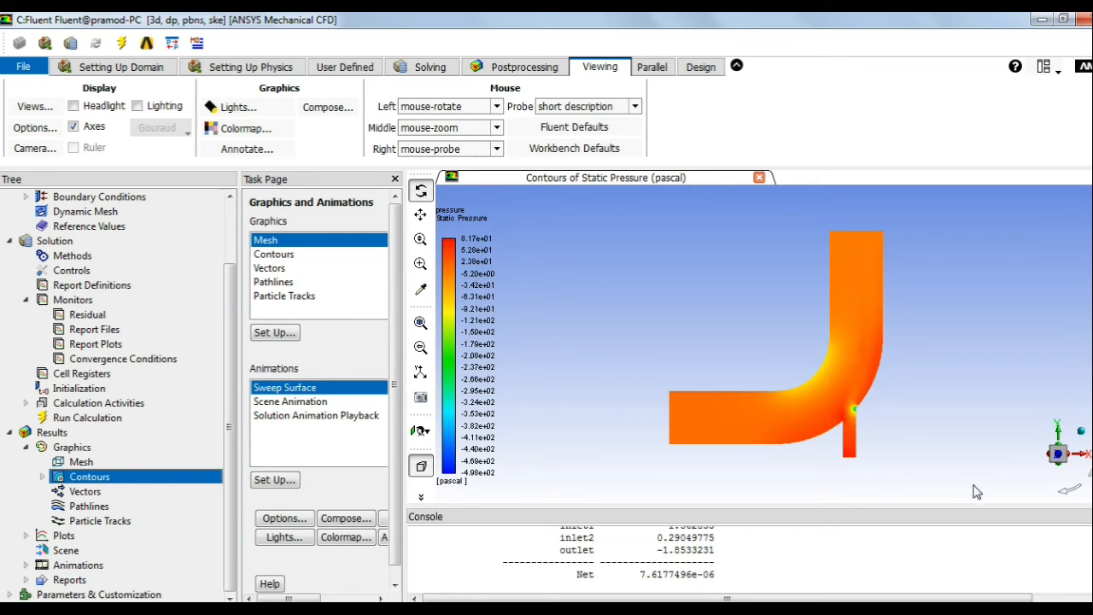
# Step: Zoom in on the branch-pipe junction of the pressure contour and back out
pyautogui.scroll(5, 868, 424)
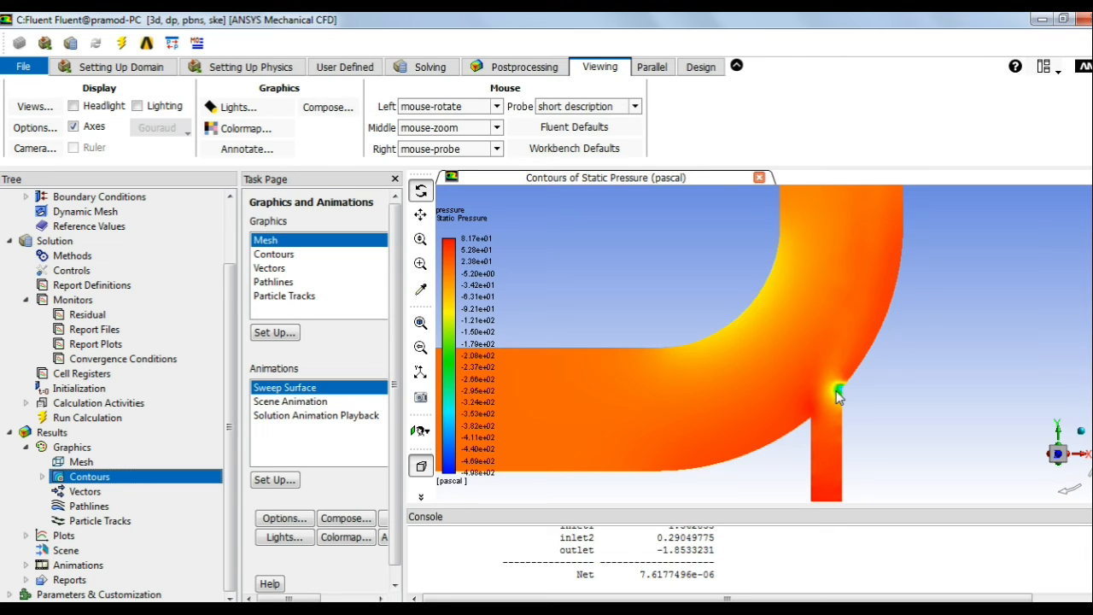
pyautogui.scroll(-5, 661, 302)
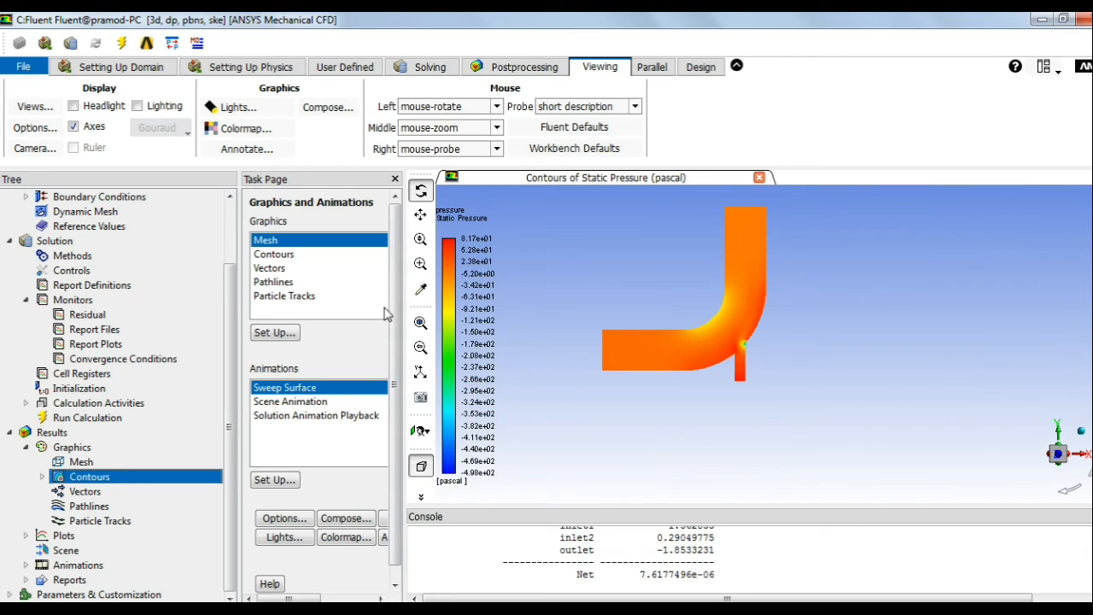
pyautogui.rightClick(108, 484)
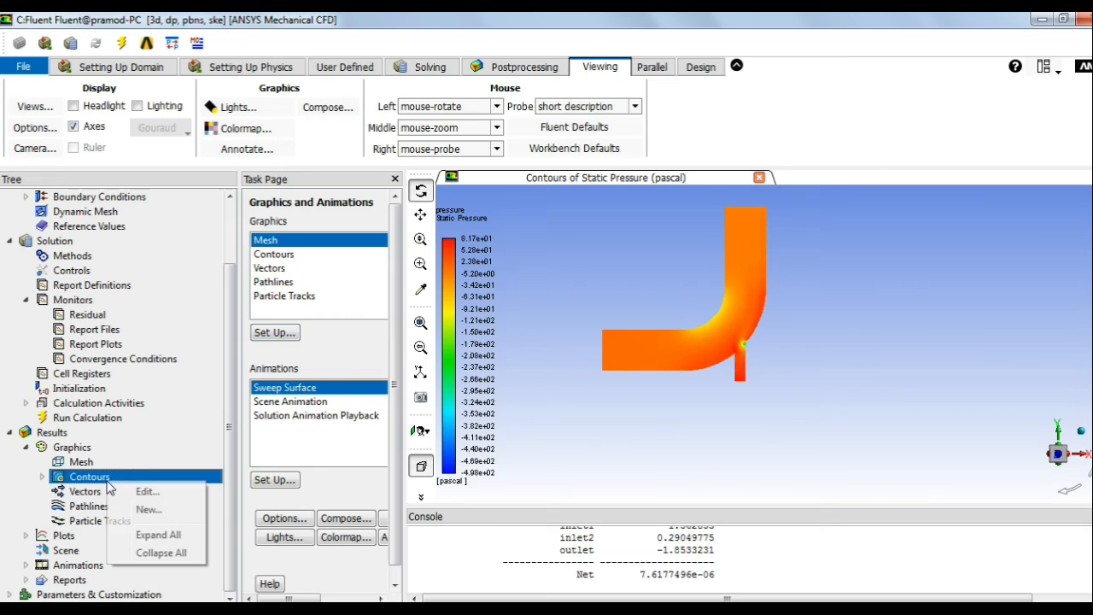
# Step: Create a filled, smooth Temperature contour named temp on symmetry, about 19.8 to 40.1 °C
pyautogui.click(154, 511)
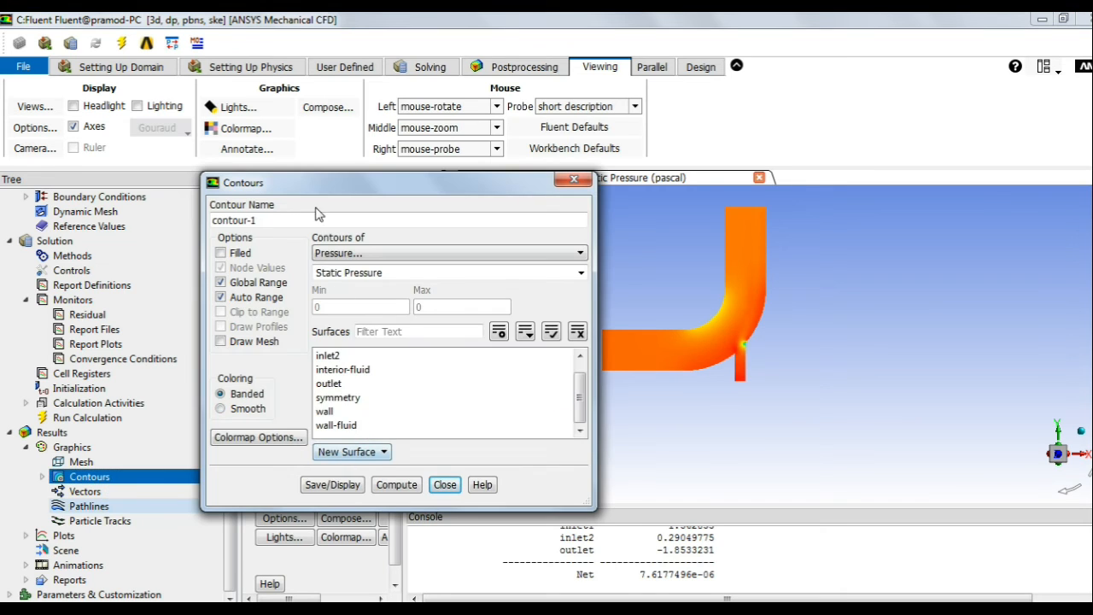
pyautogui.tripleClick(254, 220)
pyautogui.write('temp')
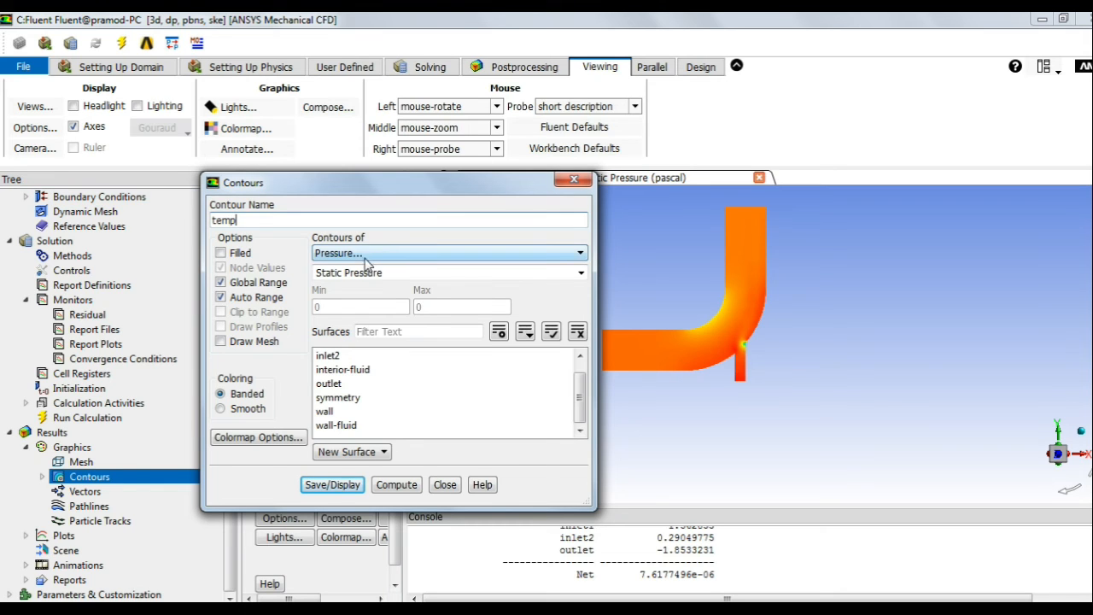
pyautogui.click(242, 255)
pyautogui.click(359, 252)
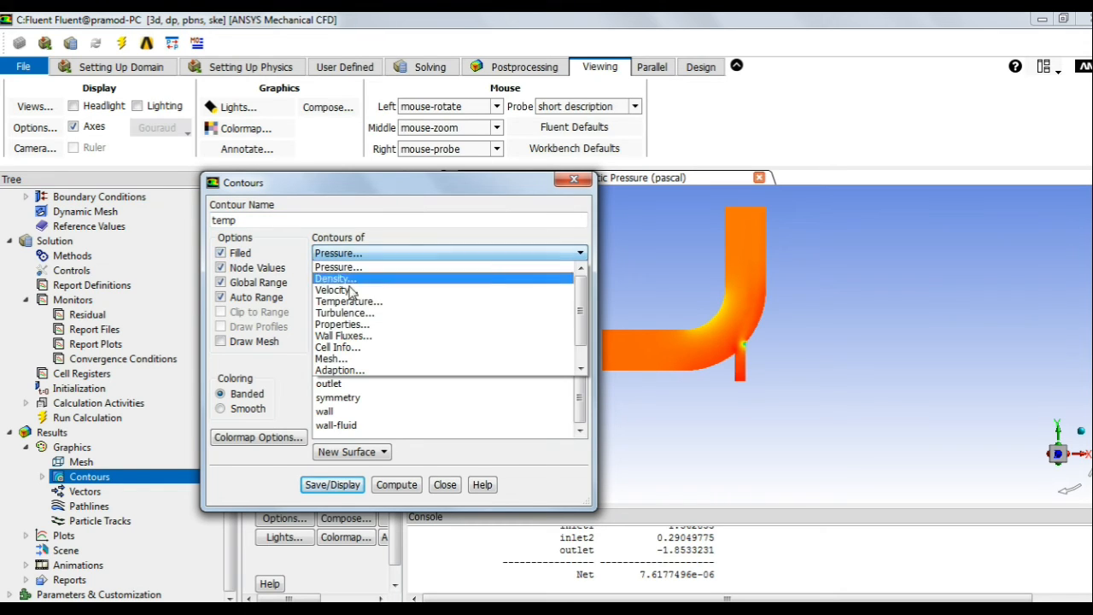
pyautogui.click(378, 297)
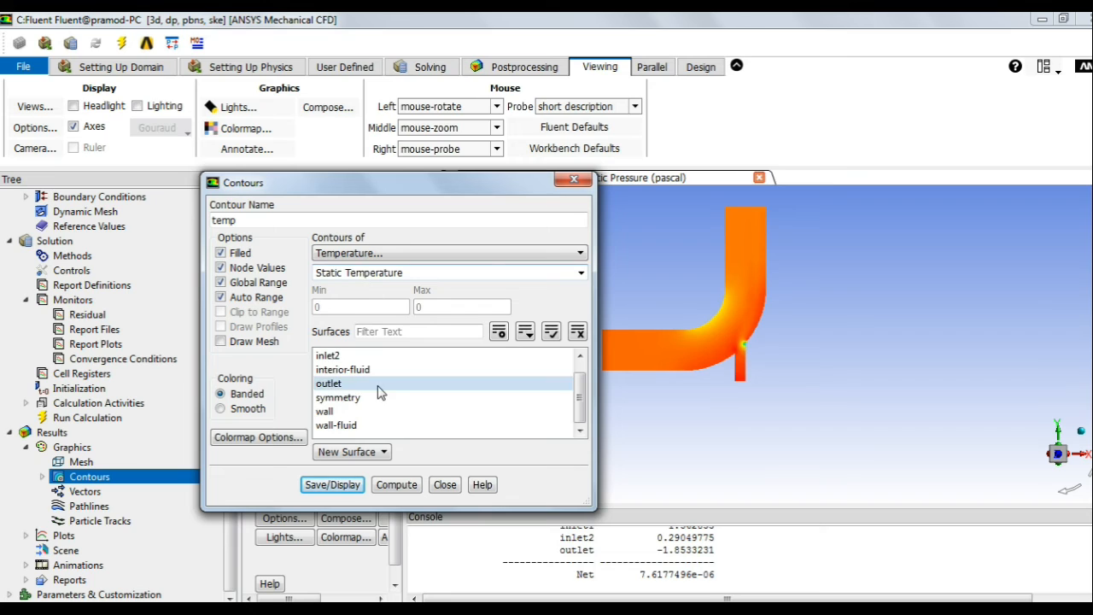
pyautogui.click(336, 399)
pyautogui.click(244, 409)
pyautogui.click(333, 485)
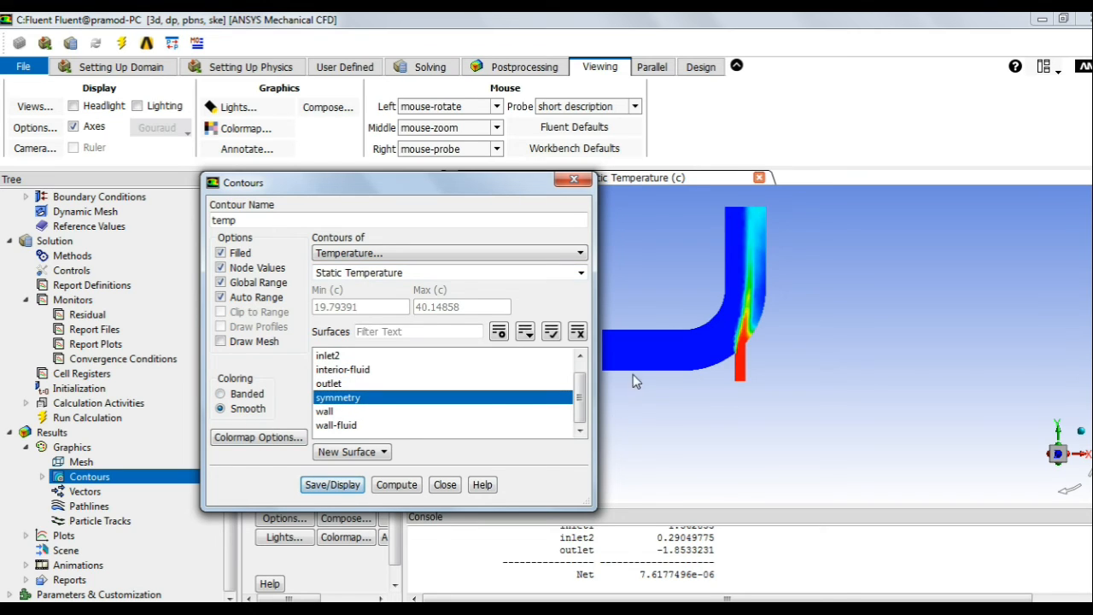
pyautogui.click(445, 484)
pyautogui.scroll(2, 769, 333)
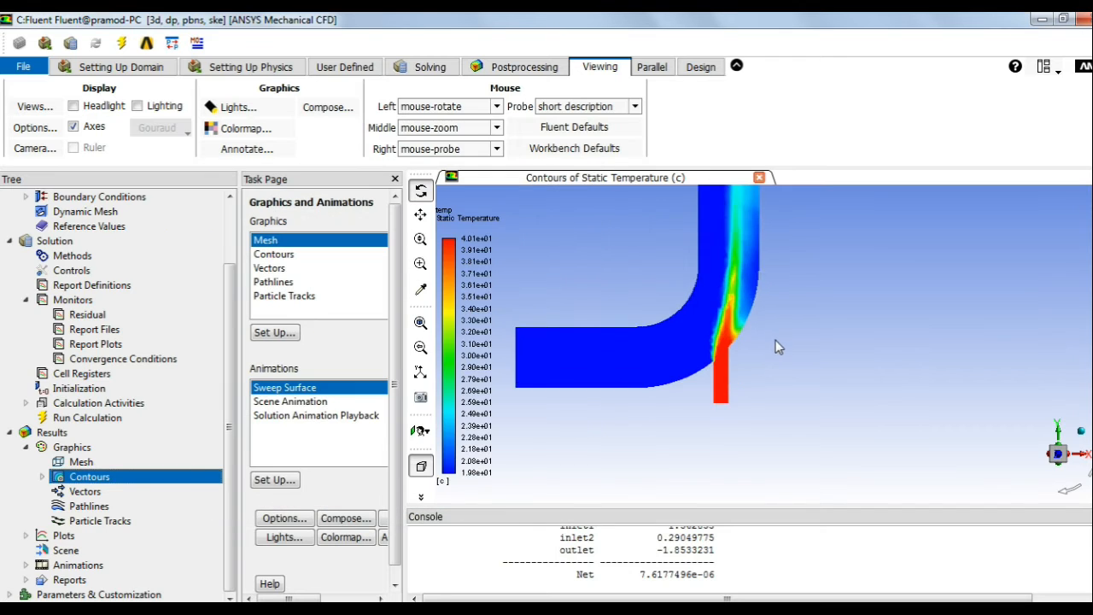
# Step: Zoom the temperature contour in and out, then select Vectors in the Graphics tree
pyautogui.scroll(5, 750, 336)
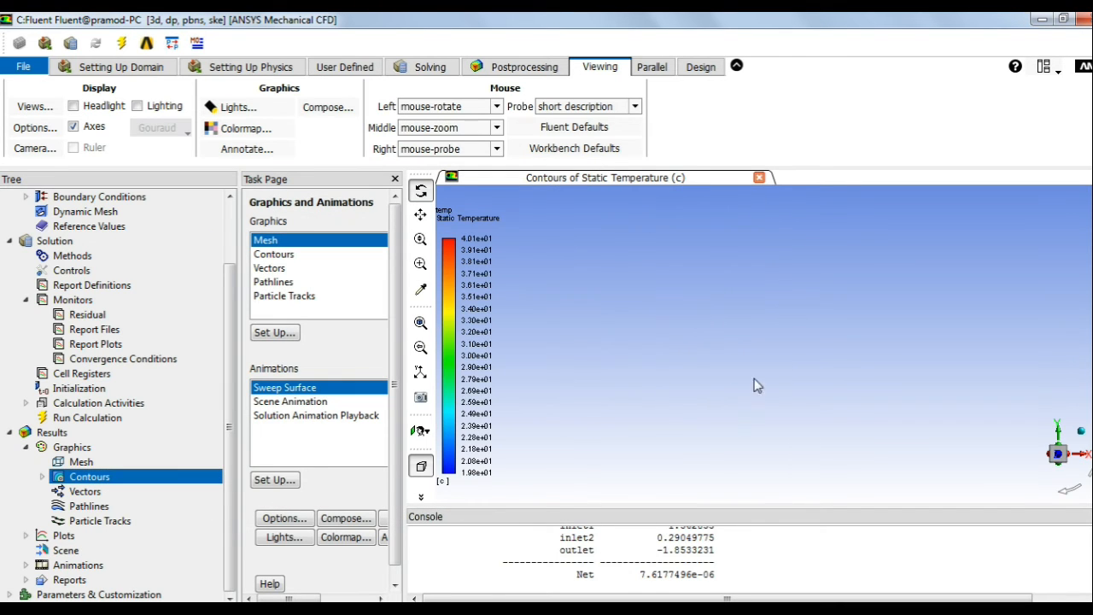
pyautogui.scroll(-5, 733, 376)
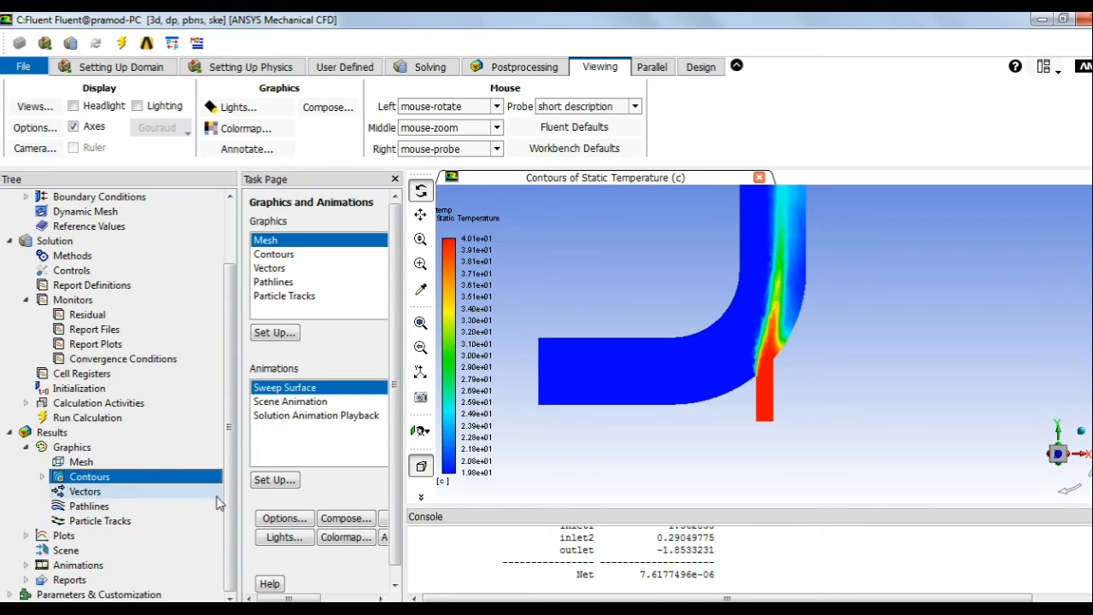
pyautogui.click(100, 493)
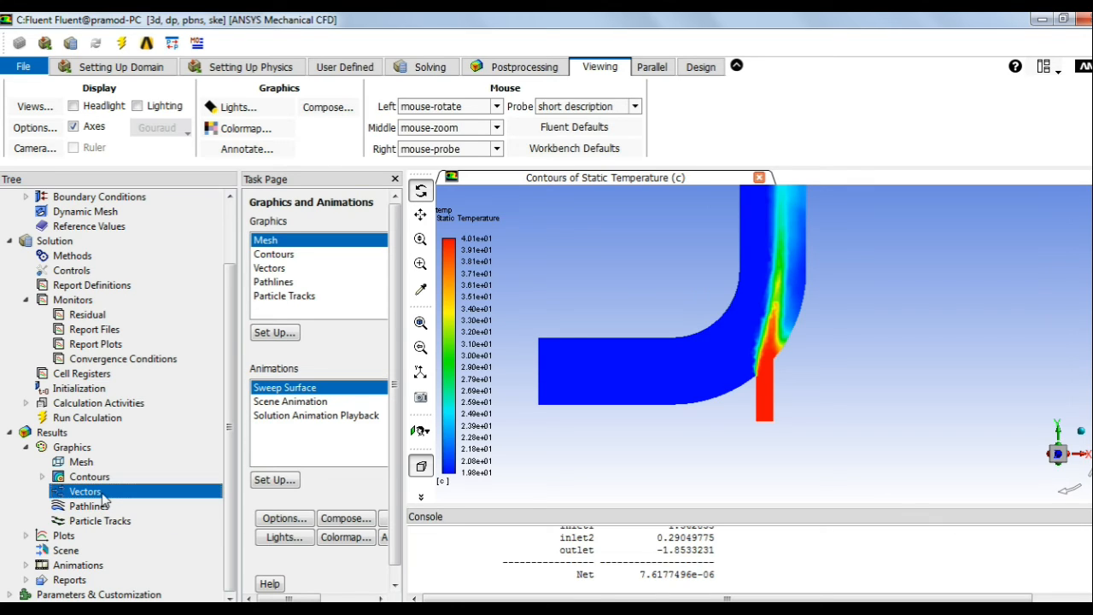
pyautogui.rightClick(102, 498)
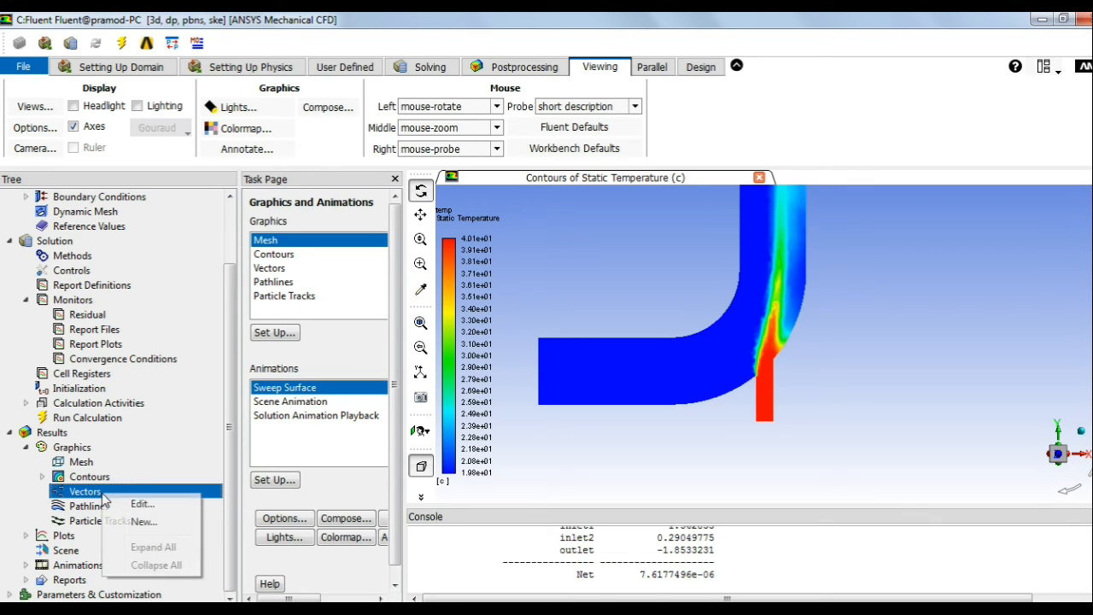
# Step: Create a new Velocity vector plot named velocity- on the symmetry surface and display it
pyautogui.click(149, 520)
pyautogui.moveTo(438, 332); pyautogui.dragTo(450, 190)
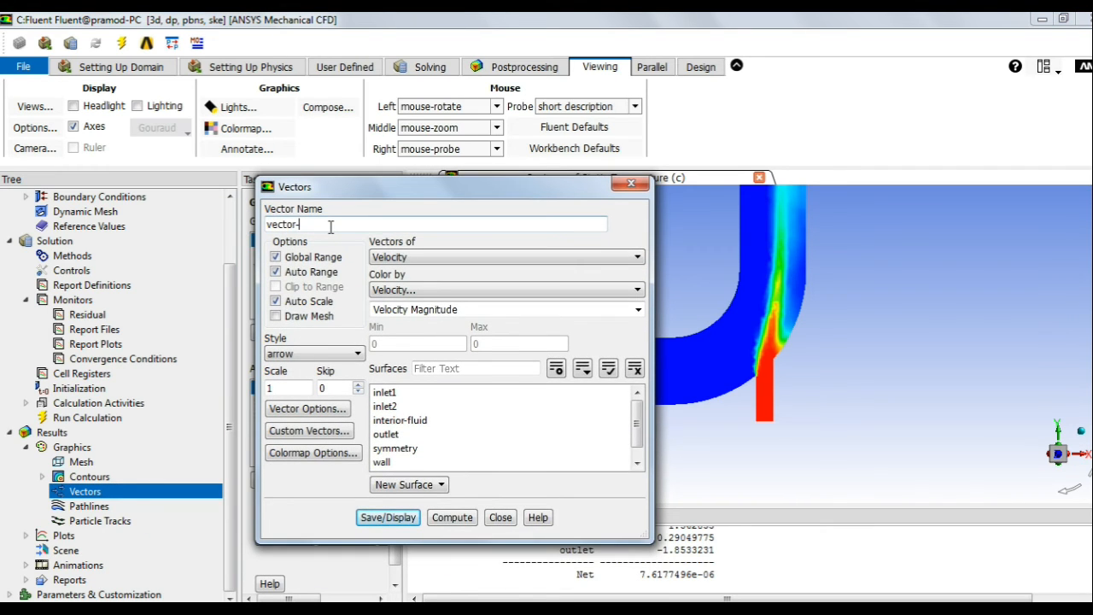
pyautogui.write('velocity-')
pyautogui.click(455, 259)
pyautogui.click(450, 257)
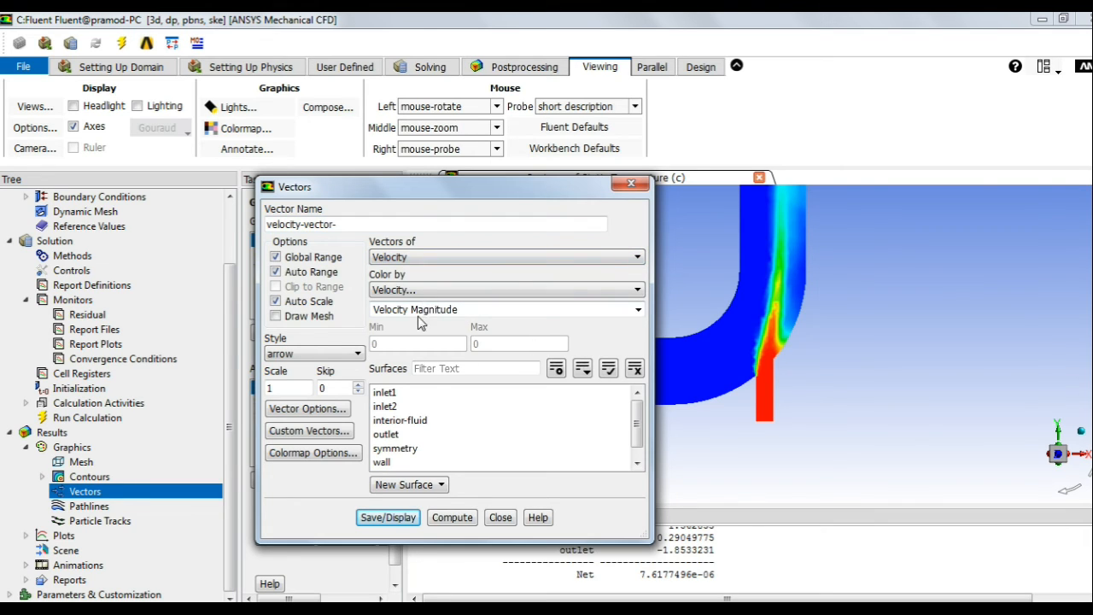
pyautogui.click(378, 448)
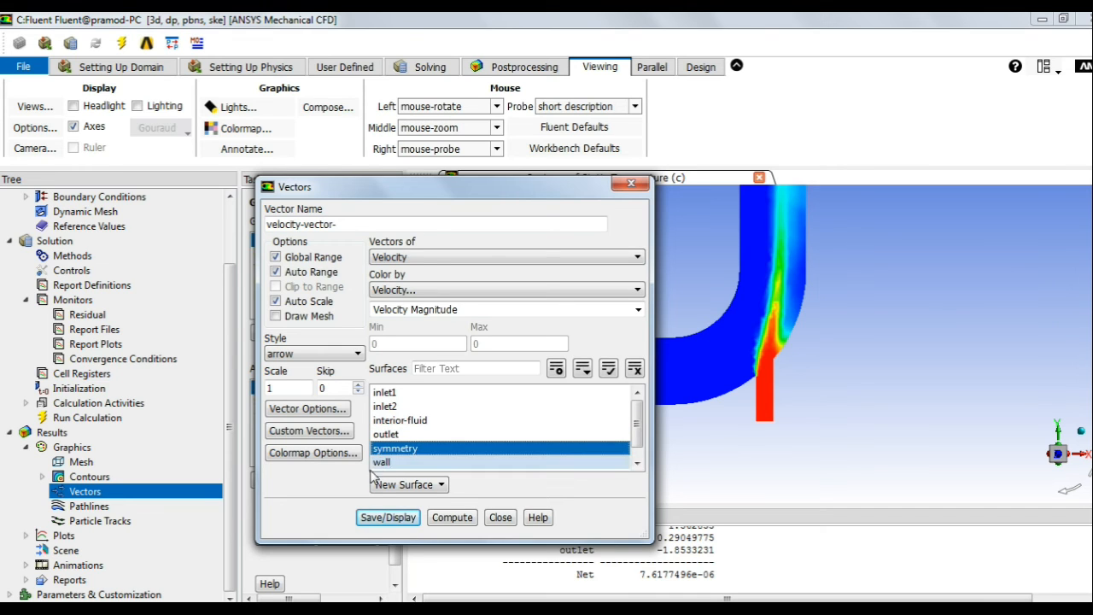
pyautogui.click(405, 525)
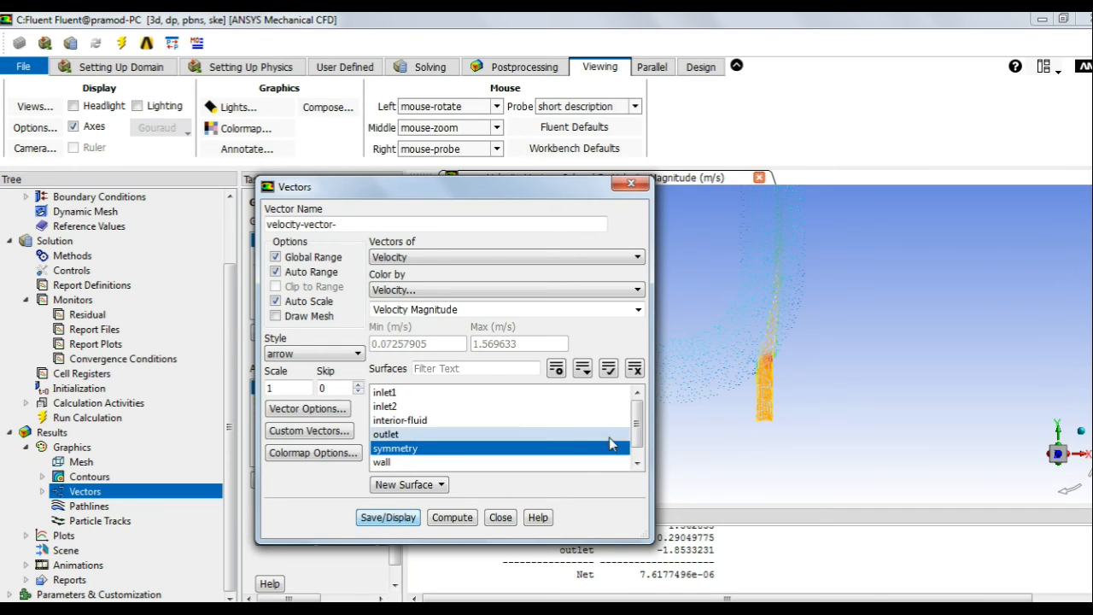
# Step: Redisplay the vectors at scale 1.5, 3 and finally 6, then close the vector settings
pyautogui.moveTo(483, 209); pyautogui.dragTo(281, 209)
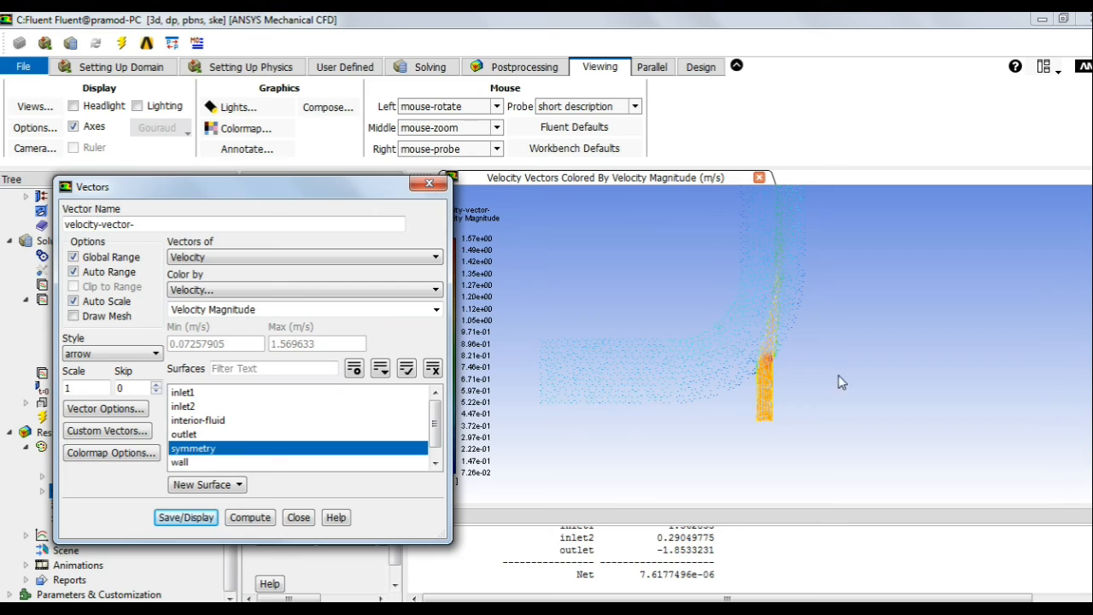
pyautogui.scroll(3, 580, 369)
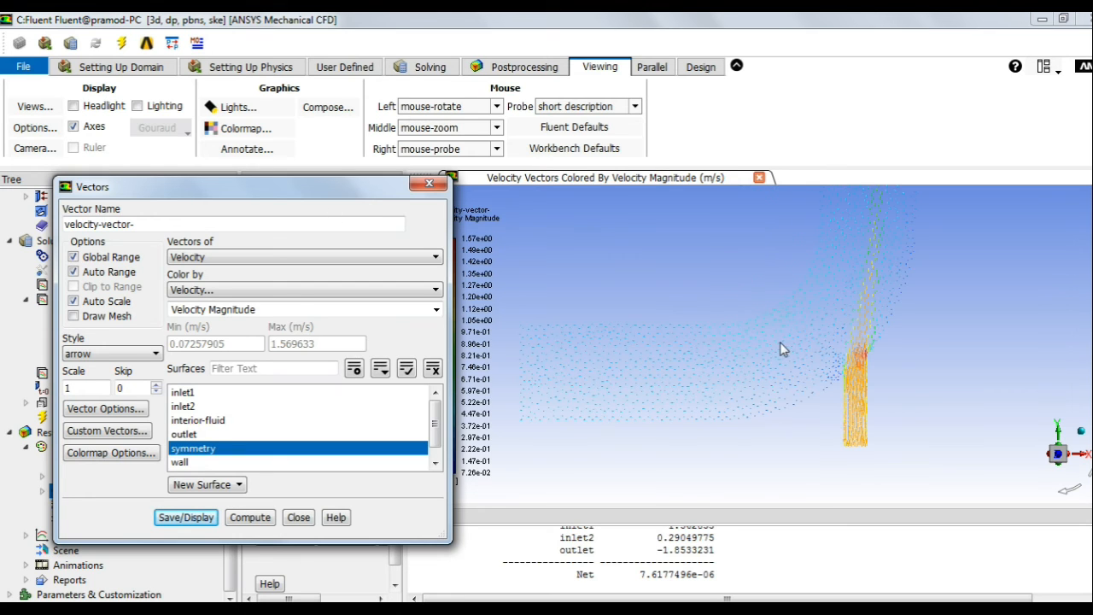
pyautogui.scroll(-3, 774, 358)
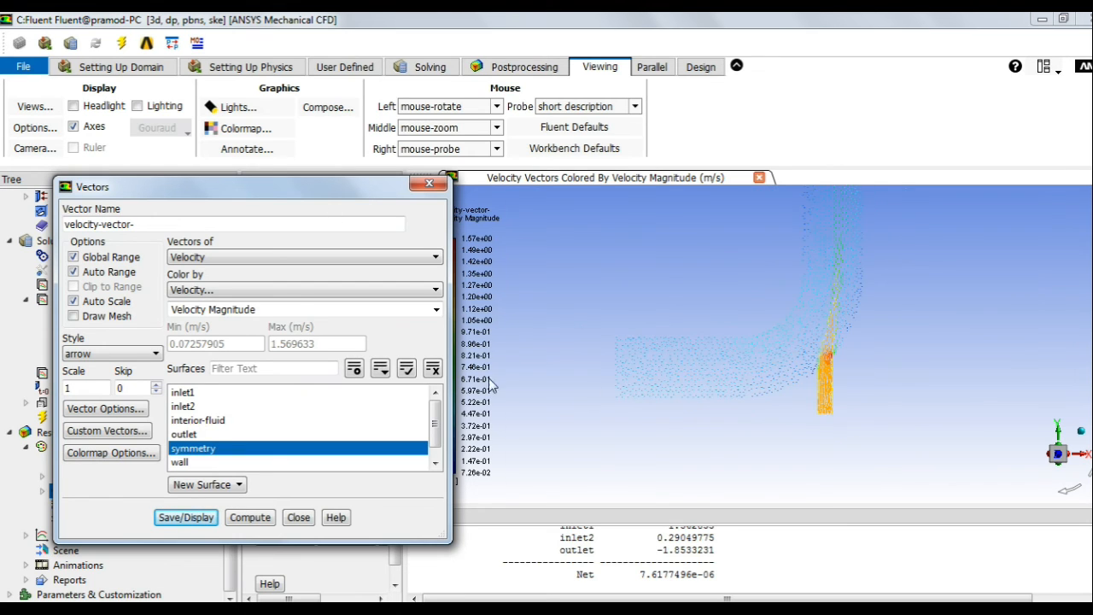
pyautogui.moveTo(70, 388); pyautogui.dragTo(57, 388)
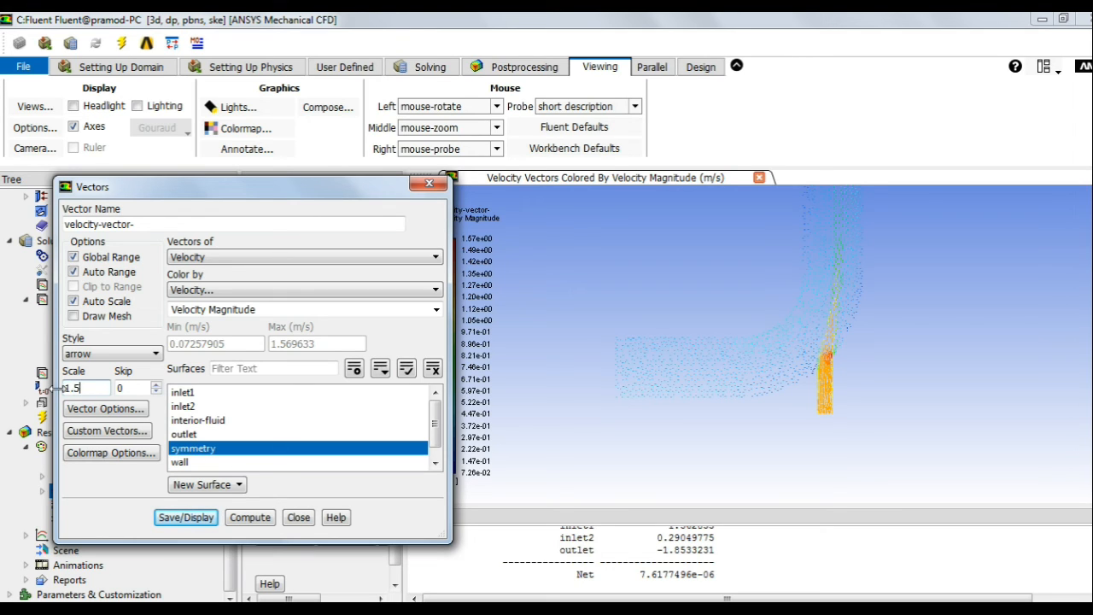
pyautogui.click(186, 516)
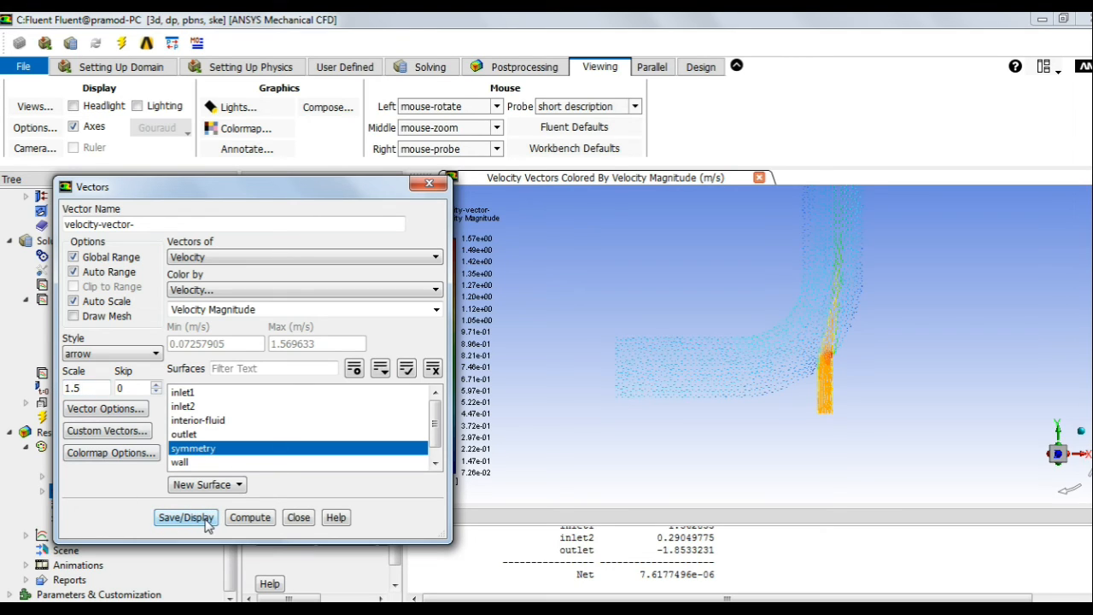
pyautogui.moveTo(94, 389); pyautogui.dragTo(47, 382)
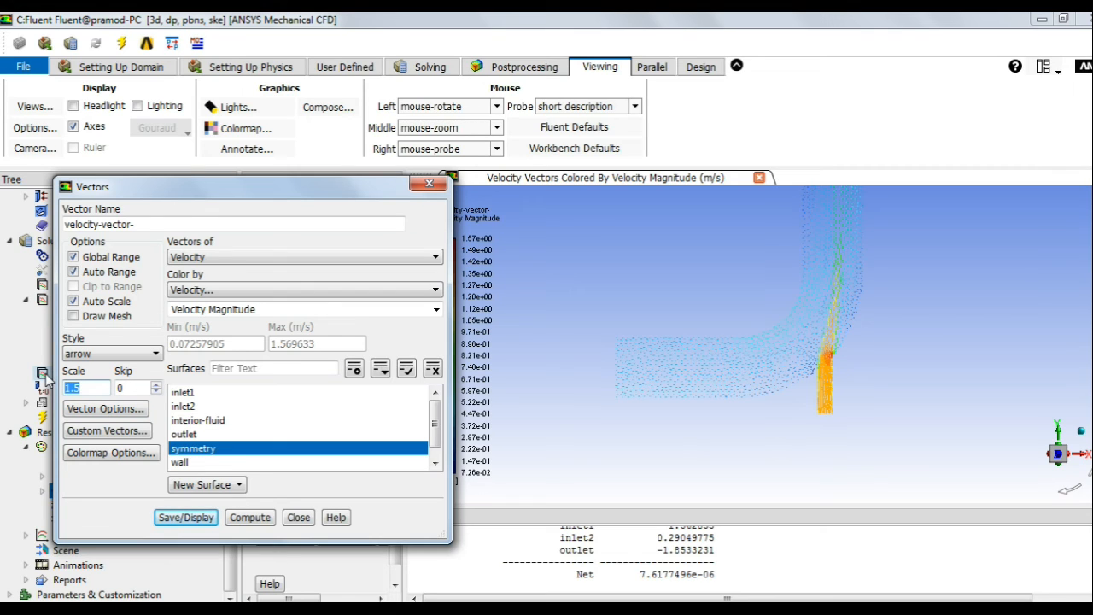
pyautogui.write('3')
pyautogui.click(183, 517)
pyautogui.moveTo(82, 389); pyautogui.dragTo(49, 386)
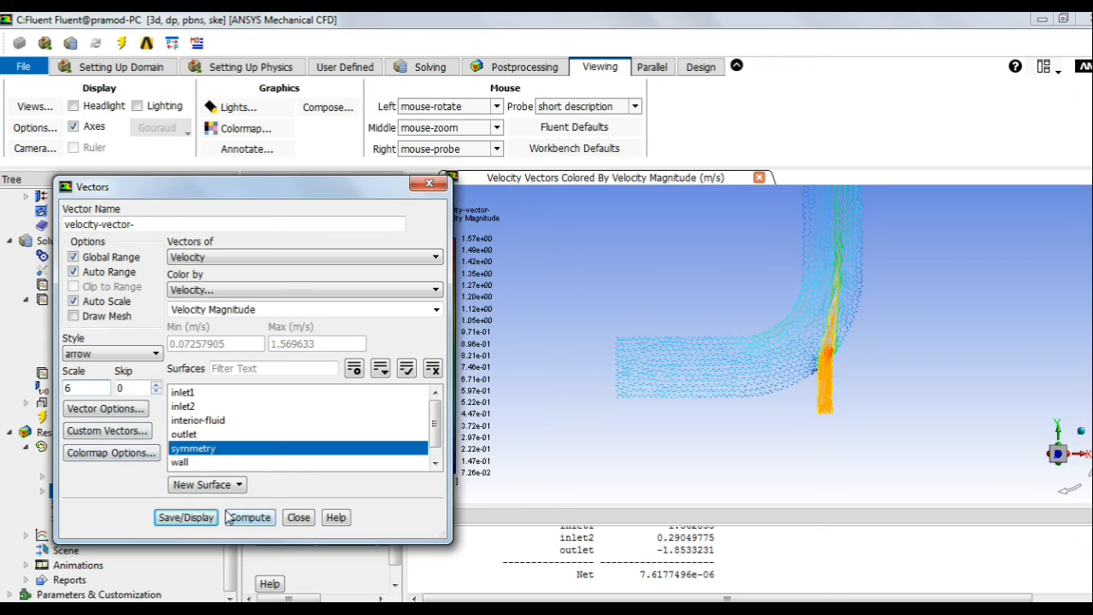
pyautogui.click(200, 522)
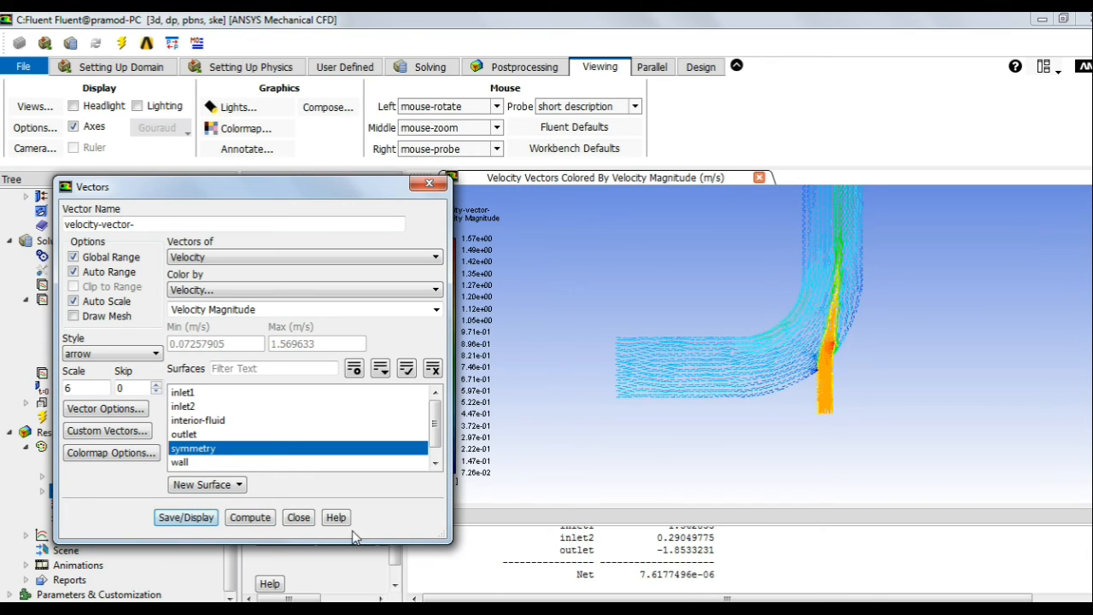
pyautogui.click(298, 518)
pyautogui.scroll(10, 854, 372)
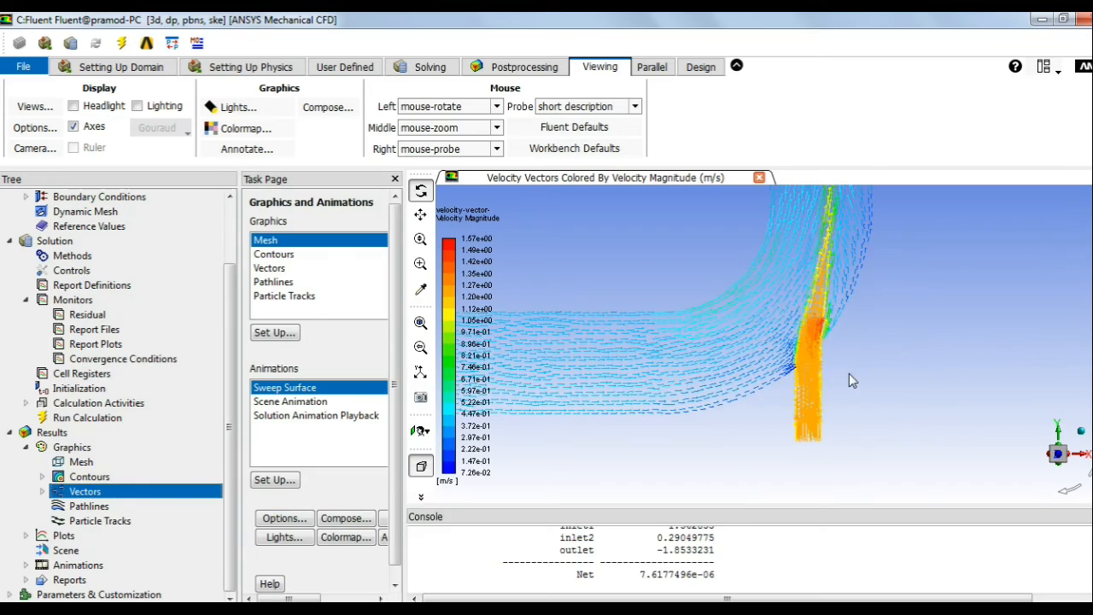
pyautogui.scroll(-10, 793, 367)
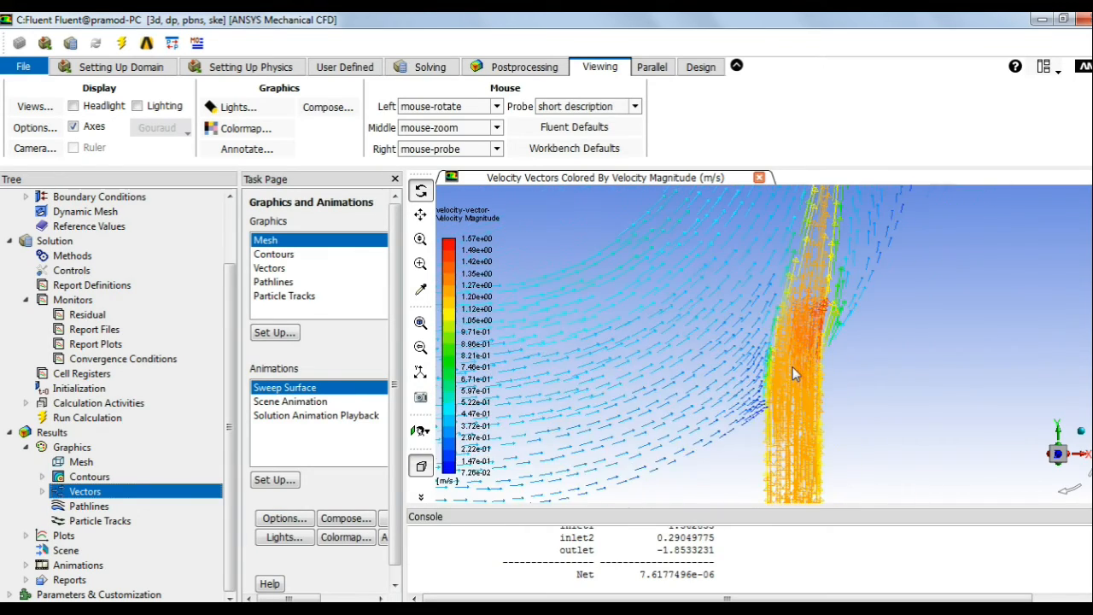
pyautogui.scroll(5, 790, 239)
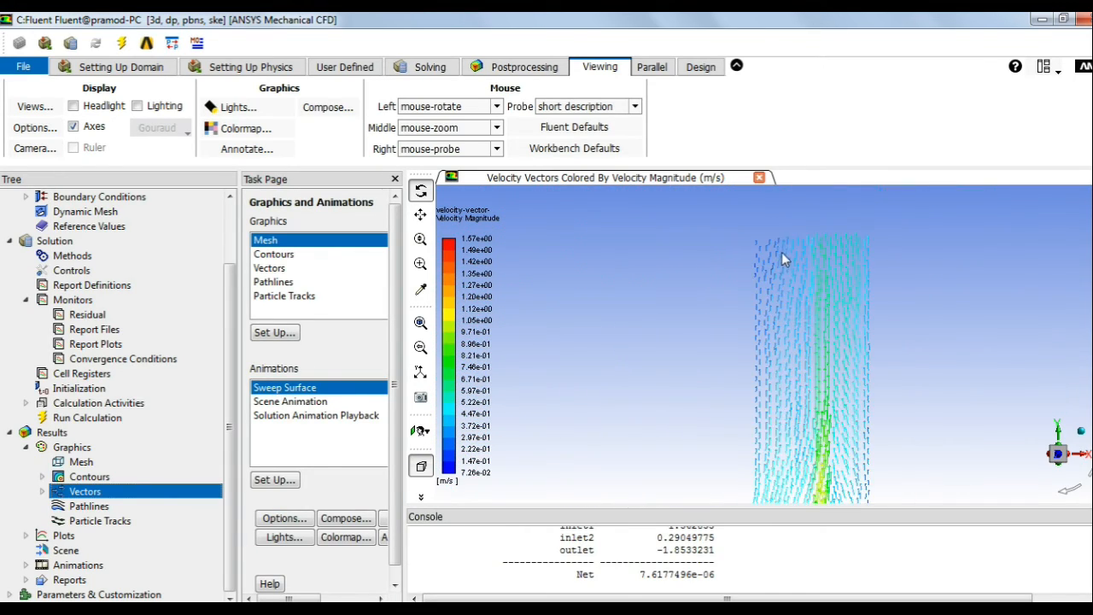
pyautogui.scroll(-5, 782, 260)
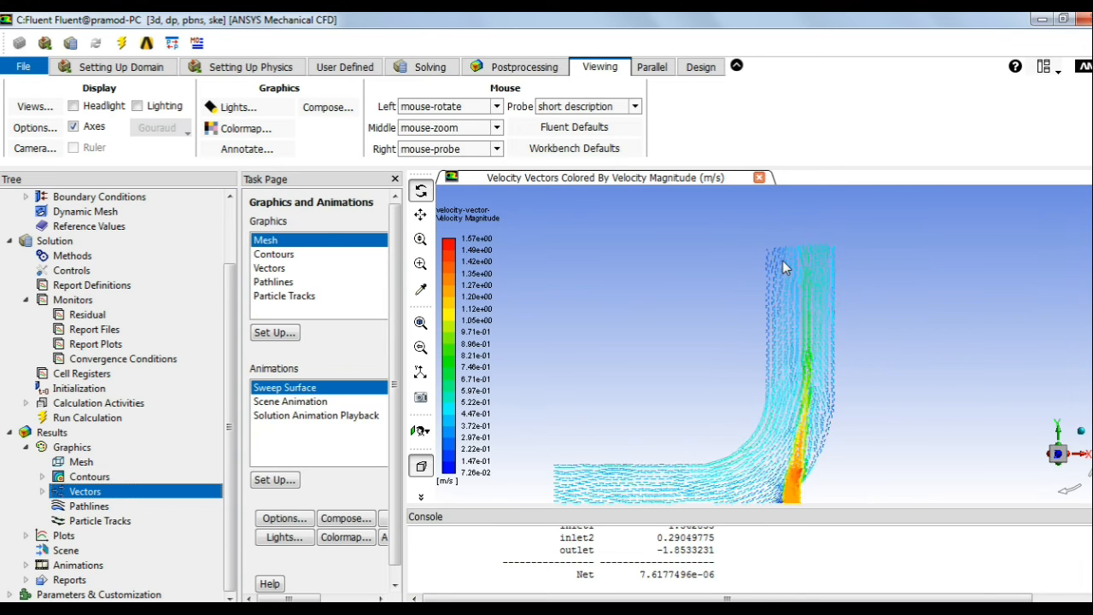
pyautogui.scroll(8, 804, 322)
pyautogui.scroll(3, 786, 348)
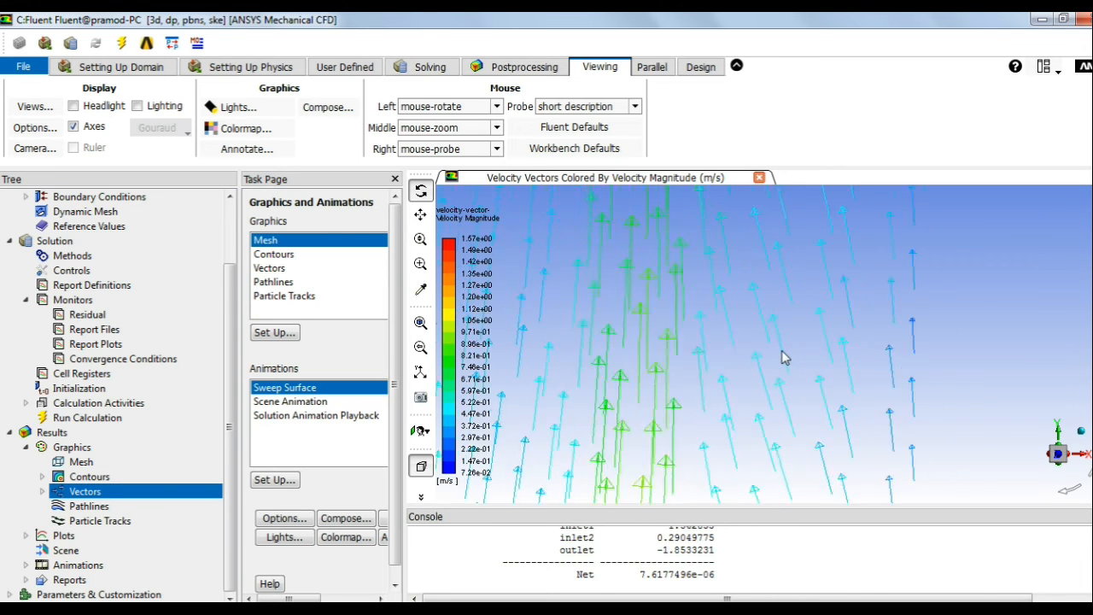
pyautogui.scroll(-8, 802, 299)
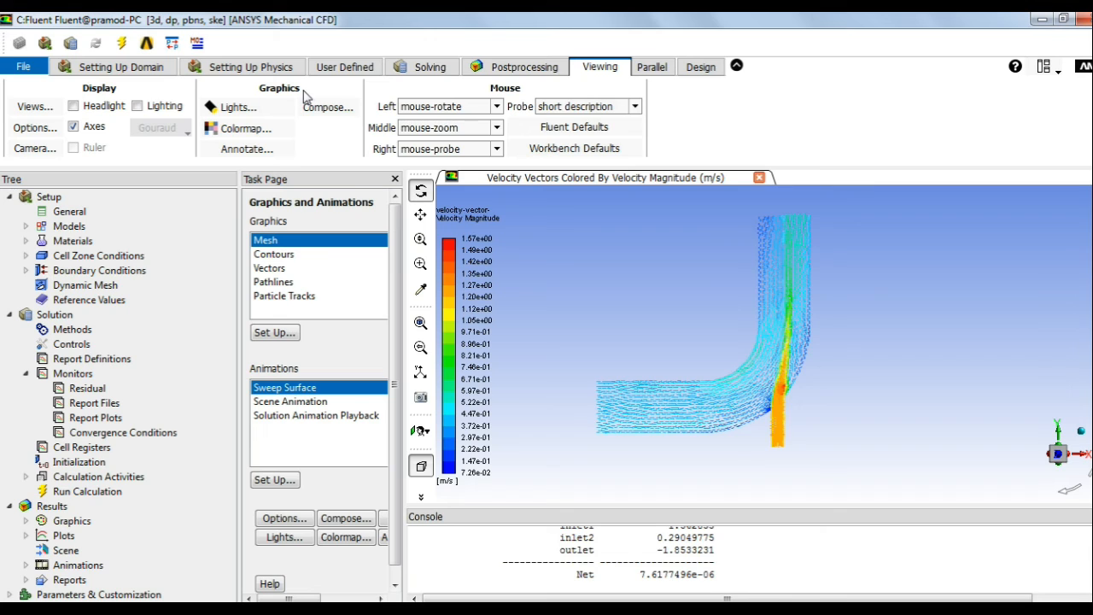
pyautogui.click(124, 70)
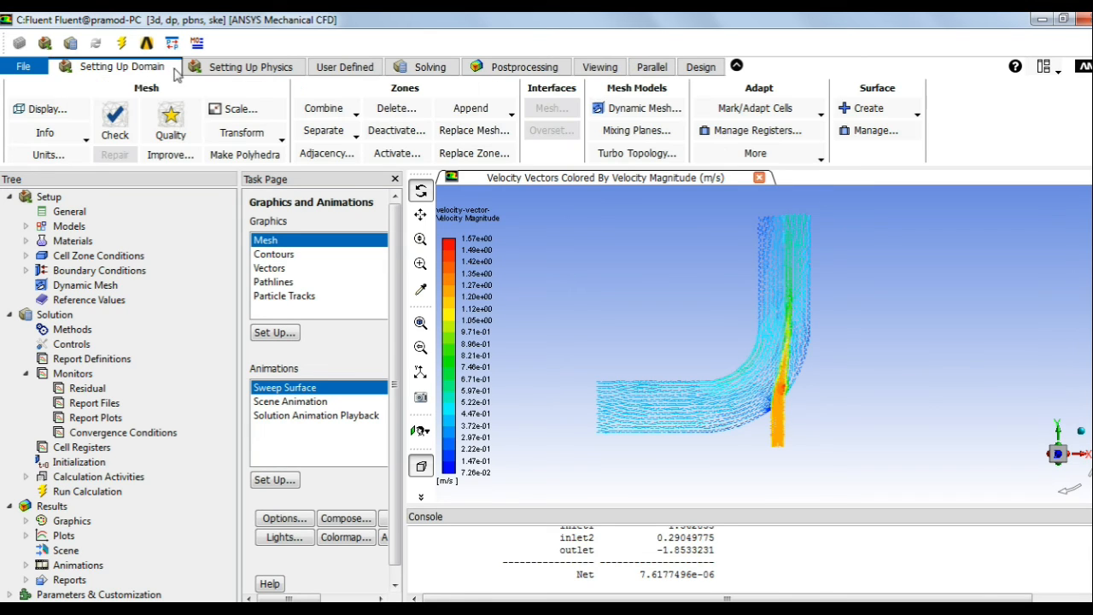
# Step: Set up a new iso-surface of constant Mesh Z-Coordinate and shorten its default name
pyautogui.click(917, 118)
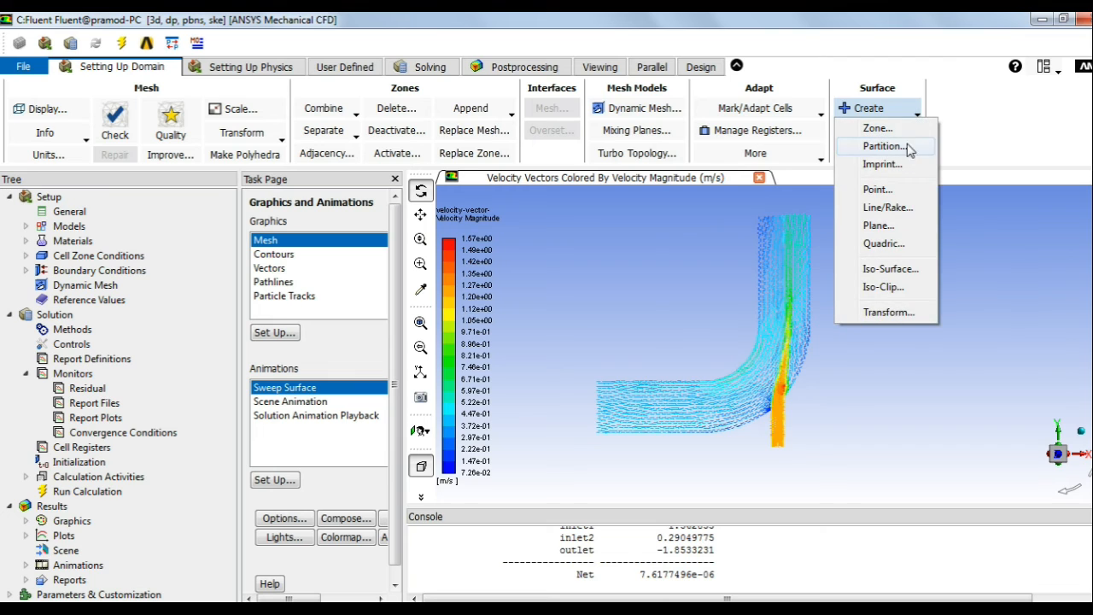
pyautogui.click(891, 268)
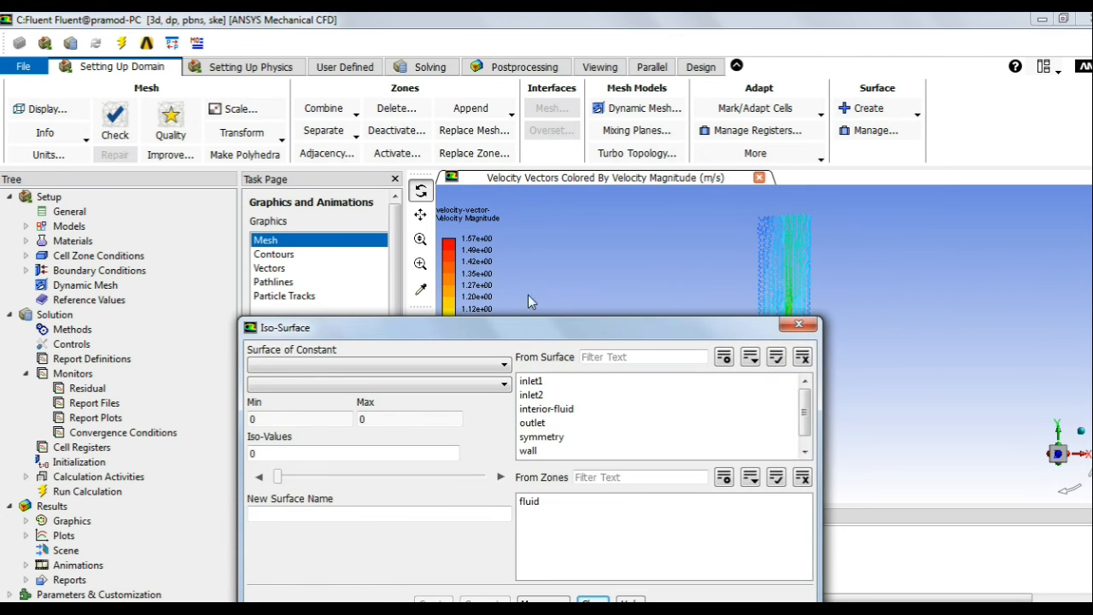
pyautogui.moveTo(494, 325); pyautogui.dragTo(457, 82)
pyautogui.click(367, 121)
pyautogui.scroll(1, 261, 196)
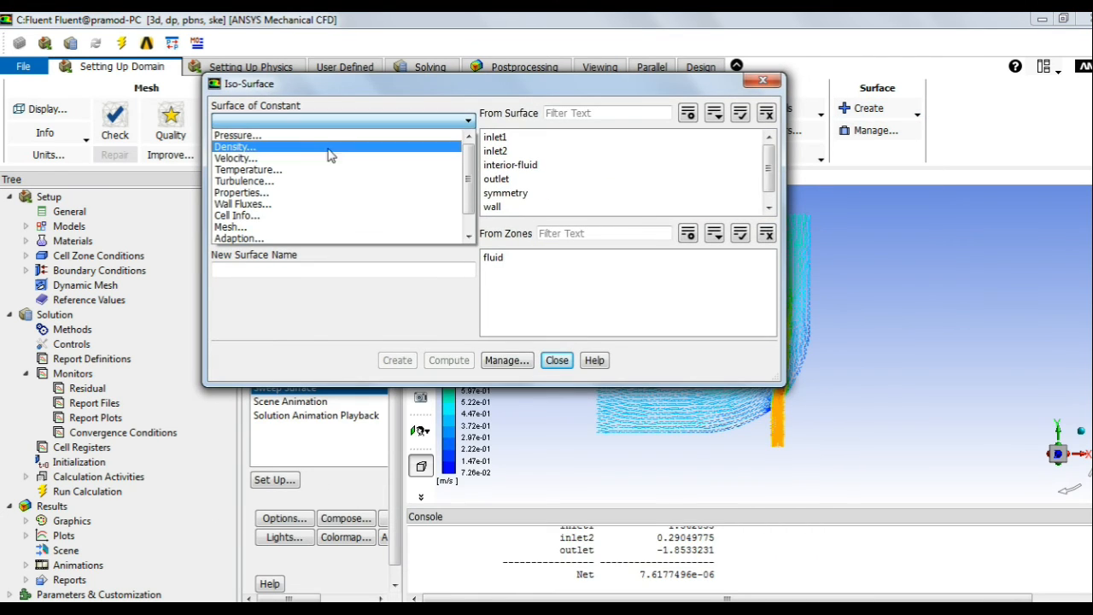
pyautogui.click(258, 228)
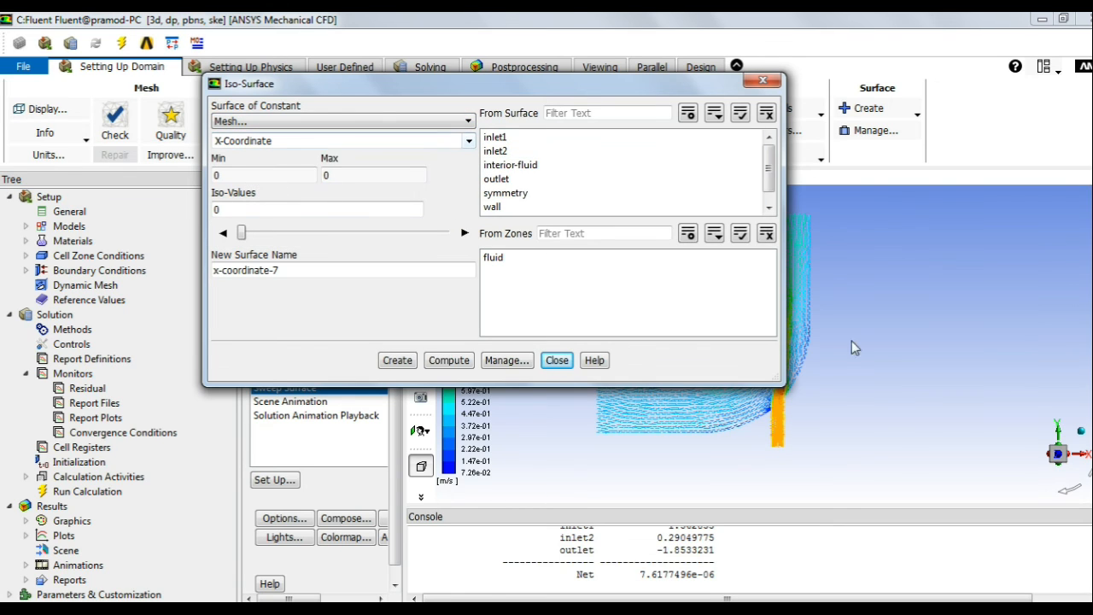
pyautogui.click(468, 142)
pyautogui.click(270, 178)
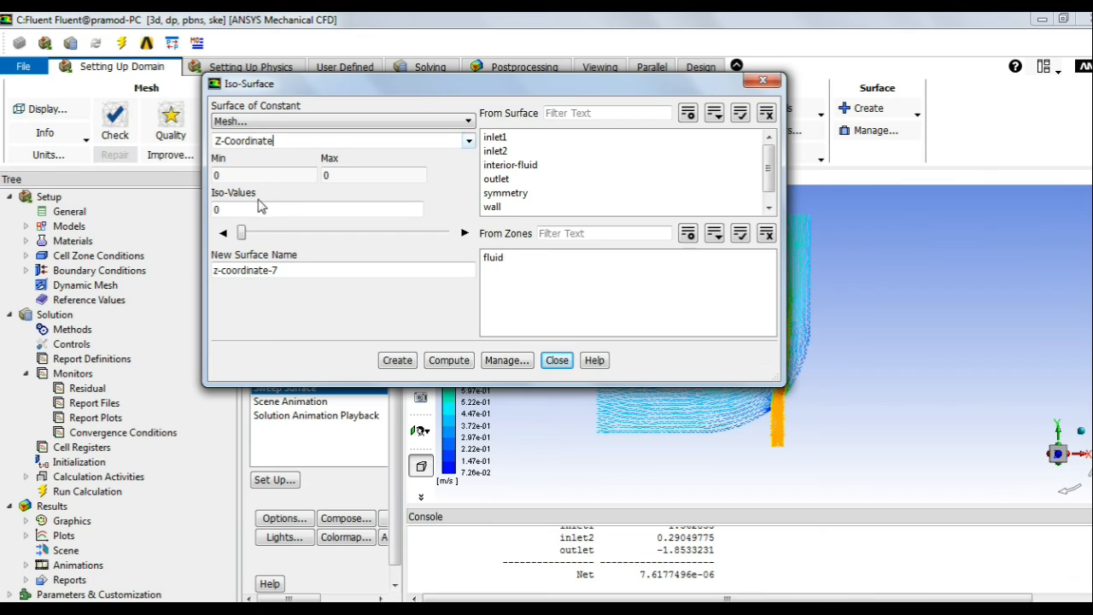
pyautogui.moveTo(284, 272); pyautogui.dragTo(226, 263)
pyautogui.press('BackSpace')
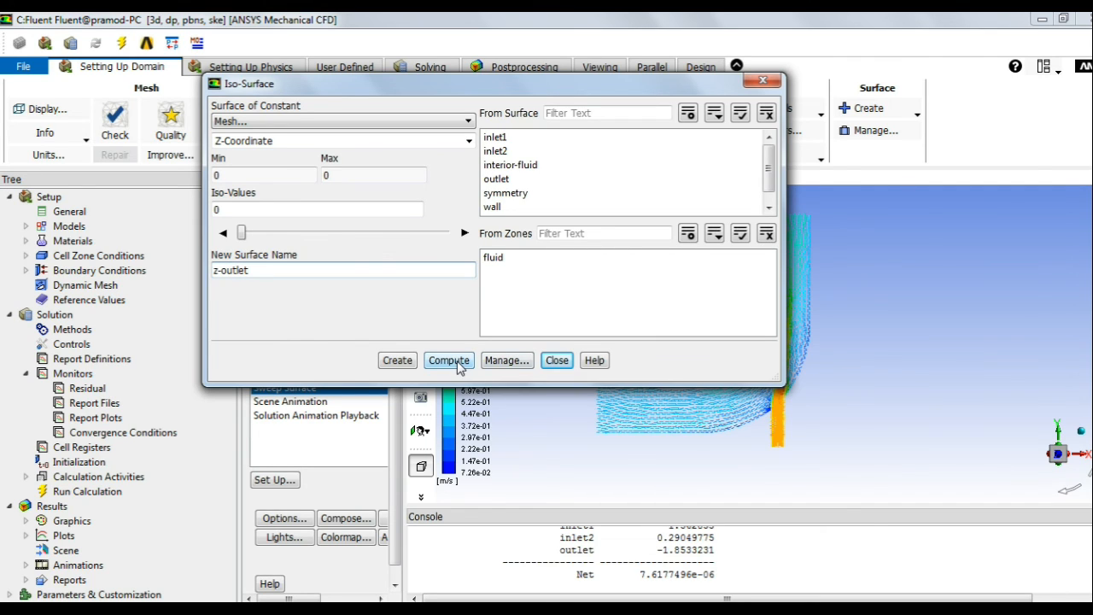
# Step: From the outlet, compute the z range 0 to 0.0499999 m and create z-coordinate-7
pyautogui.click(512, 180)
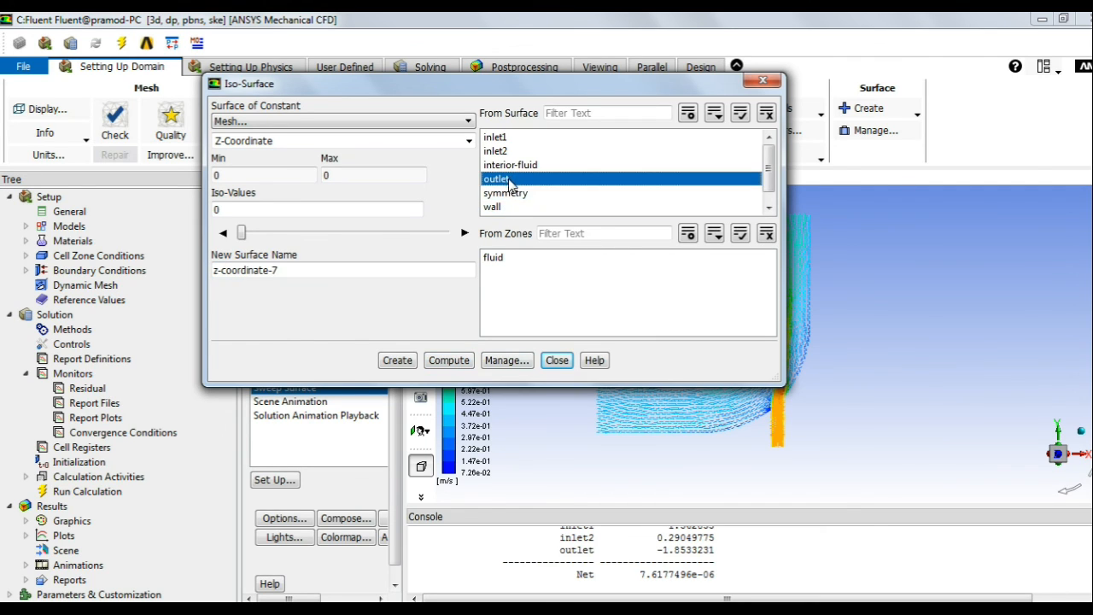
pyautogui.click(449, 359)
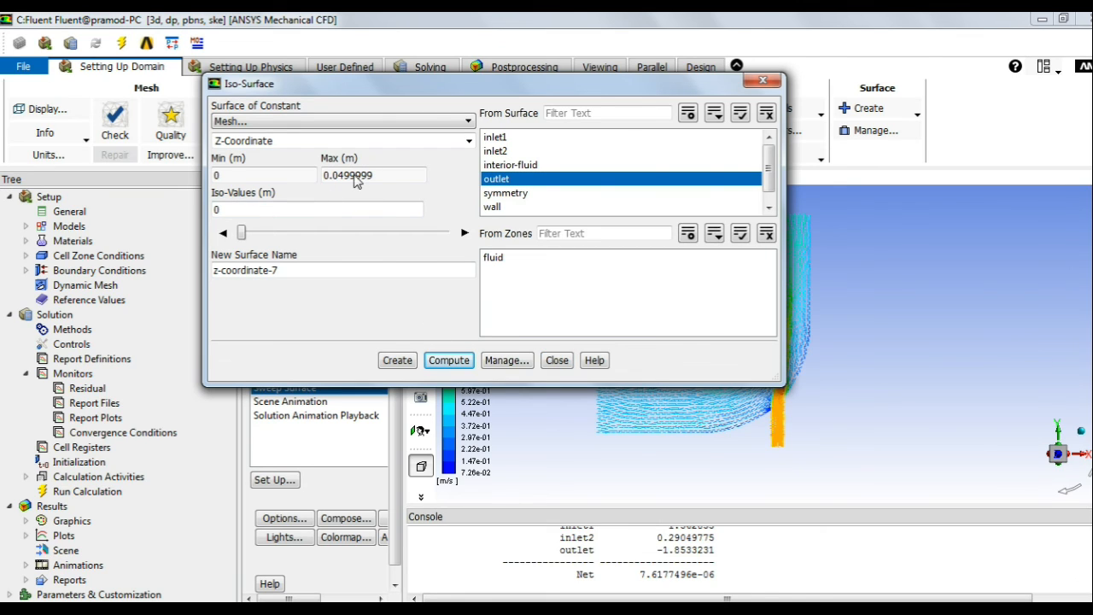
pyautogui.click(397, 359)
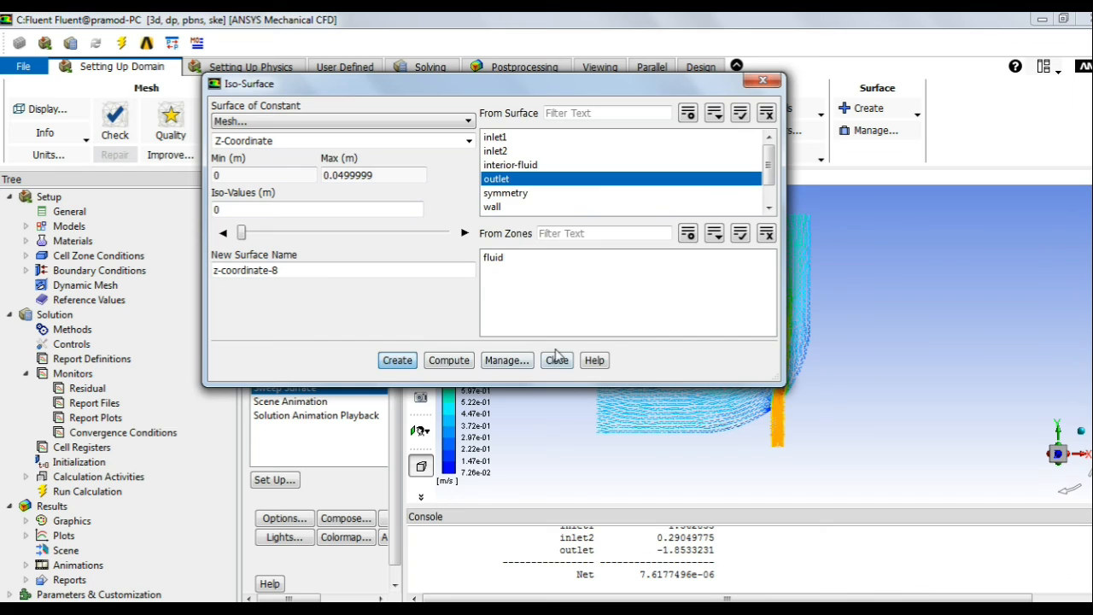
pyautogui.click(557, 360)
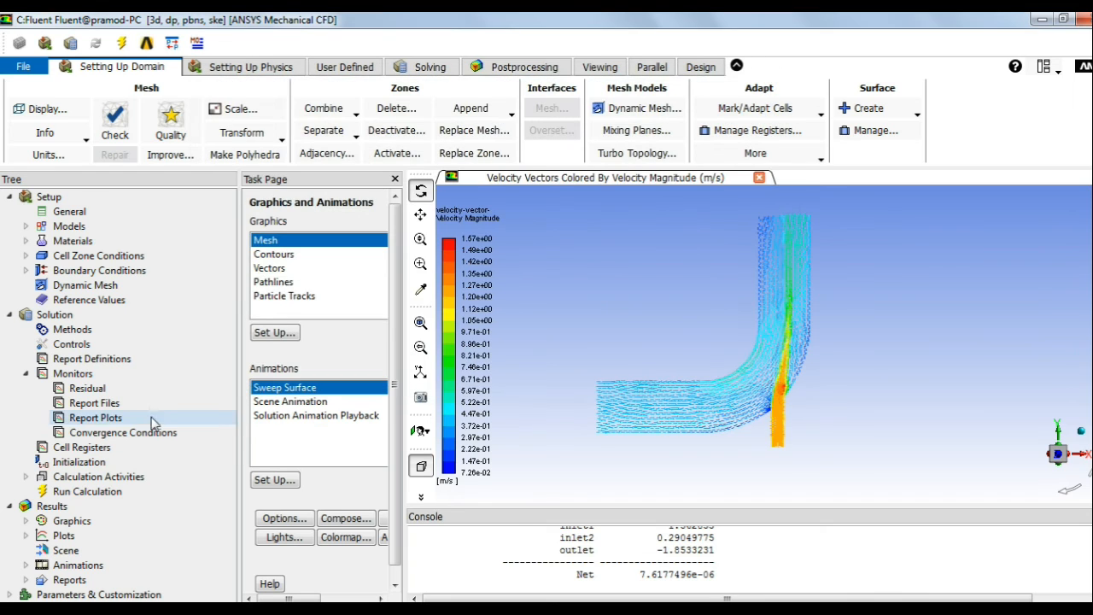
# Step: Create a new XY plot from the Plots branch of the outline tree
pyautogui.rightClick(60, 536)
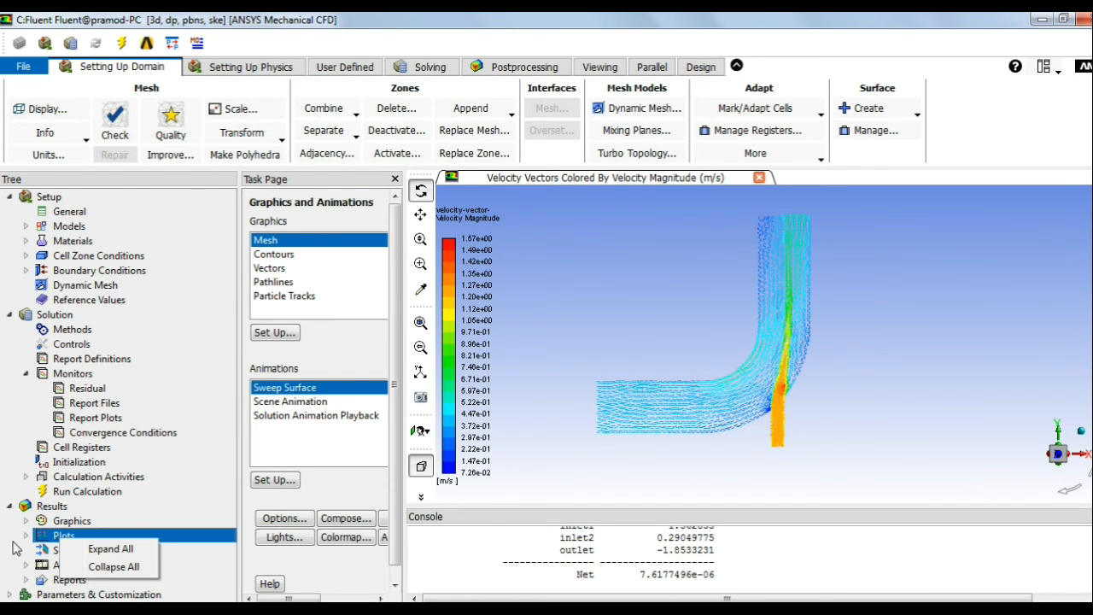
pyautogui.click(26, 536)
pyautogui.scroll(-2, 107, 564)
pyautogui.click(88, 523)
pyautogui.rightClick(92, 530)
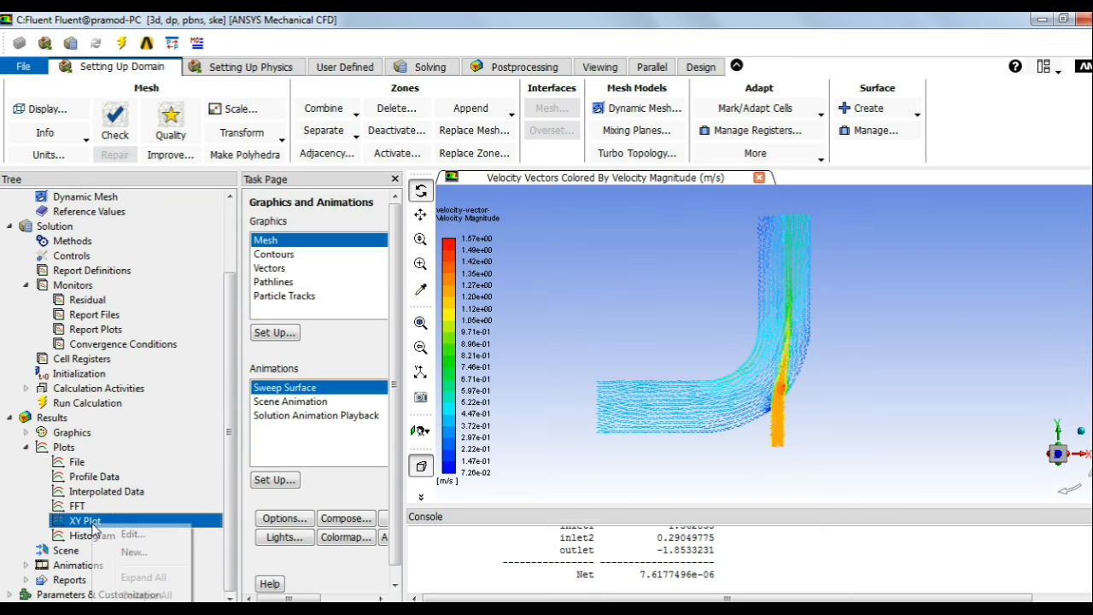
pyautogui.click(134, 551)
pyautogui.moveTo(495, 337); pyautogui.dragTo(547, 225)
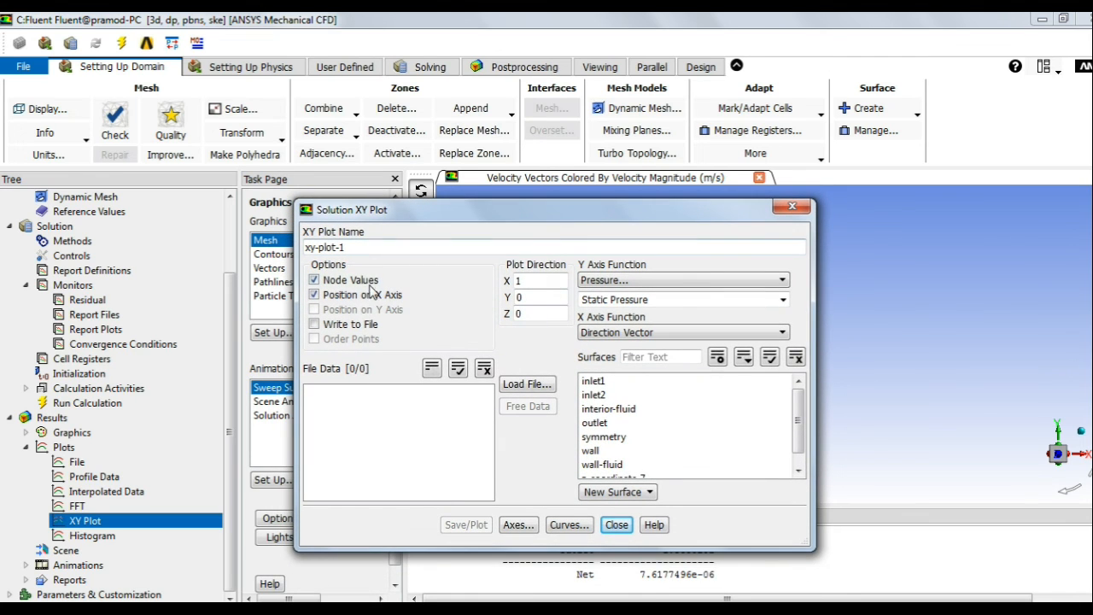
# Step: Plot Static Temperature along the z-coordinate-7 surface, then save and close the settings
pyautogui.click(661, 281)
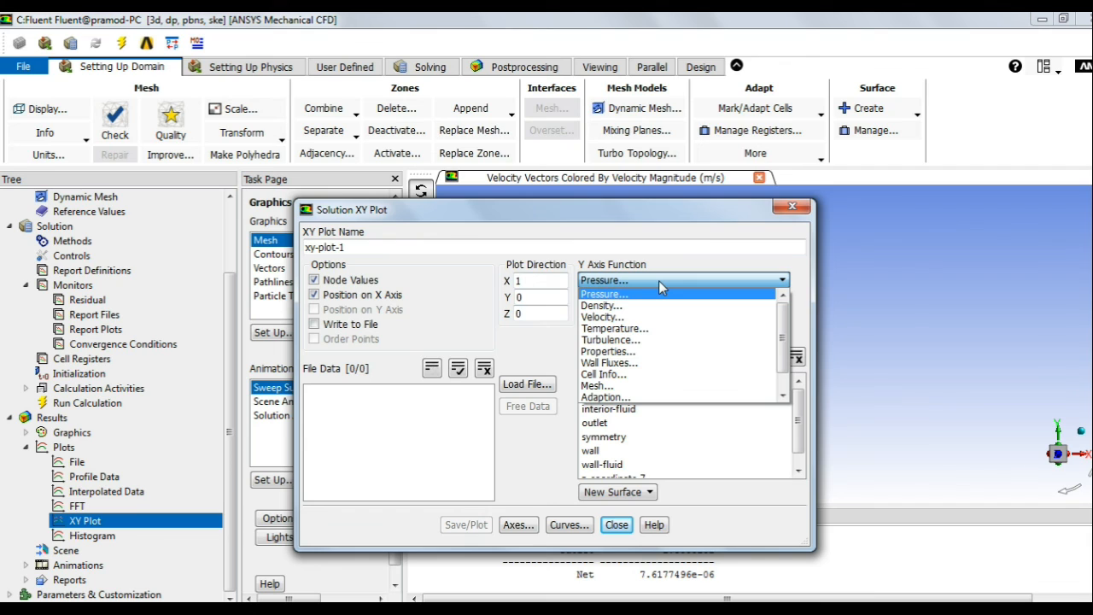
pyautogui.click(642, 329)
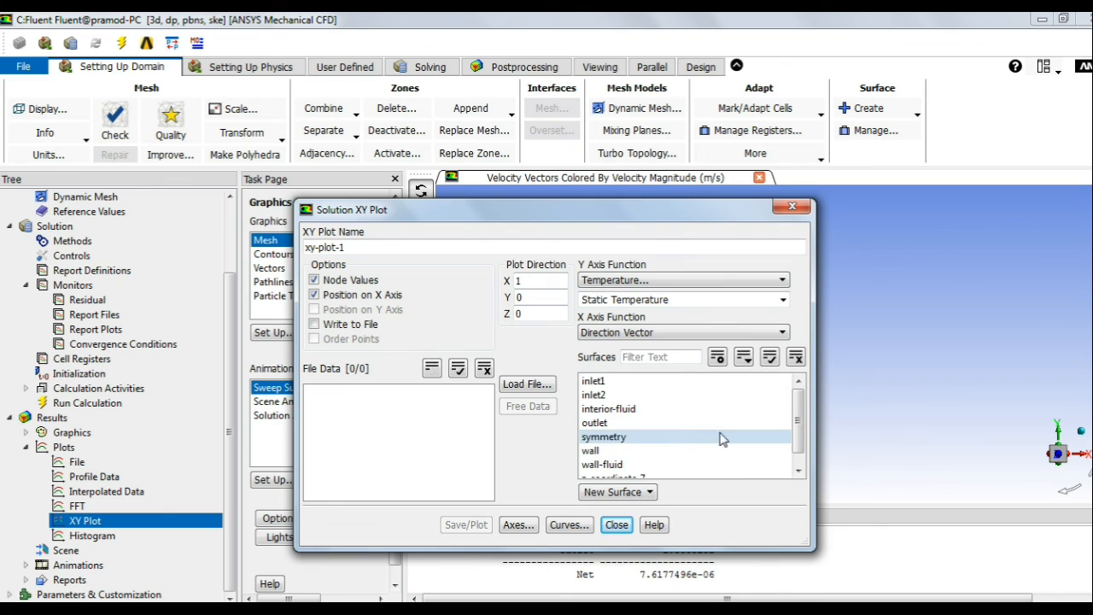
pyautogui.scroll(-1, 792, 423)
pyautogui.click(608, 466)
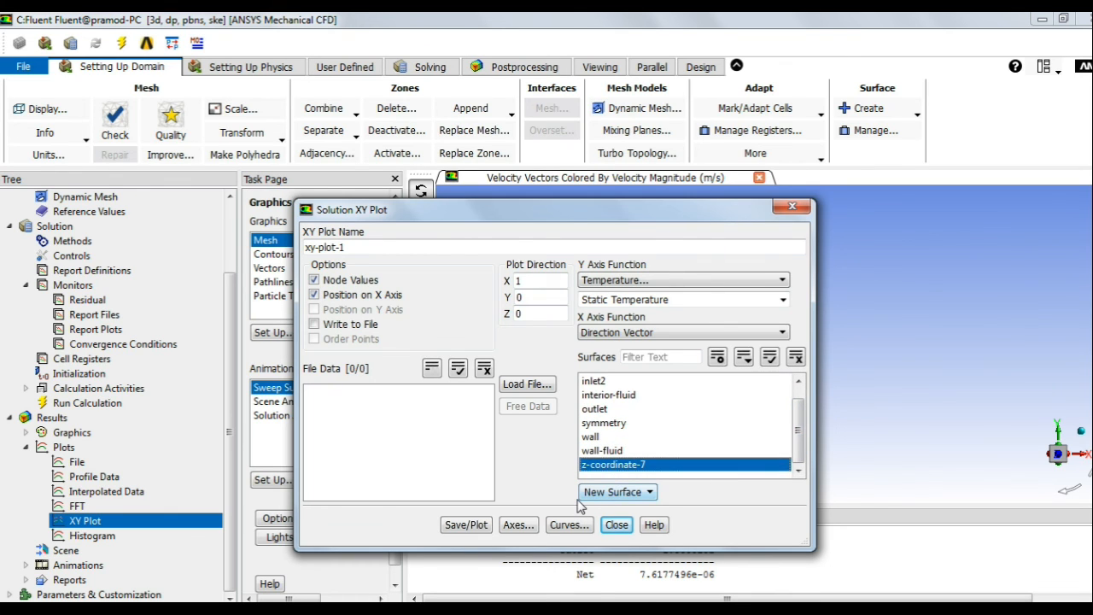
pyautogui.click(477, 527)
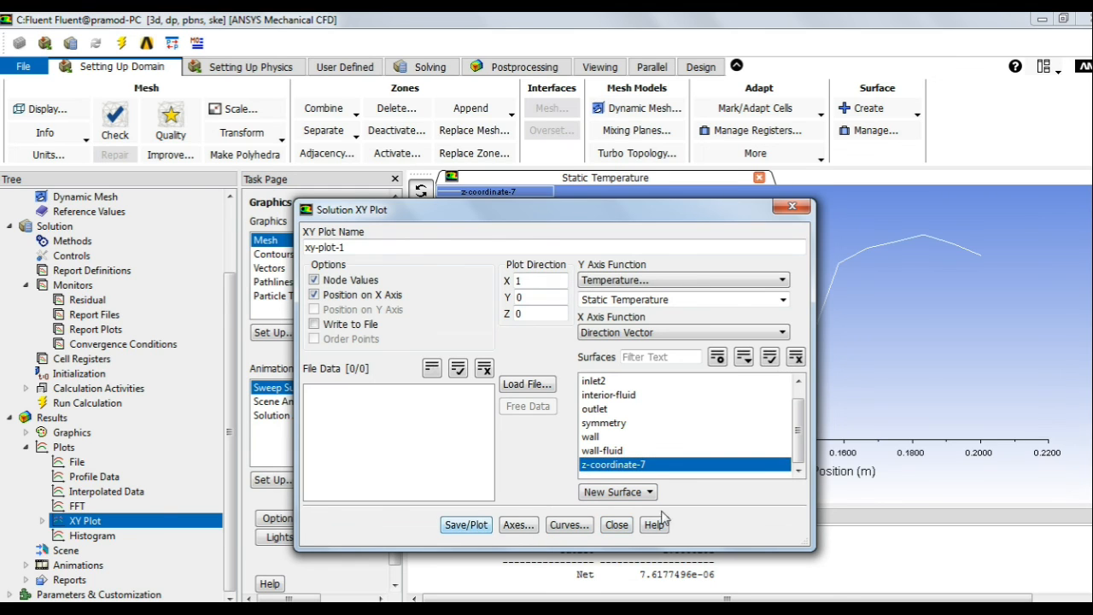
pyautogui.click(615, 525)
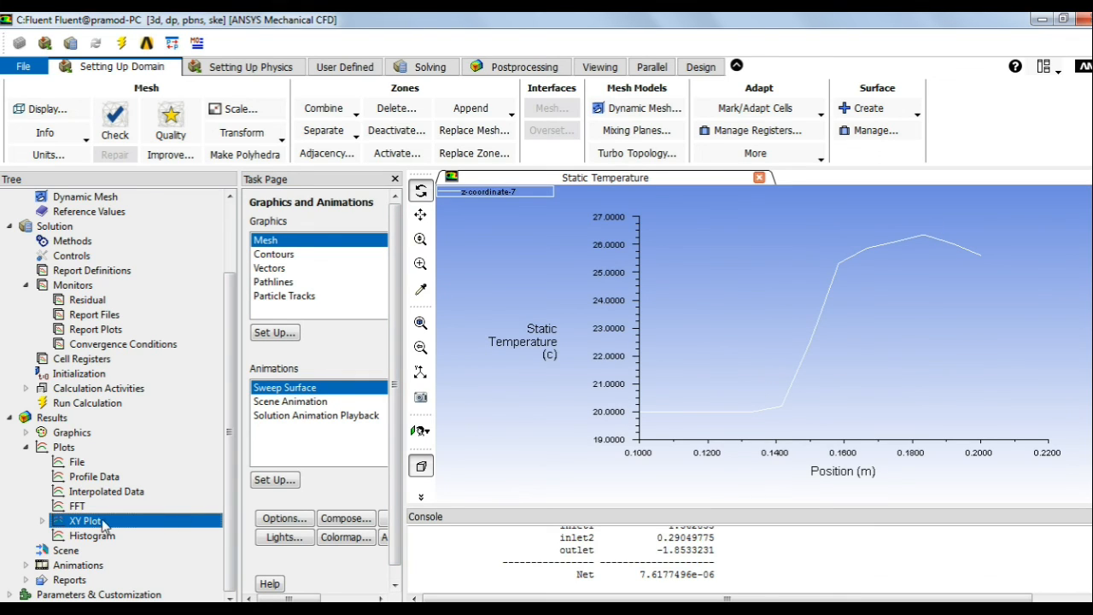
pyautogui.click(915, 116)
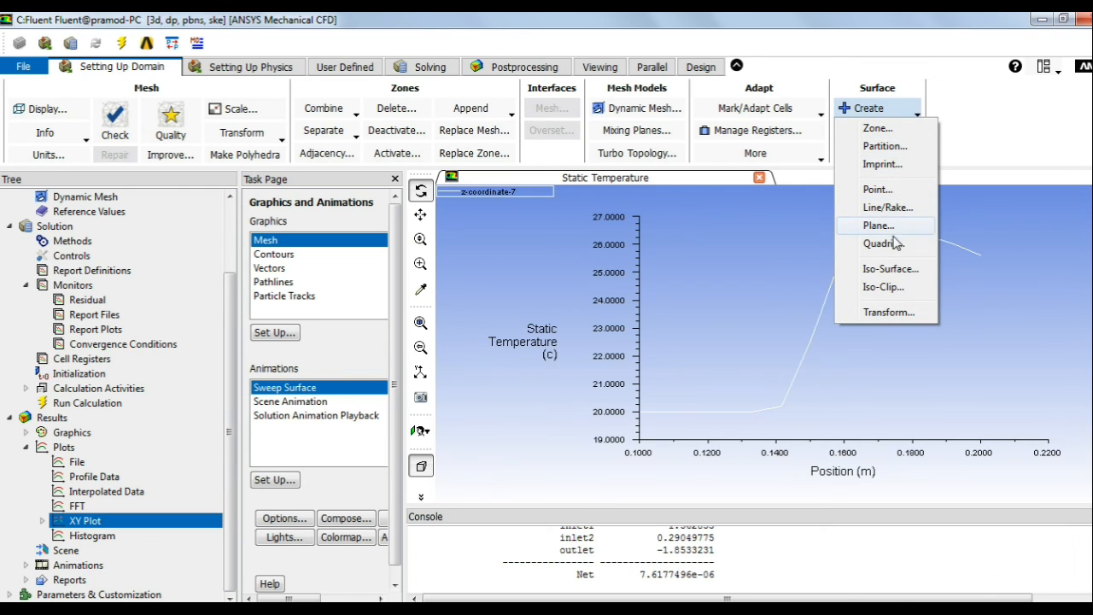
pyautogui.click(873, 269)
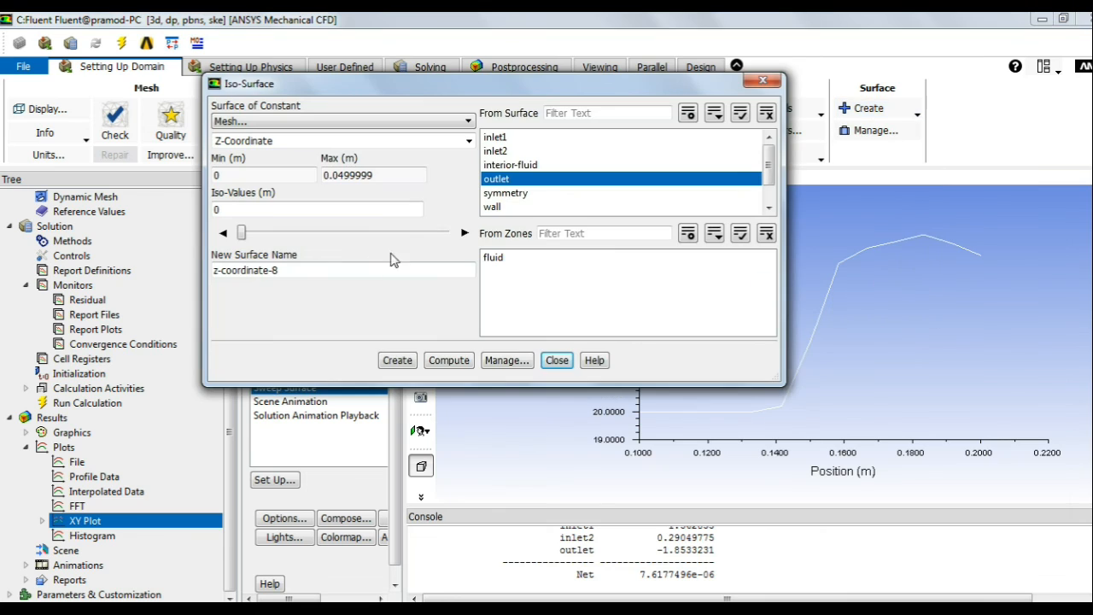
pyautogui.click(354, 121)
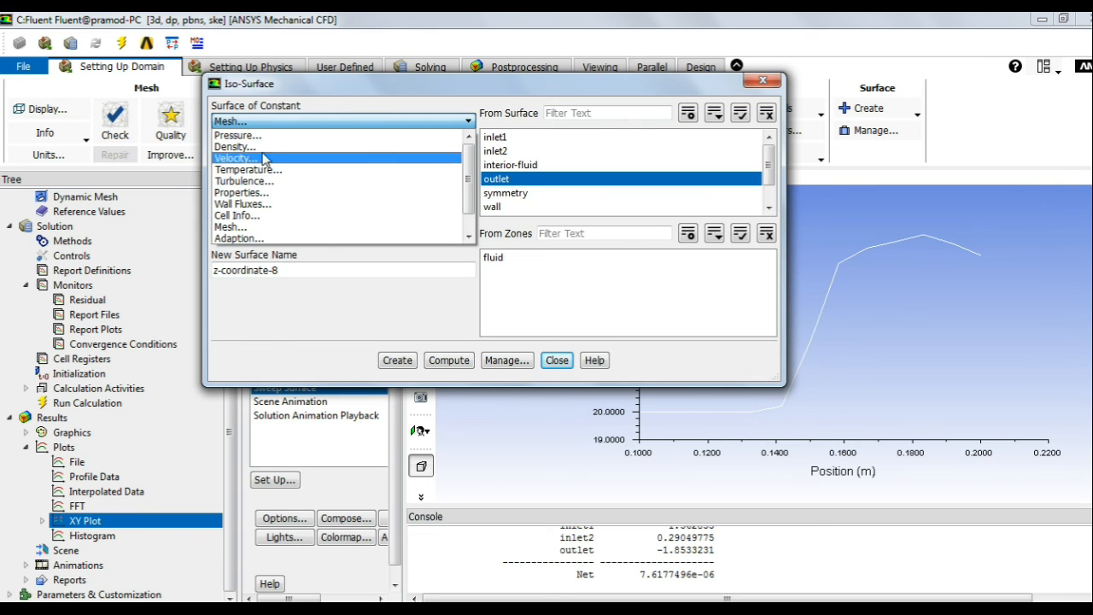
pyautogui.click(237, 135)
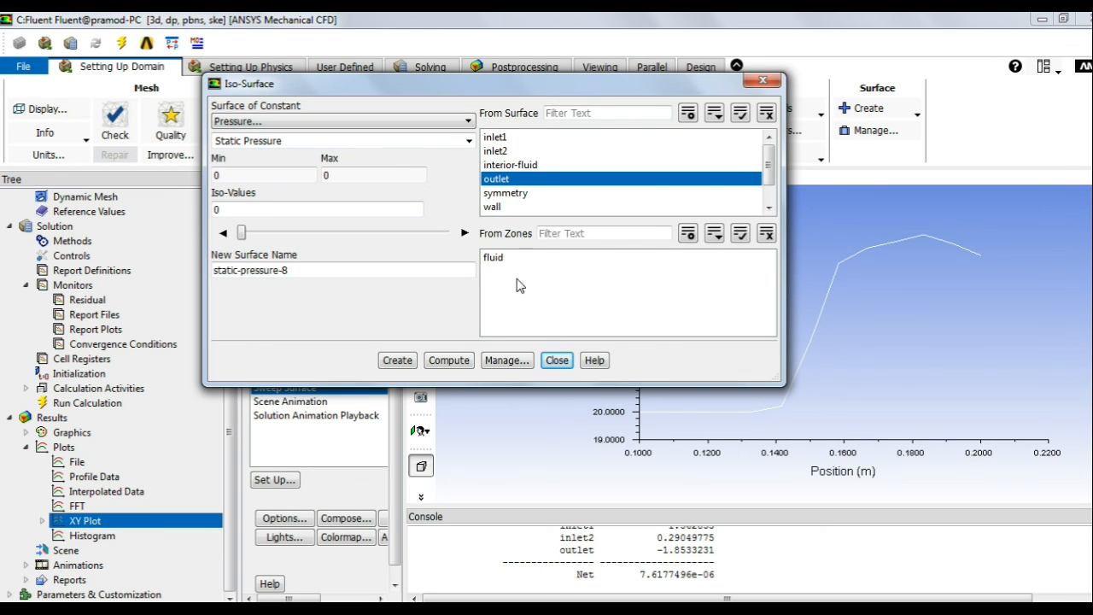
pyautogui.click(457, 362)
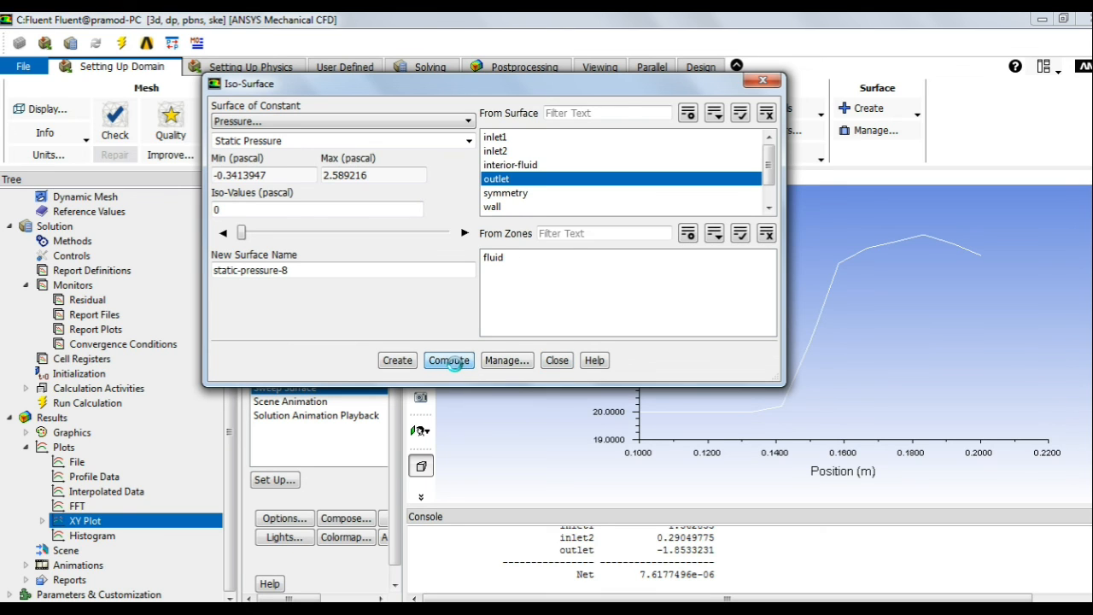
pyautogui.click(556, 359)
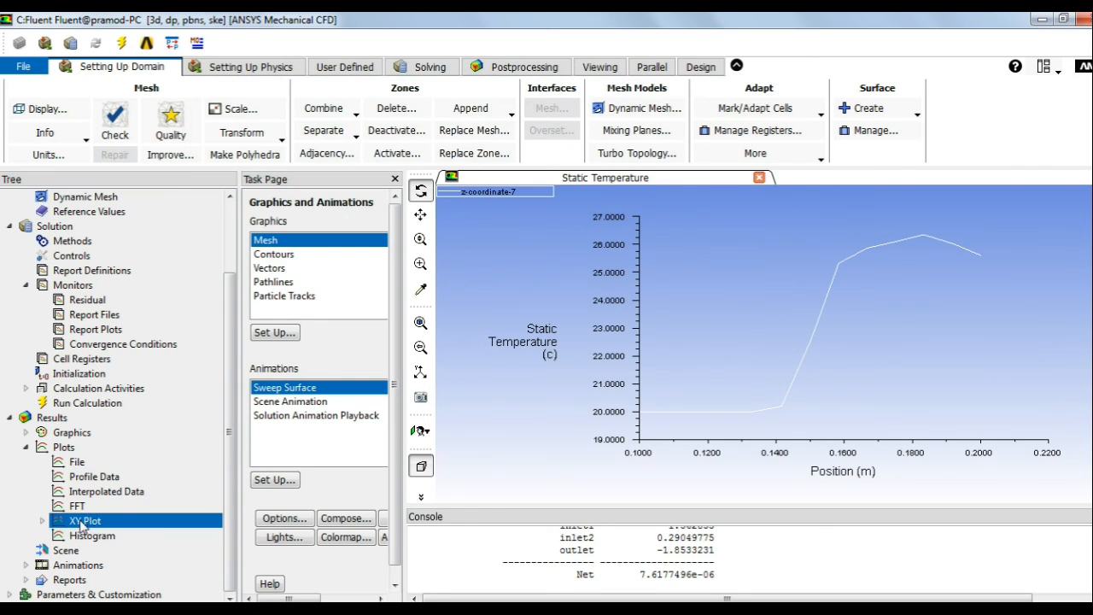
pyautogui.click(43, 521)
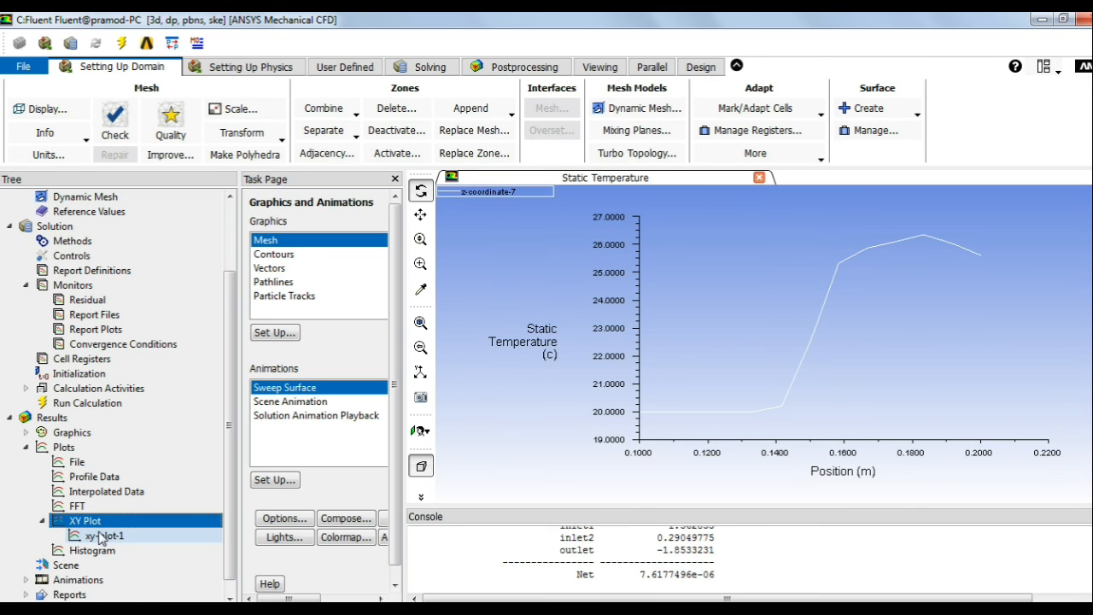
# Step: Create xy-plot-2 graphing Static Pressure along z-coordinate-7, then save, plot and close it
pyautogui.rightClick(96, 520)
pyautogui.click(144, 548)
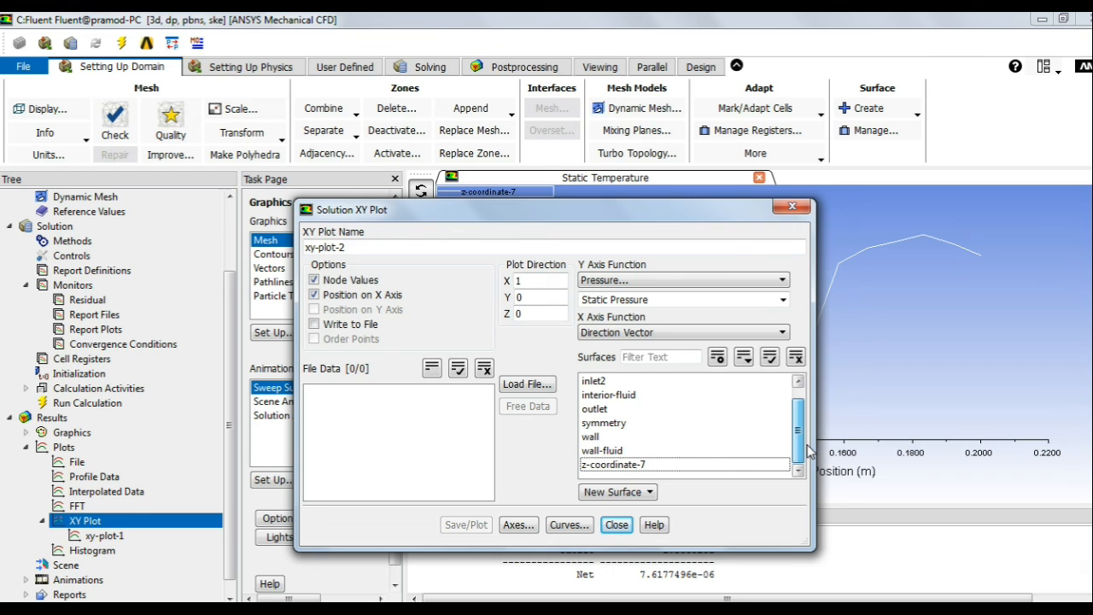
pyautogui.click(671, 280)
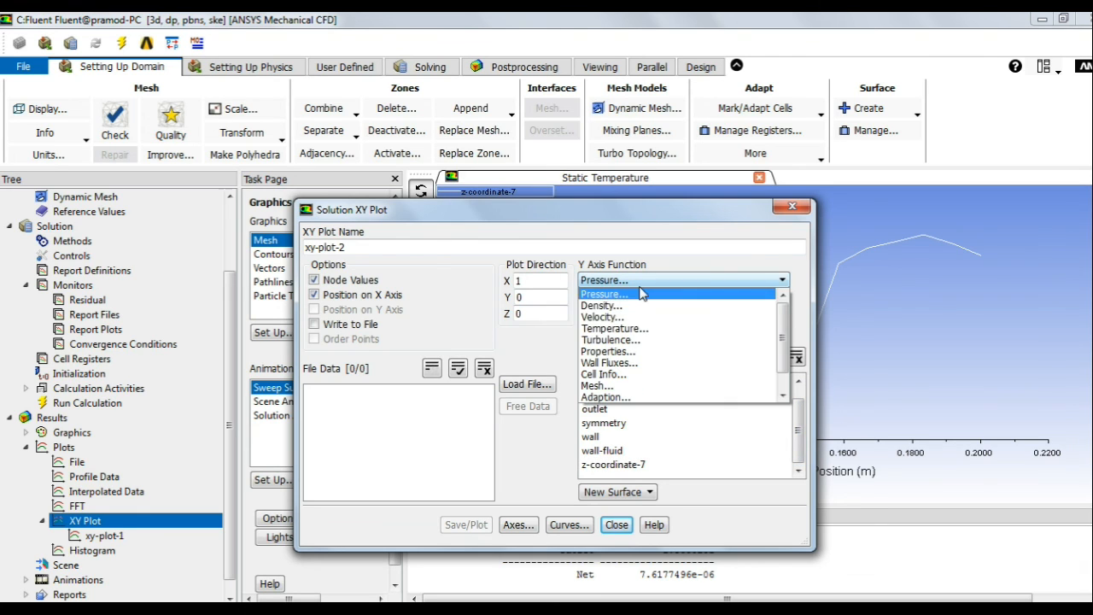
pyautogui.click(622, 305)
pyautogui.click(649, 332)
pyautogui.click(649, 333)
pyautogui.click(643, 299)
pyautogui.click(645, 280)
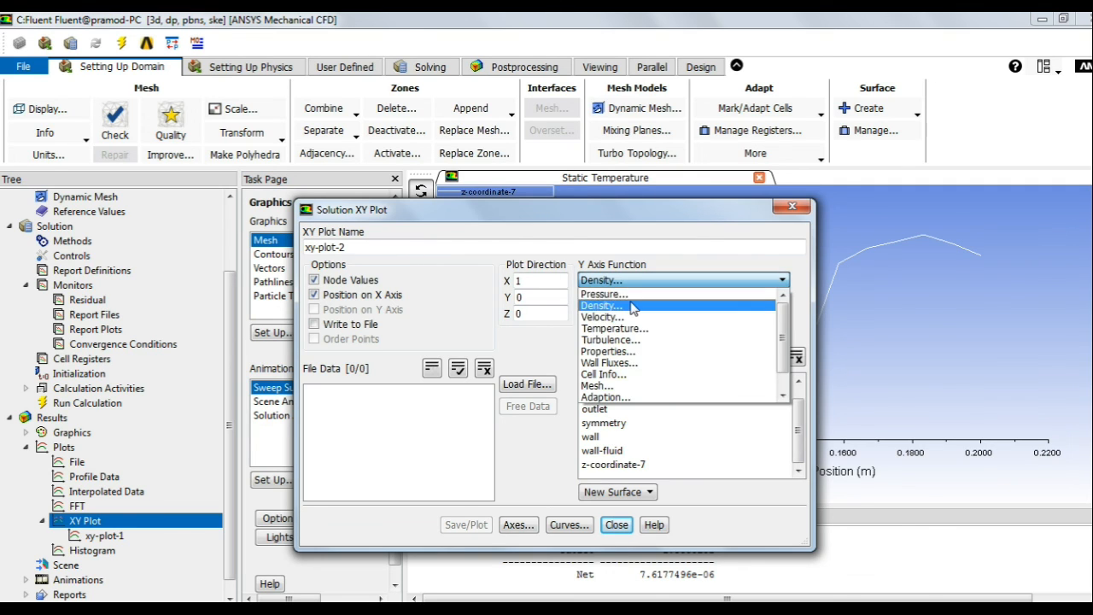
pyautogui.click(625, 293)
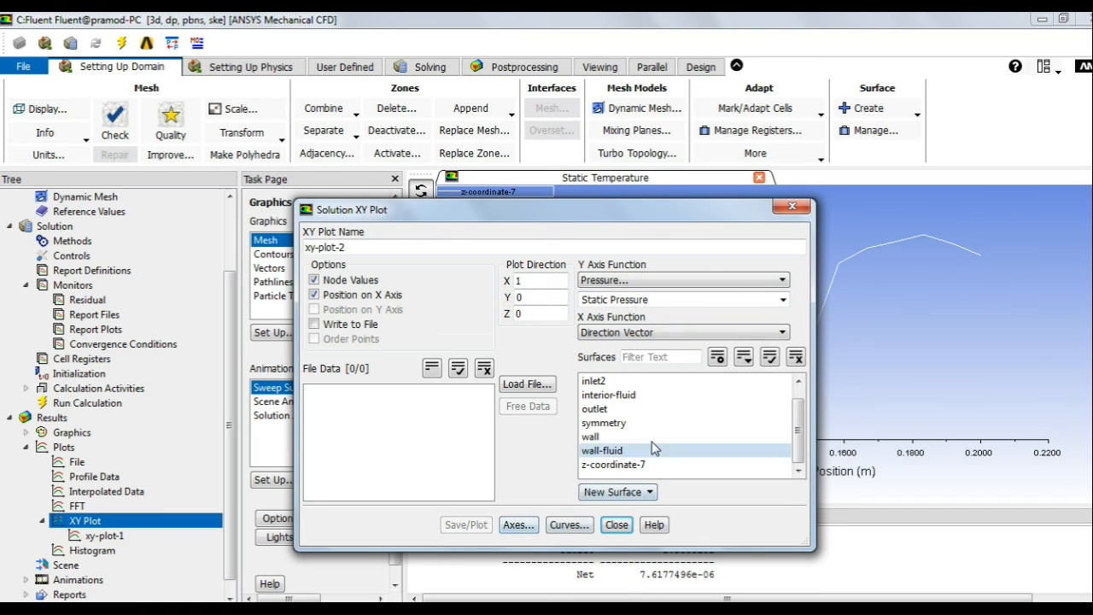
pyautogui.click(614, 467)
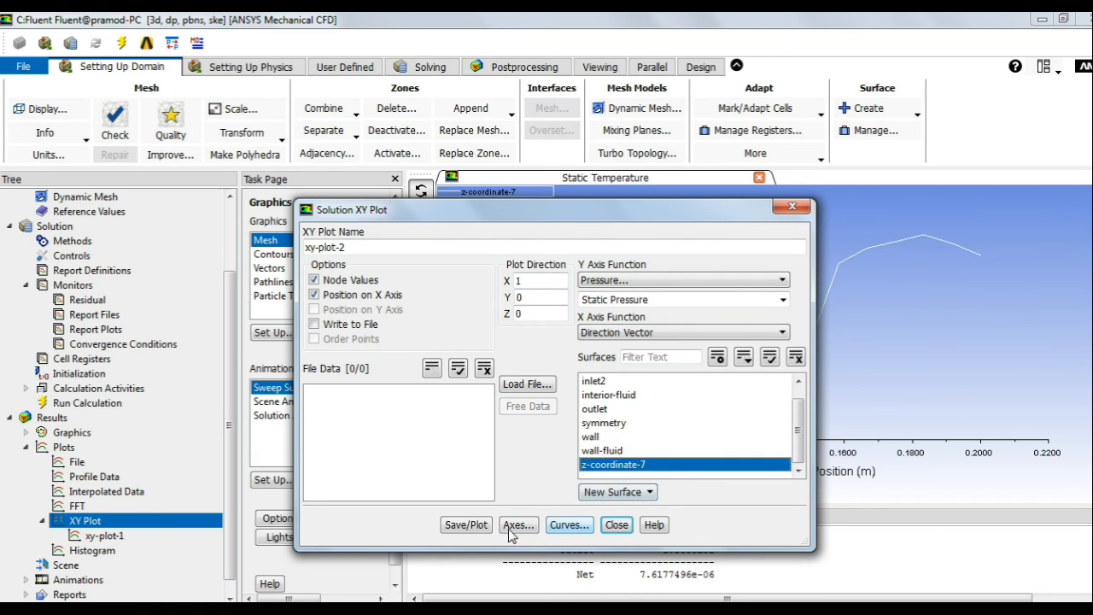
pyautogui.click(478, 525)
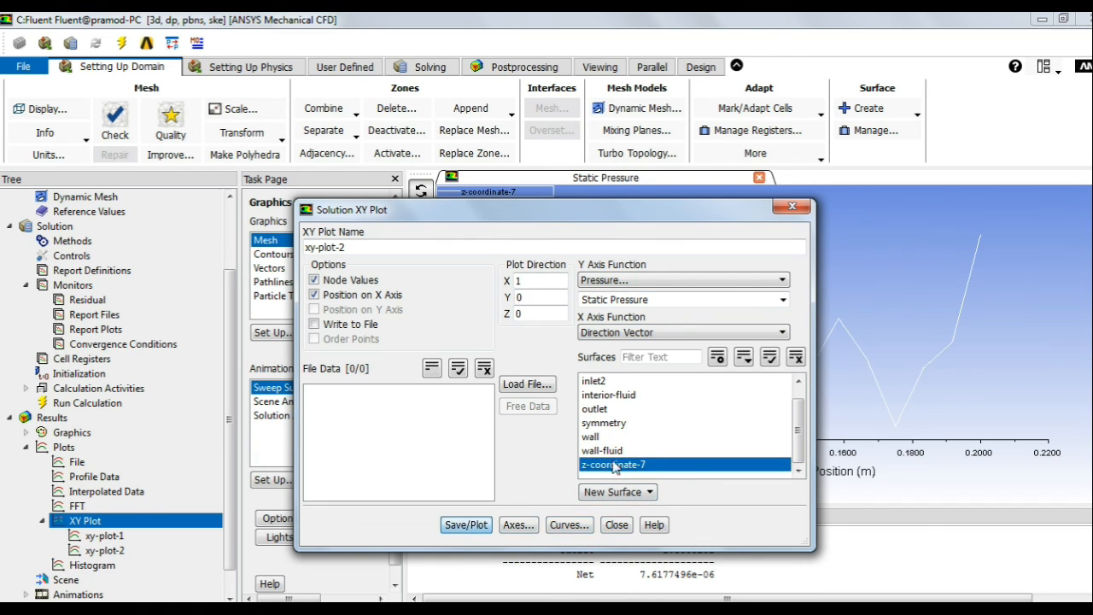
pyautogui.click(617, 525)
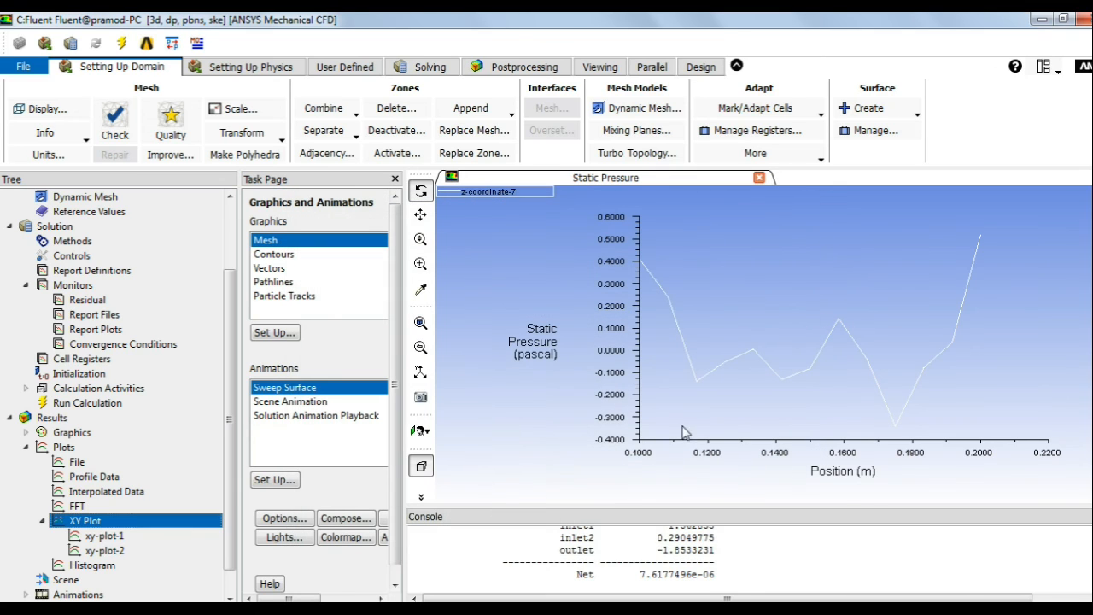
pyautogui.click(111, 542)
pyautogui.doubleClick(111, 542)
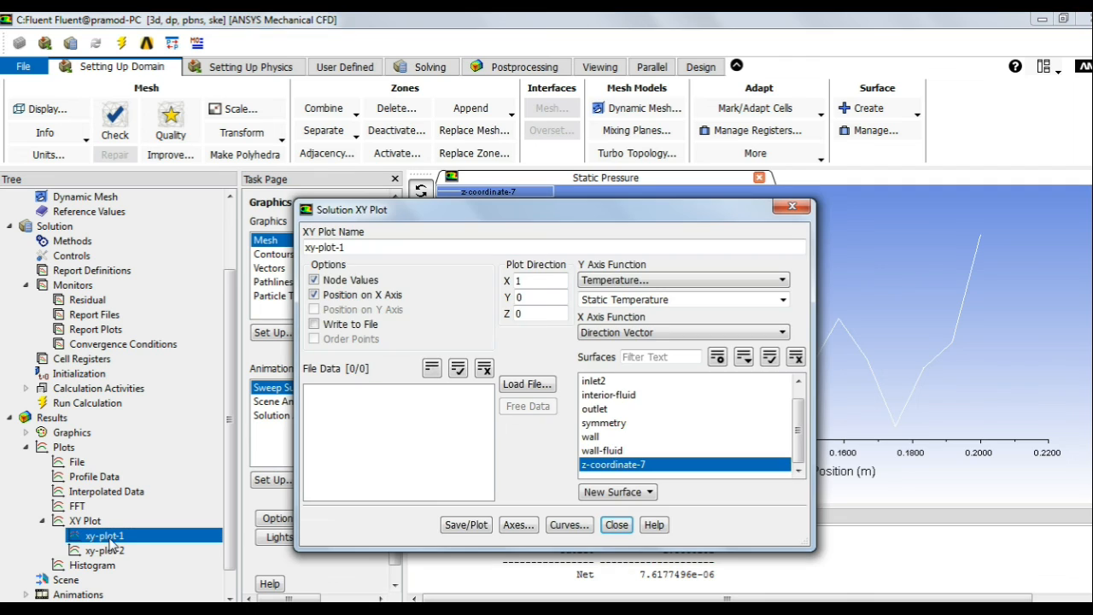
pyautogui.click(616, 522)
pyautogui.rightClick(122, 538)
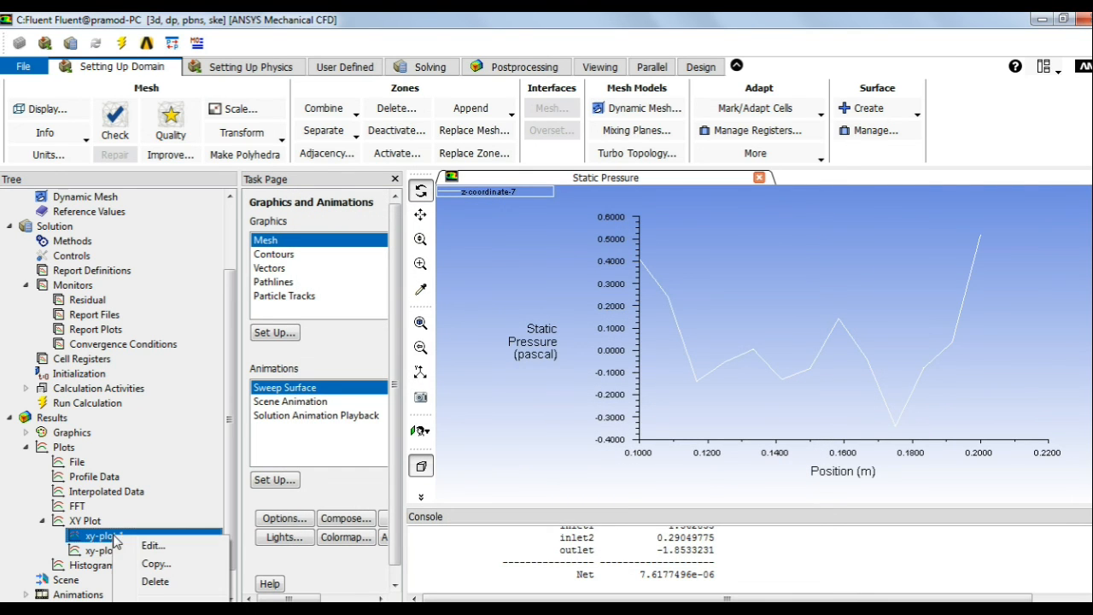
pyautogui.click(150, 606)
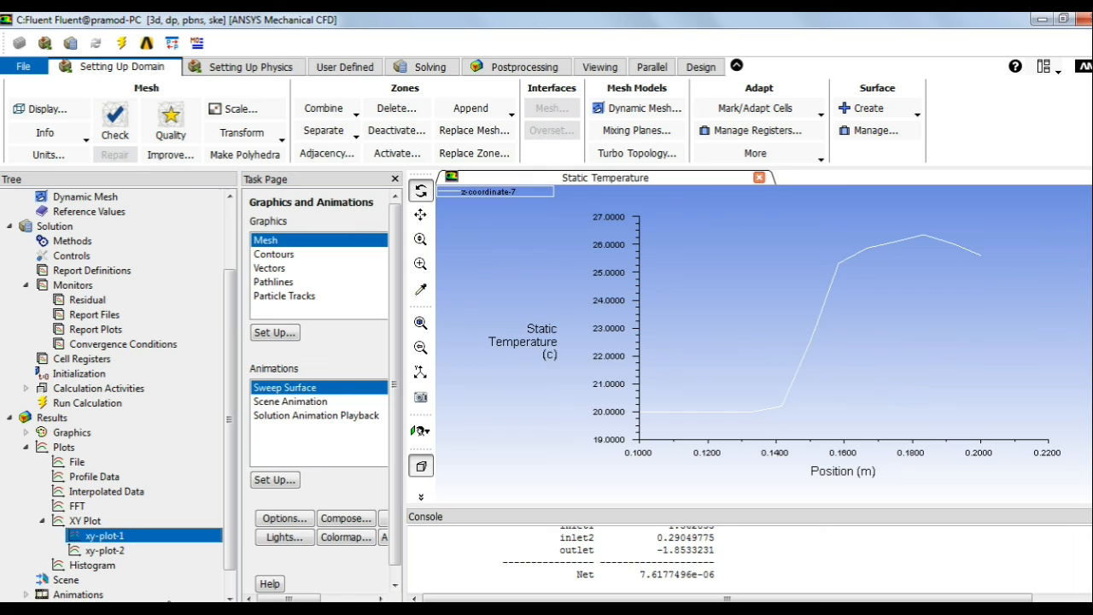
pyautogui.rightClick(100, 552)
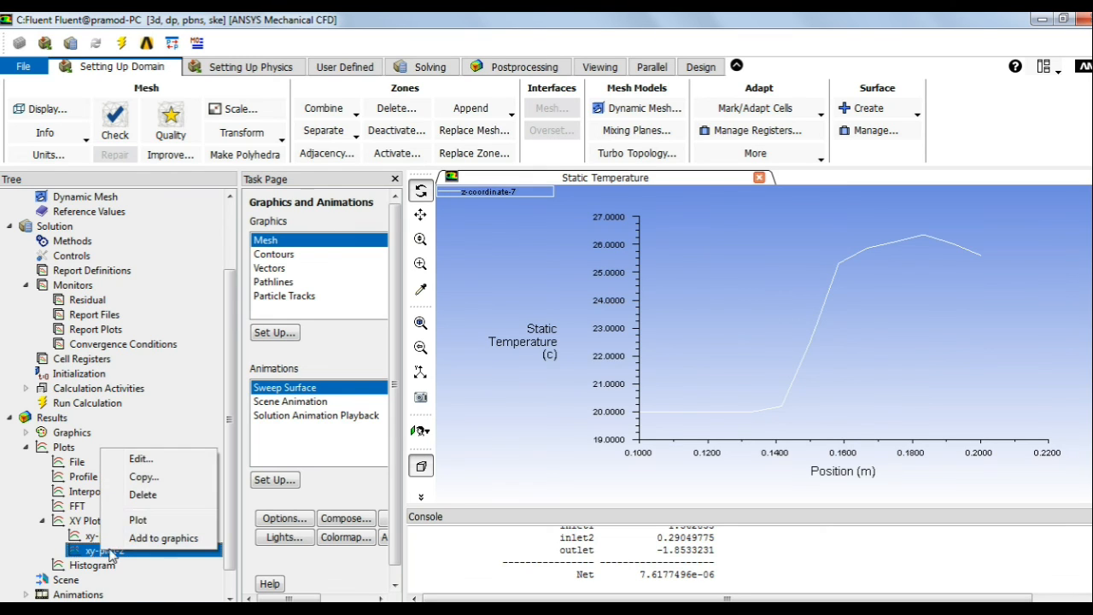
pyautogui.click(150, 520)
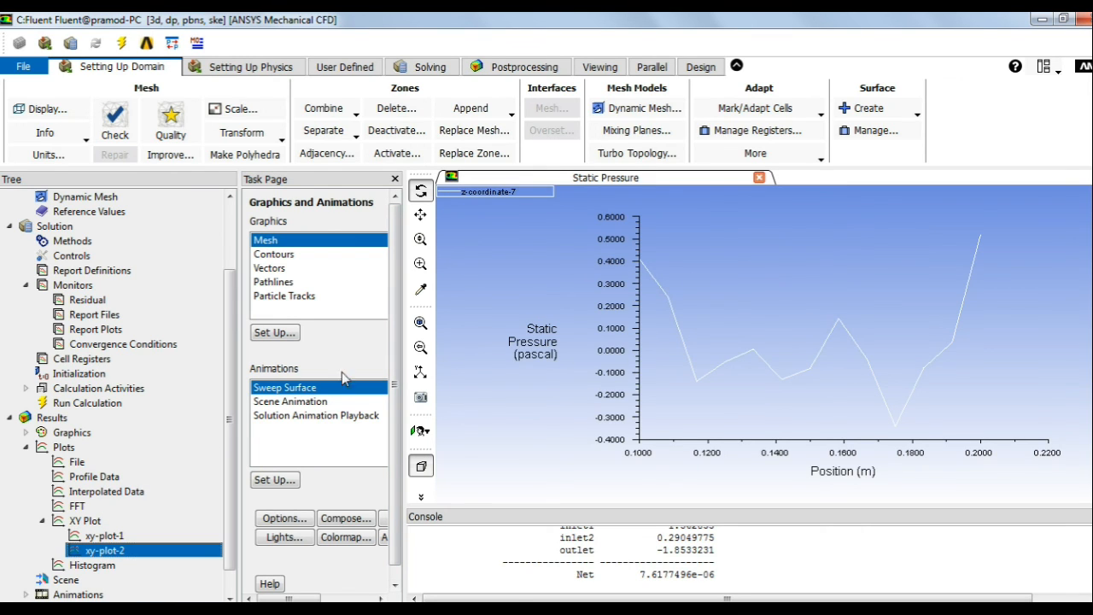